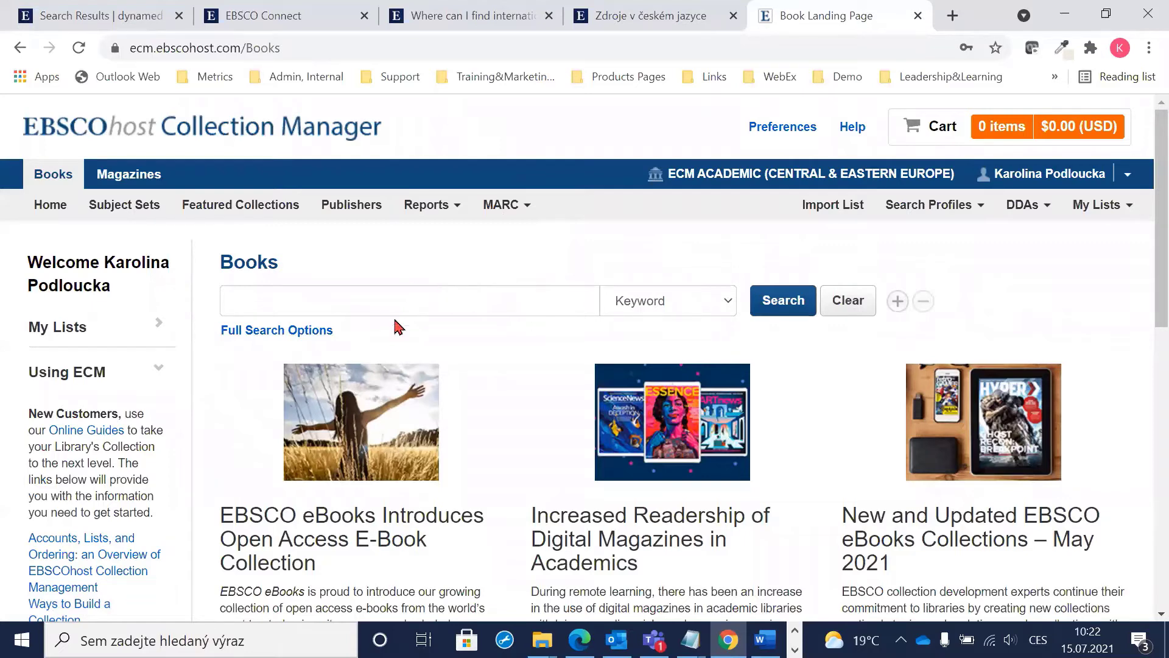
Look through the news and resource articles on the Books home page
scroll(748, 242, down, 3)
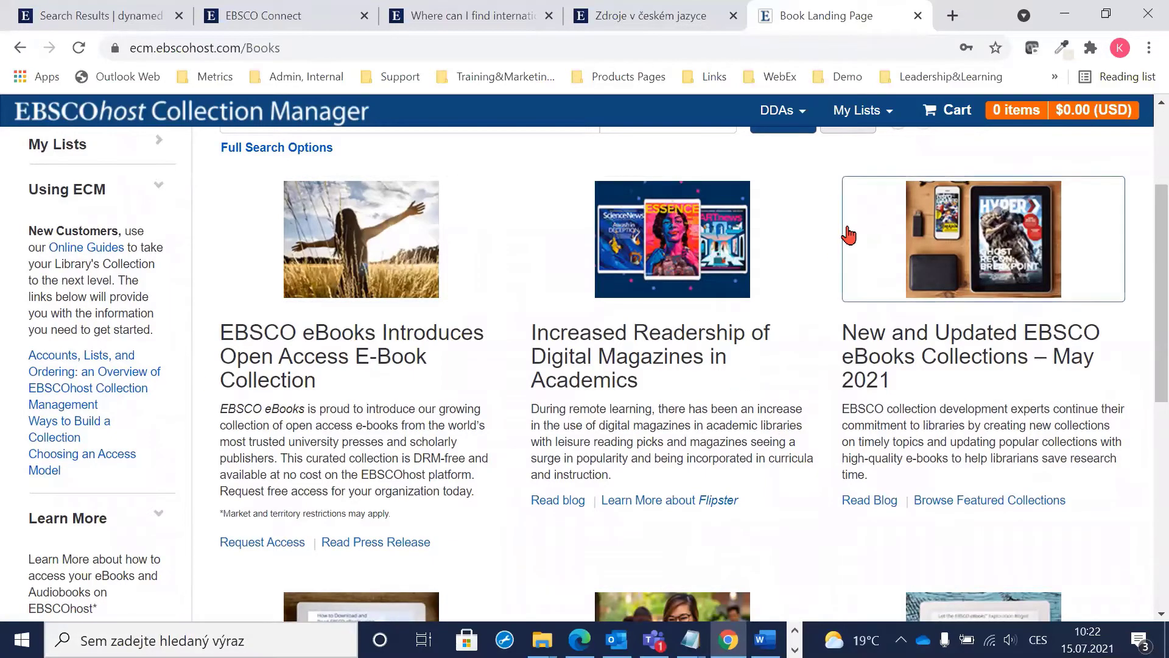
scroll(791, 274, down, 5)
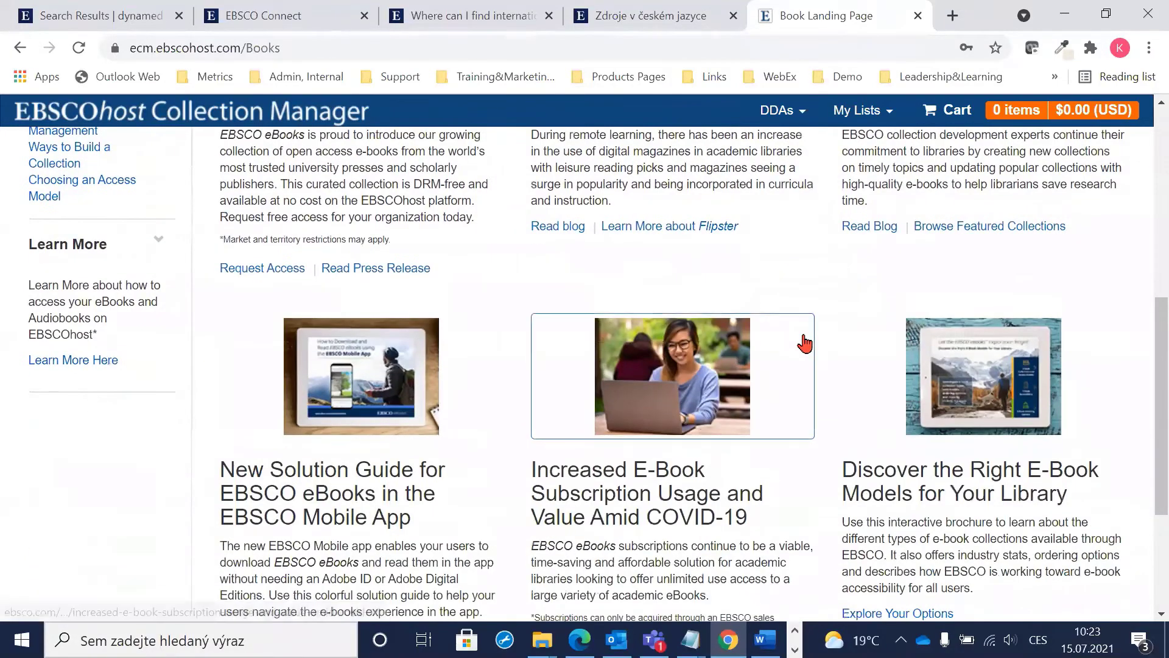
scroll(804, 344, up, 5)
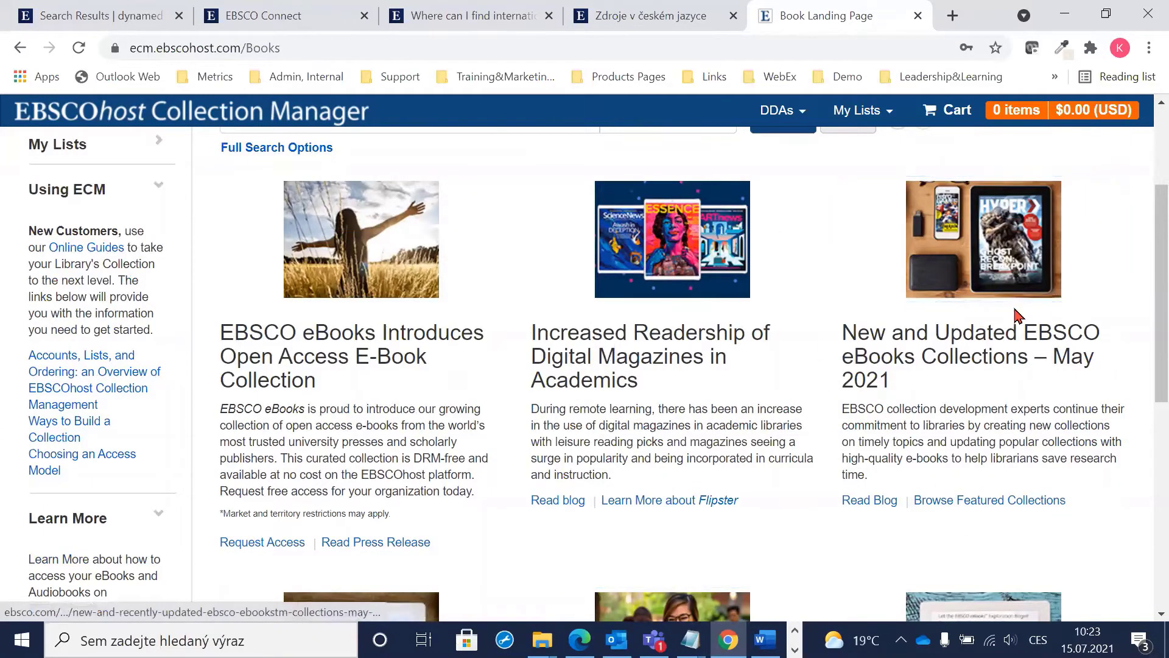
scroll(1041, 339, up, 3)
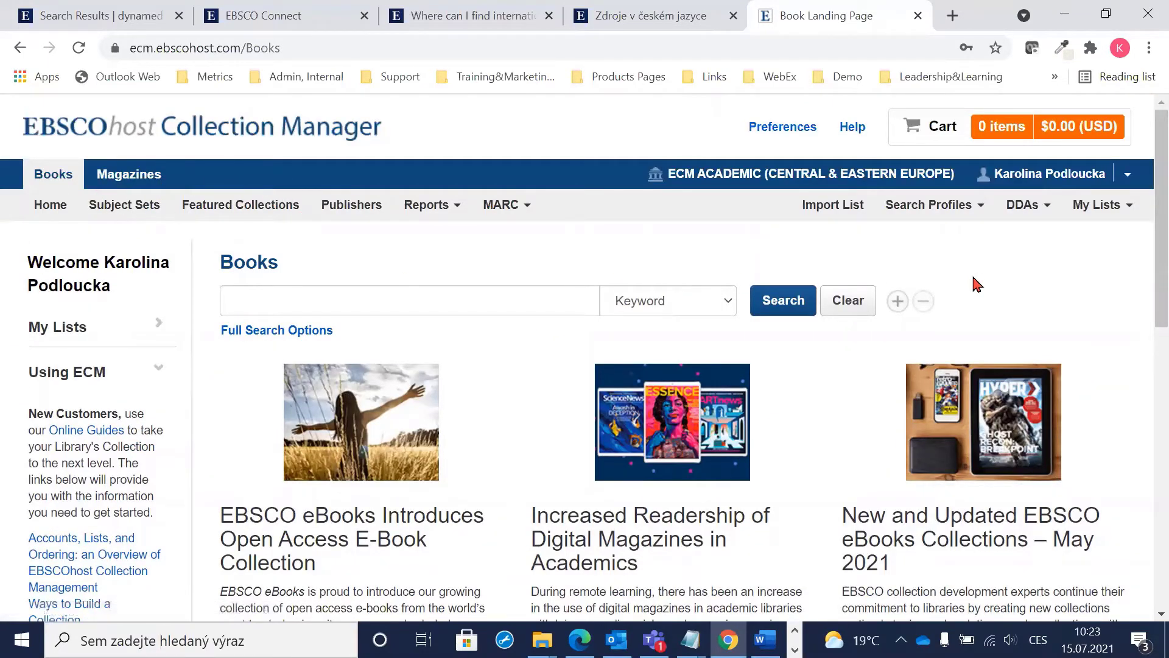
scroll(974, 281, down, 3)
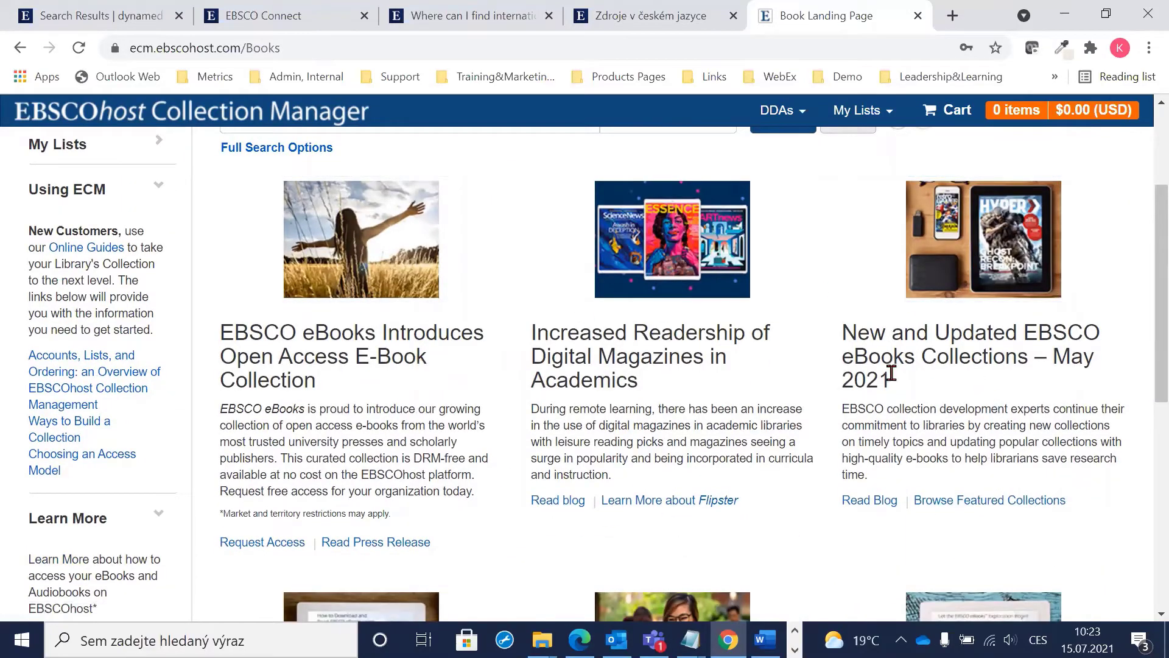
scroll(822, 368, up, 1)
scroll(819, 369, up, 1)
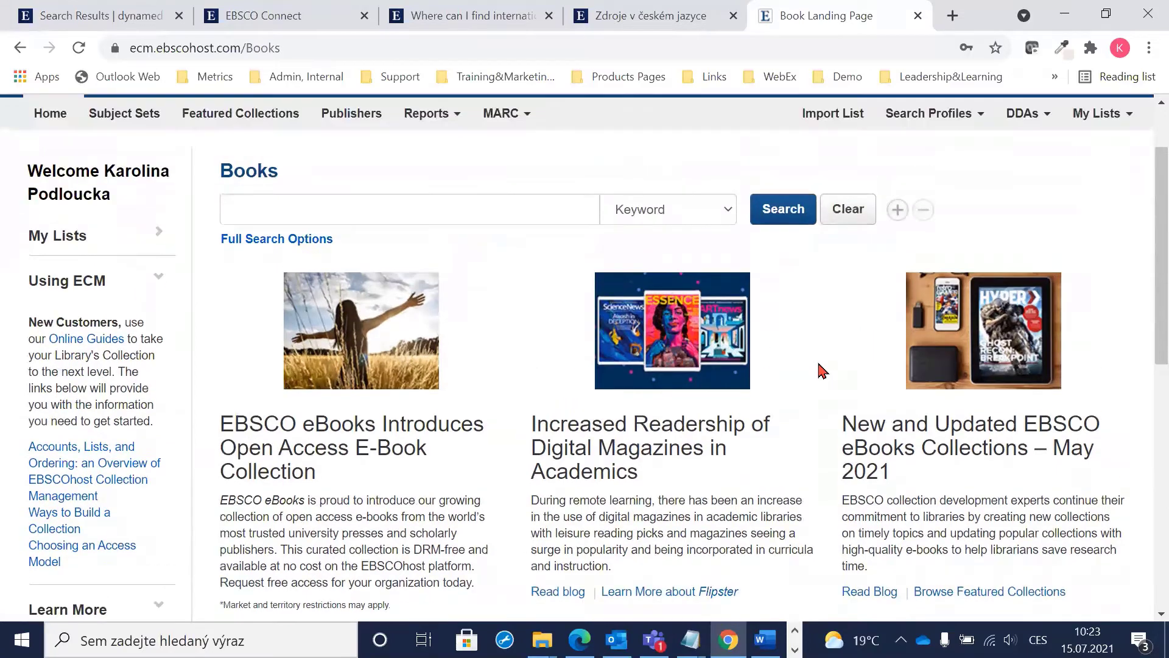
scroll(819, 369, down, 1)
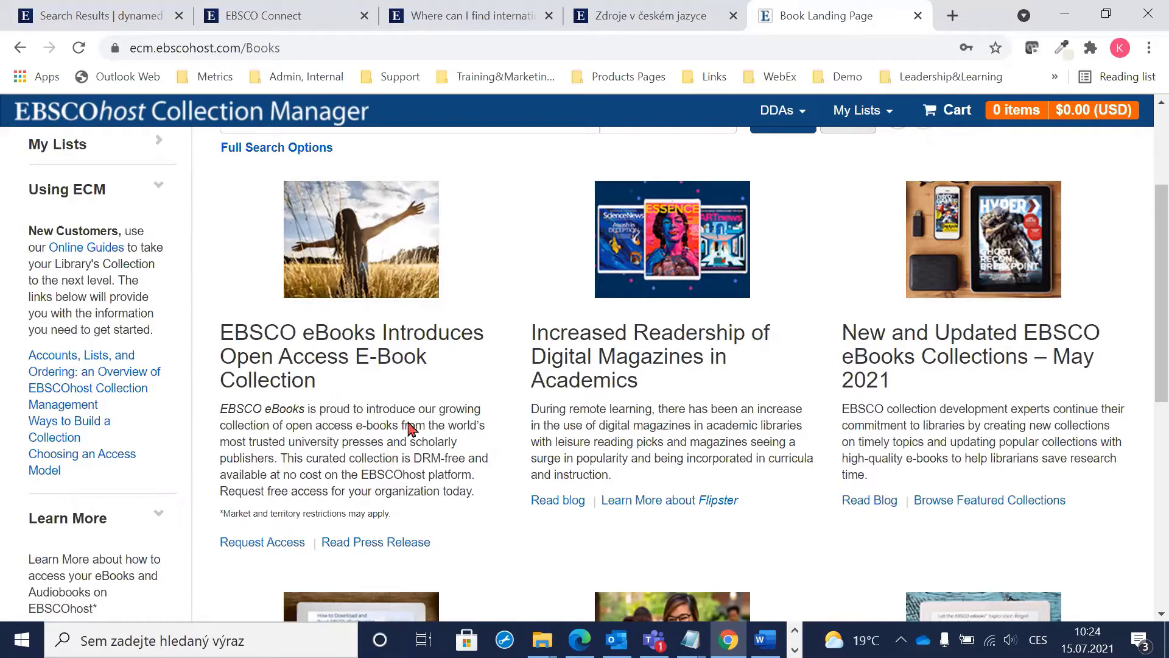
Read the Open Access E-Book Collection announcement, highlighting the passages on DRM-free content and availability at no cost
scroll(448, 517, down, 1)
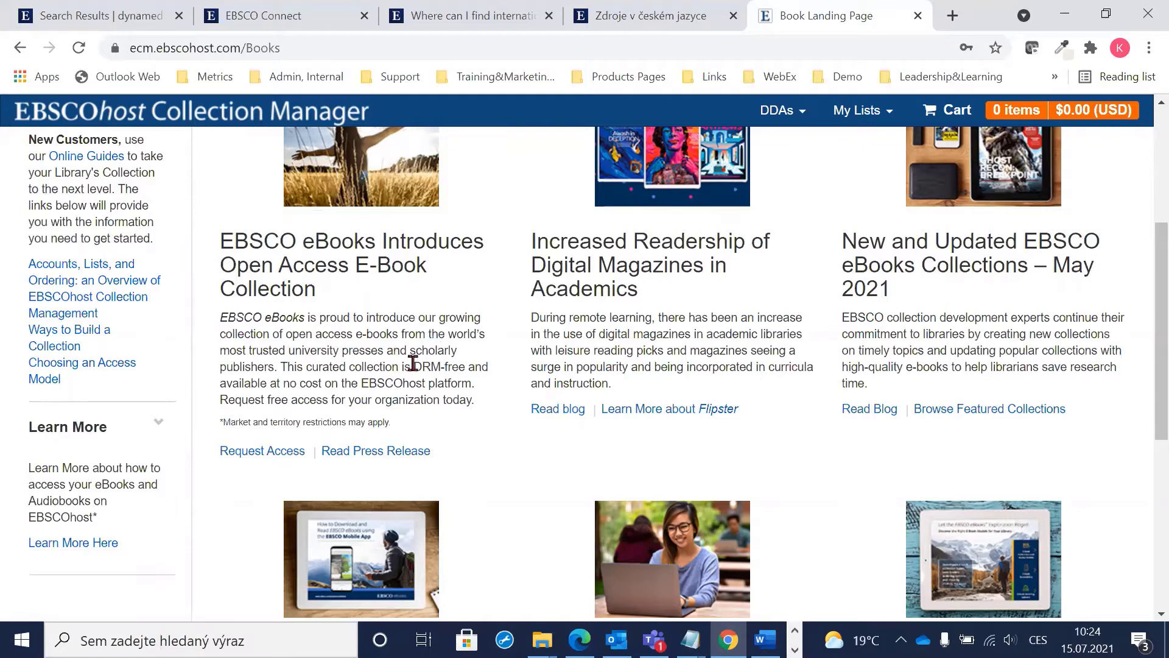
drag(414, 366, 481, 366)
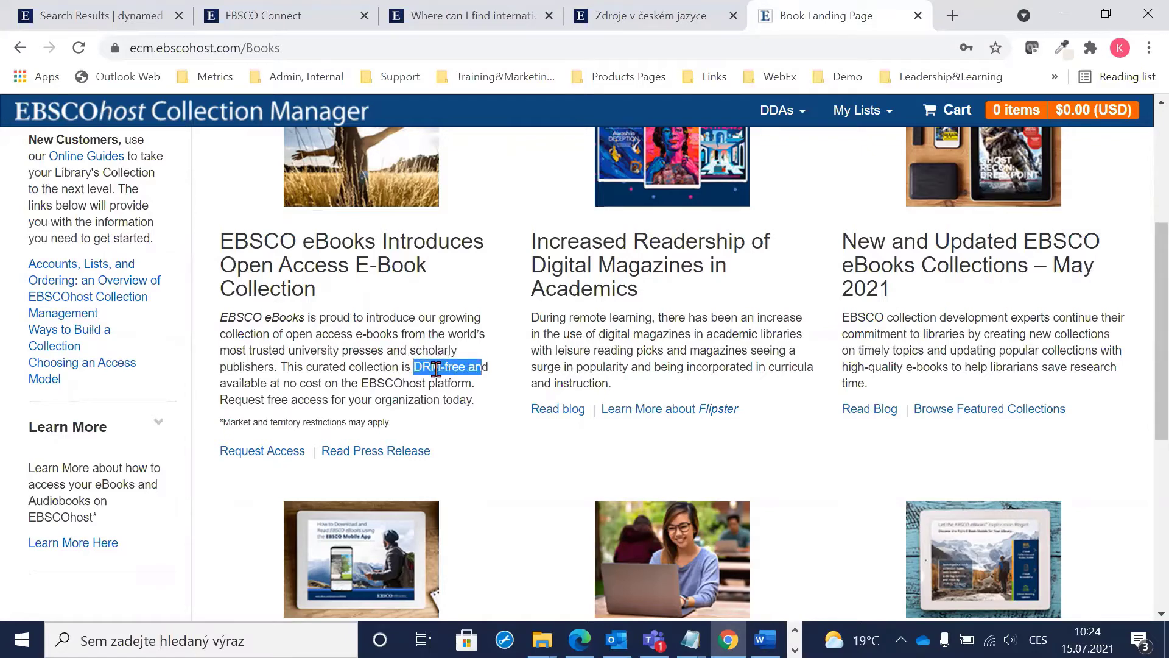
drag(226, 383, 478, 392)
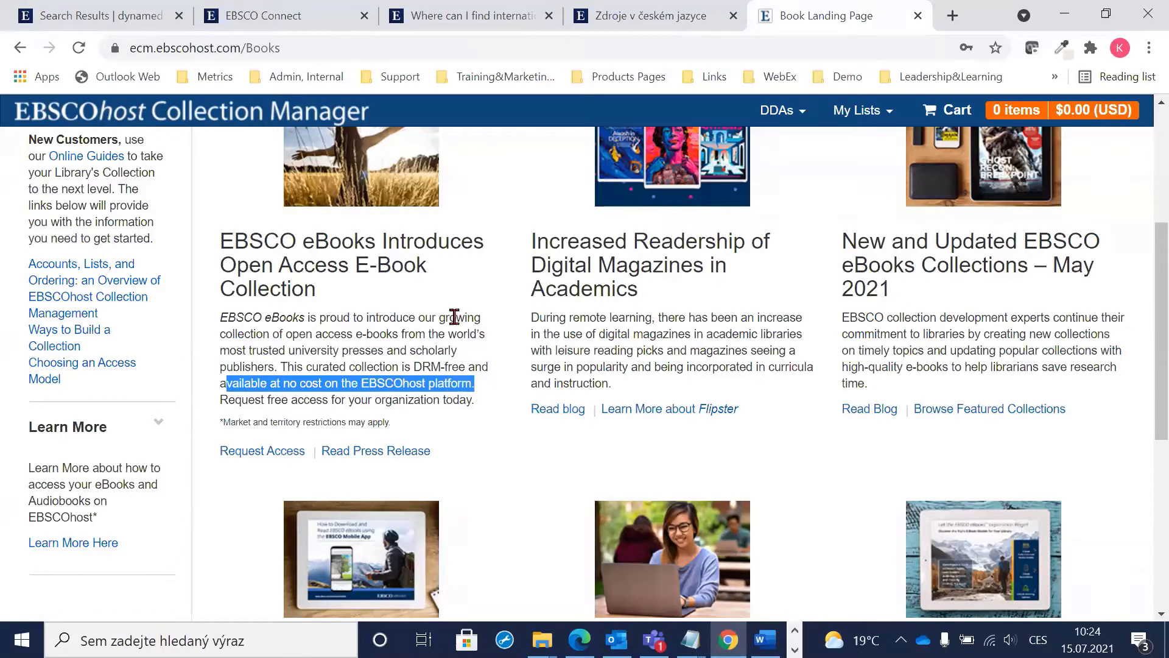
click(451, 349)
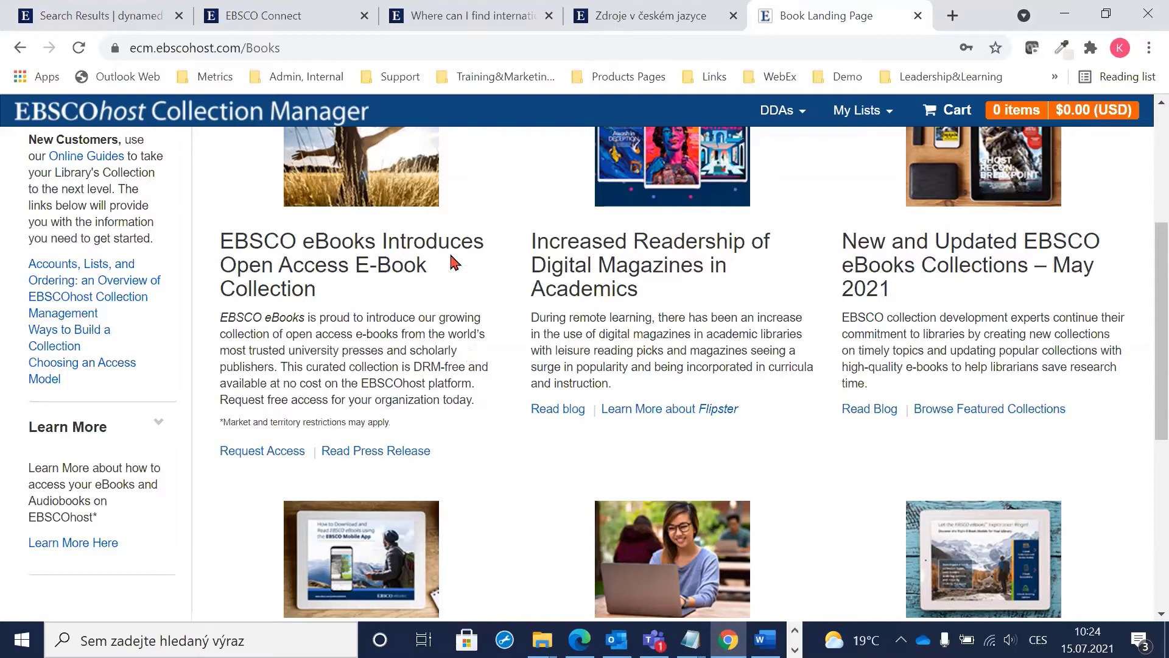
Review the access request form for the Open Access E-Book Collection and return to the Books home page
scroll(419, 268, up, 1)
scroll(419, 268, up, 4)
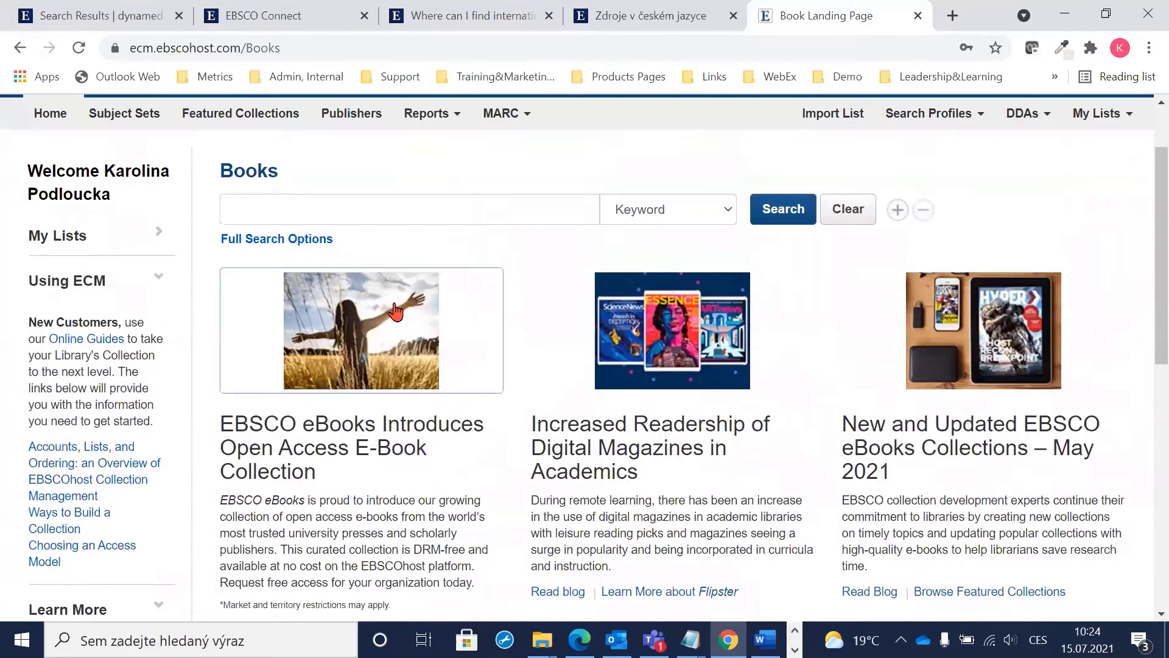
scroll(374, 384, down, 3)
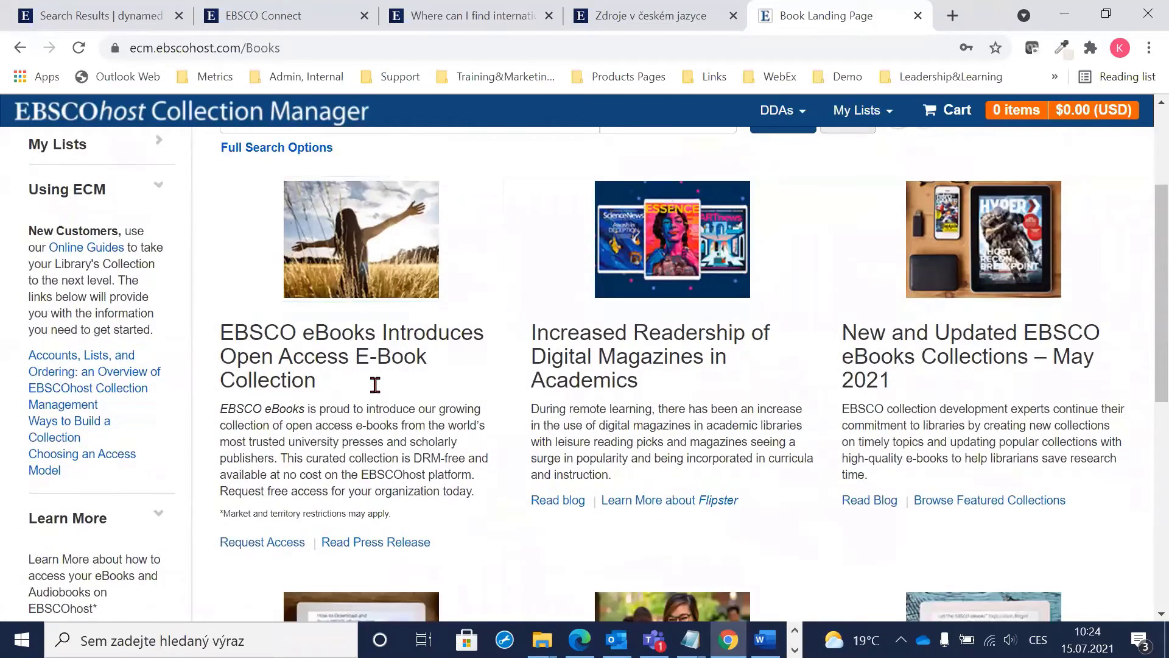
click(258, 548)
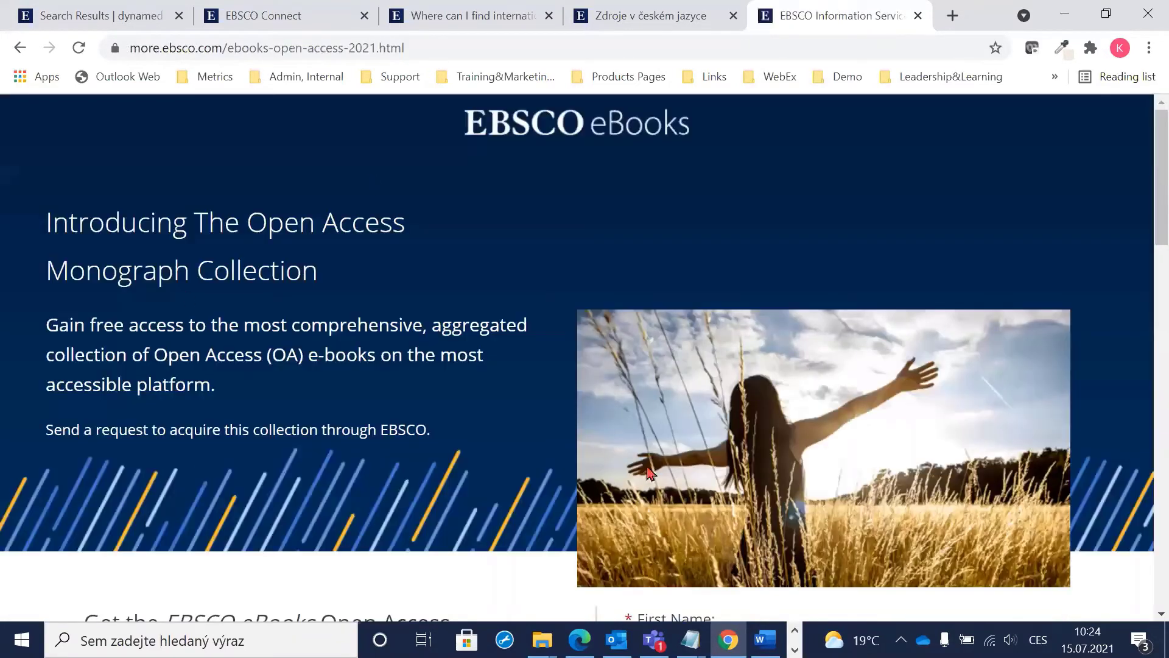
scroll(355, 335, down, 6)
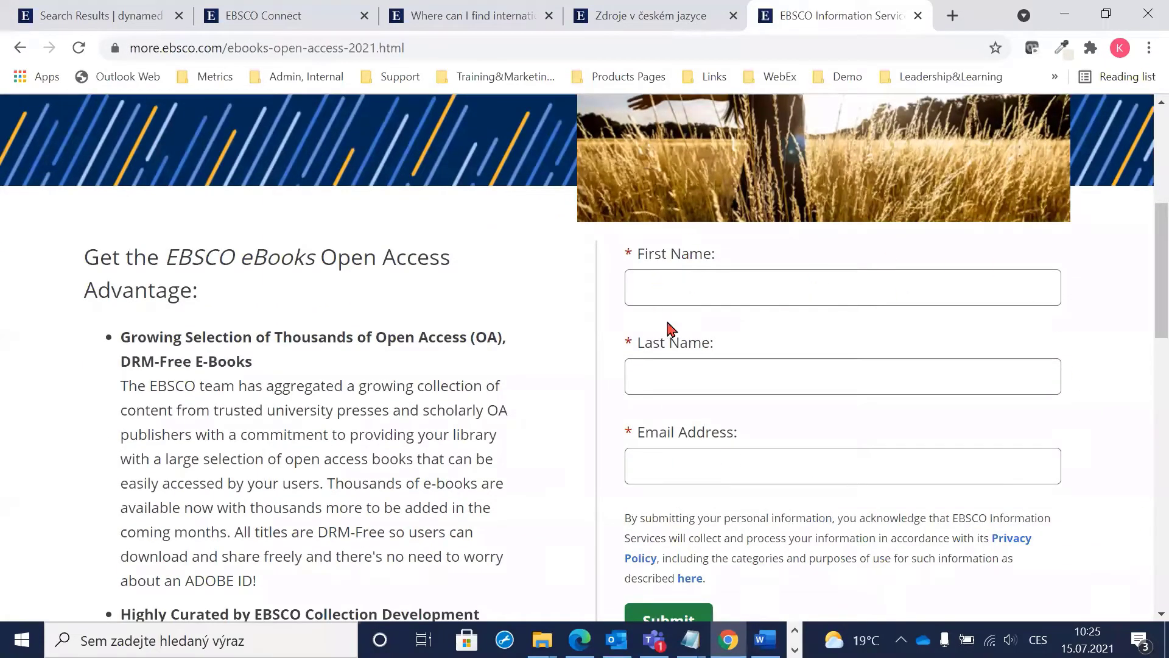
scroll(670, 328, down, 3)
scroll(770, 353, up, 6)
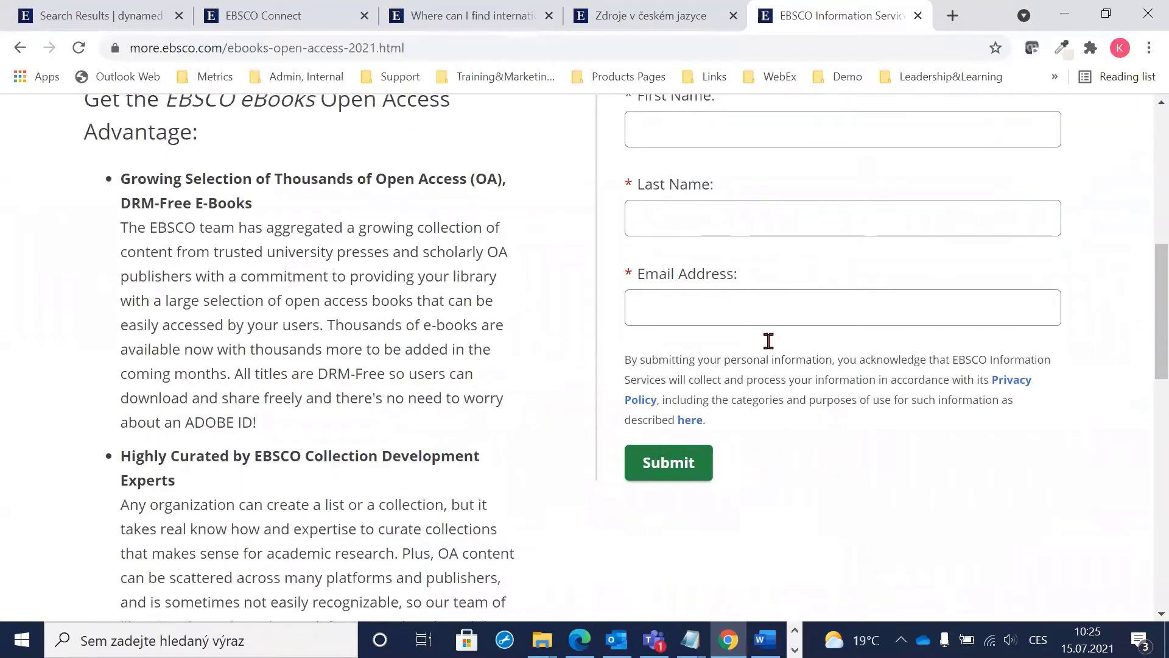
click(19, 52)
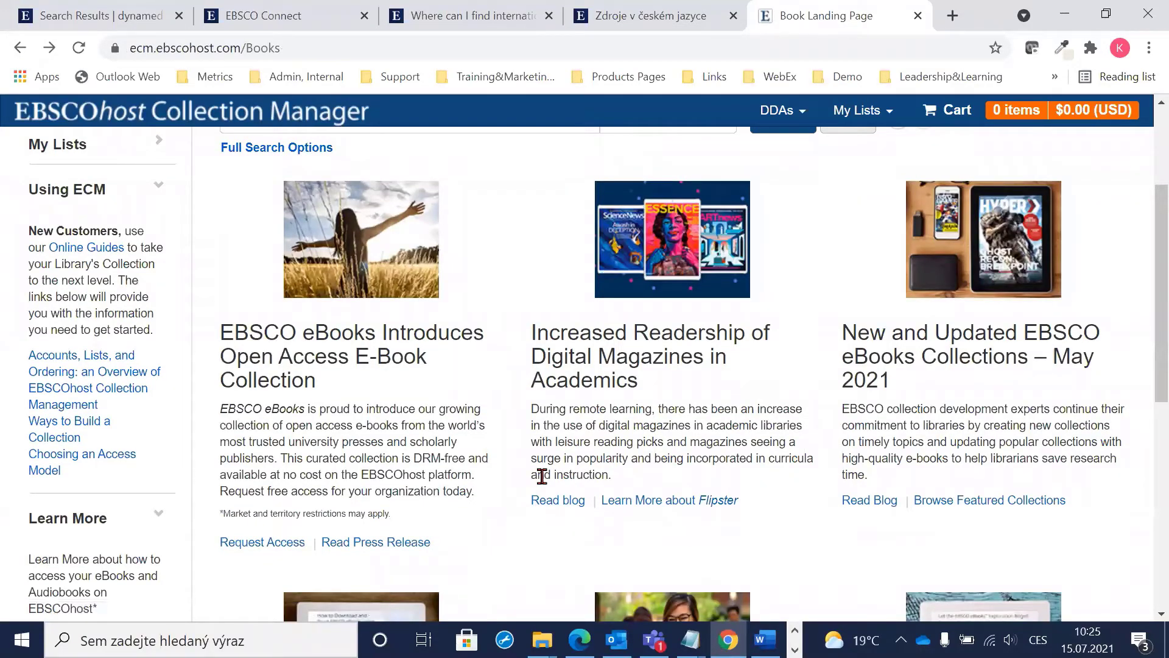
Examine the preferred local currency setting in the account preferences and return to the Books home page
scroll(475, 268, up, 3)
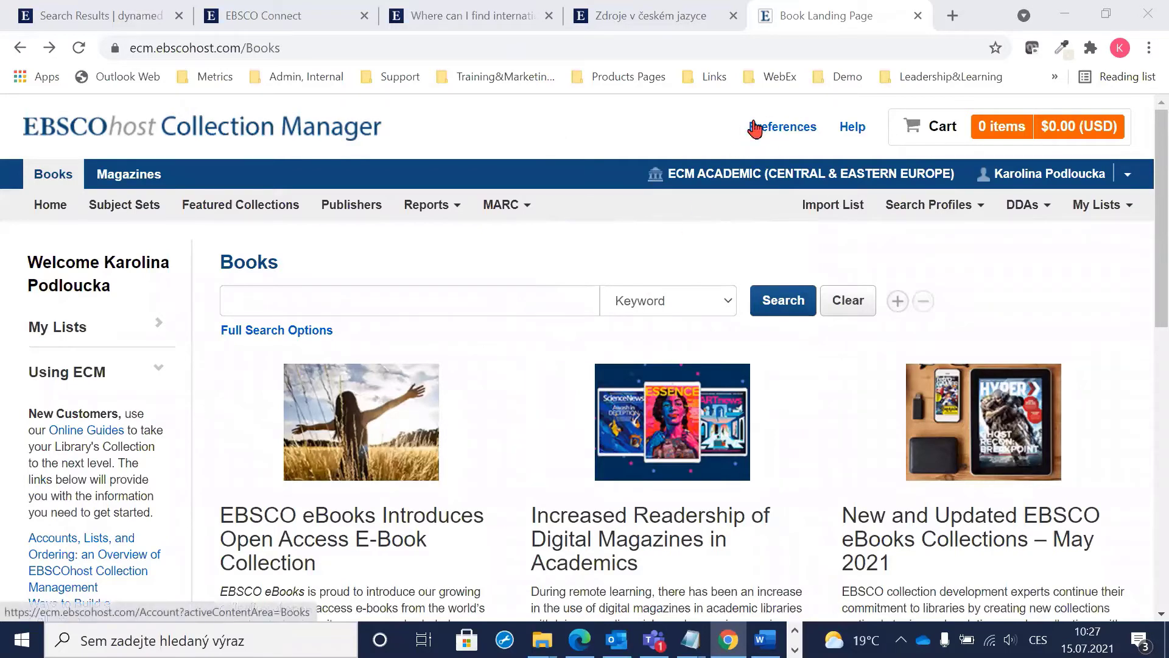
click(787, 130)
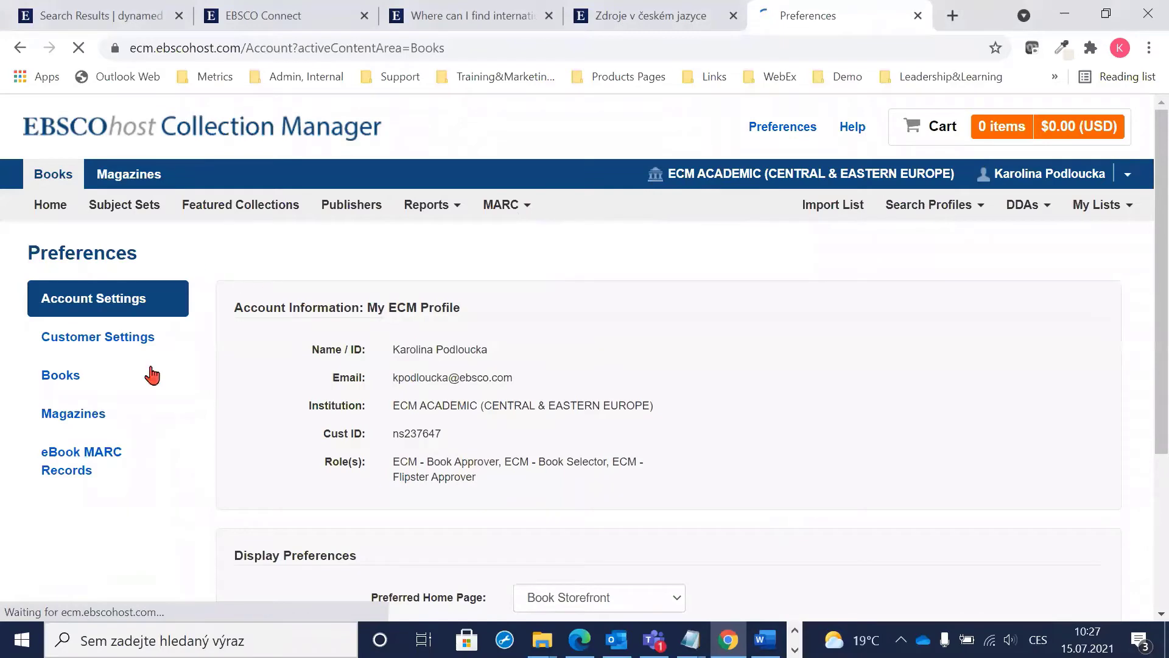
scroll(560, 301, down, 4)
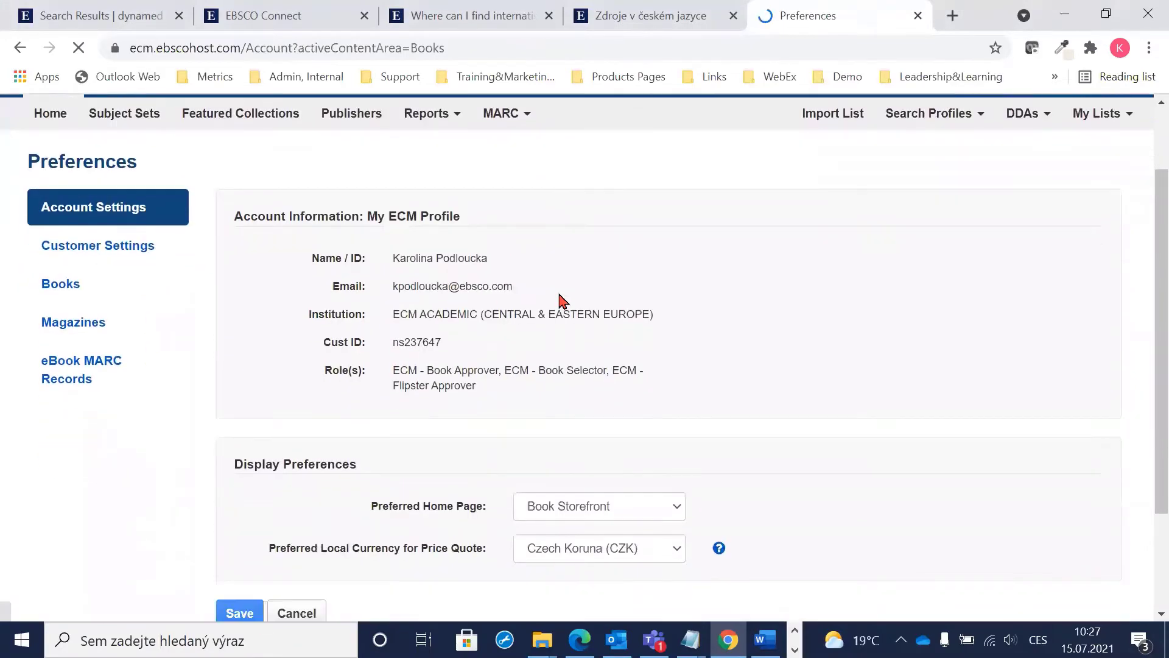
drag(230, 323, 359, 321)
drag(268, 406, 498, 418)
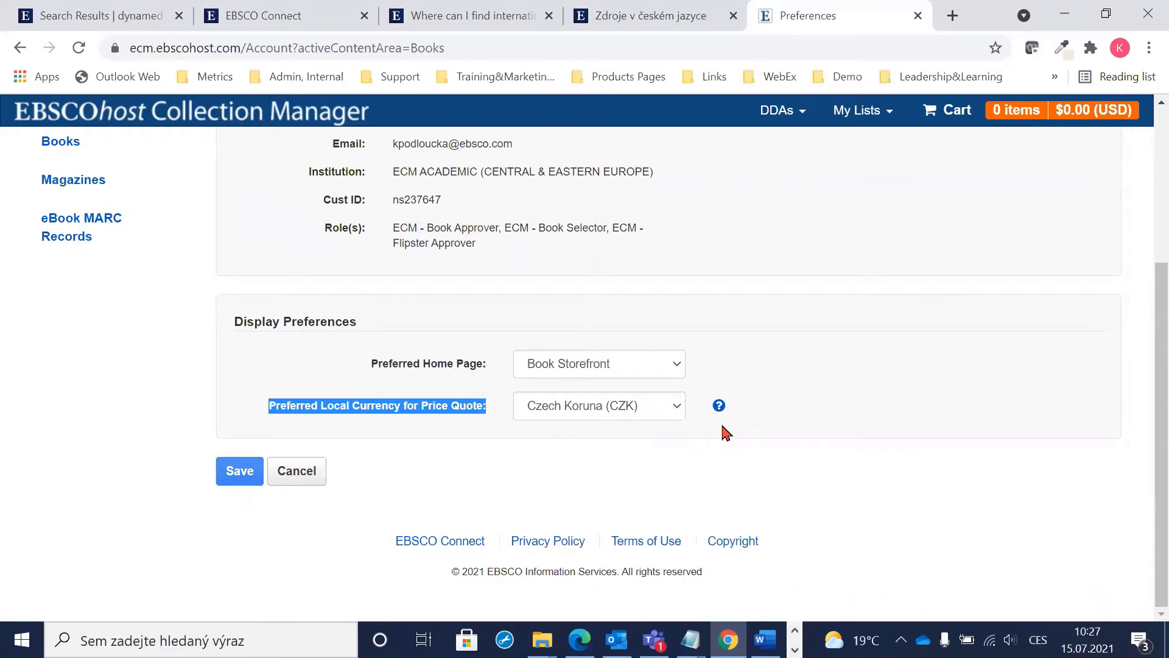
drag(304, 405, 458, 408)
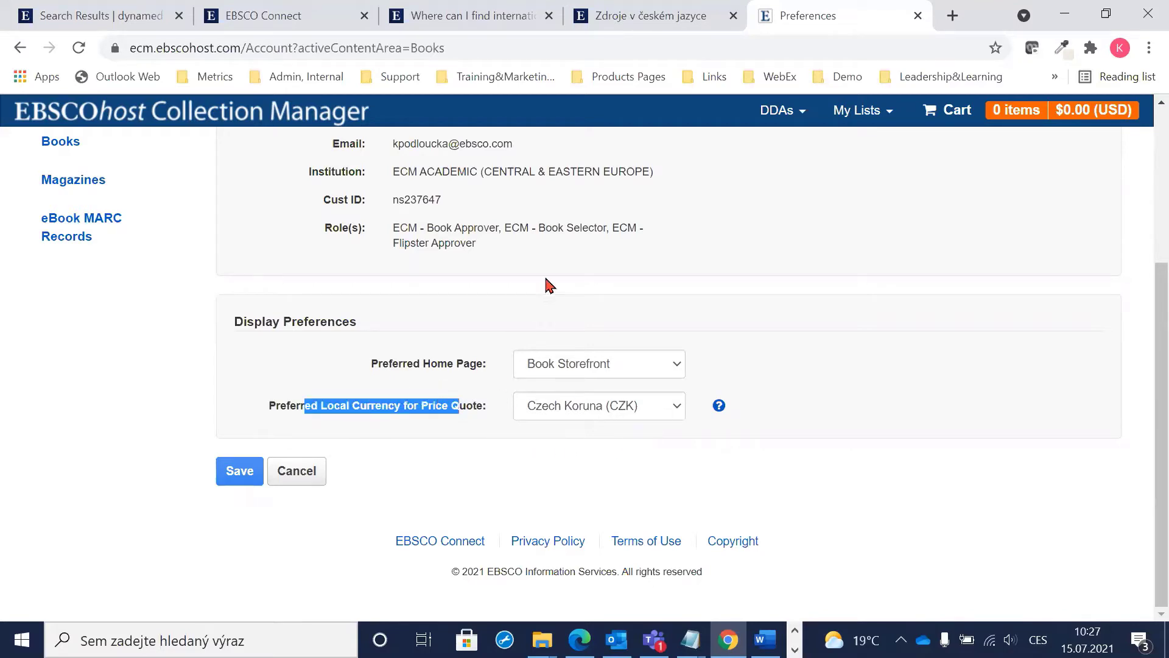
scroll(550, 284, up, 1)
scroll(550, 285, up, 2)
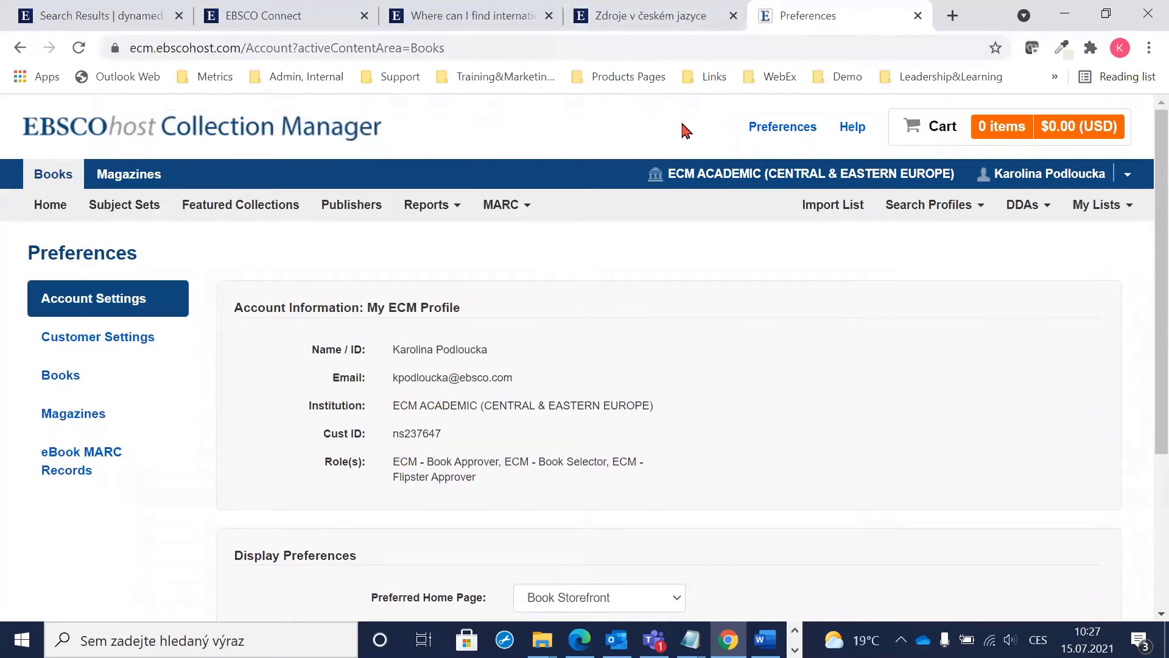
click(51, 211)
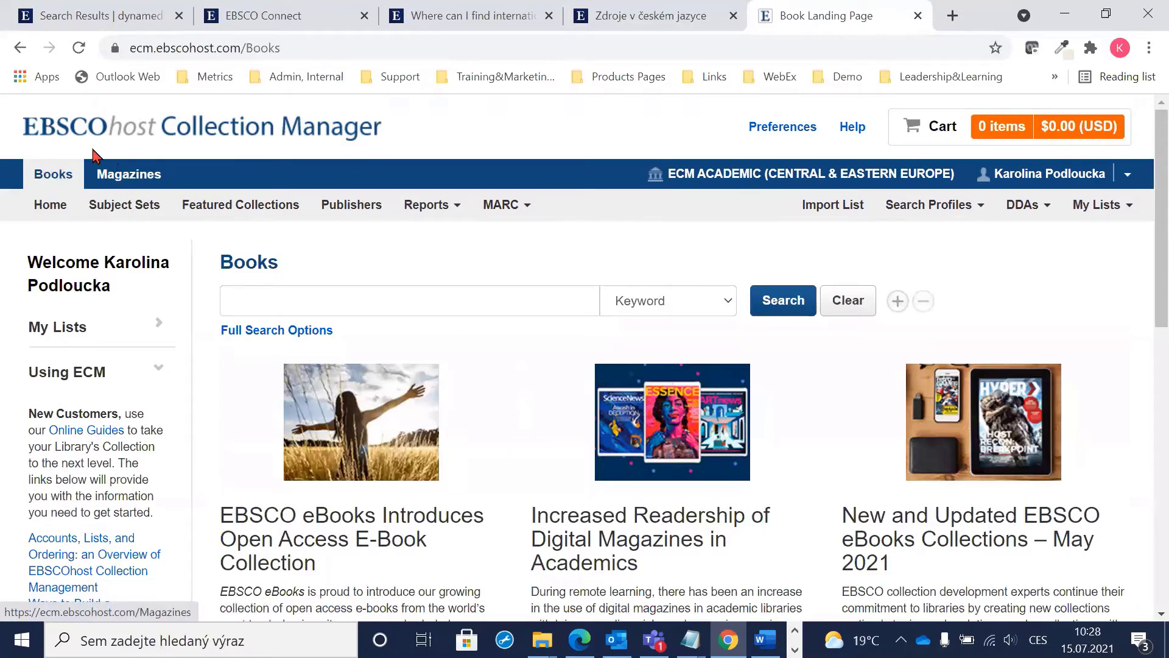
Browse the most popular titles and their prices in the Magazines storefront and return to the Books storefront
click(122, 176)
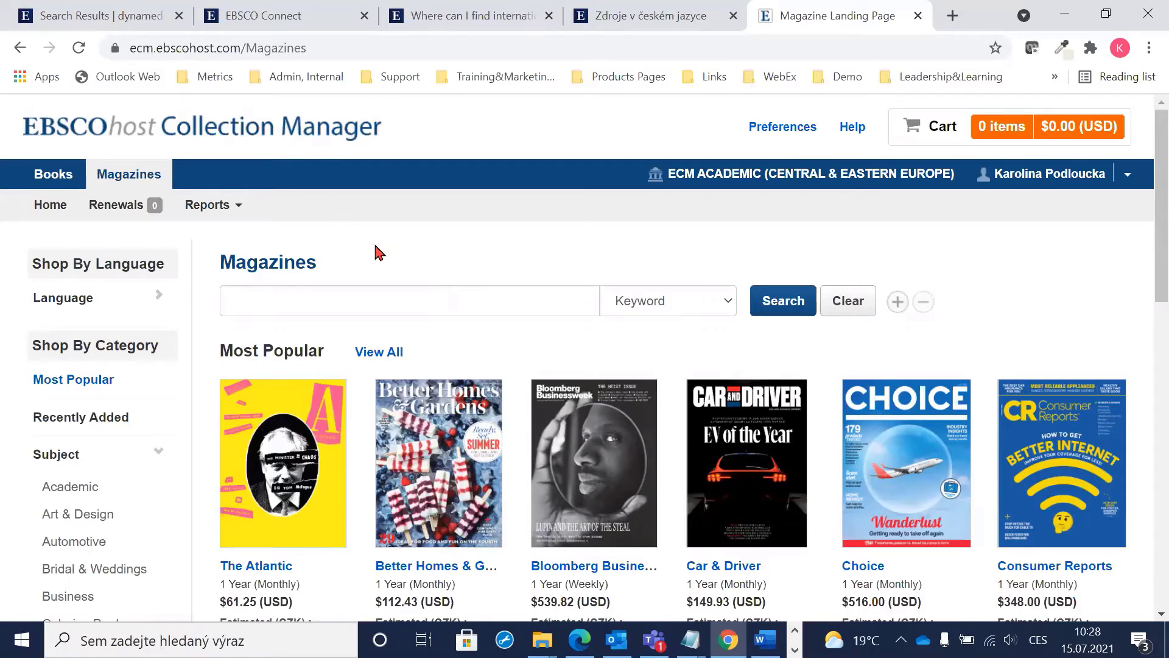
scroll(496, 277, down, 1)
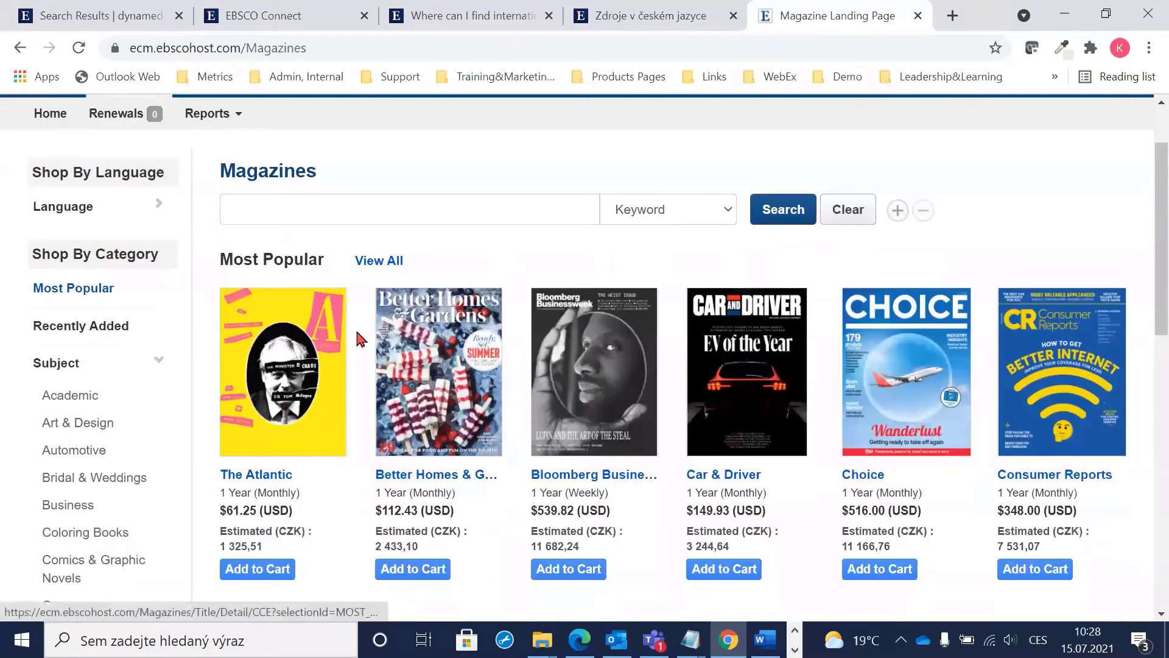
scroll(414, 316, up, 1)
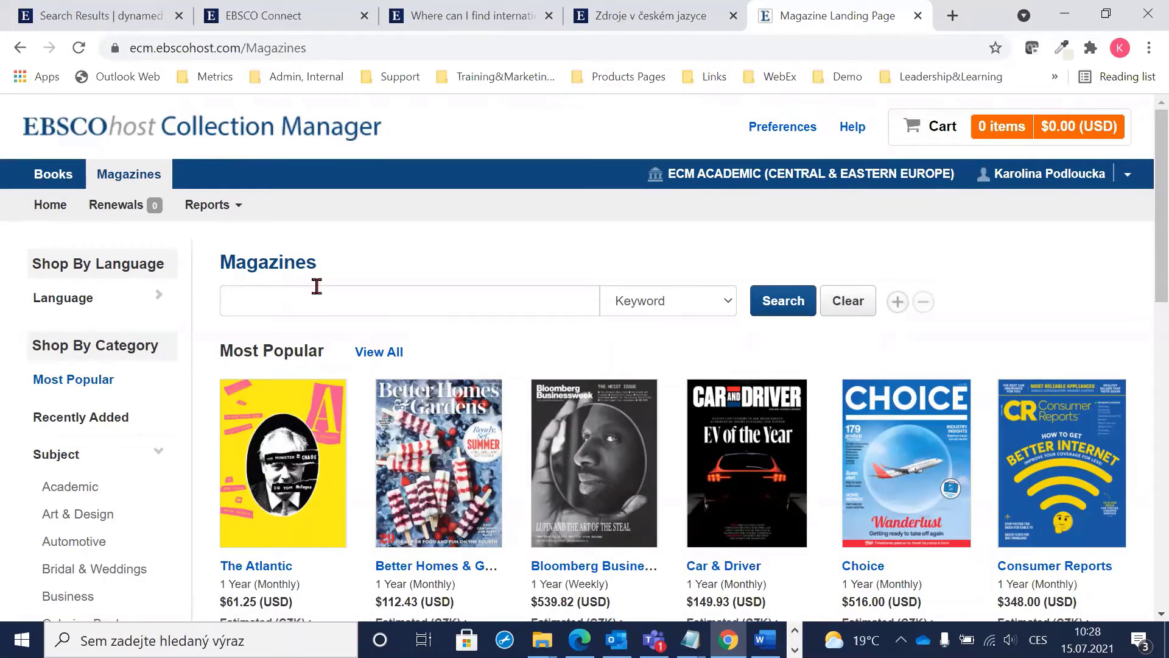
scroll(373, 312, down, 1)
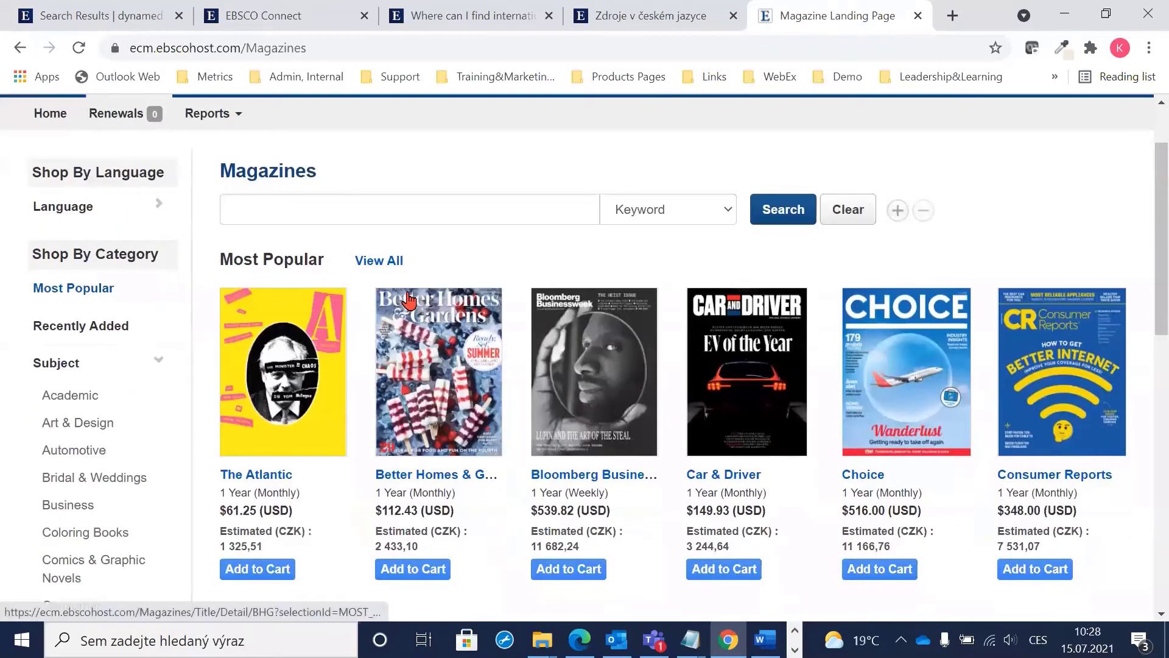
scroll(408, 300, down, 5)
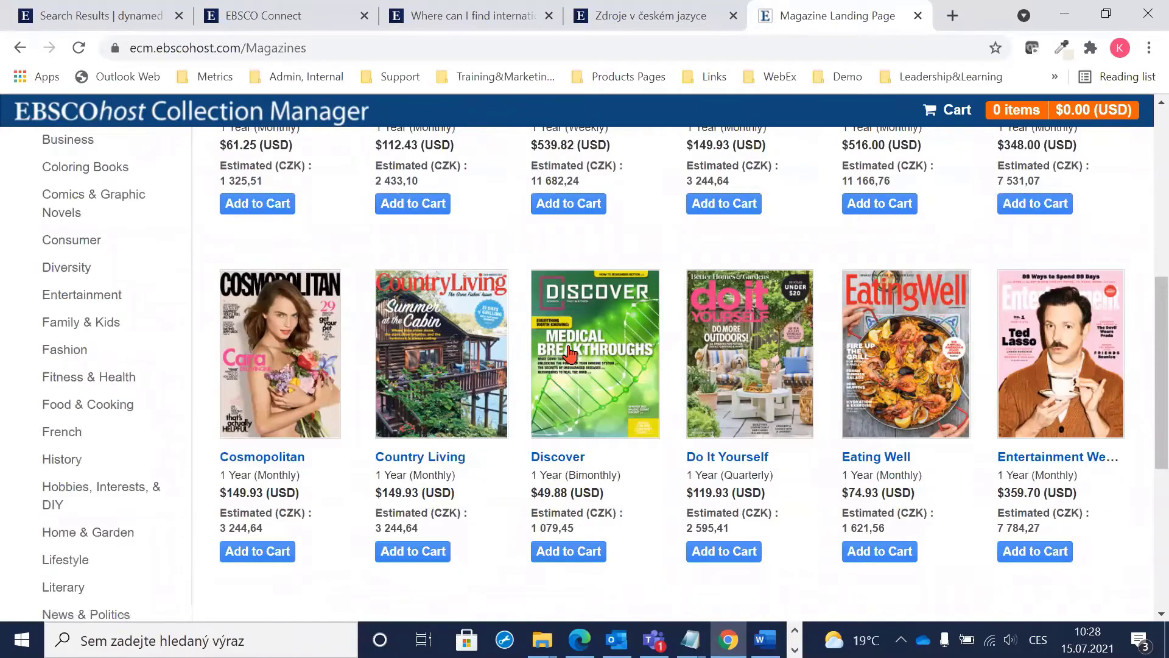
scroll(609, 297, down, 3)
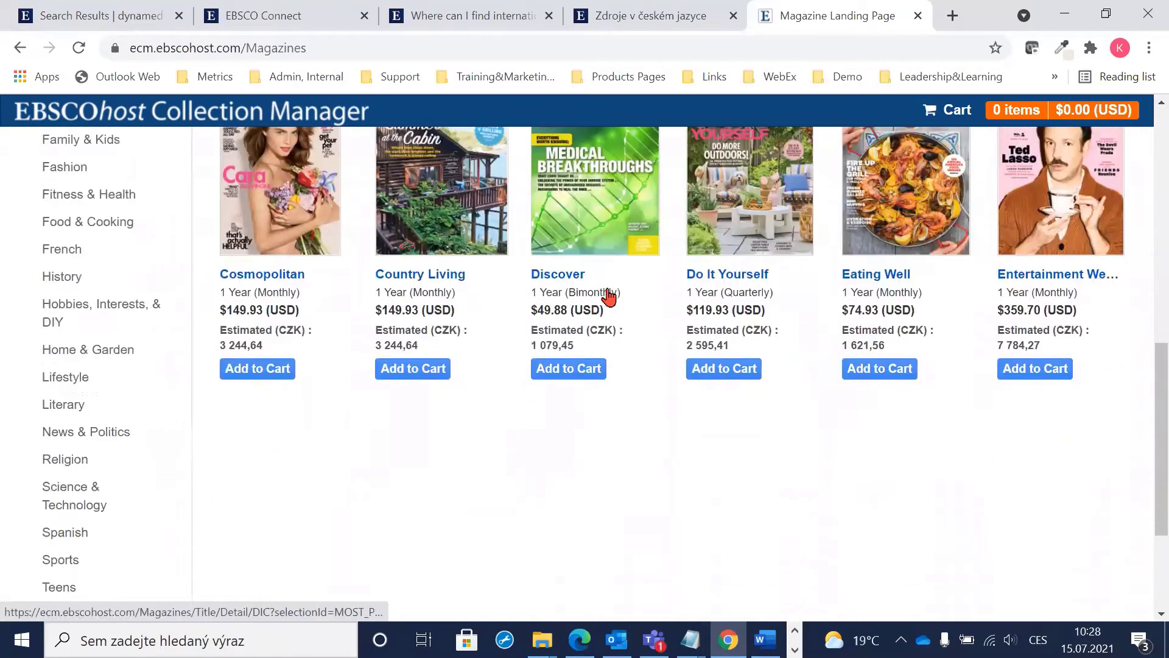
scroll(606, 289, up, 5)
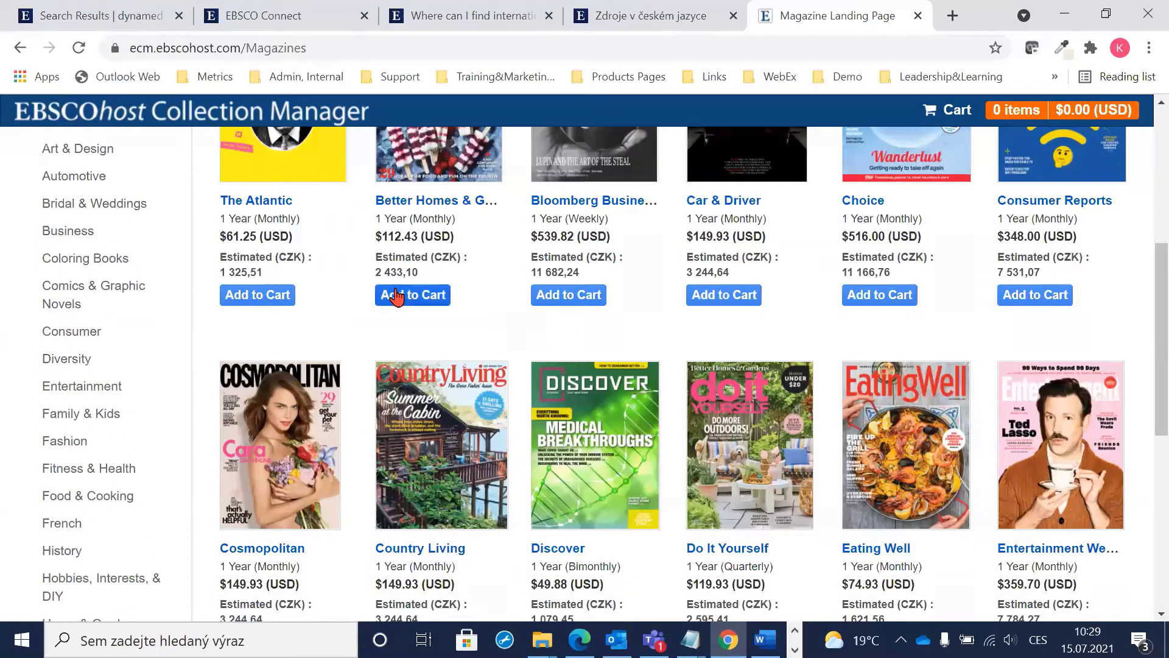
scroll(451, 336, down, 2)
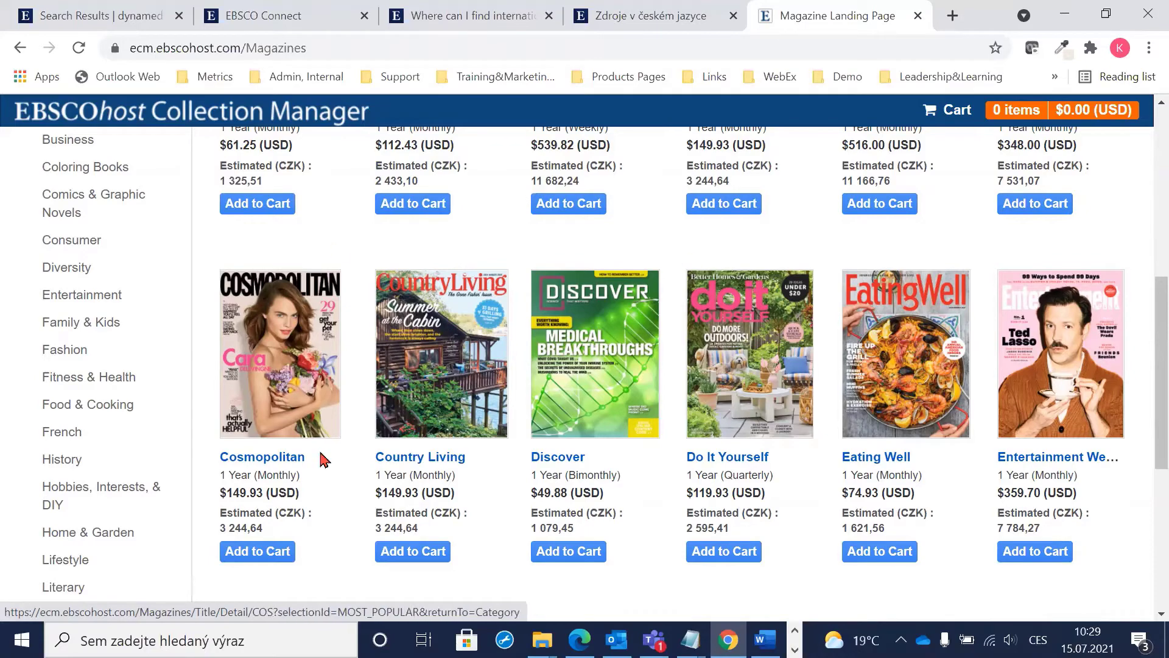
scroll(610, 376, up, 5)
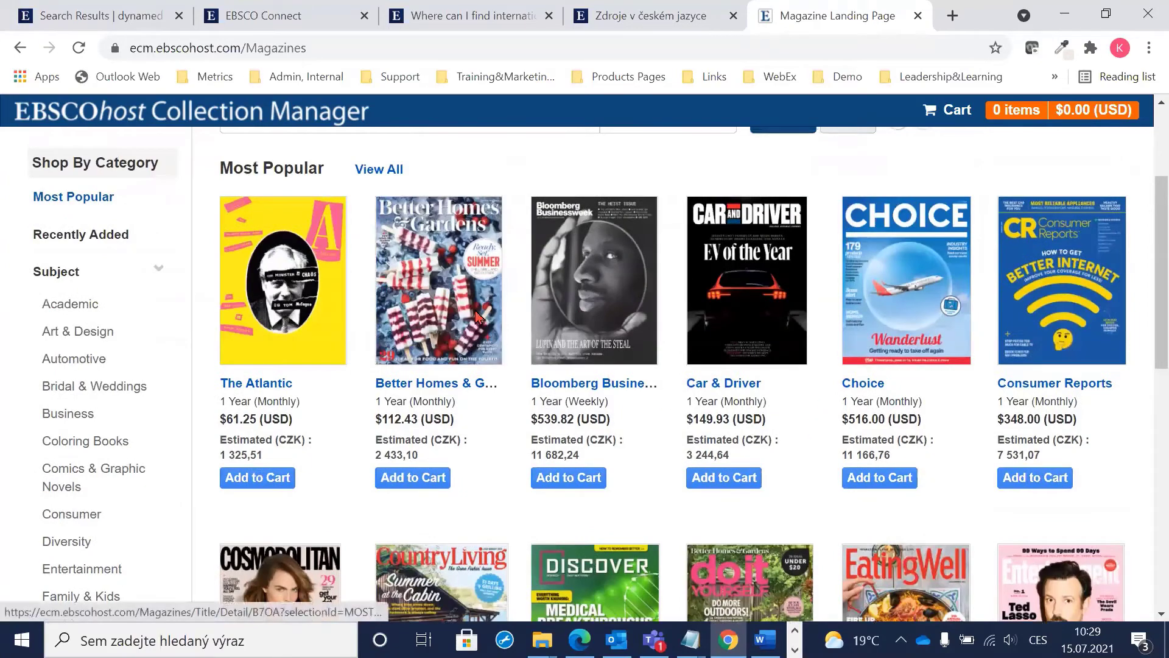
scroll(368, 207, up, 2)
scroll(368, 207, up, 1)
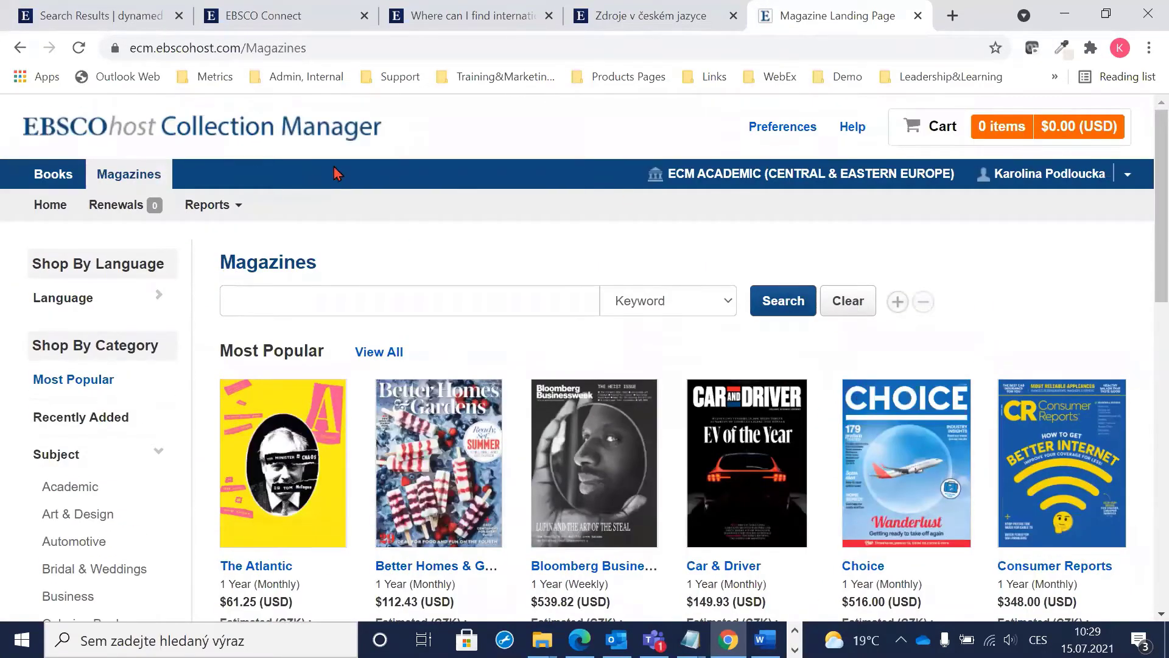
click(56, 175)
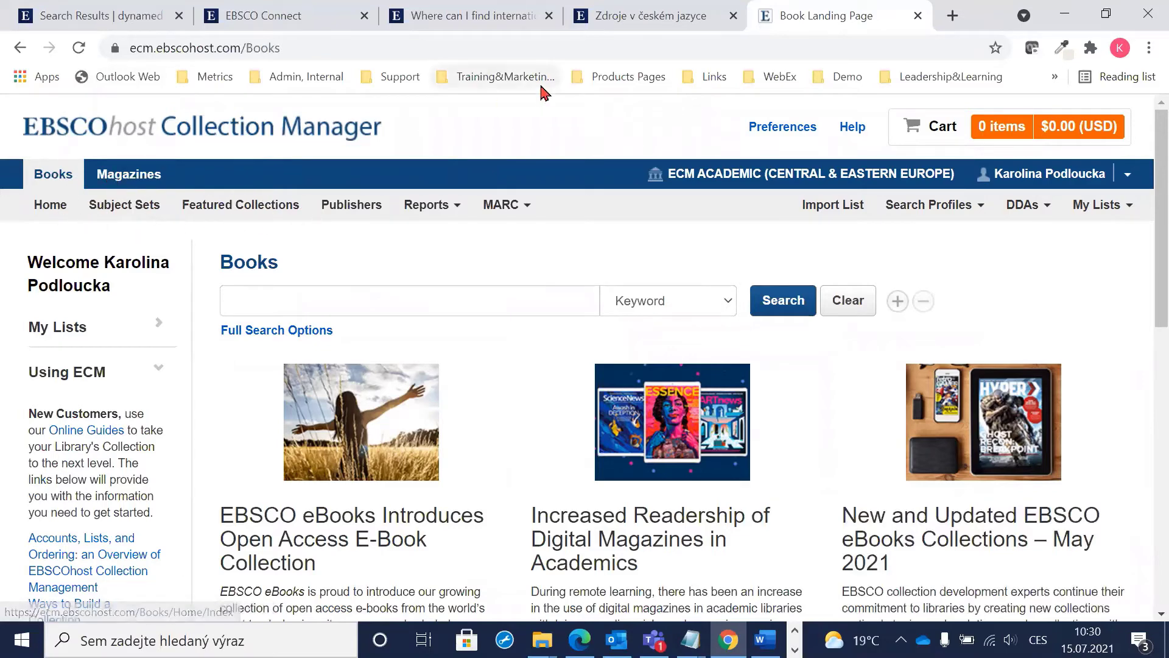
Review the available search fields and search the Books storefront for "drama" by Keyword
click(289, 293)
click(345, 278)
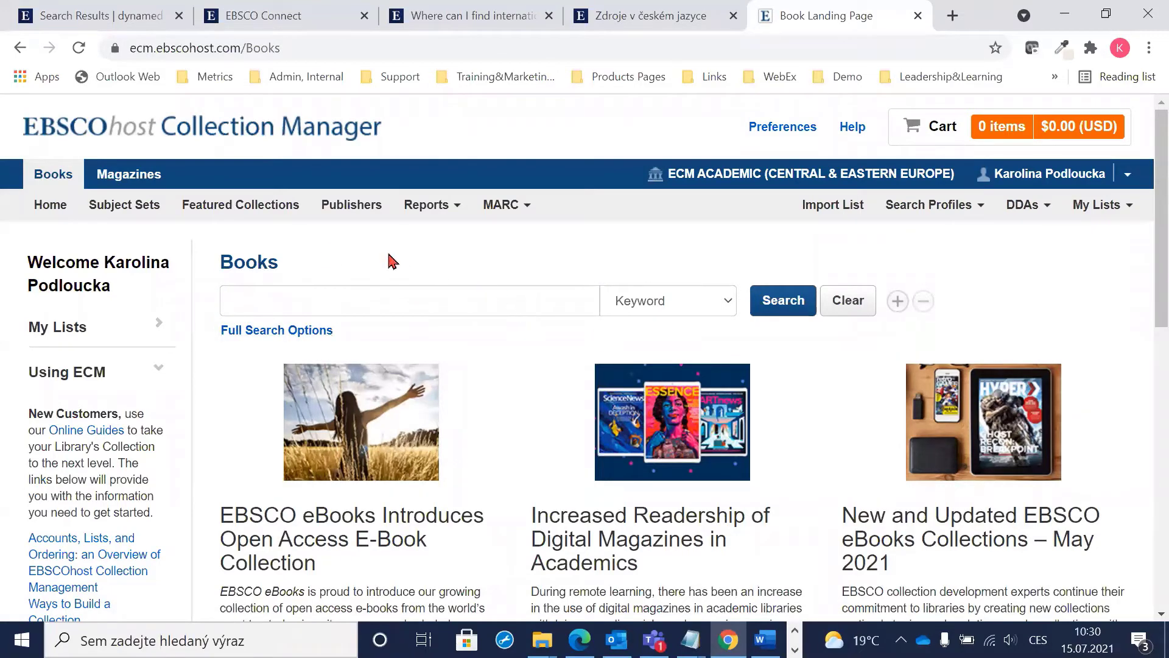
click(700, 312)
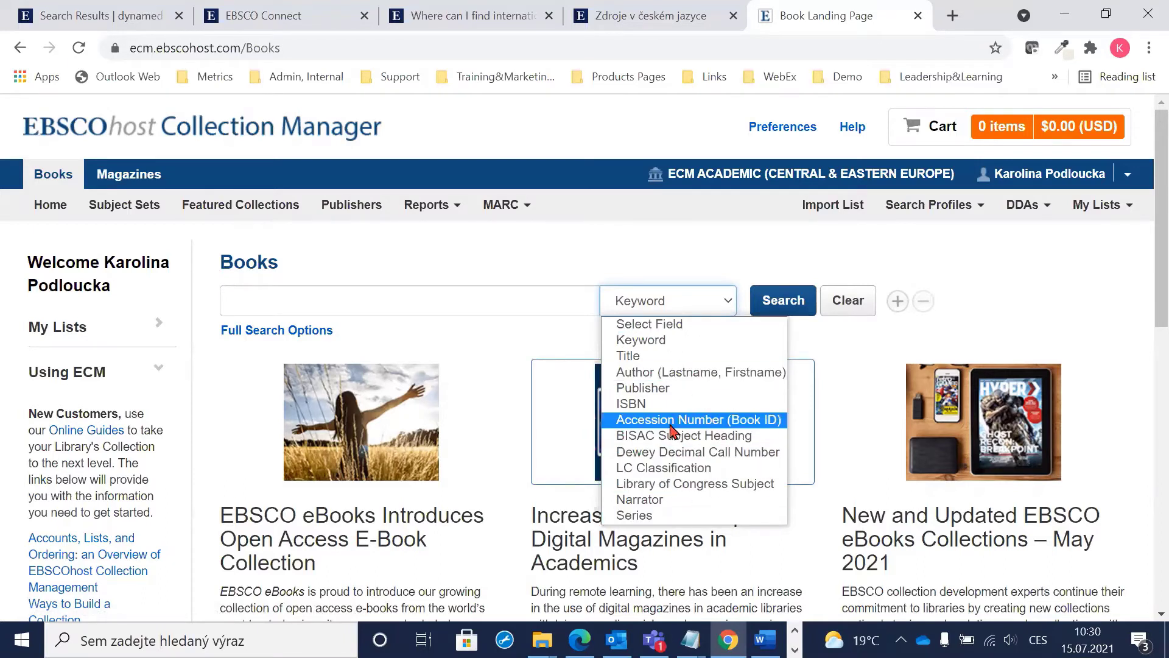
click(410, 303)
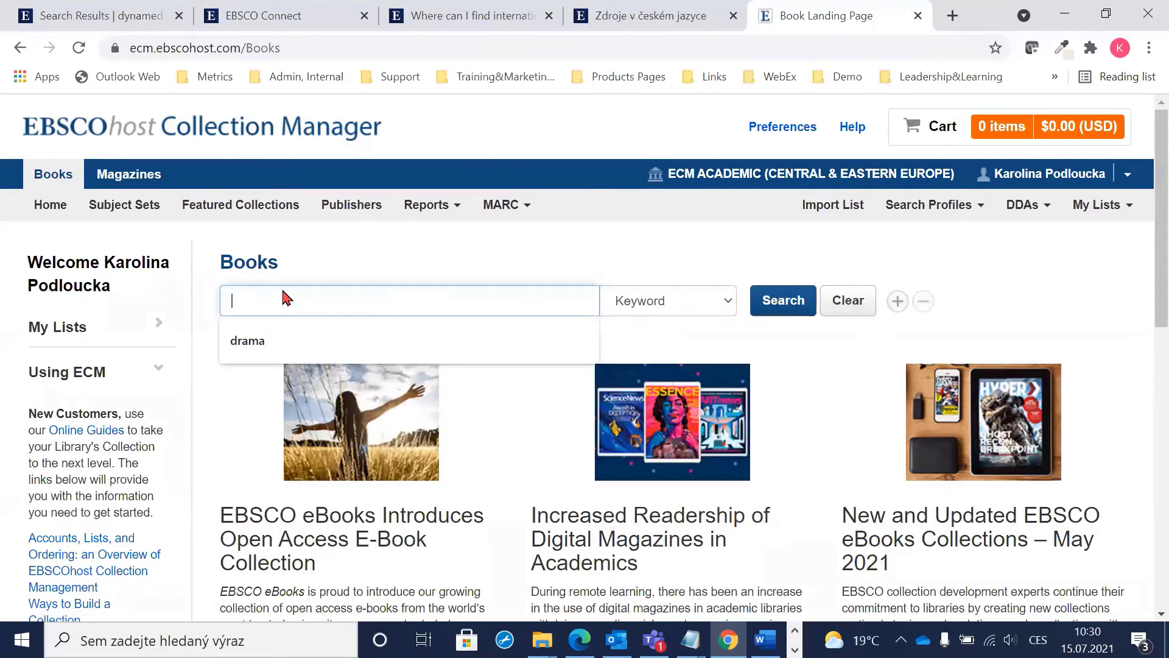
click(252, 343)
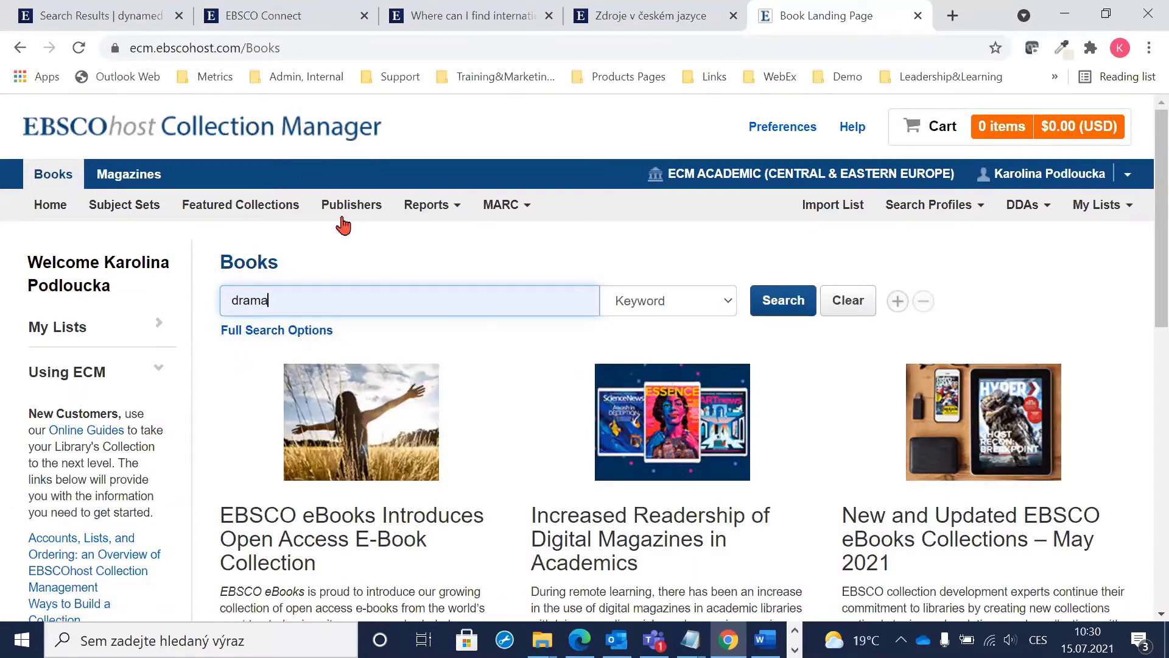
click(814, 298)
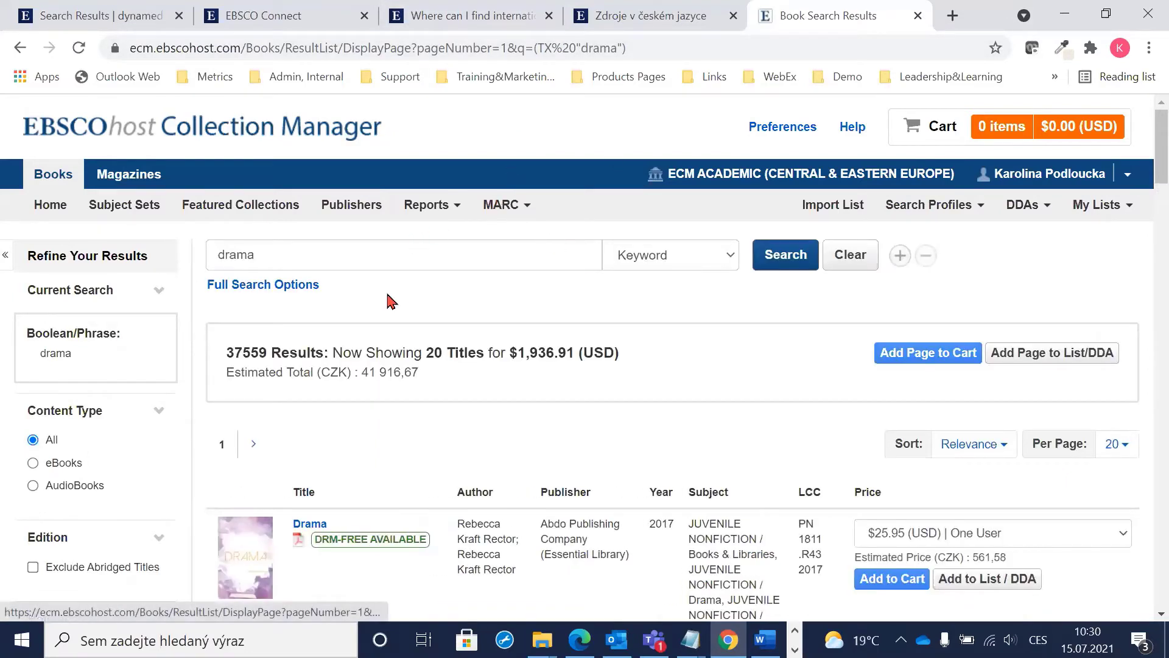
Examine the search results summary, highlighting the result count, titles shown and USD and CZK totals, and check the results-per-page options
drag(269, 255, 209, 268)
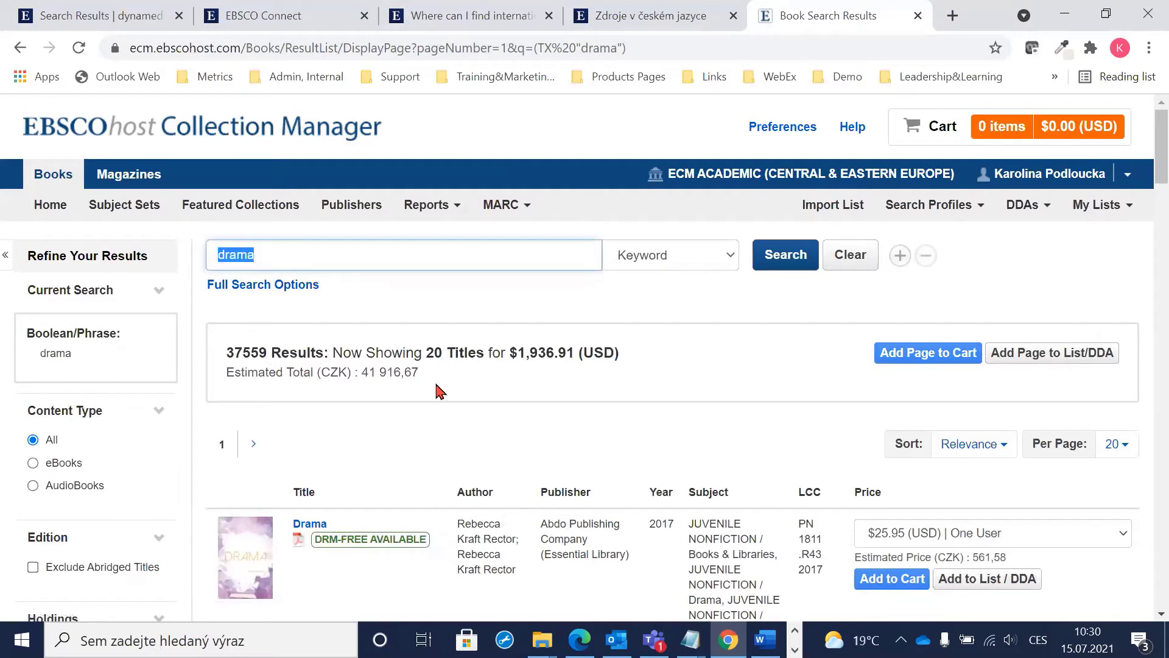
drag(213, 374, 282, 350)
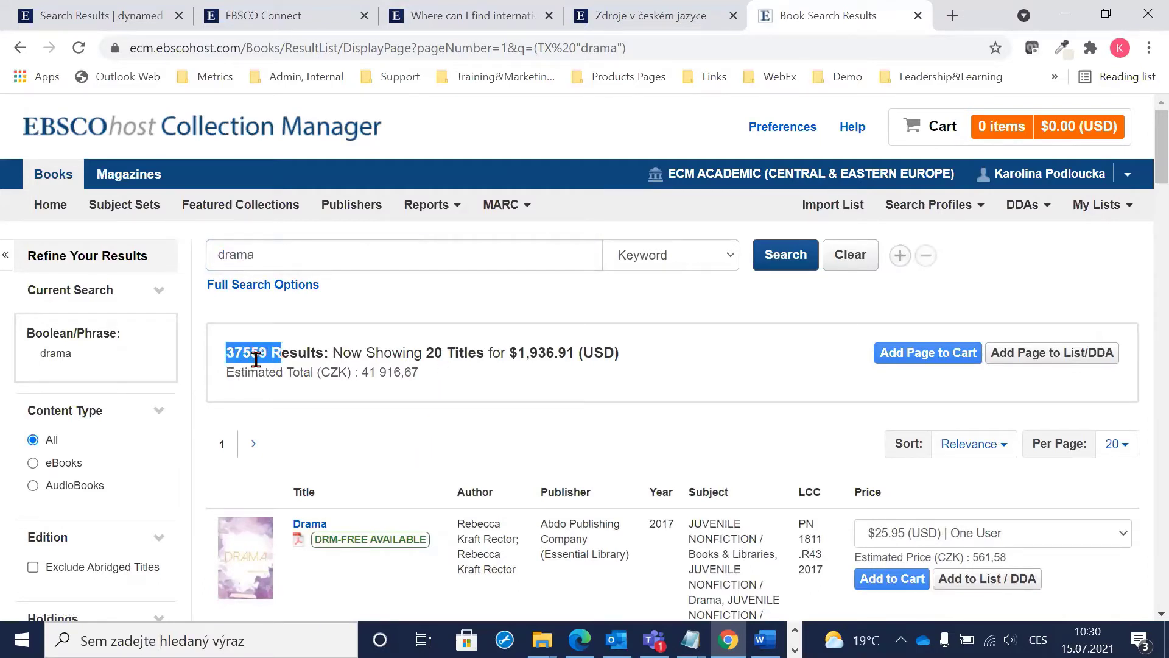
click(428, 352)
drag(427, 352, 487, 353)
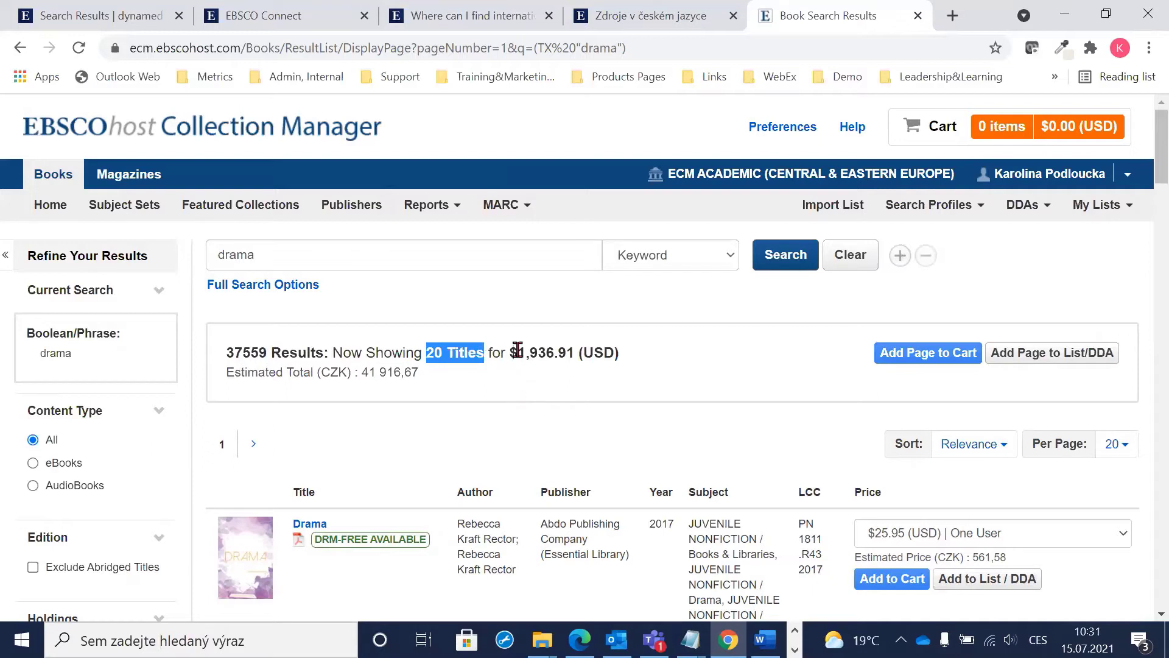
drag(511, 352, 630, 359)
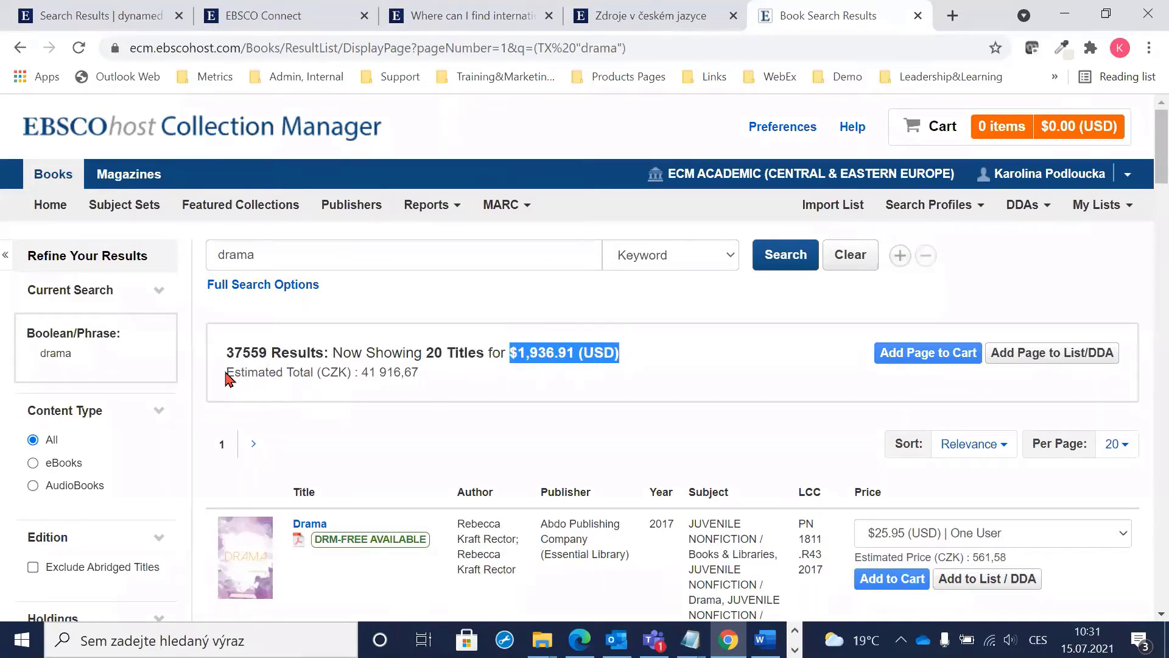
drag(227, 374, 429, 383)
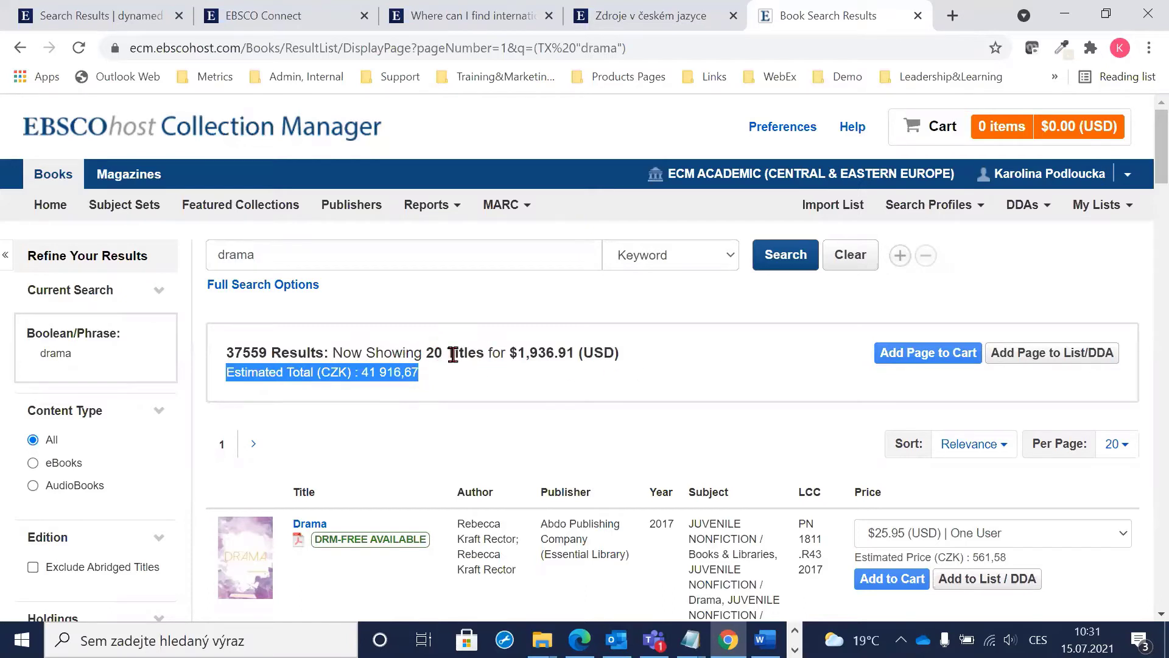
click(1125, 445)
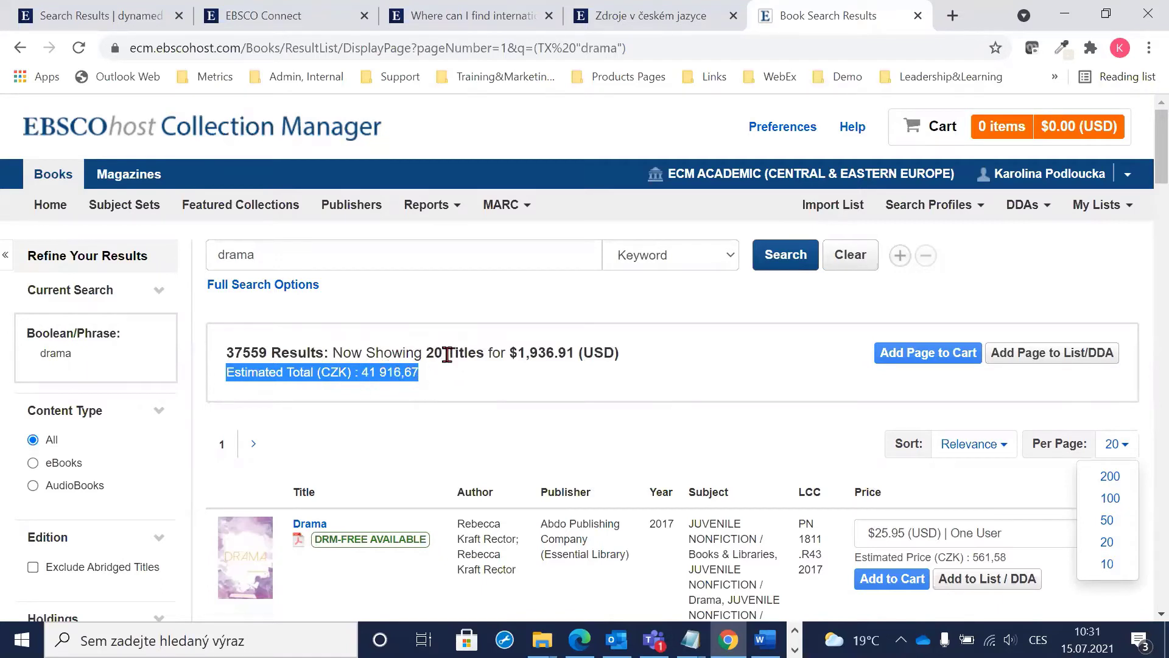
click(481, 382)
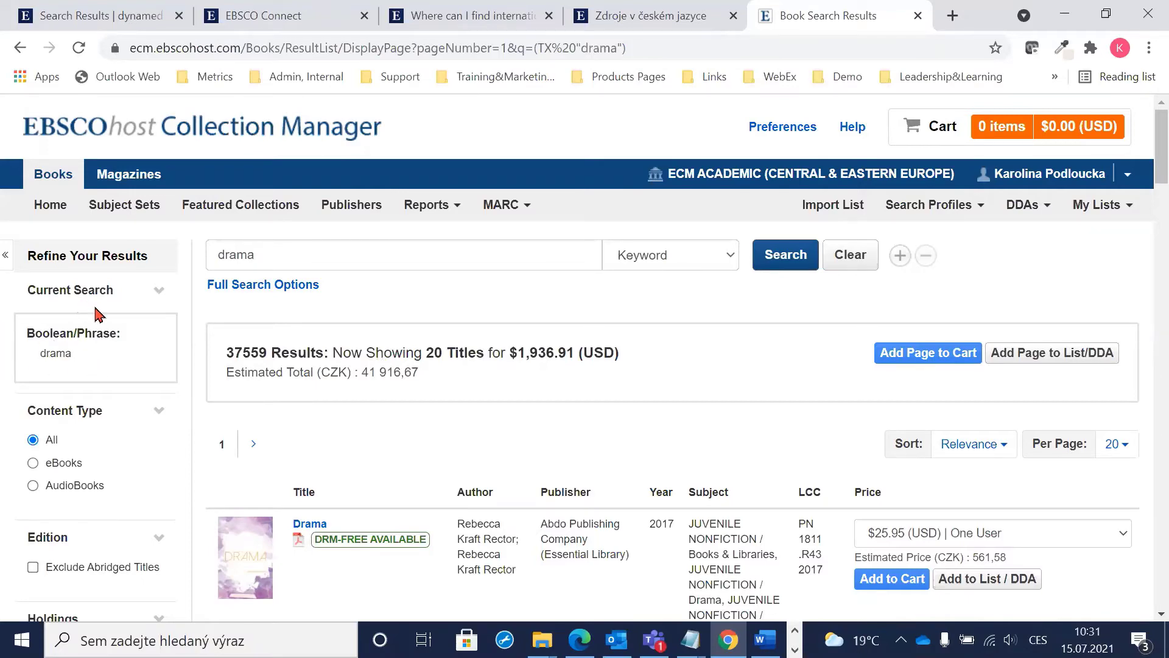
Examine the Content Type, Edition and Holdings filters for the results, highlighting the Exclude Abridged Titles option
scroll(98, 314, down, 3)
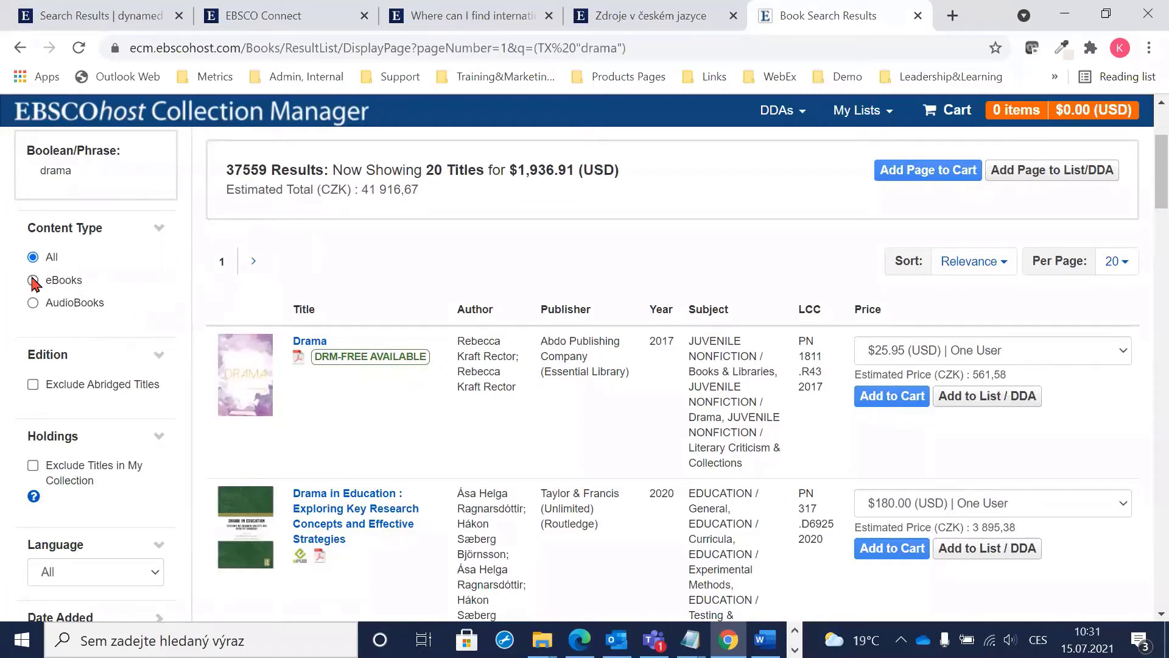
scroll(37, 283, down, 1)
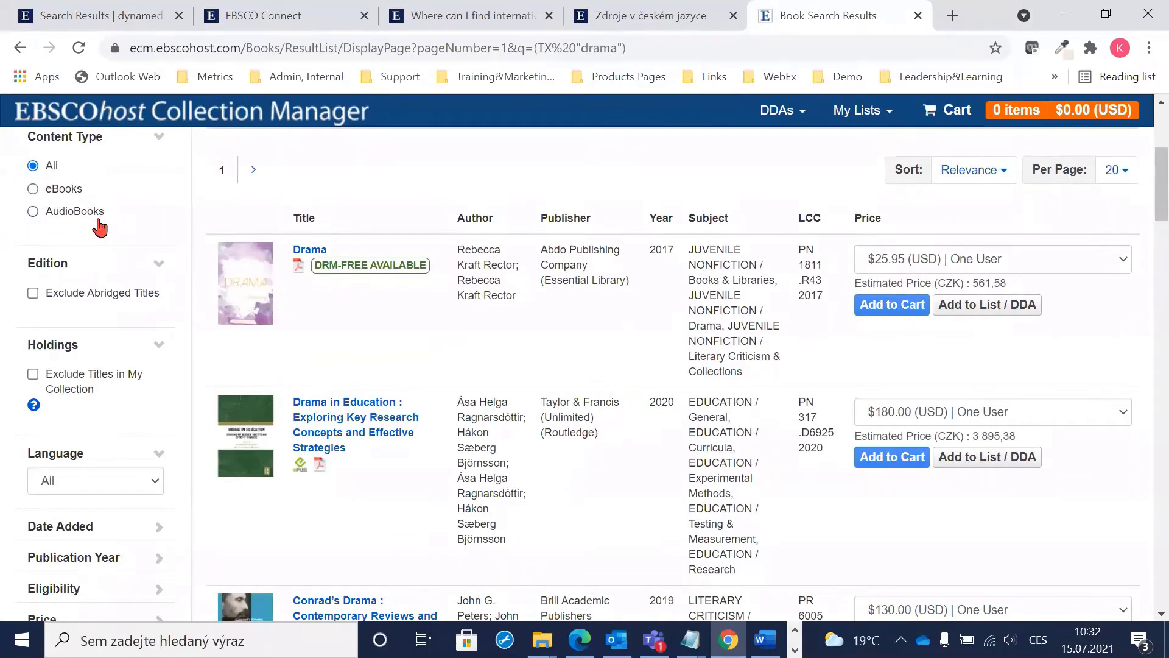
scroll(100, 228, down, 1)
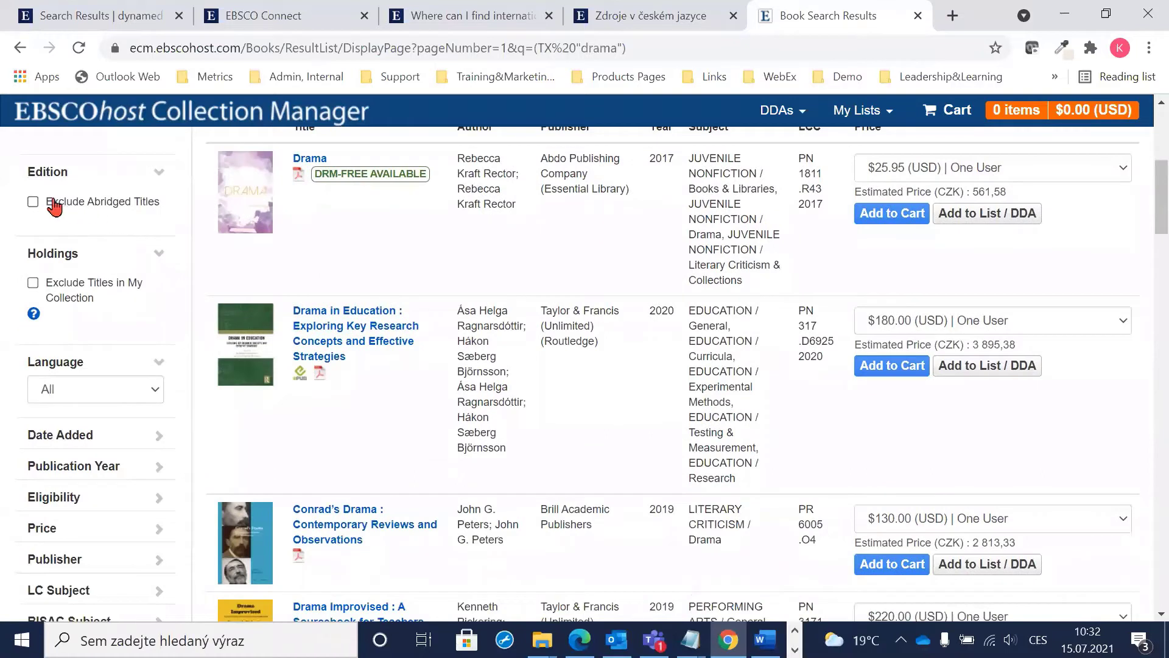
drag(30, 180, 73, 180)
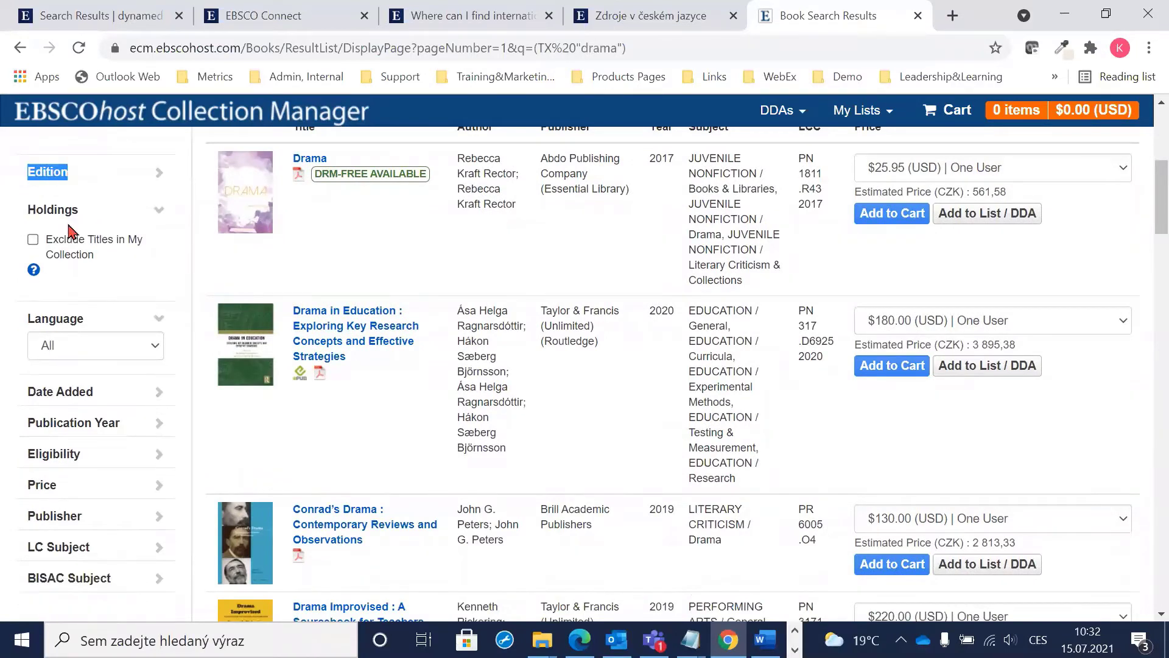
click(53, 173)
drag(45, 204, 140, 219)
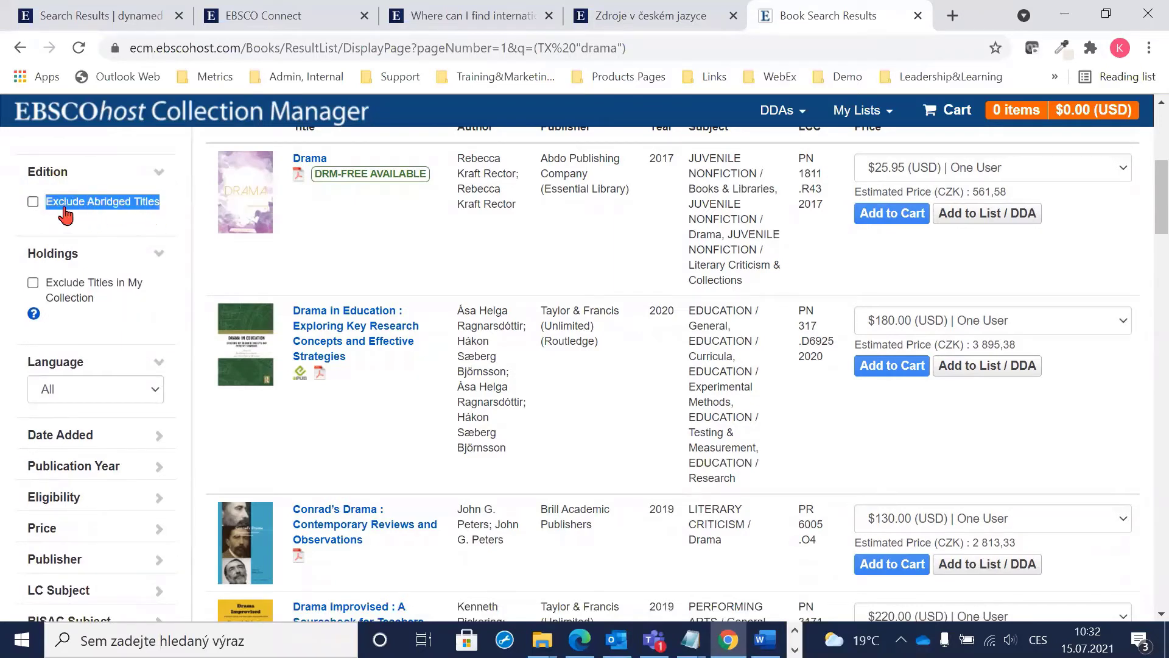
click(182, 210)
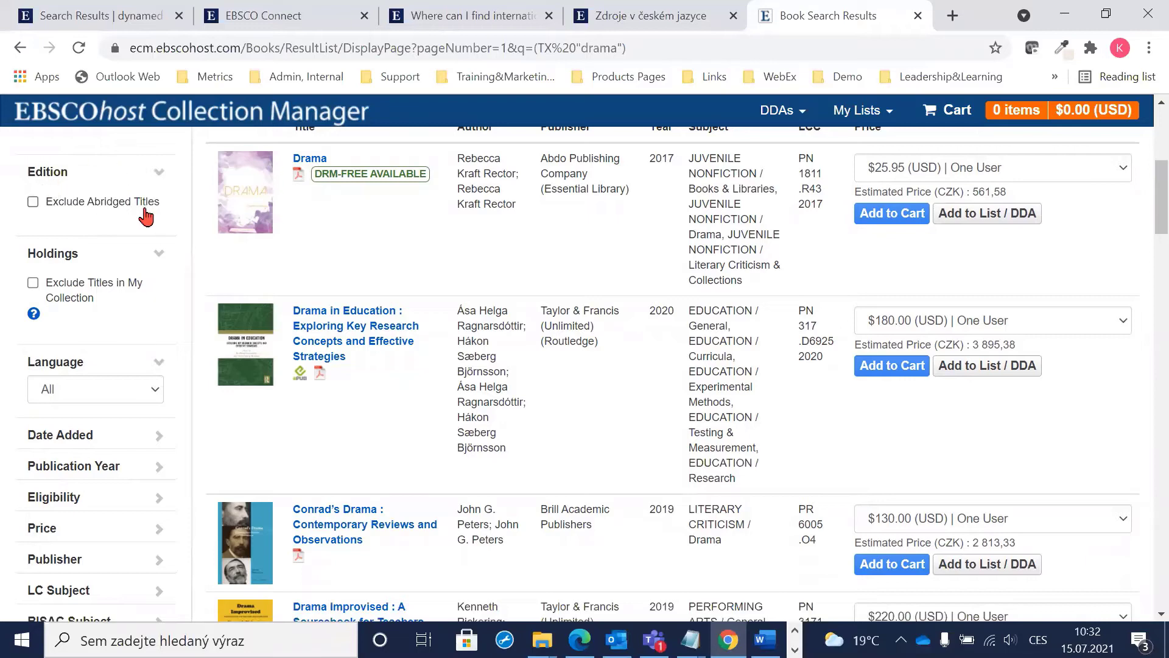
scroll(146, 215, up, 1)
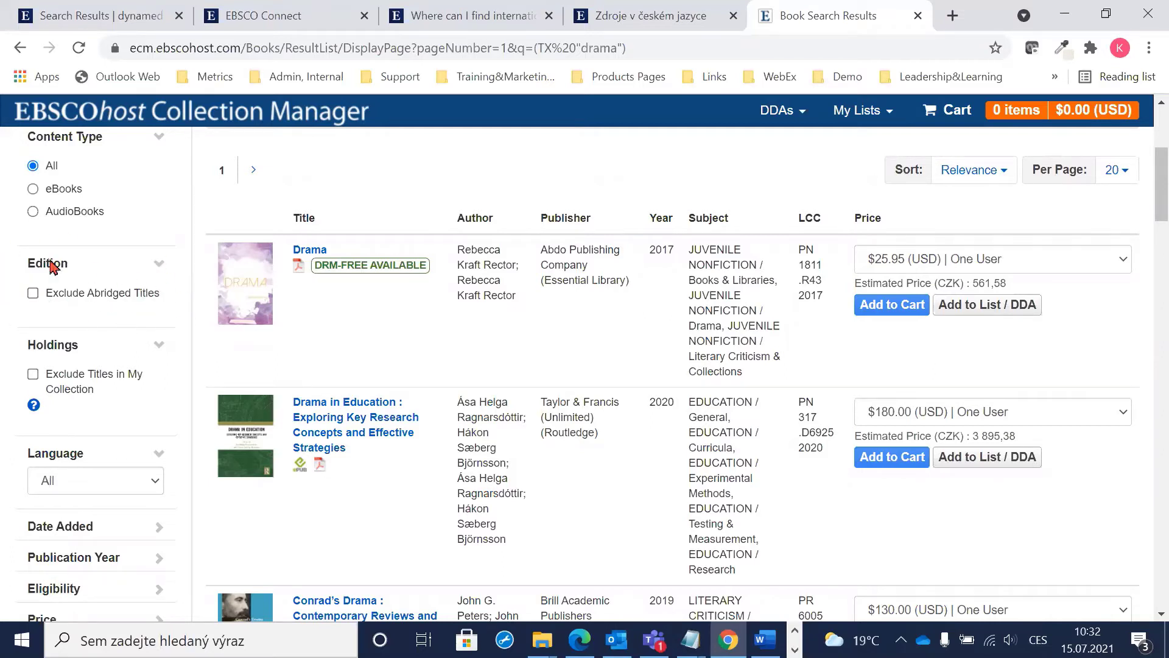
scroll(106, 284, down, 1)
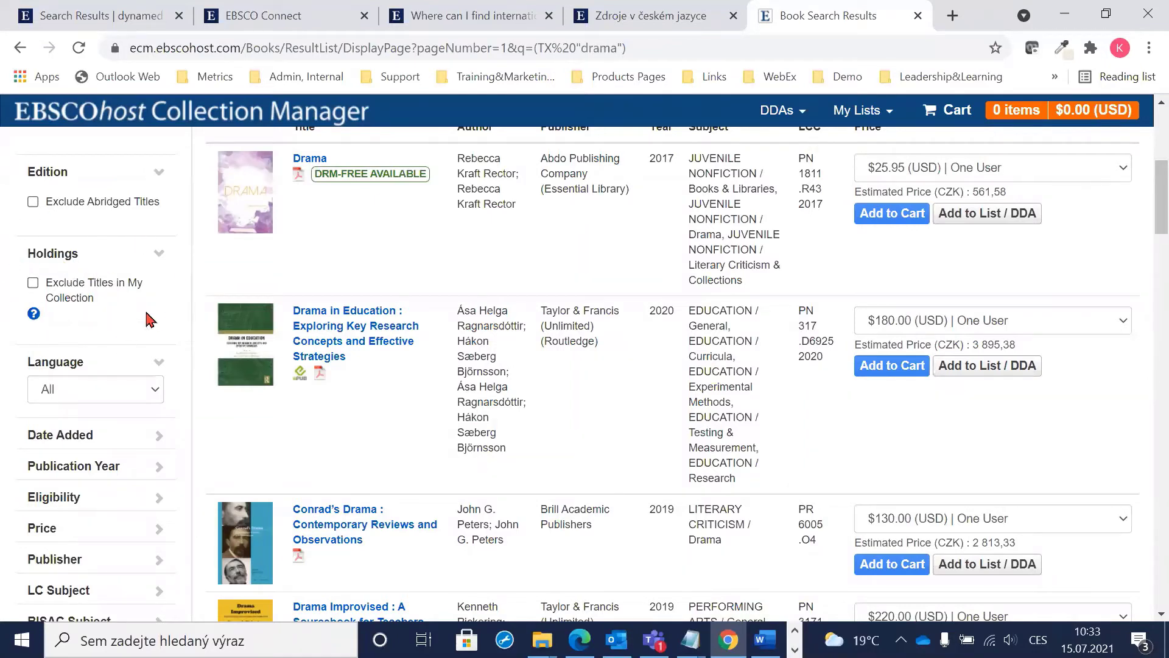
Check which languages the Language filter offers and leave it set to All
scroll(139, 290, down, 3)
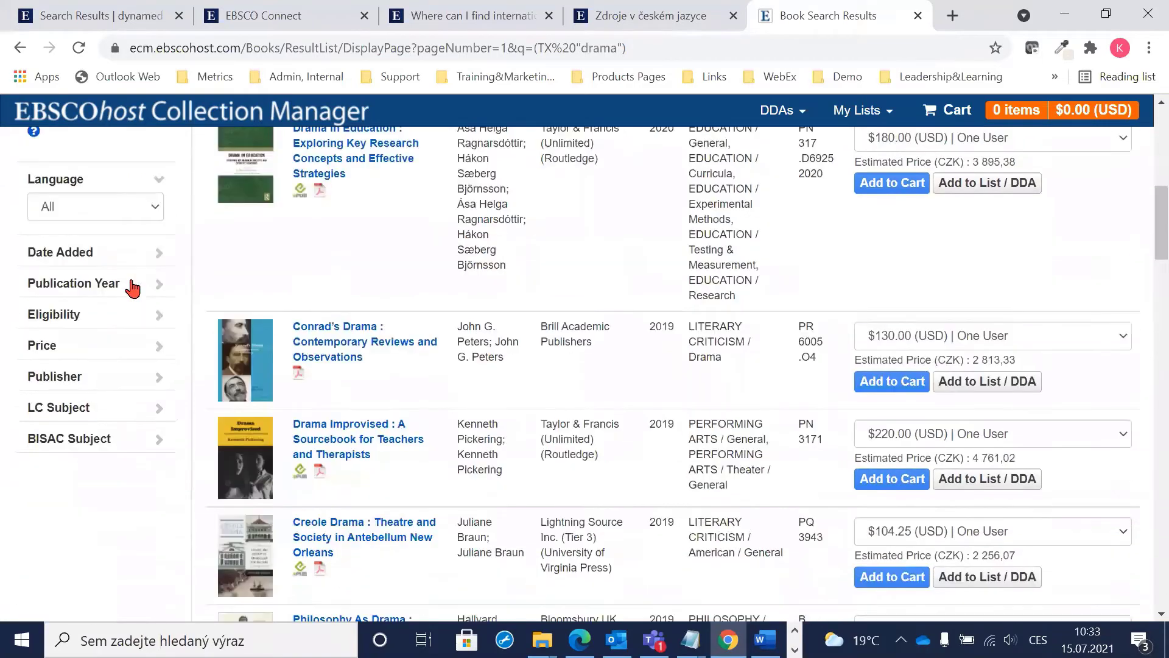
click(152, 209)
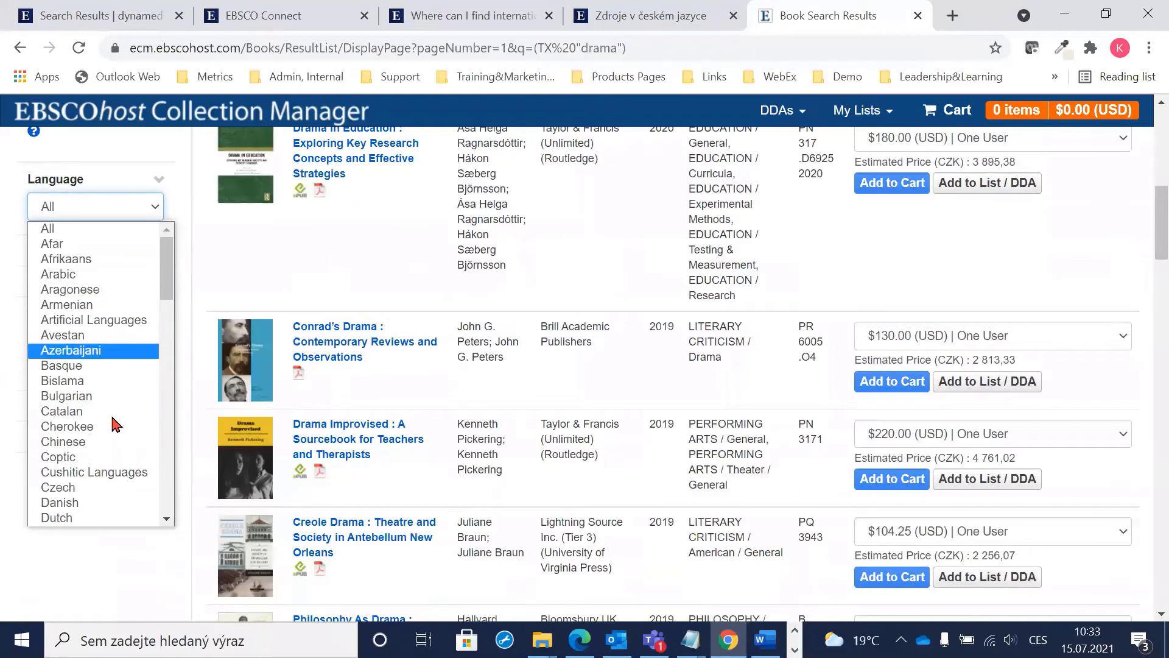
click(110, 574)
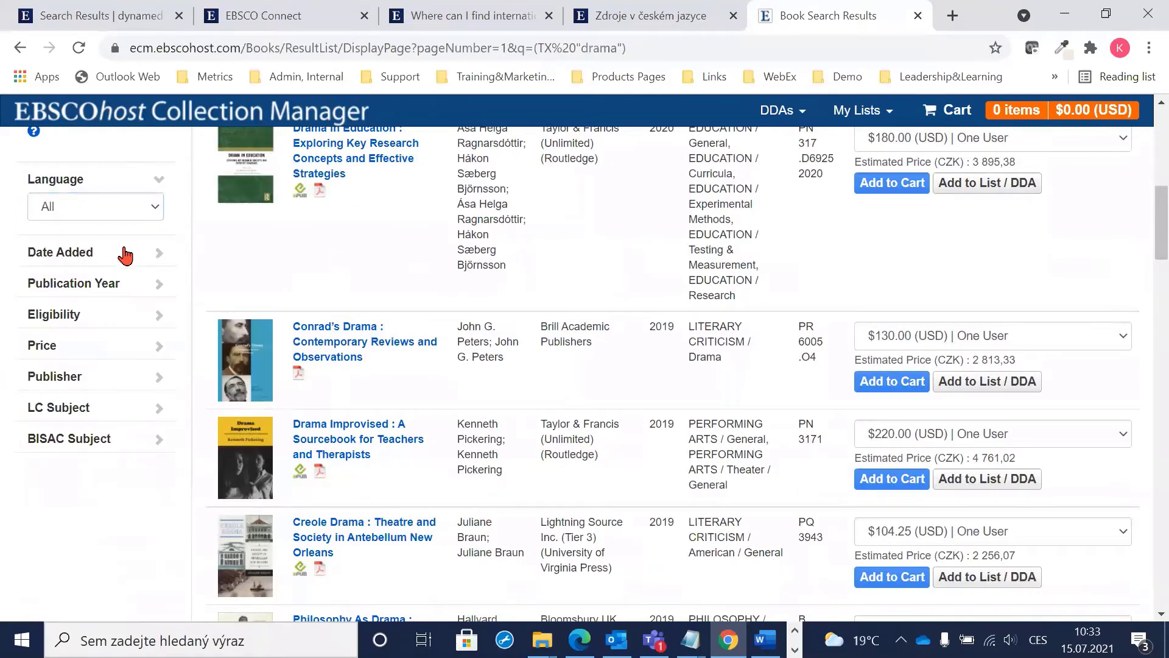
Expand the Date Added filter, enable its limit and enter 2 months as the period
click(159, 254)
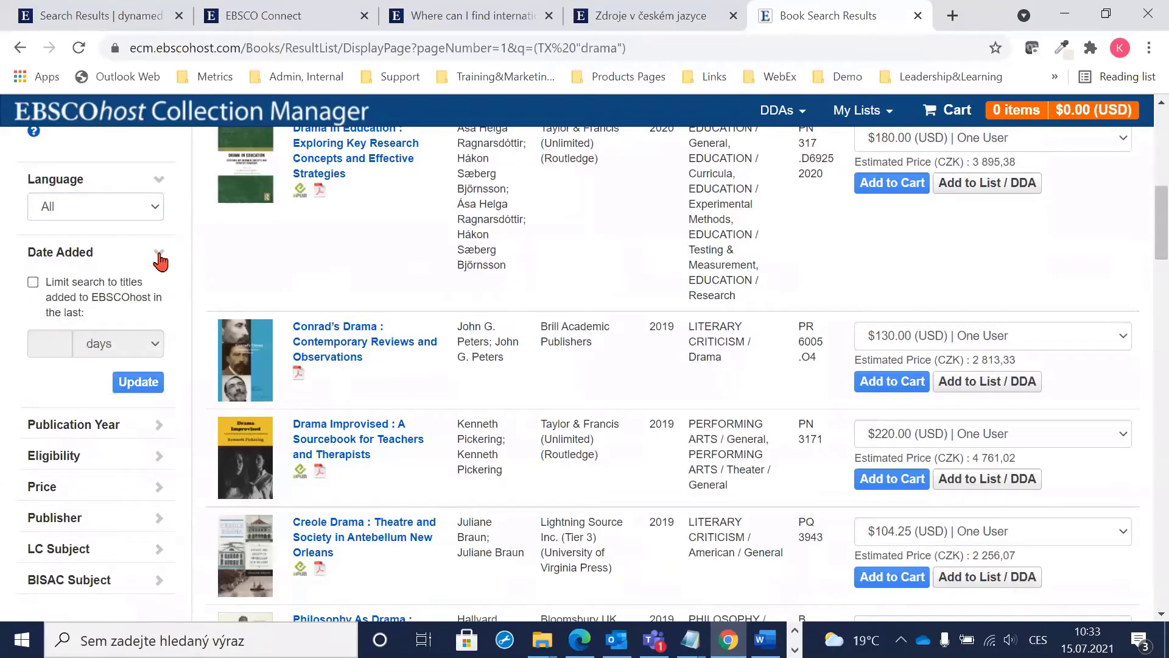
click(33, 282)
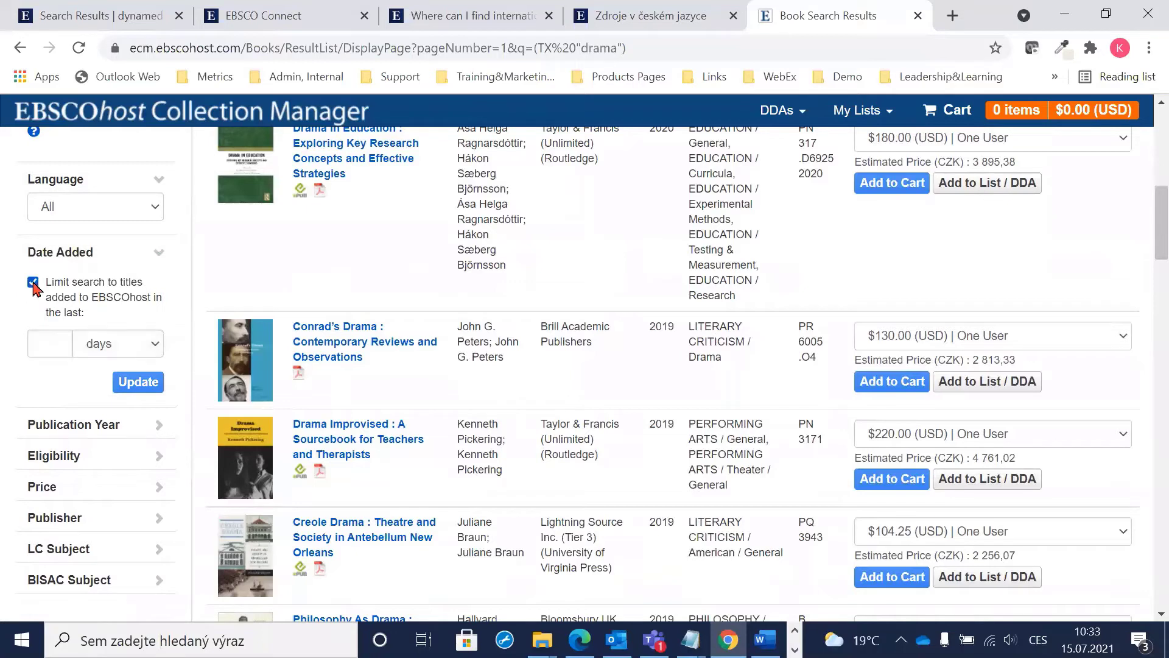
click(103, 345)
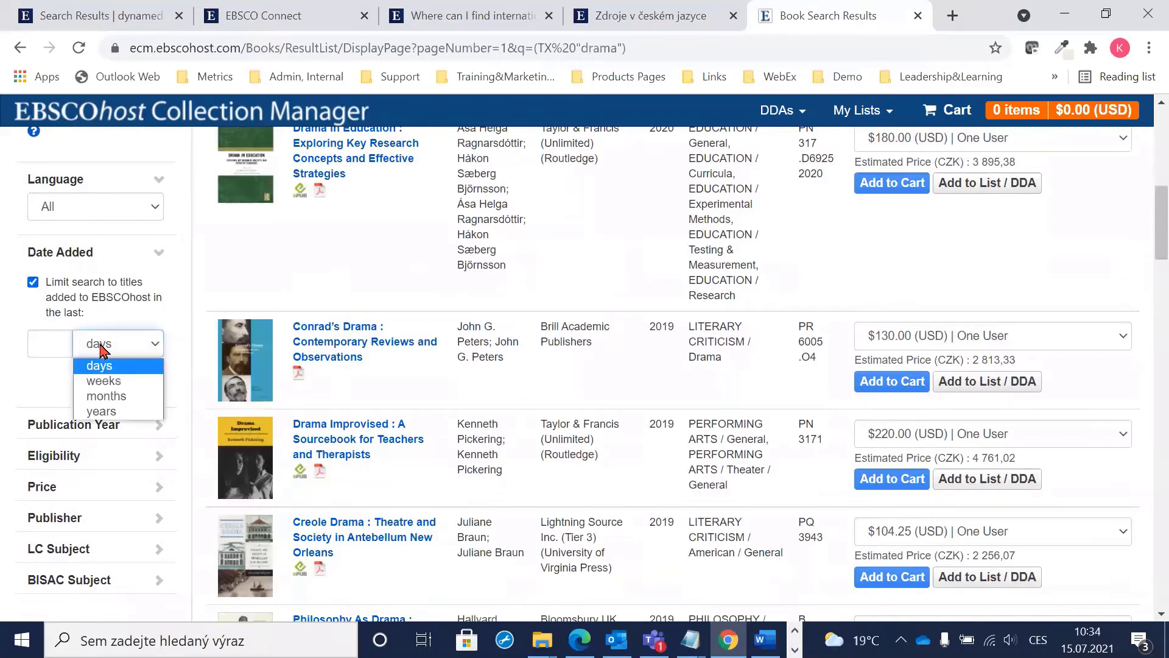
click(125, 397)
click(58, 337)
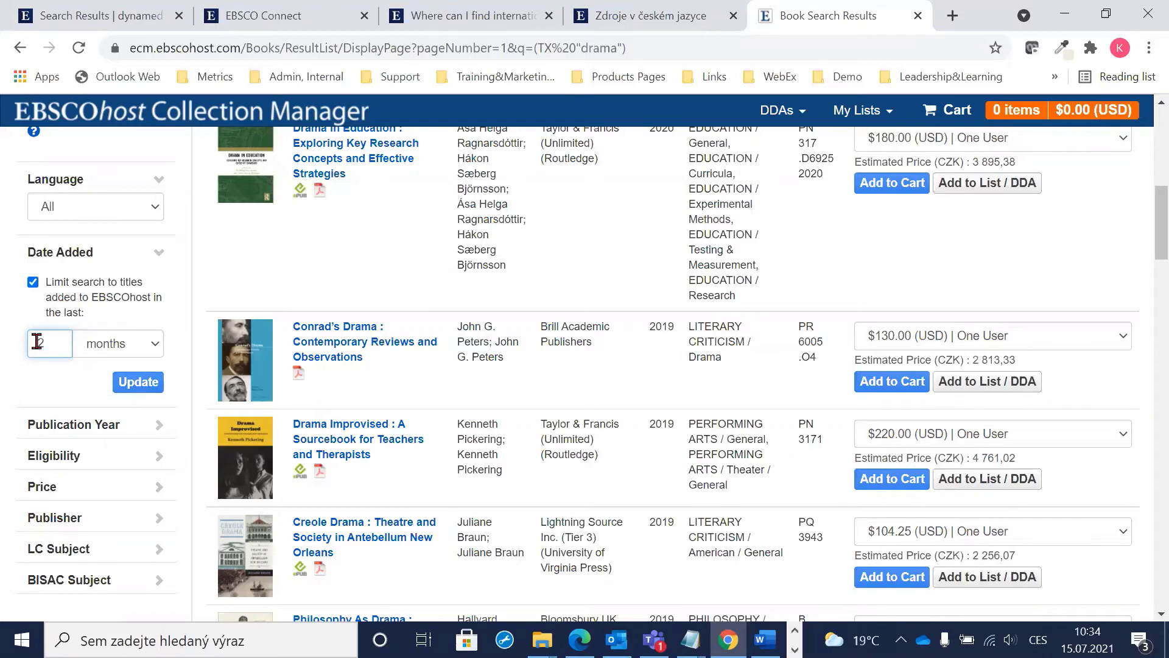
Expand the Publication Year filter and examine its Start Date and End Date fields
scroll(38, 341, down, 1)
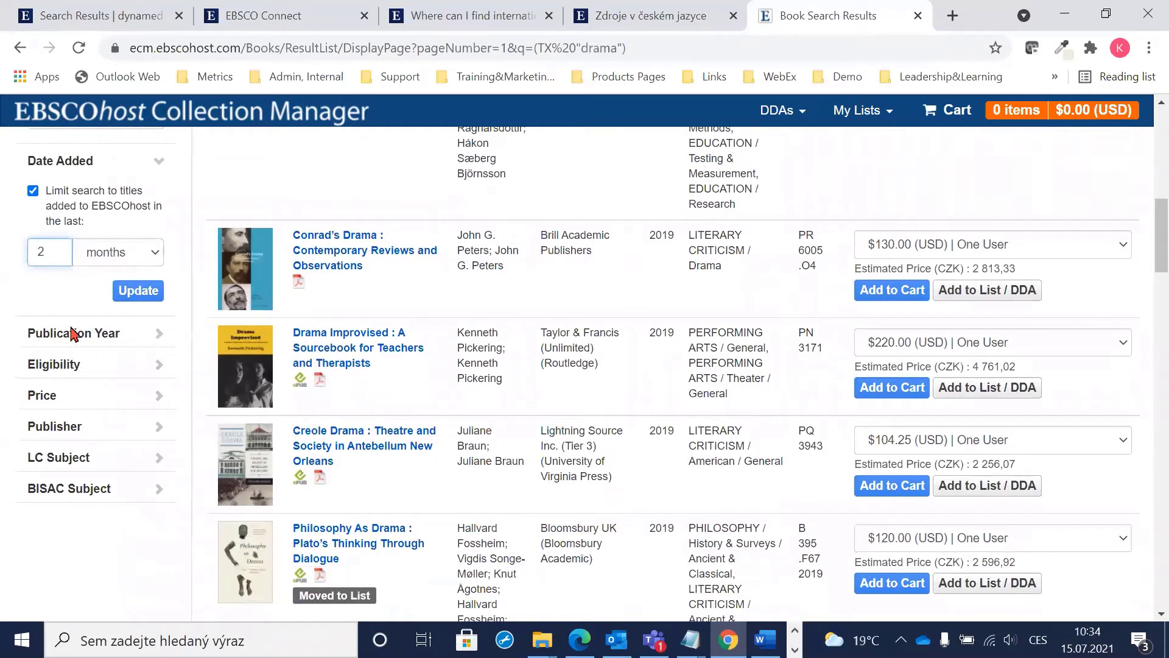
click(75, 334)
scroll(85, 366, down, 1)
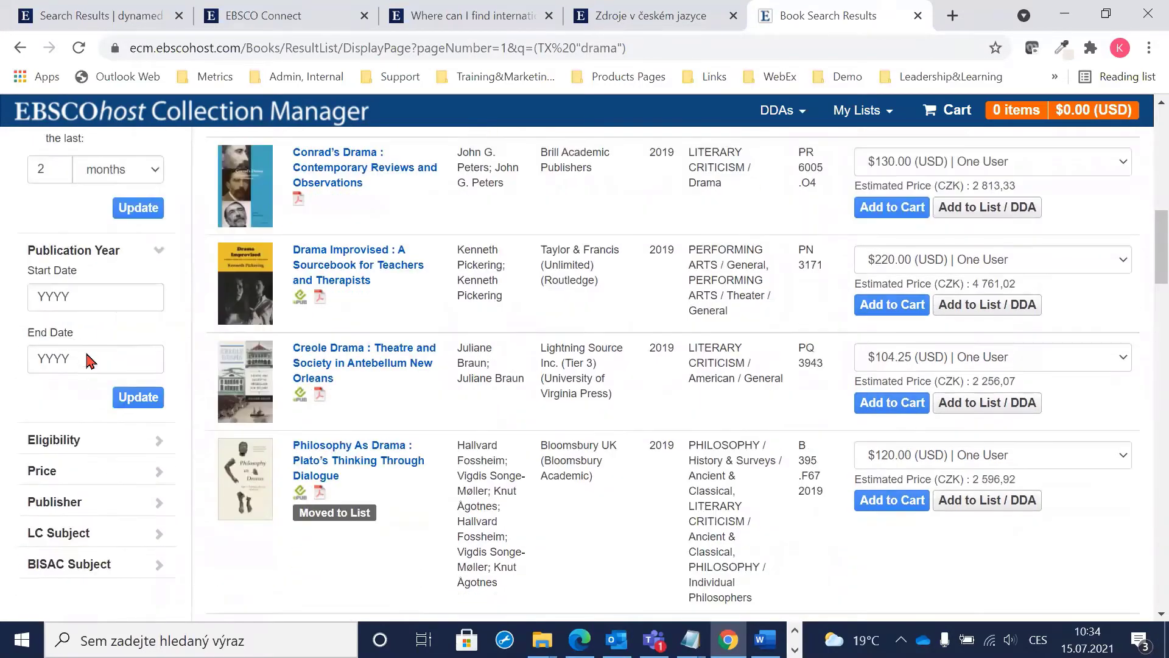
click(58, 286)
click(70, 357)
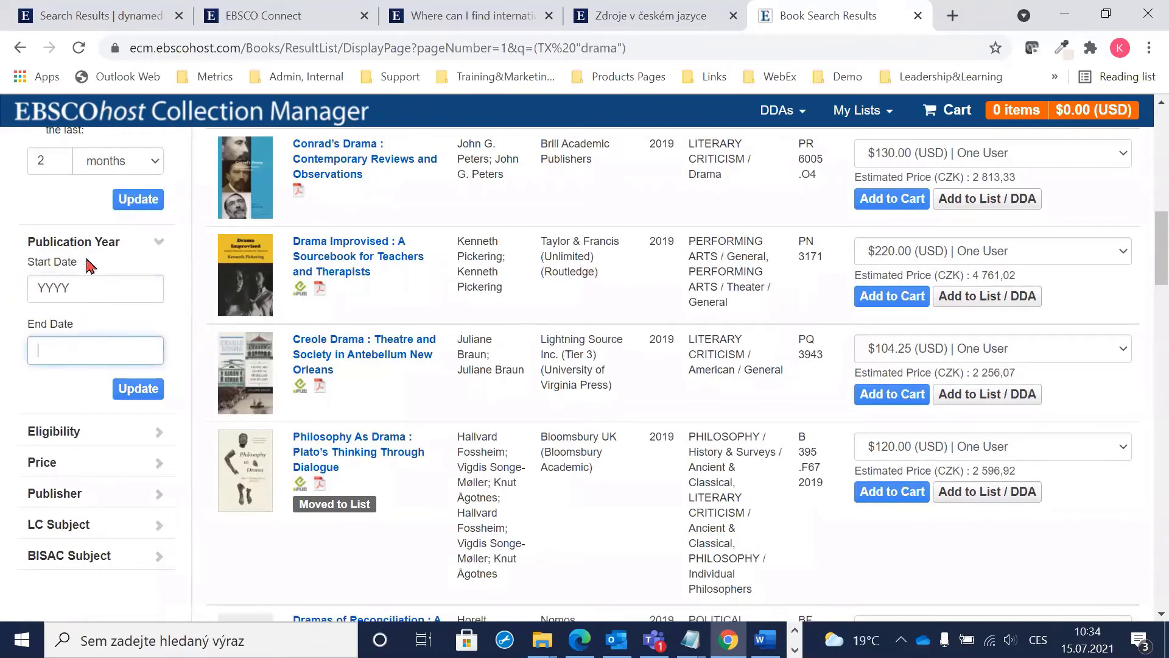
Expand the Eligibility and Price filters and review their title availability options and minimum and maximum price fields
scroll(101, 298, down, 3)
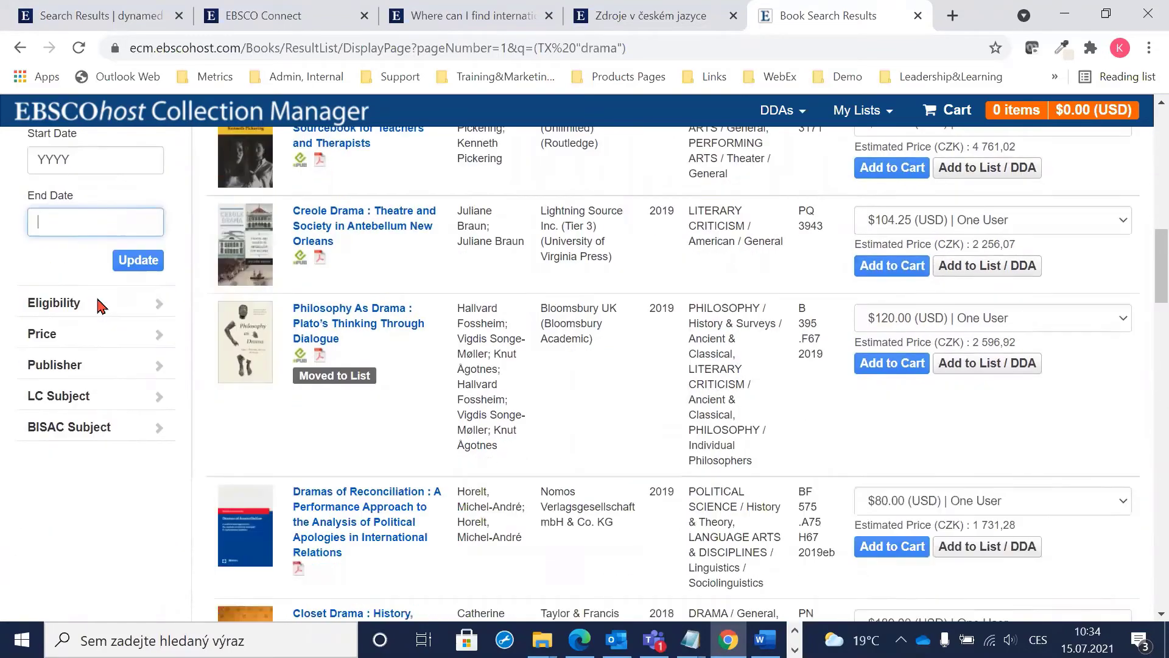
click(64, 249)
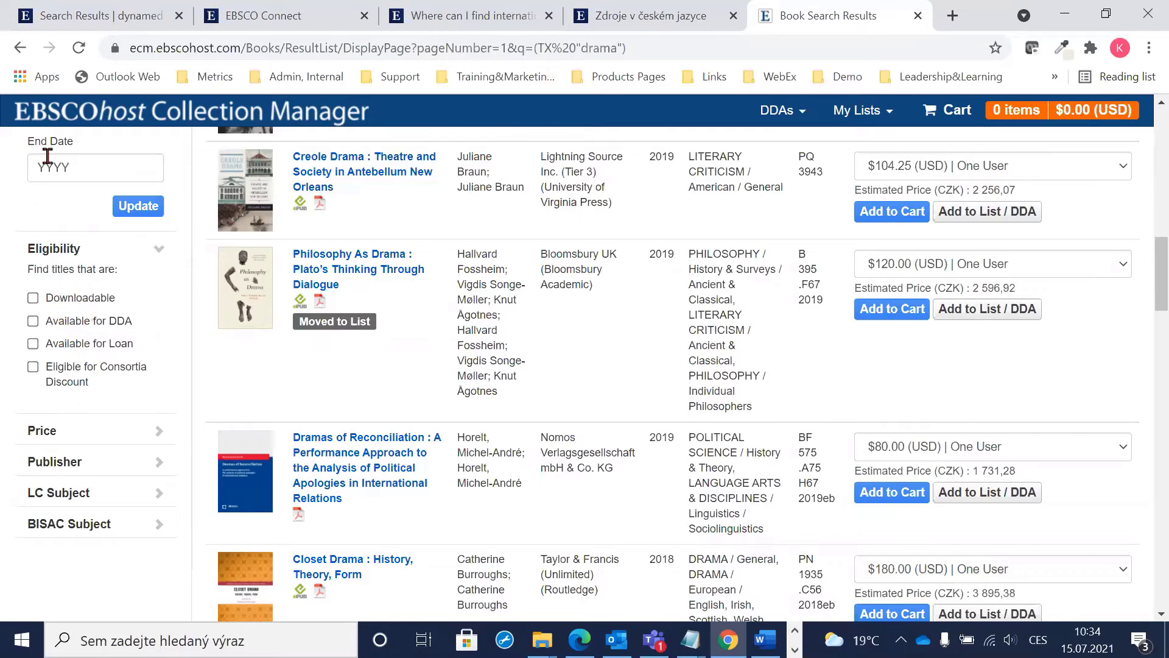
scroll(67, 209, down, 1)
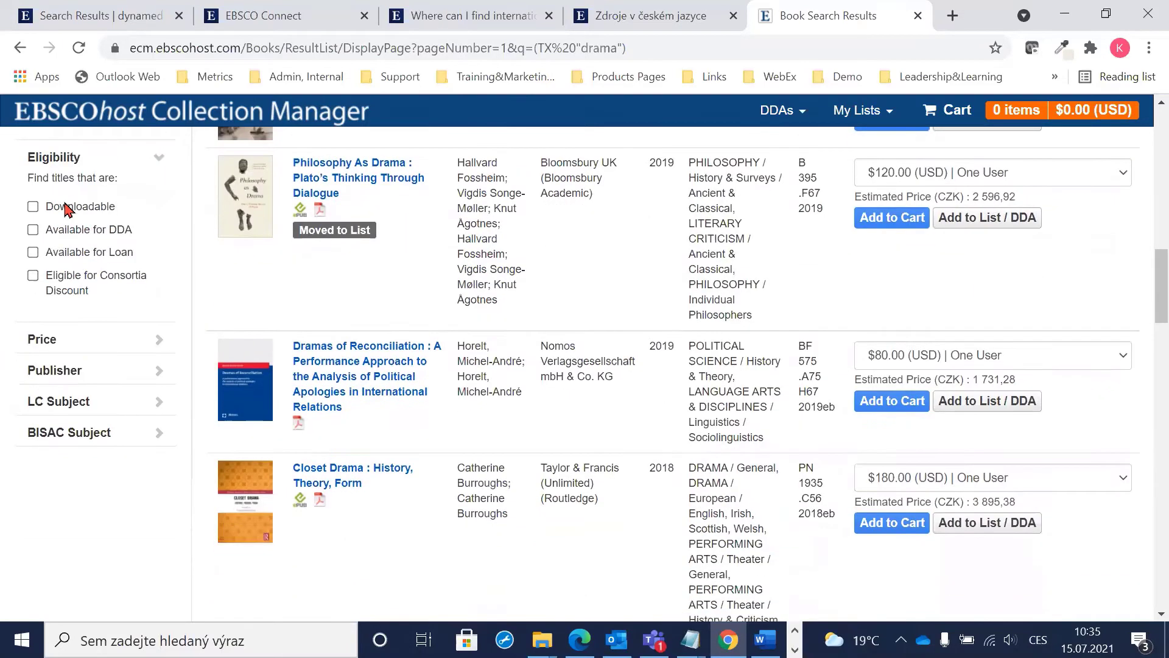
click(38, 341)
scroll(125, 333, down, 1)
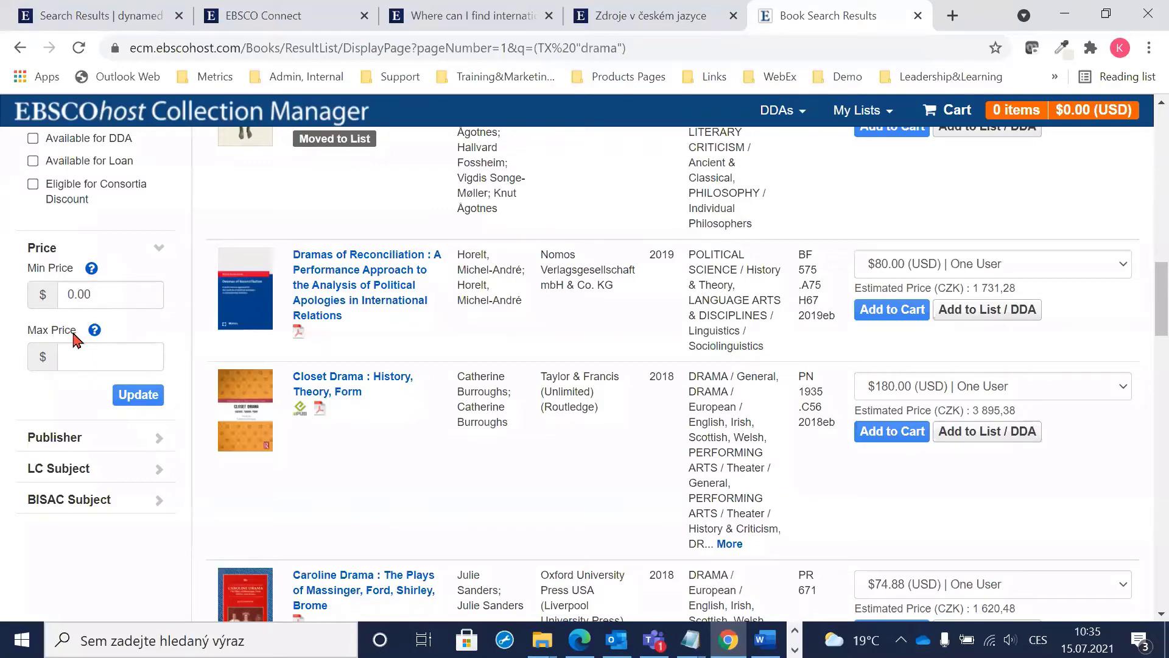
scroll(102, 340, down, 1)
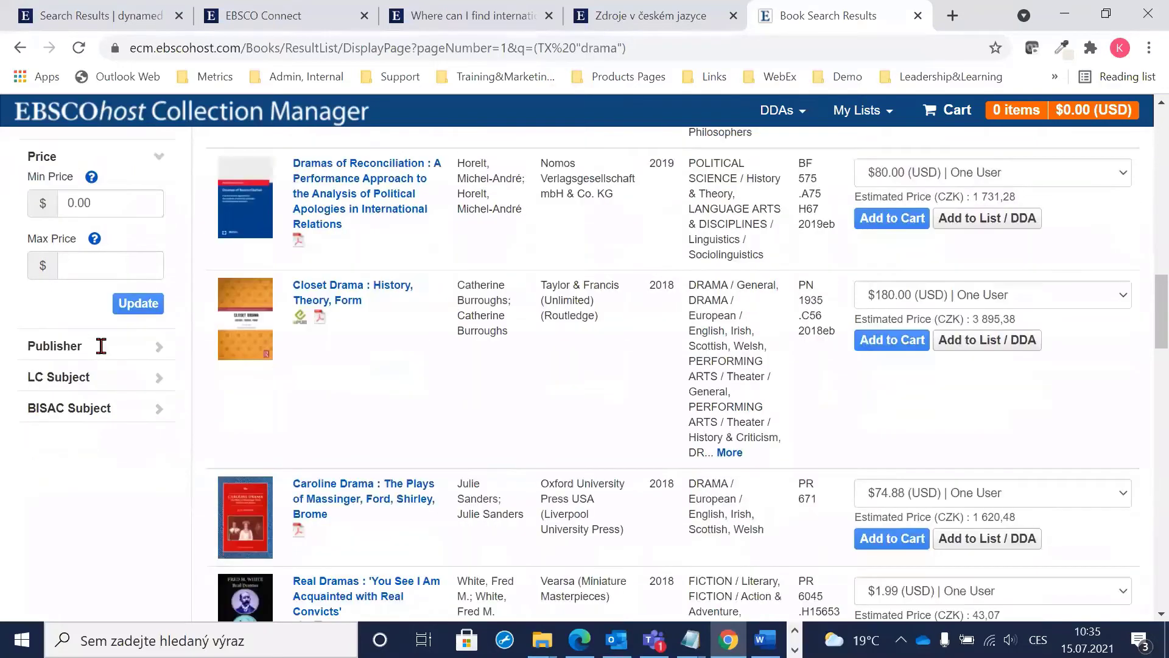
Expand the Publisher, LC Subject and BISAC Subject filters and review the values each one offers
click(67, 345)
scroll(70, 347, down, 1)
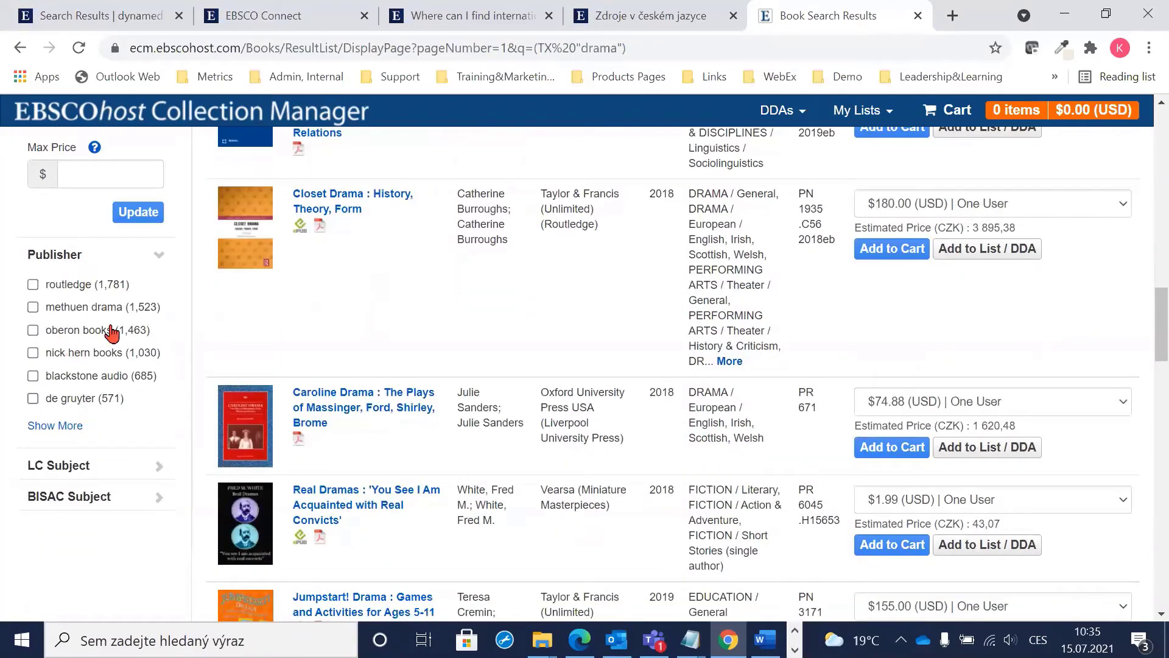
scroll(109, 277, down, 1)
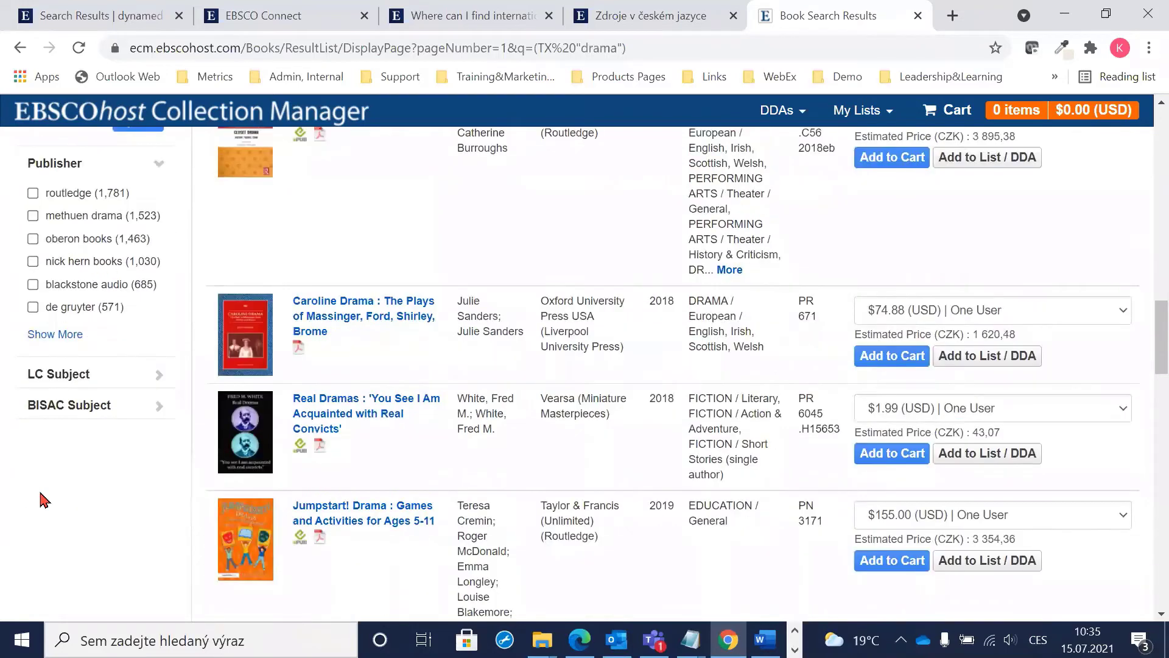
click(70, 376)
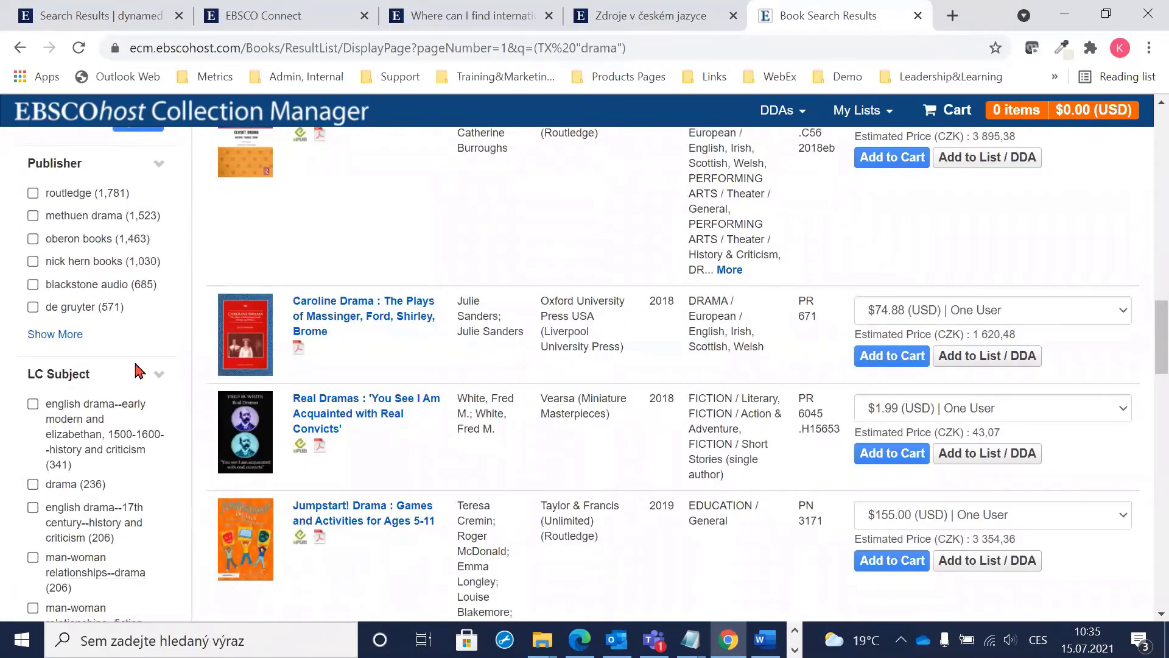
scroll(139, 370, down, 5)
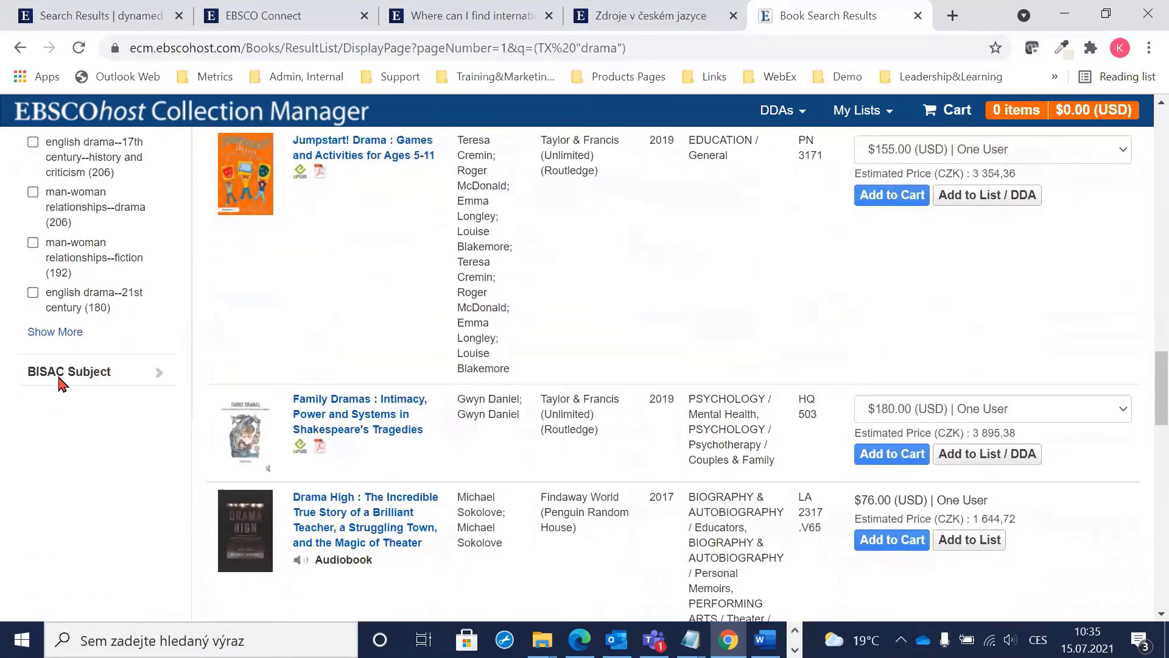
click(63, 377)
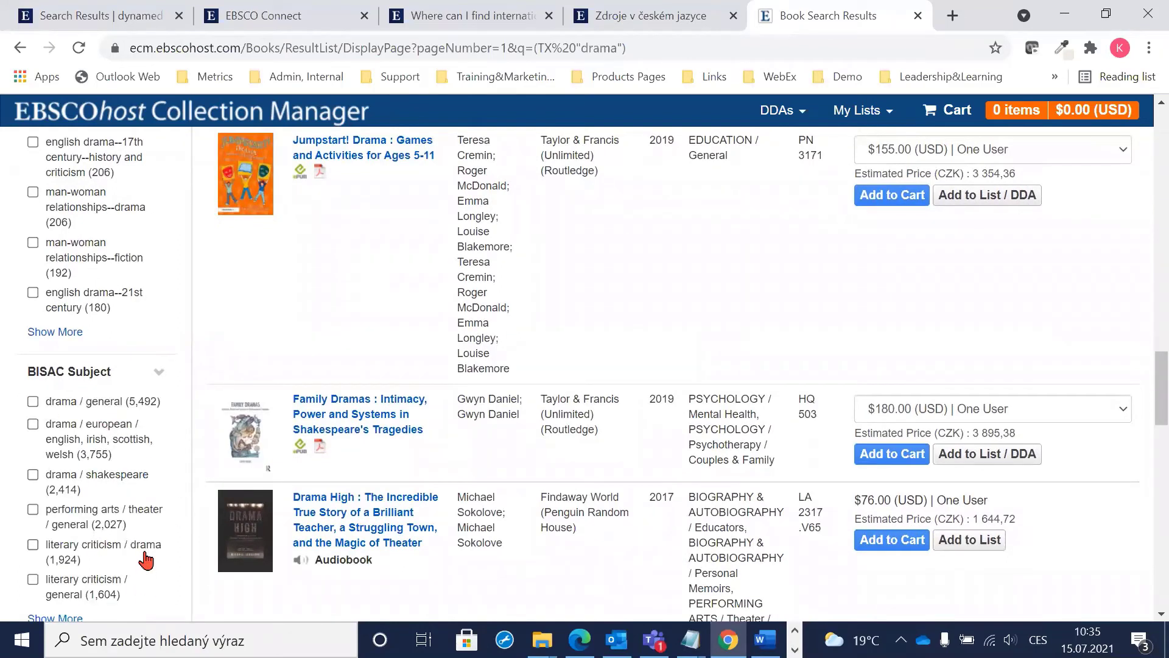
scroll(130, 337, down, 1)
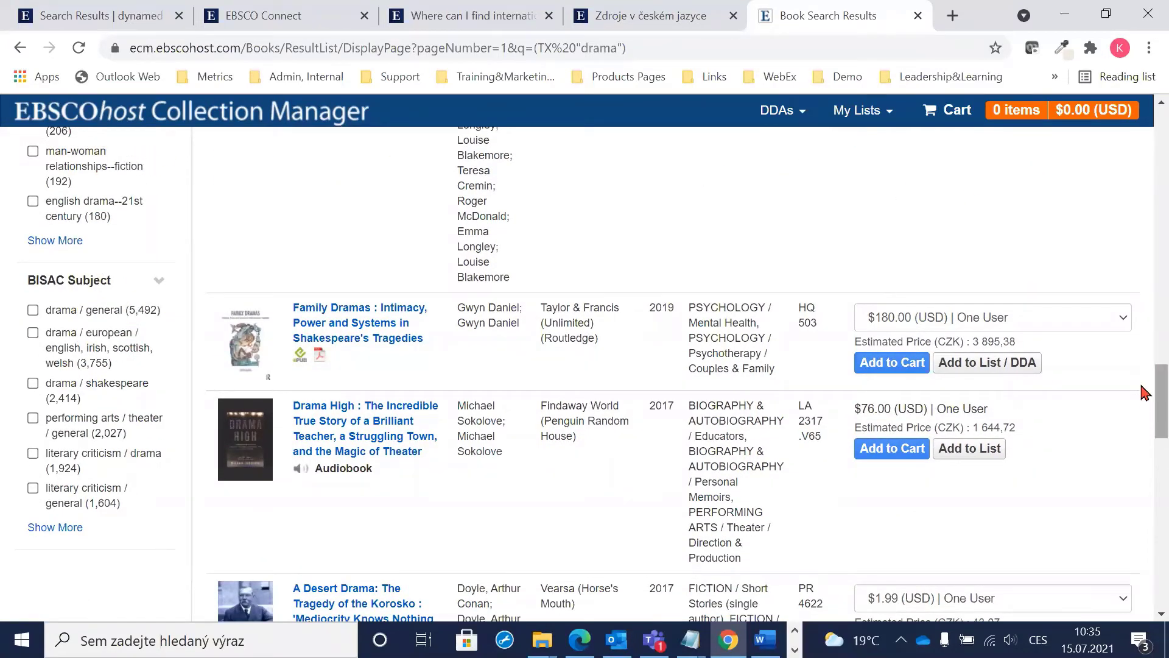
Open the Full Search Options for the drama search and review the available limiters
scroll(1144, 272, up, 1)
scroll(1144, 272, up, 12)
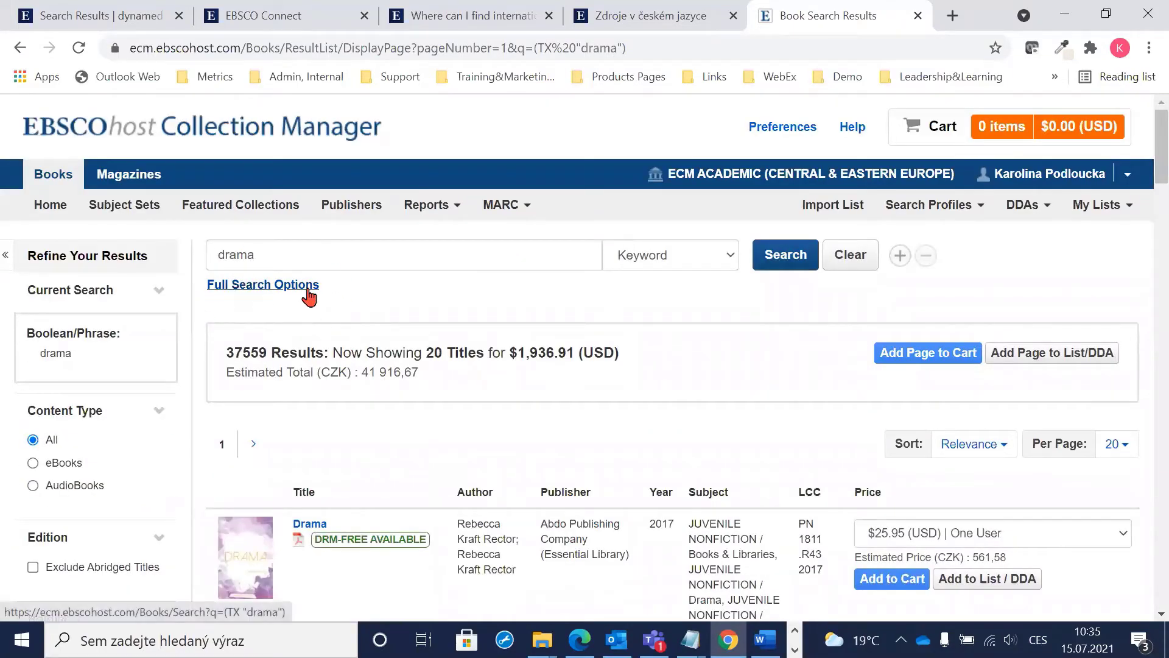
click(268, 289)
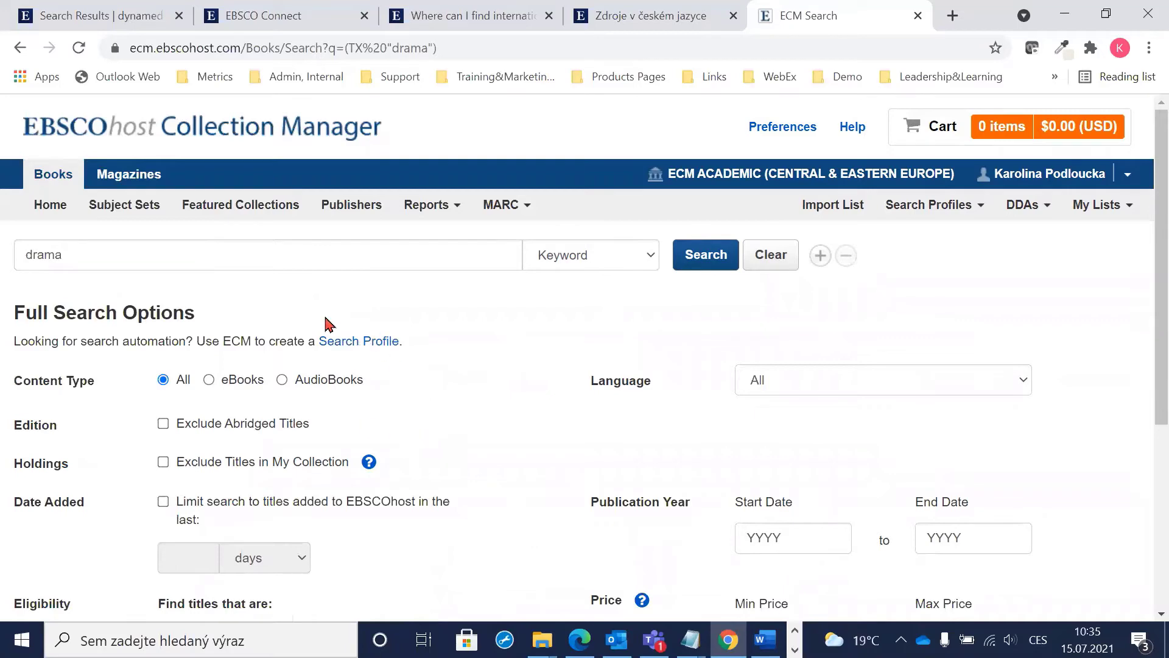
scroll(347, 335, down, 3)
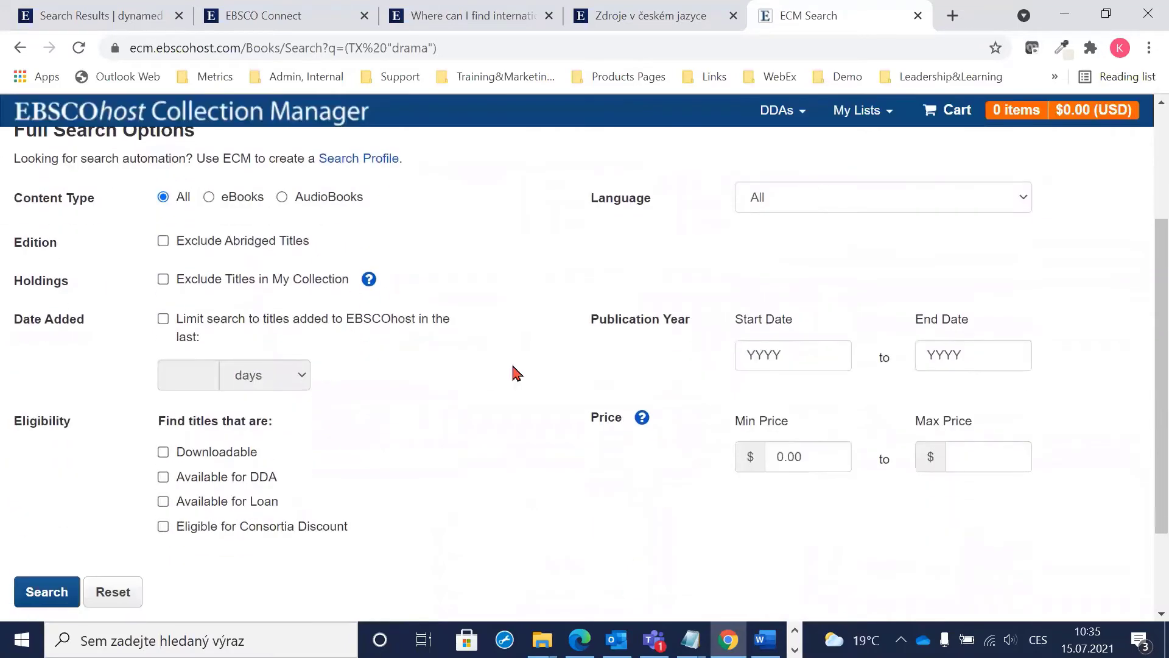
scroll(462, 371, down, 2)
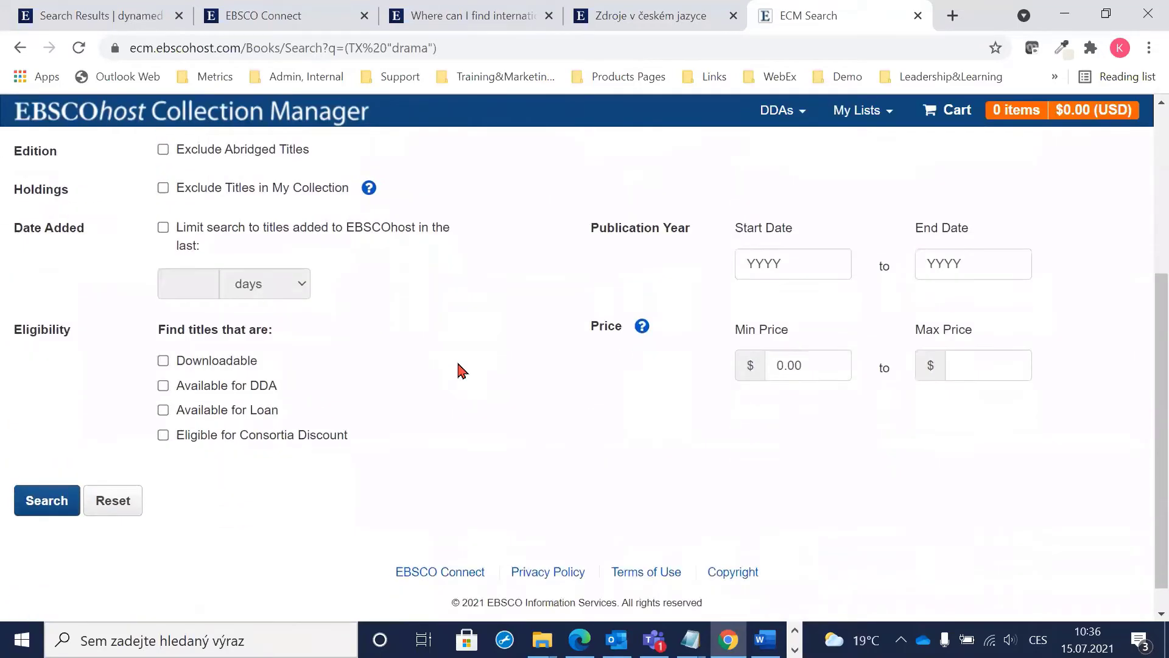
scroll(462, 370, down, 1)
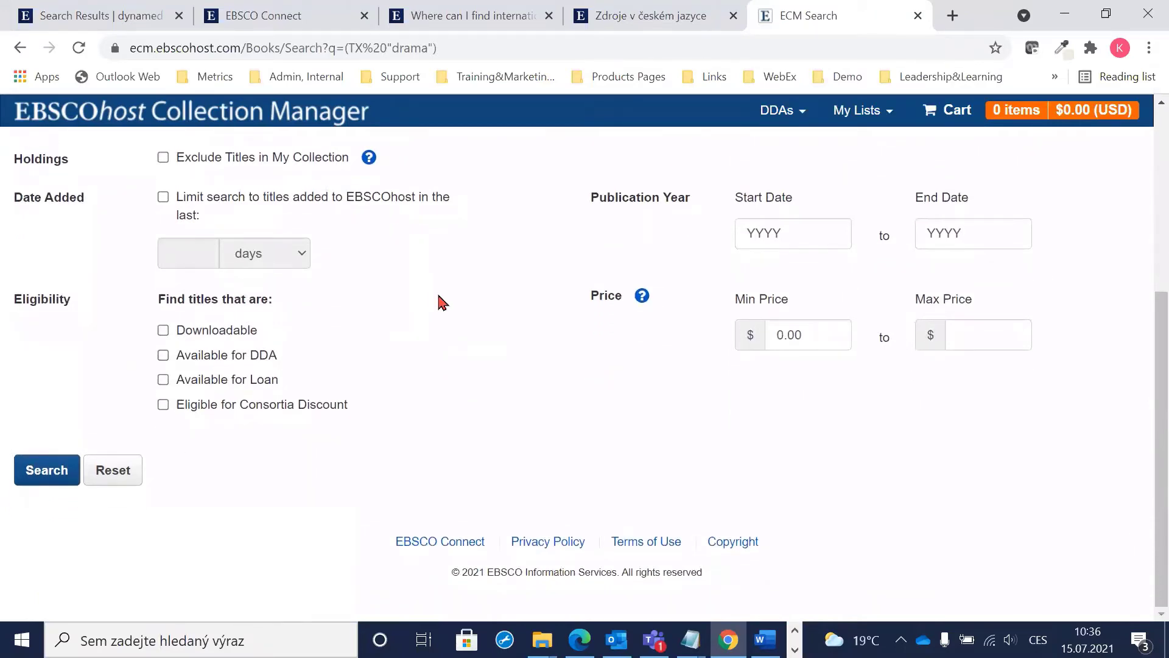
scroll(462, 350, up, 5)
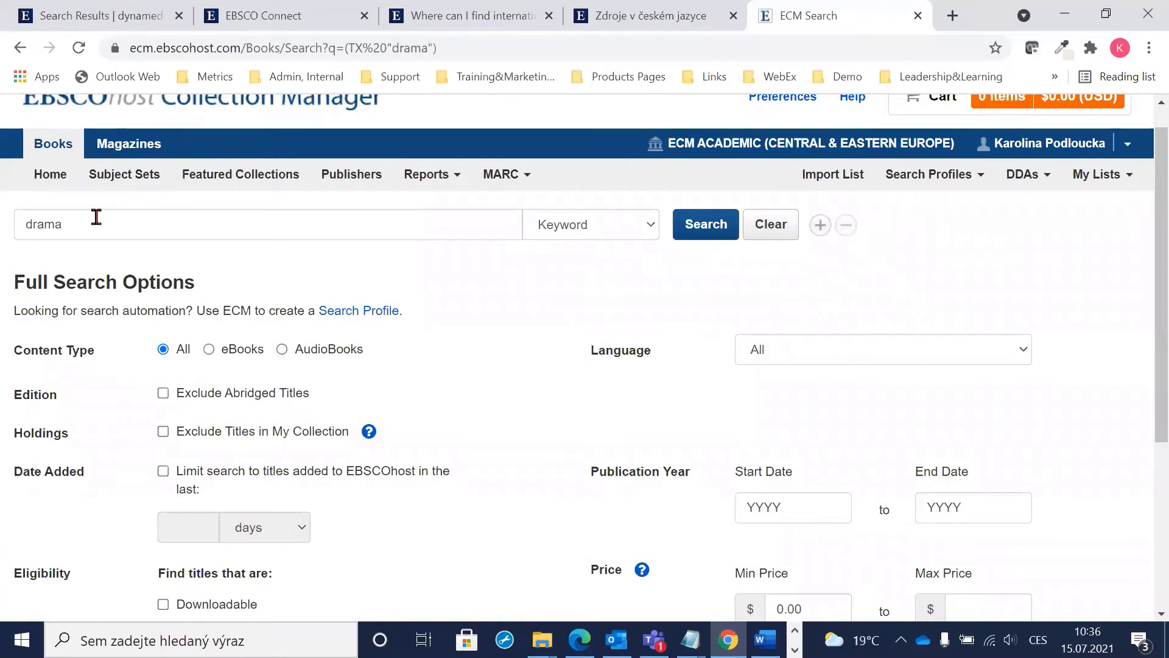
Clear the drama keyword, set the language to Slovenian and run the search
drag(87, 220, 9, 233)
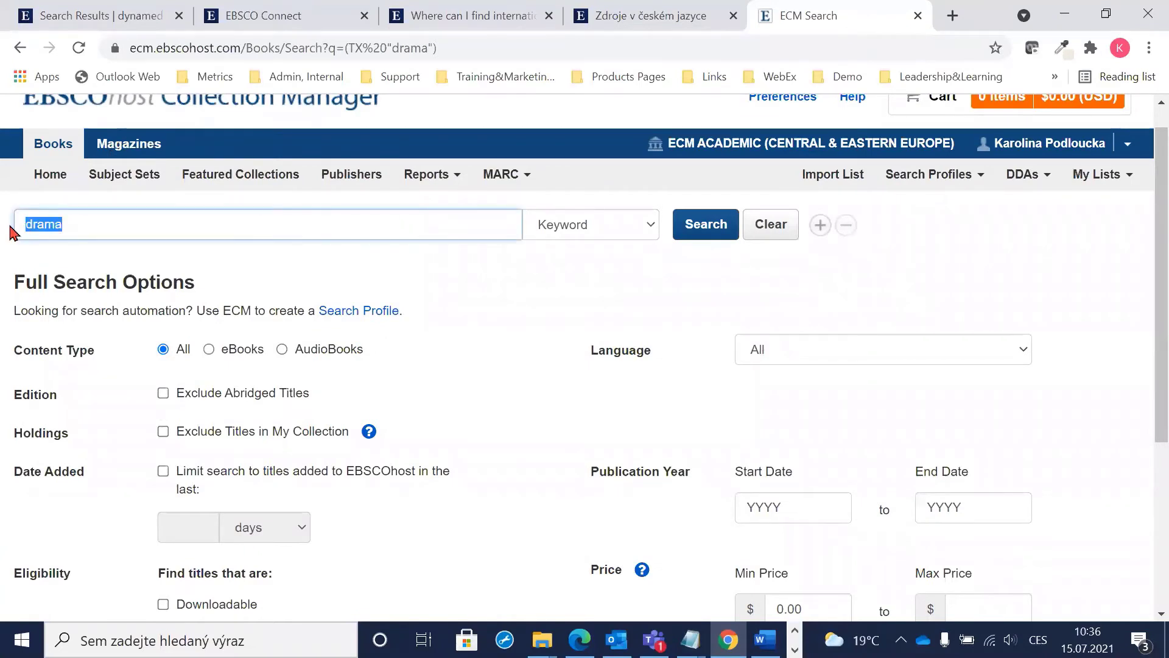
key(BackSpace)
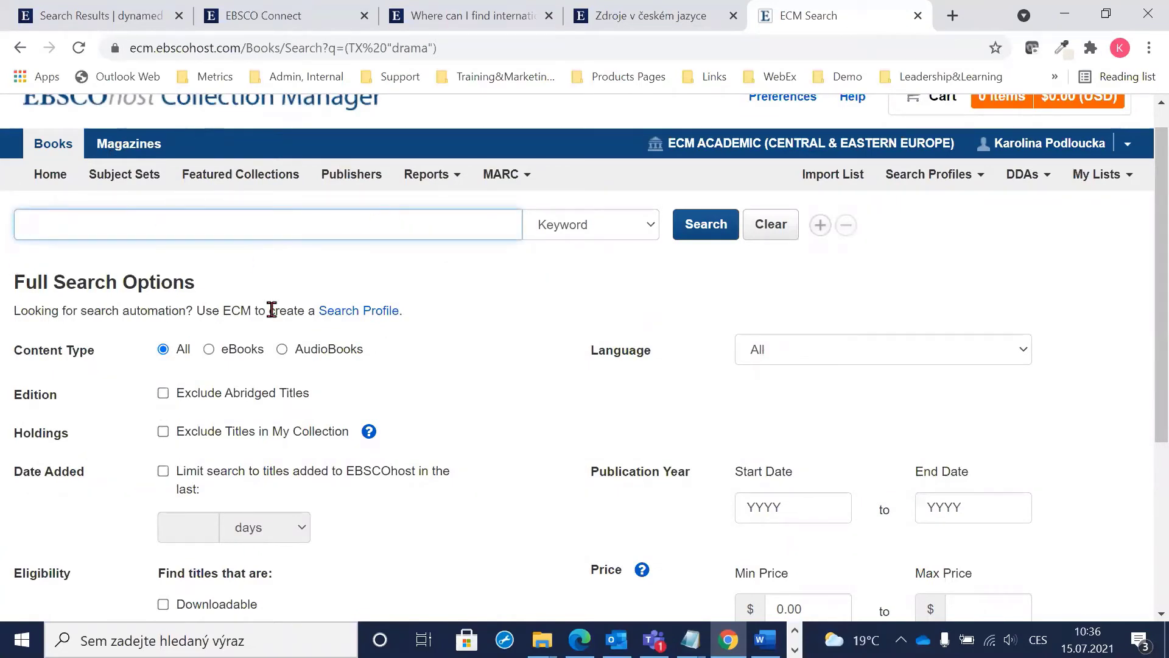
click(991, 357)
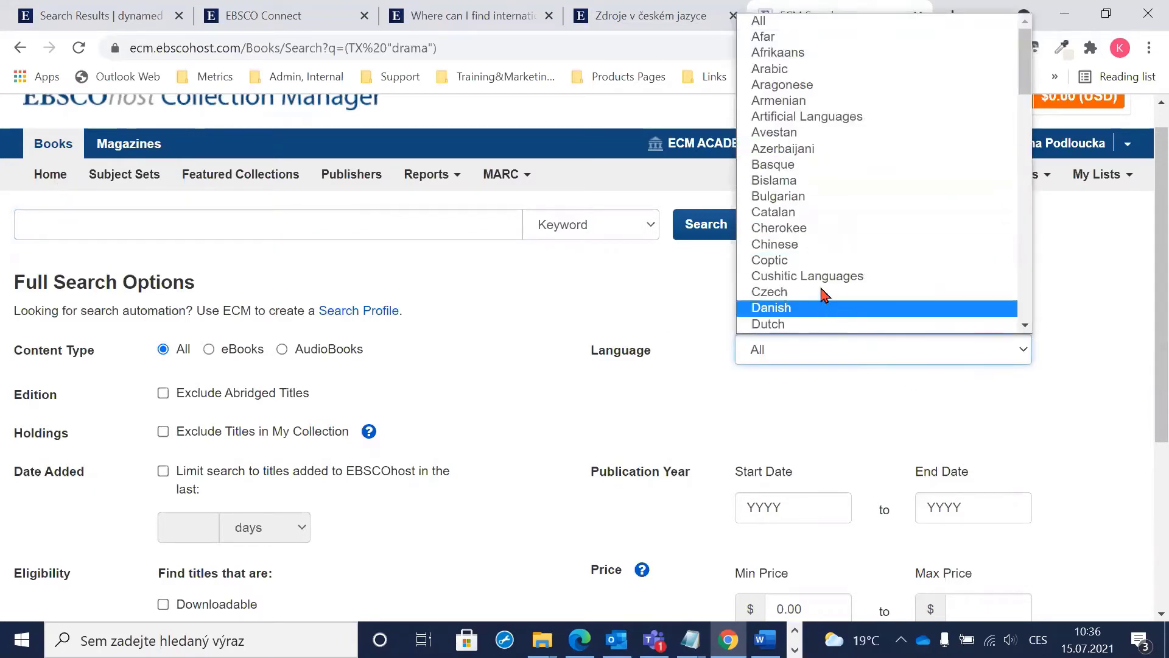
scroll(820, 259, down, 20)
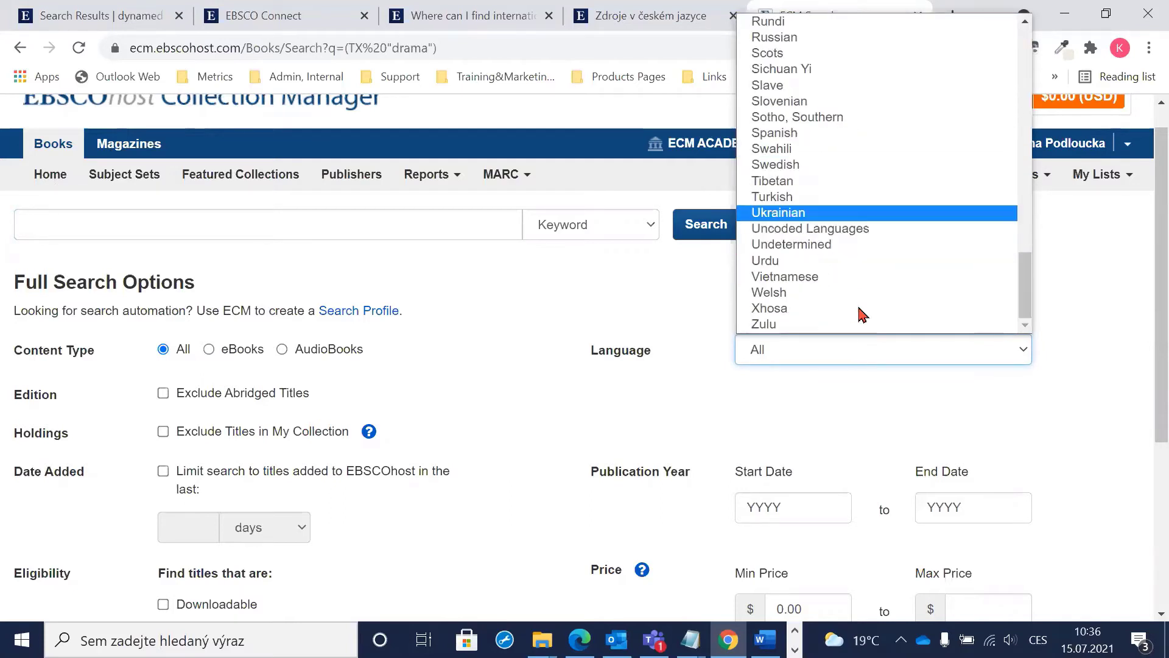
scroll(830, 214, up, 4)
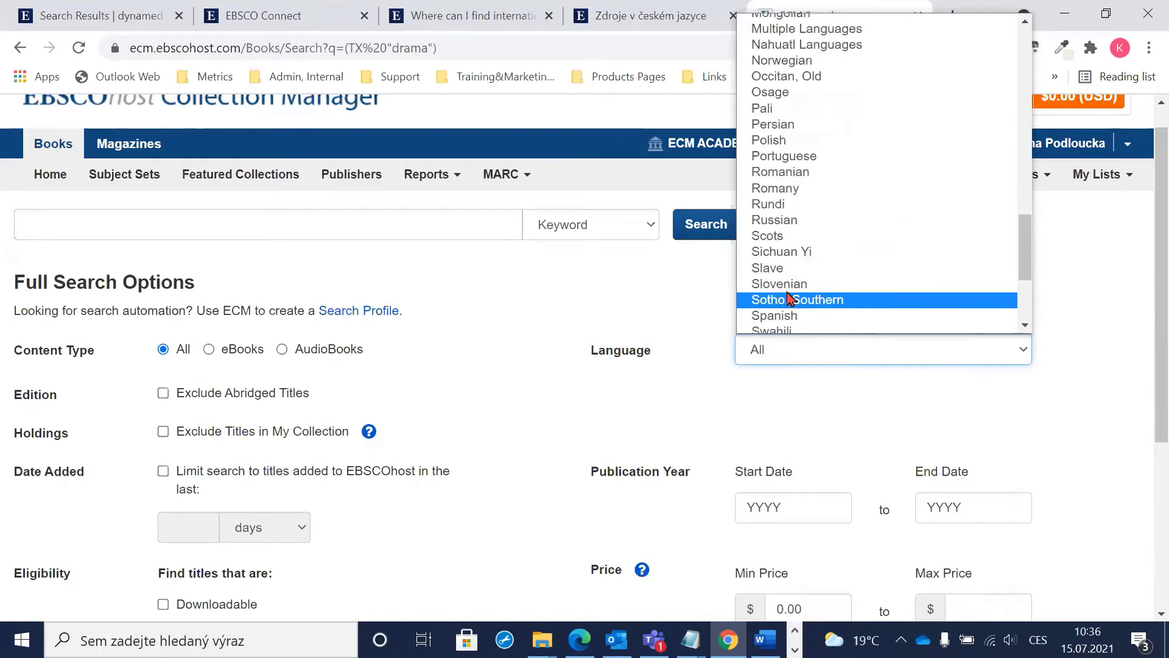
click(797, 289)
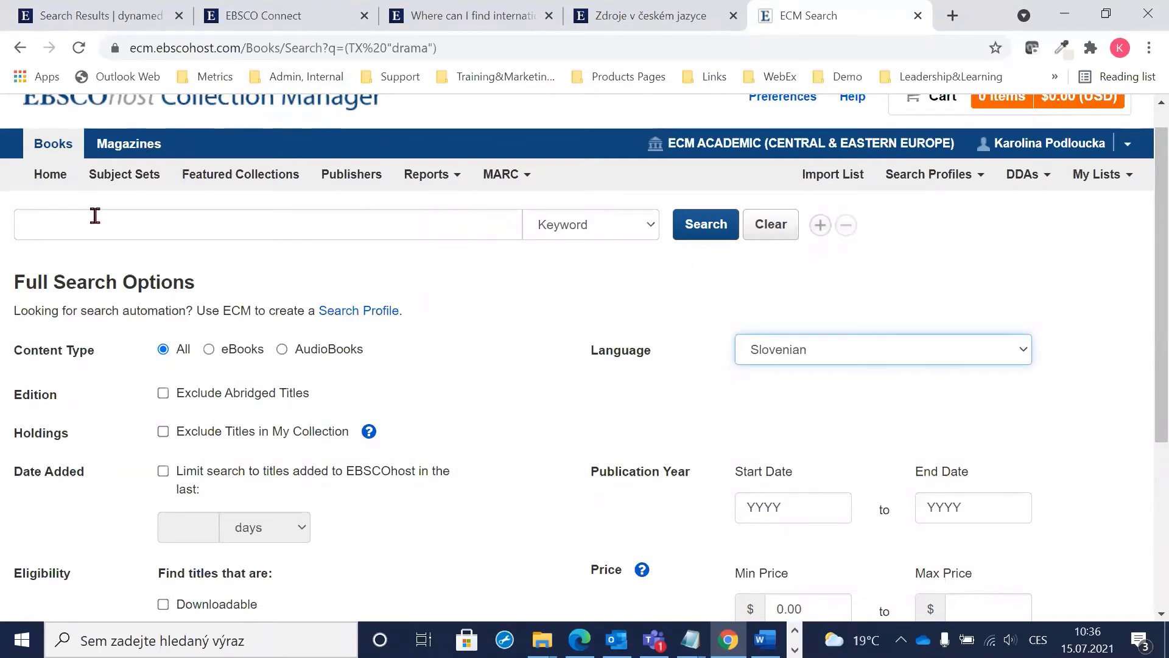
click(696, 231)
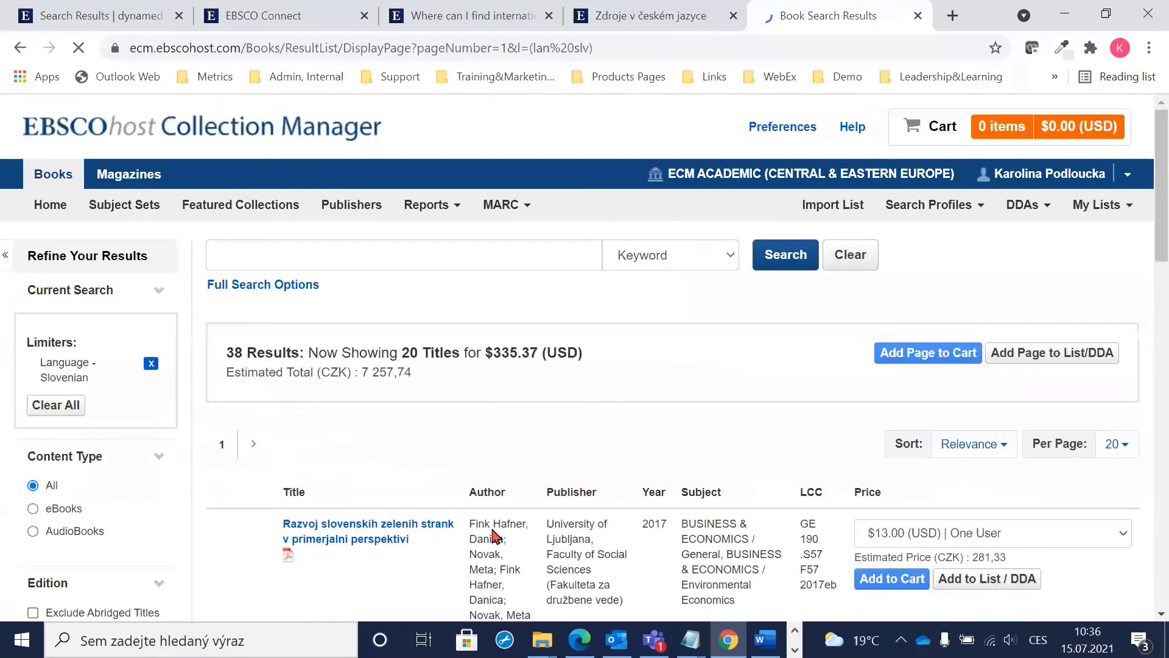
Examine the number of Slovenian-language results and look through the listed titles
scroll(456, 350, down, 1)
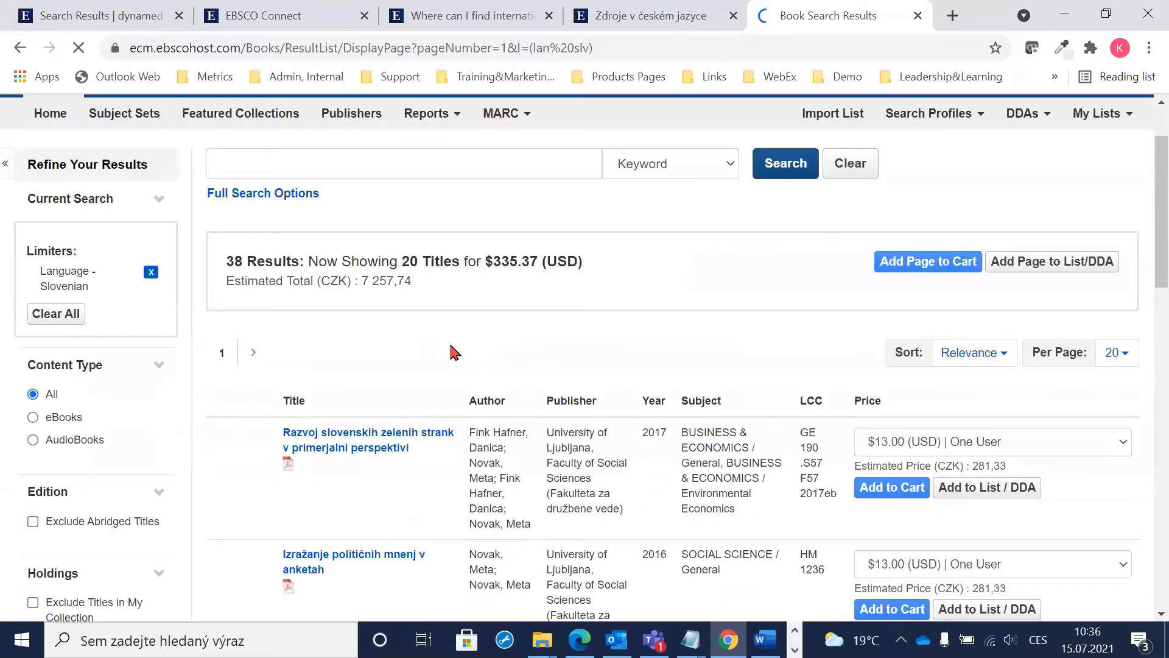
drag(226, 262, 242, 261)
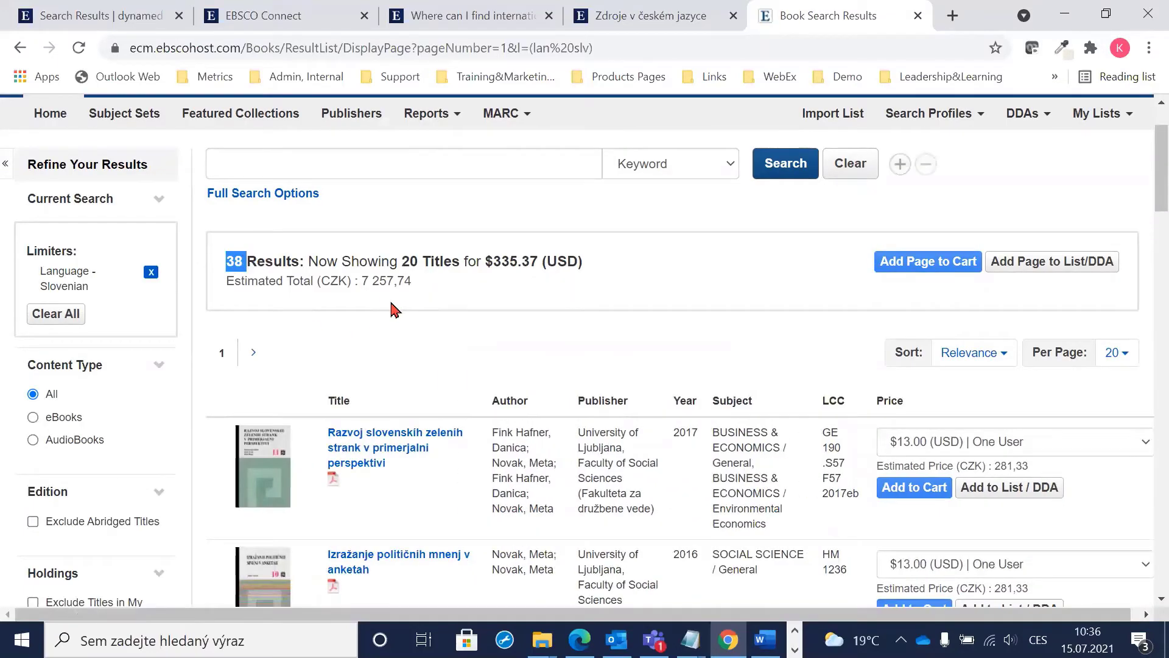
scroll(469, 334, down, 10)
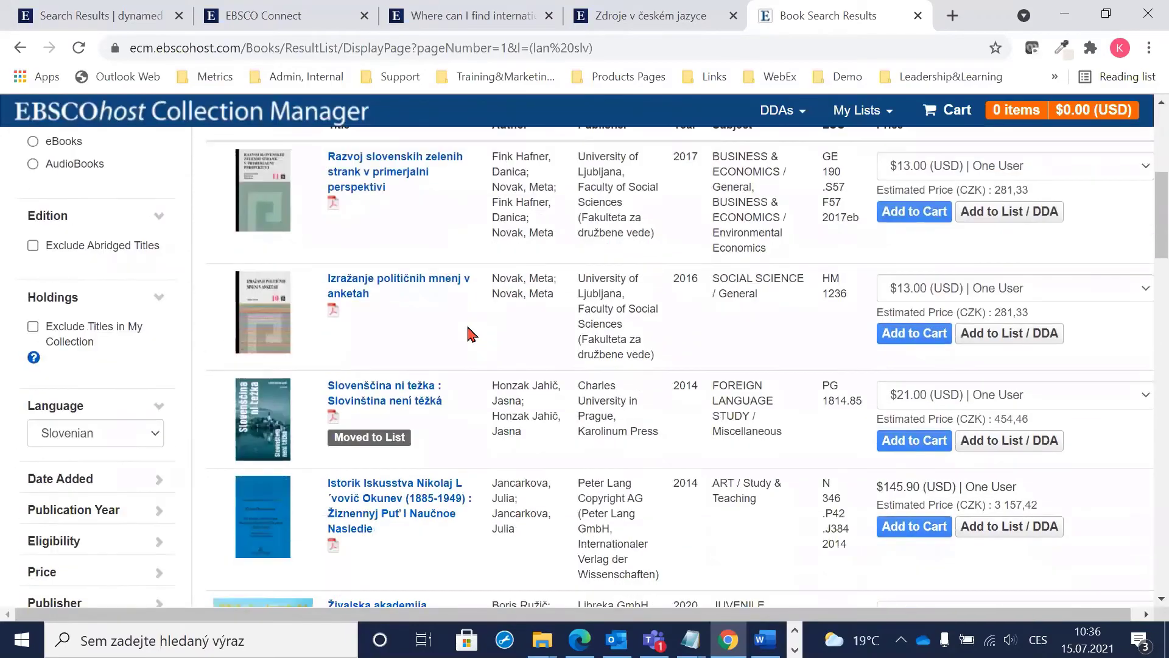
scroll(469, 334, down, 8)
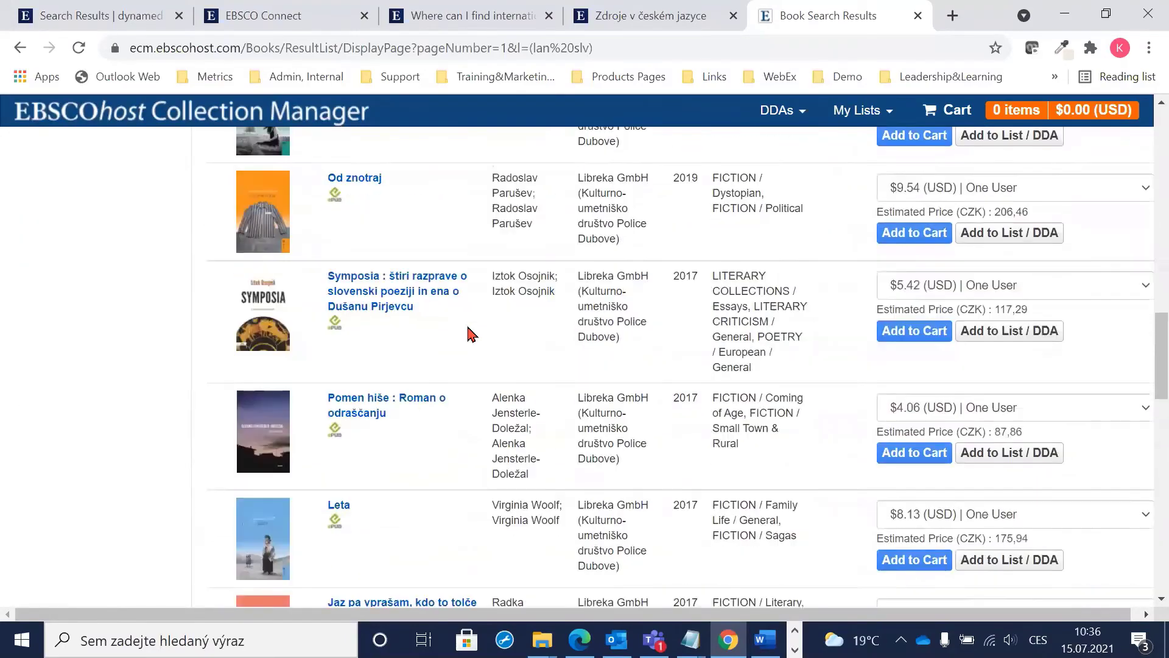
scroll(469, 334, up, 18)
scroll(466, 325, up, 4)
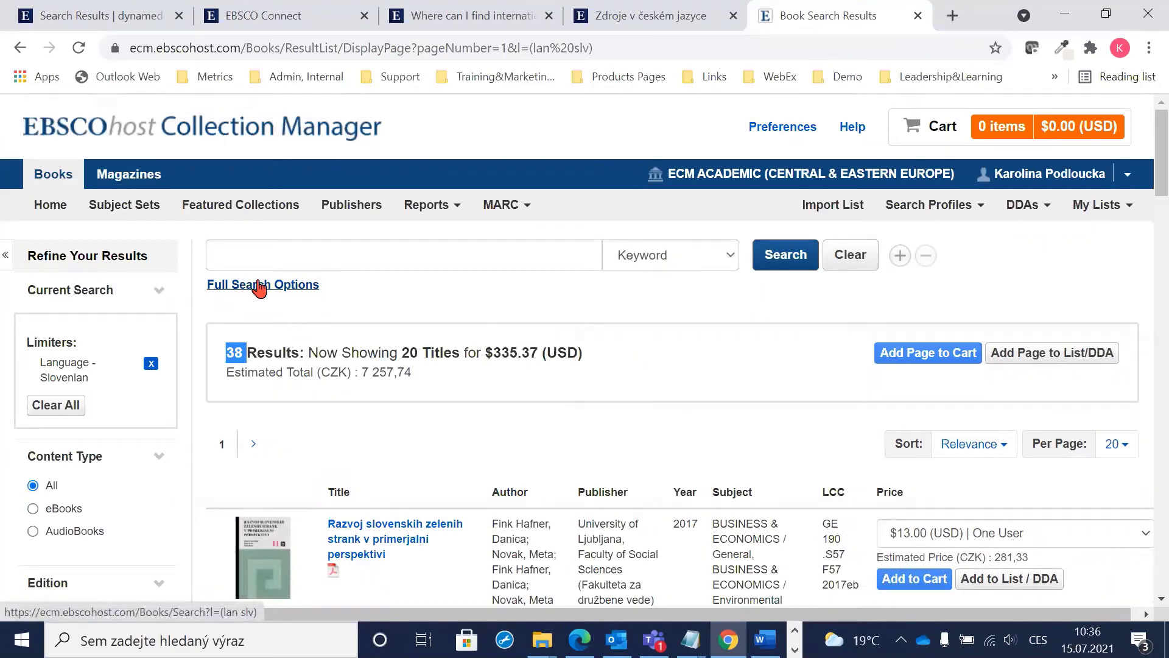
Return to the drama search results and examine the summary of titles shown, total price and estimated total in CZK
click(20, 48)
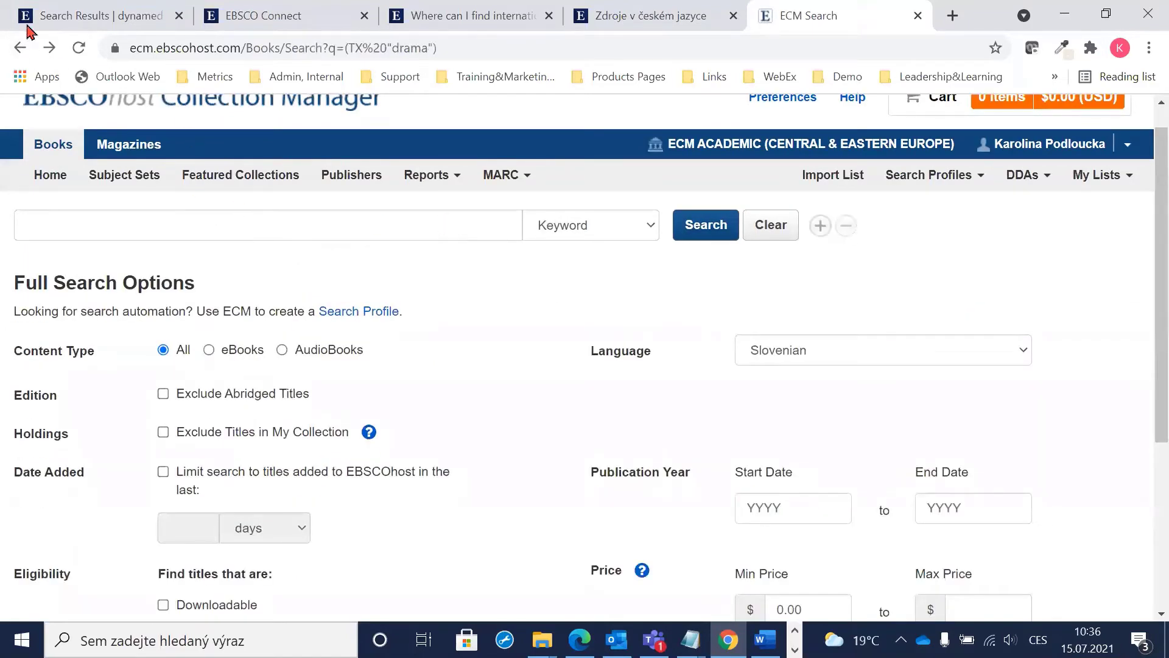
click(18, 48)
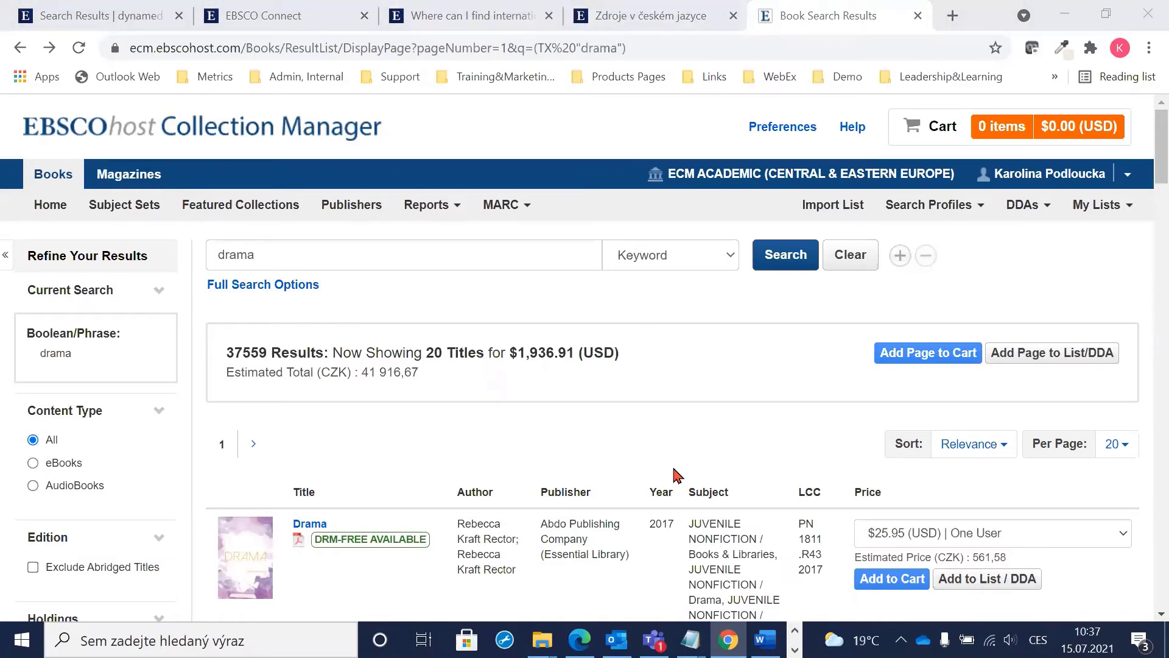
scroll(662, 428, down, 1)
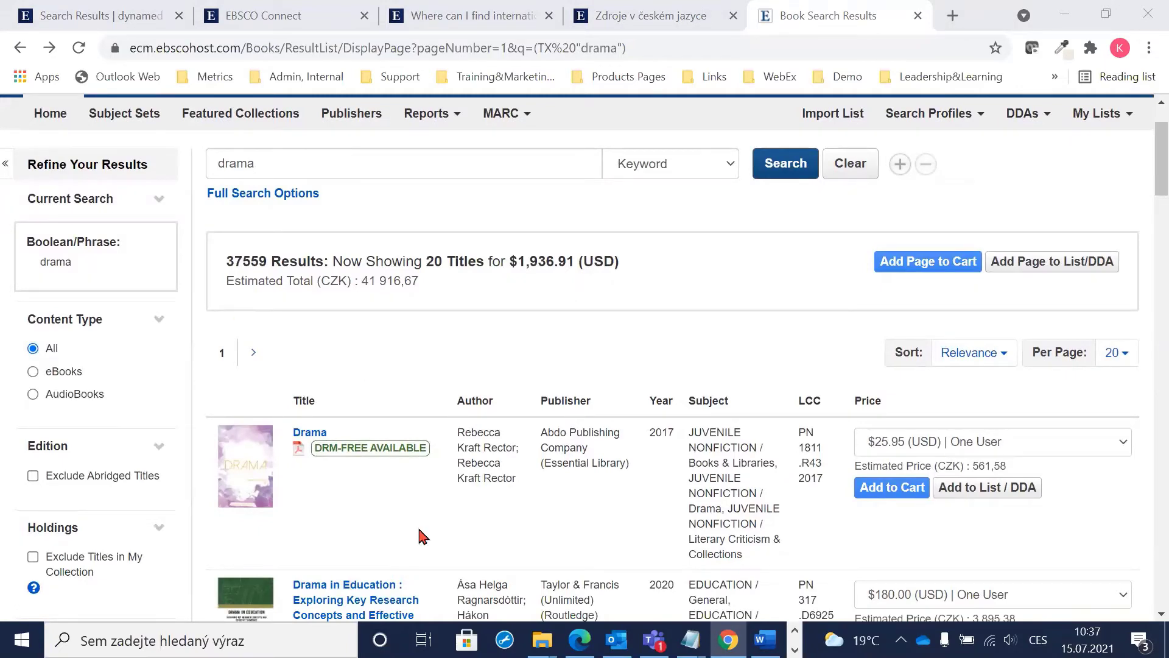
scroll(502, 481, up, 1)
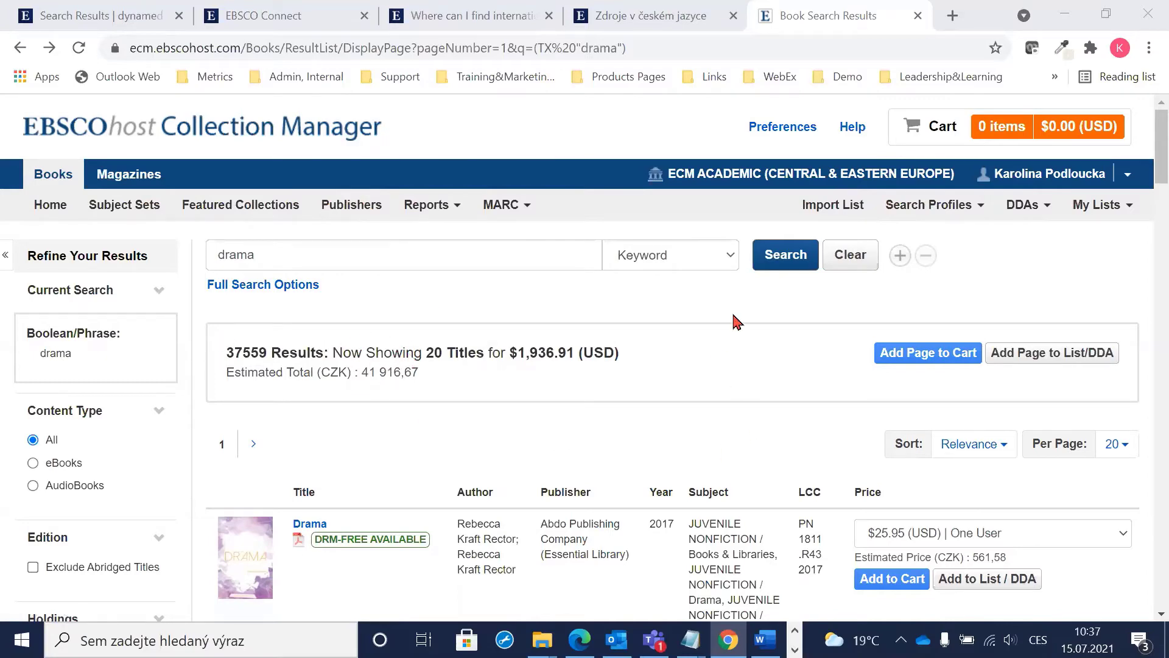
scroll(733, 323, down, 1)
scroll(688, 298, down, 3)
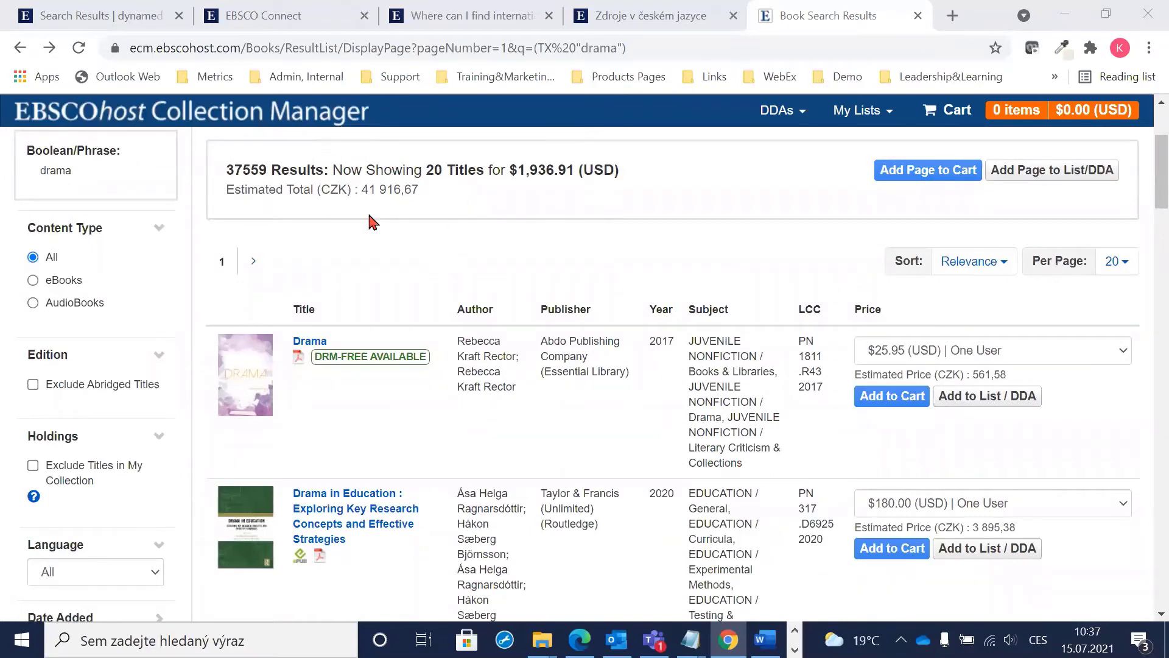
drag(428, 169, 594, 174)
drag(359, 194, 405, 210)
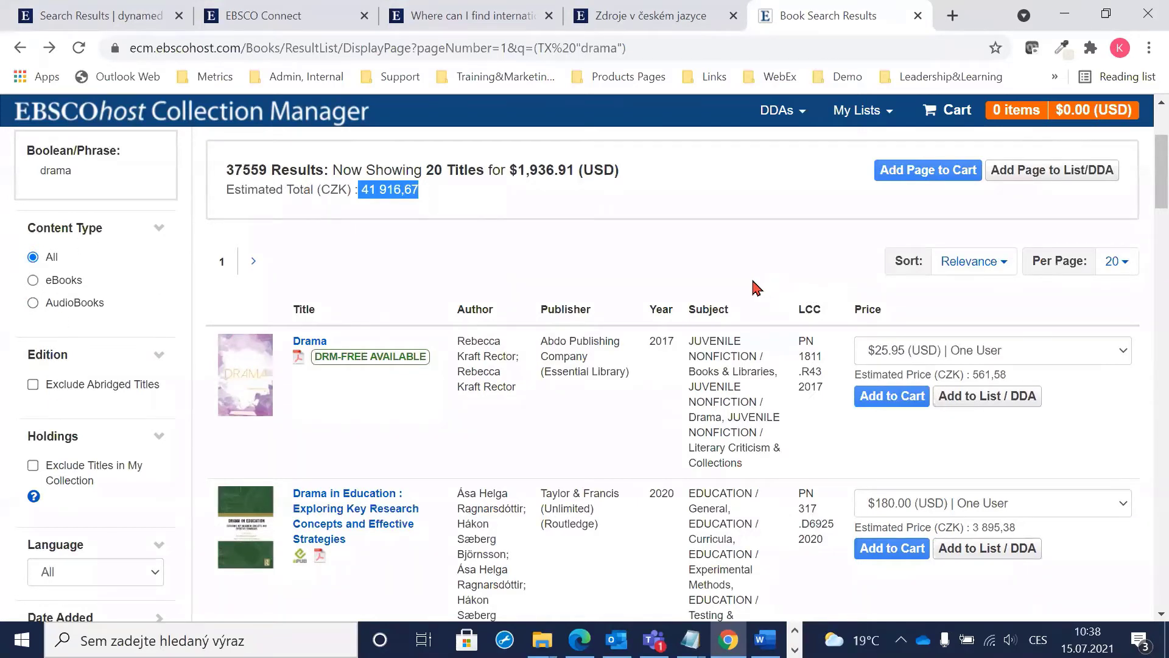
Examine the format icons, DRM-free label and list status markers beneath the titles in the drama results
scroll(436, 292, down, 1)
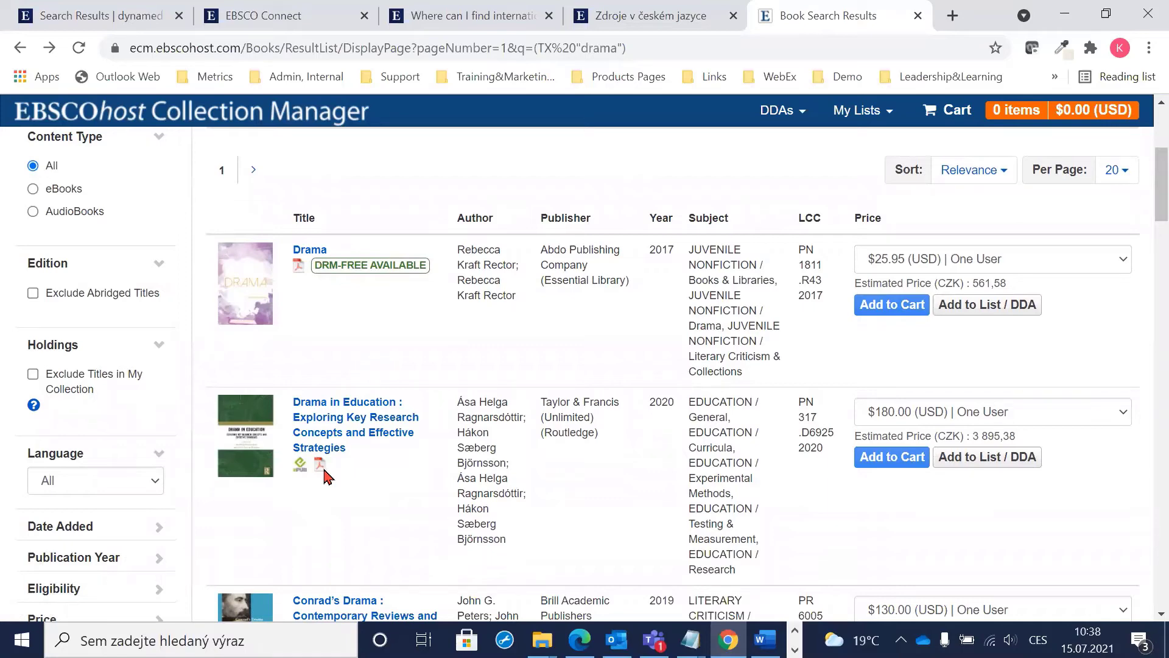
scroll(327, 475, down, 2)
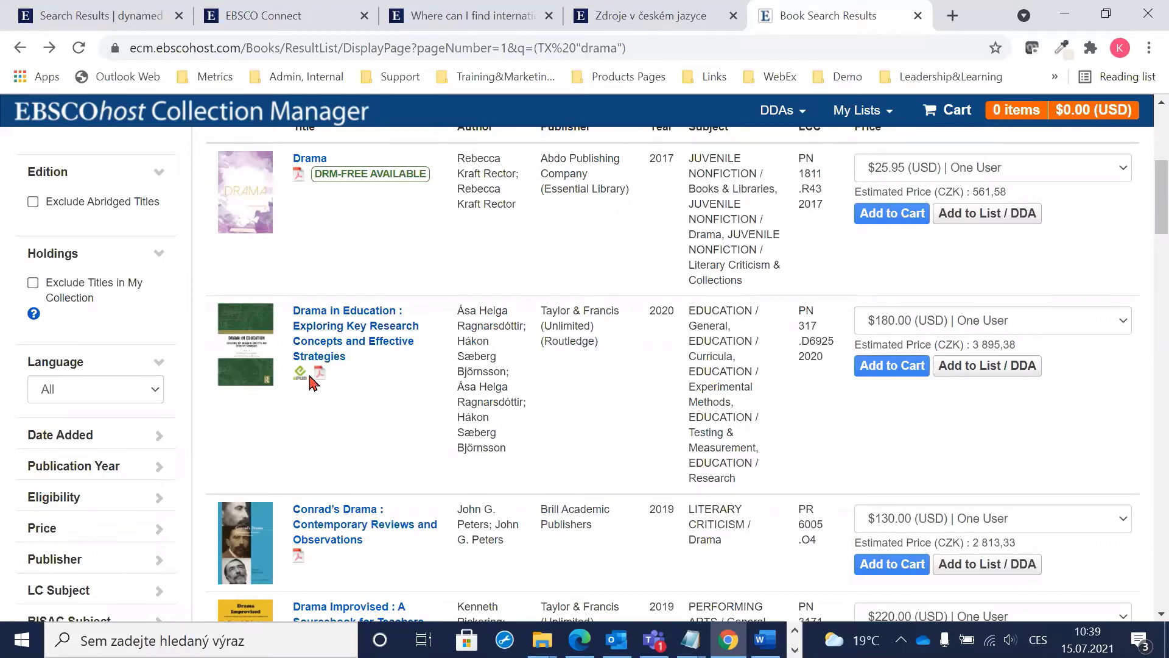
scroll(374, 303, up, 1)
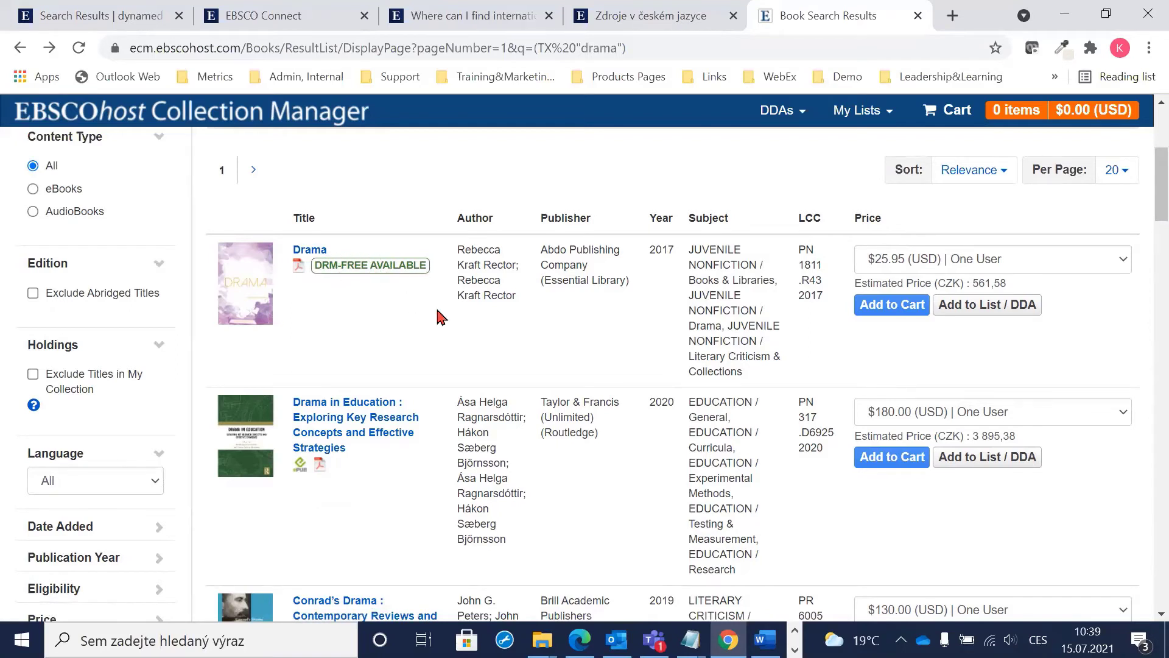
scroll(437, 318, down, 1)
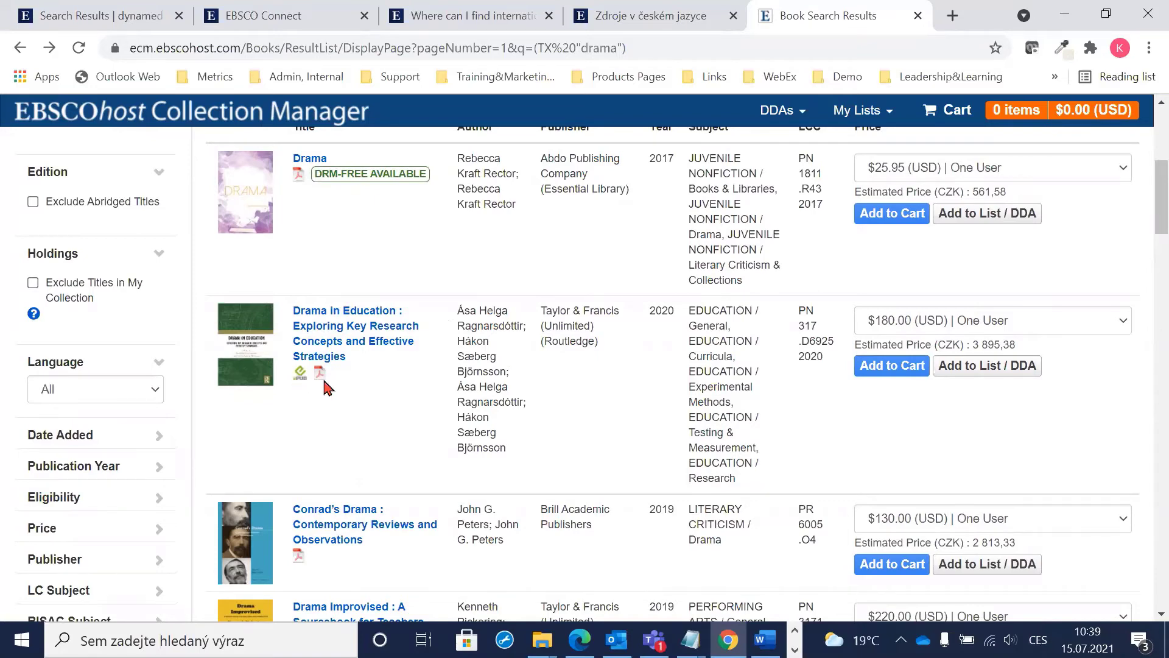
scroll(323, 388, down, 5)
scroll(316, 371, down, 2)
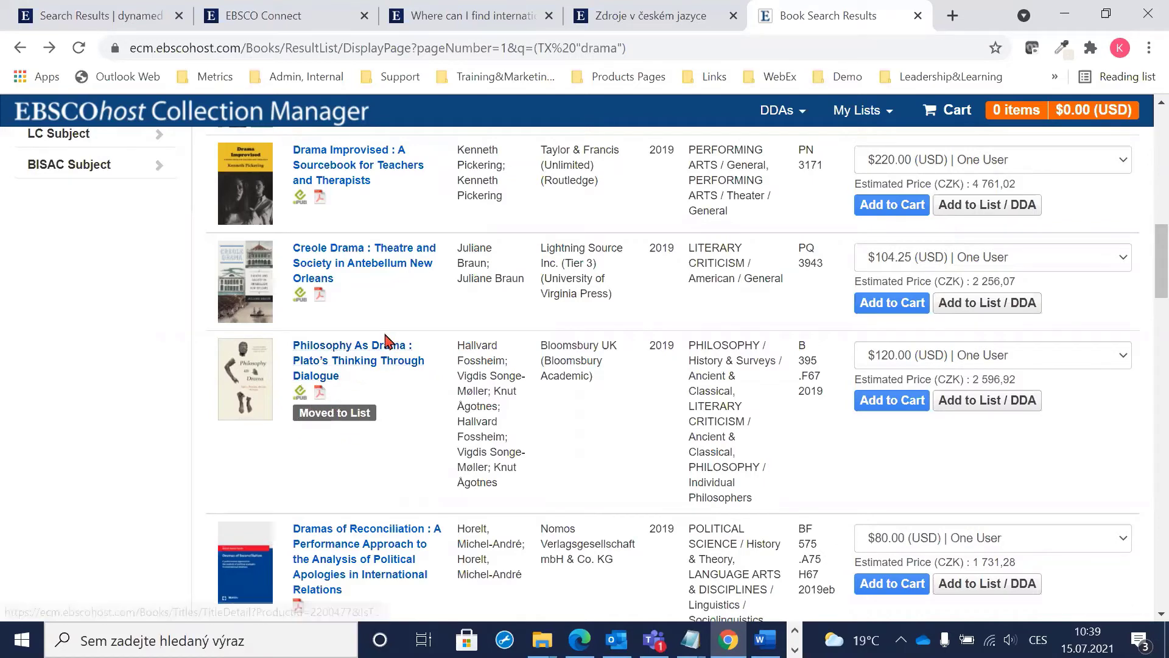
Examine the LCC classification of the first title, Drama, in the drama results
scroll(407, 315, up, 8)
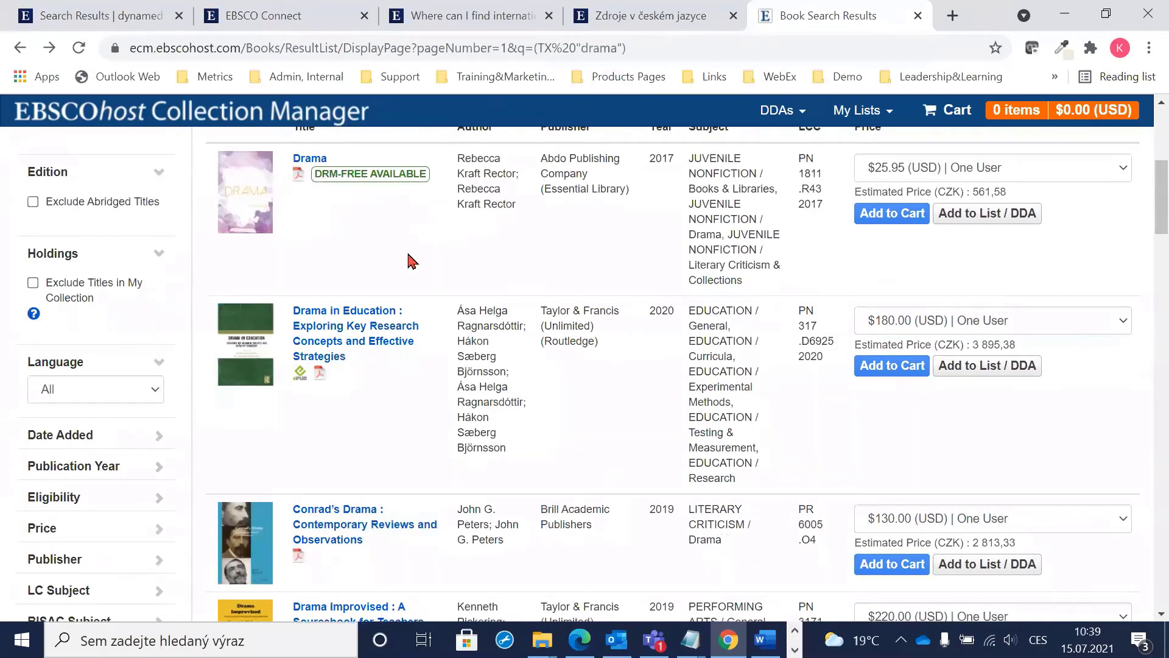
scroll(335, 275, up, 2)
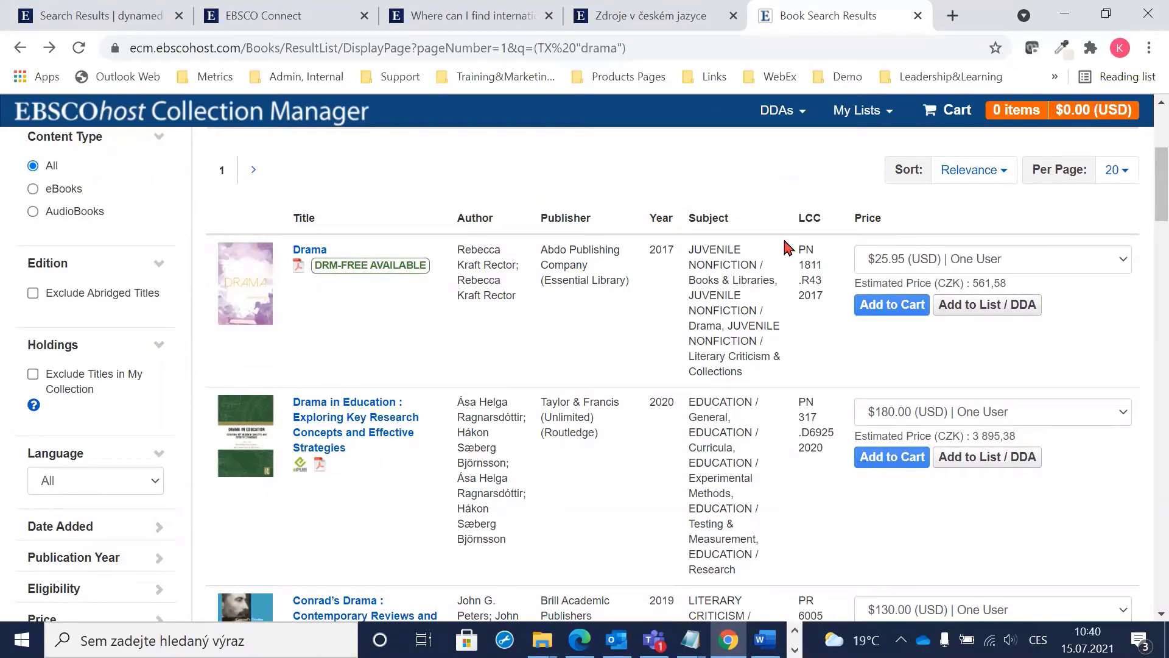
drag(796, 244, 818, 310)
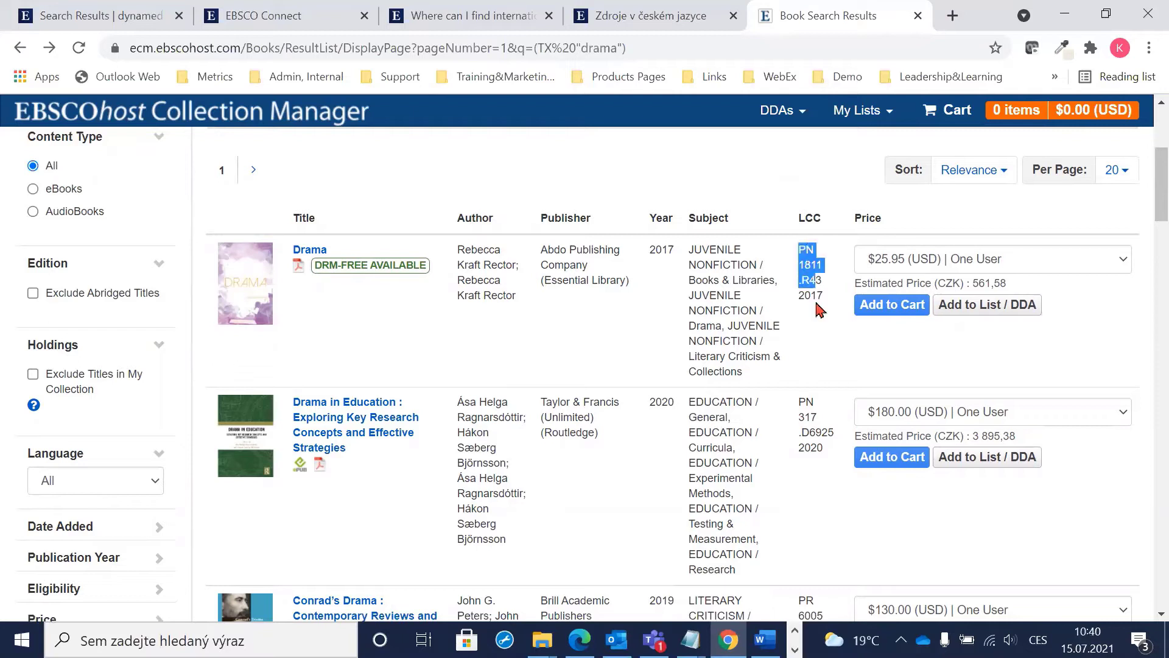
click(803, 259)
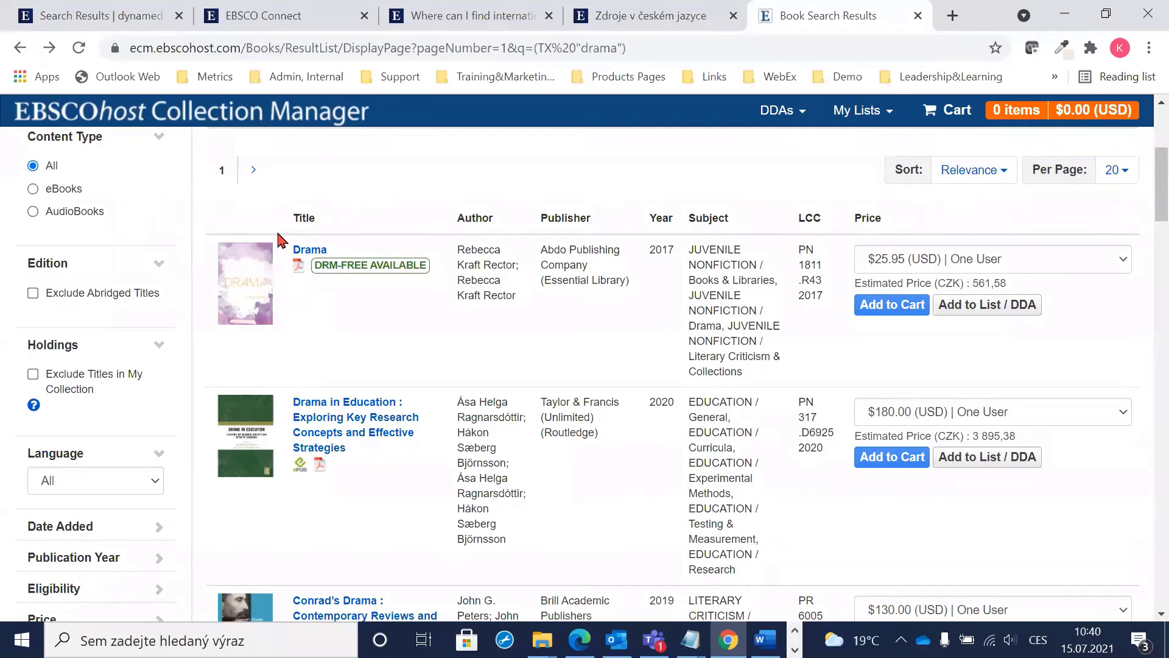
Open the details of the title Drama and look through its bibliographic information
click(303, 250)
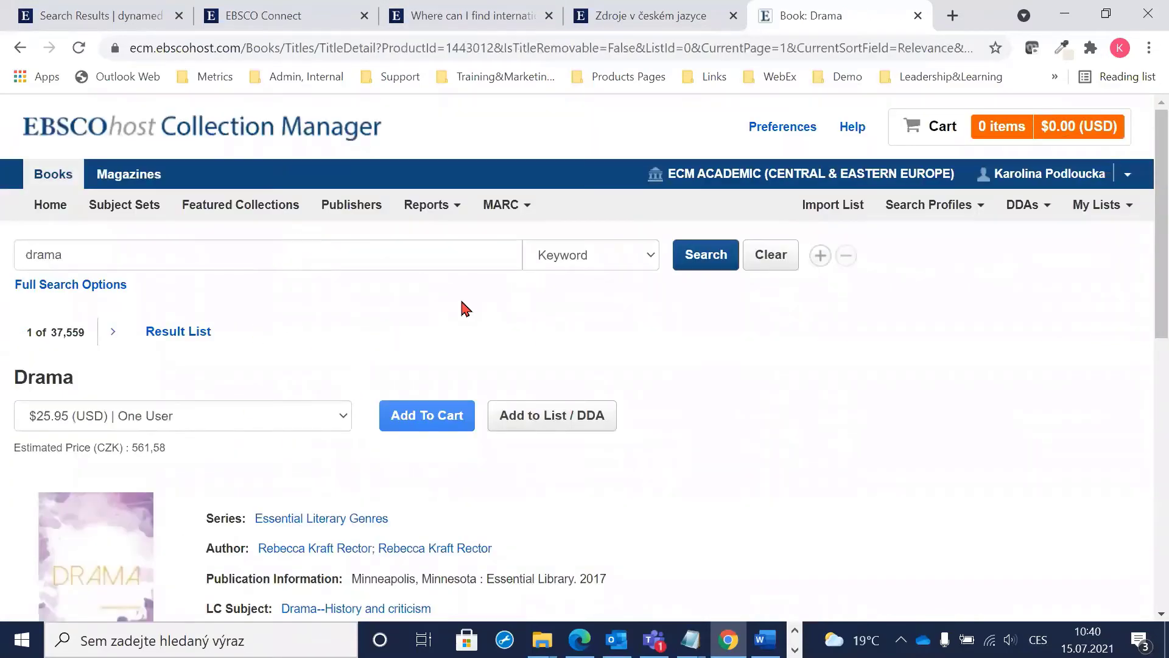
scroll(456, 262, down, 3)
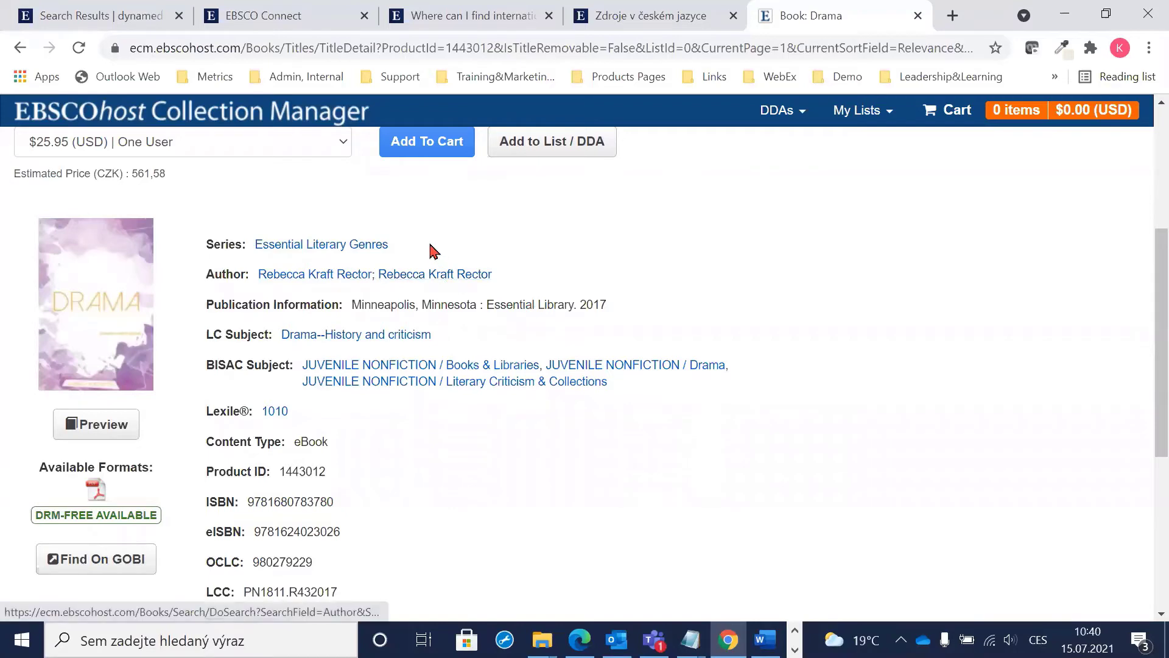
scroll(430, 251, down, 5)
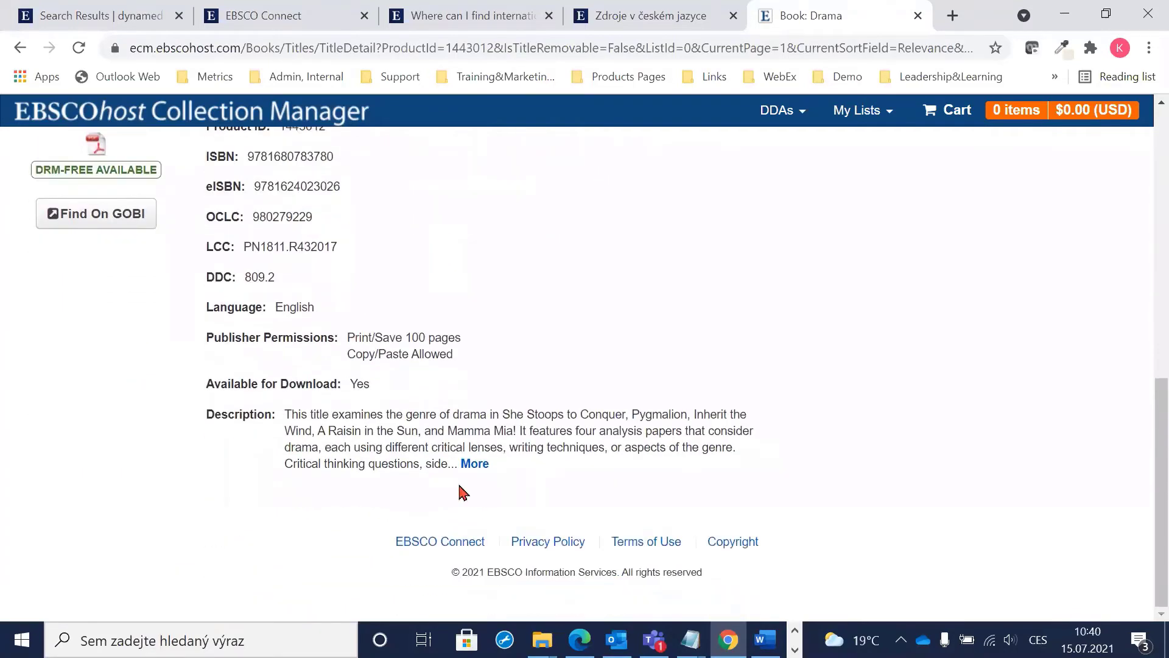
Examine the publisher permissions and download availability in the details of Drama
drag(219, 338, 444, 360)
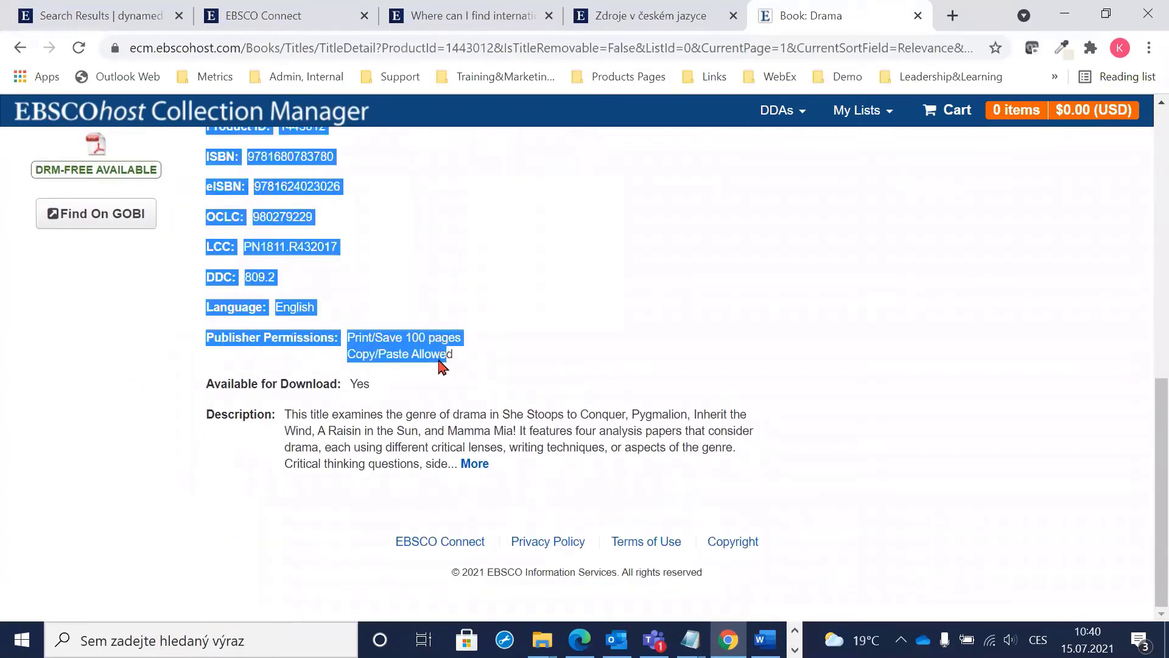
click(238, 342)
drag(209, 342, 398, 394)
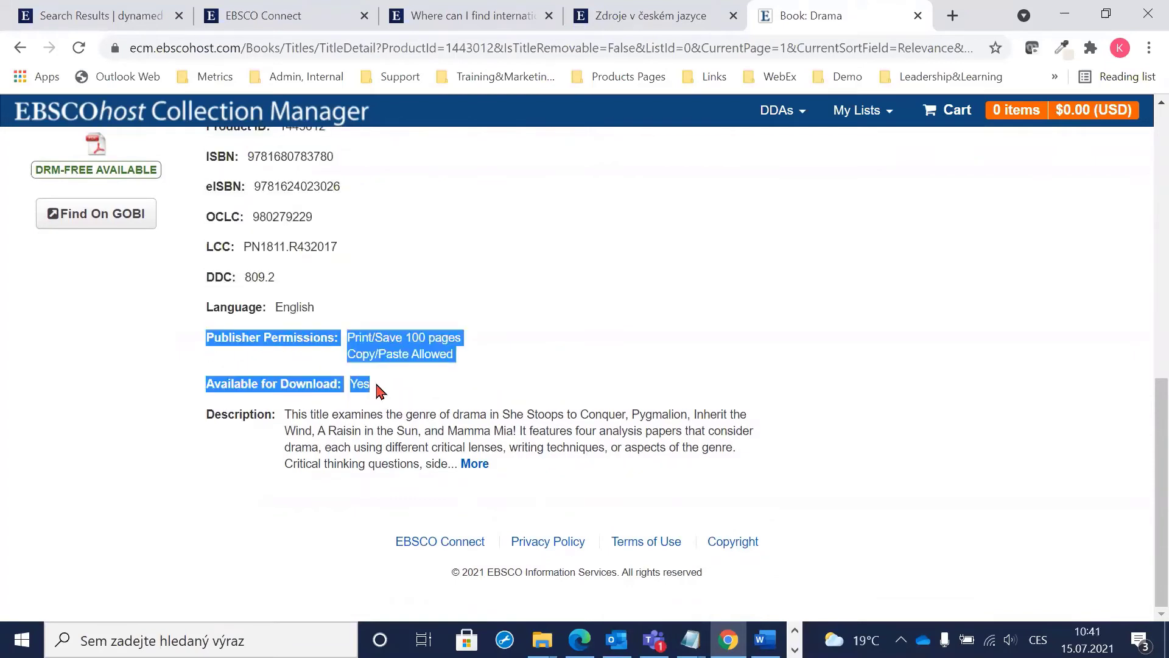
click(267, 358)
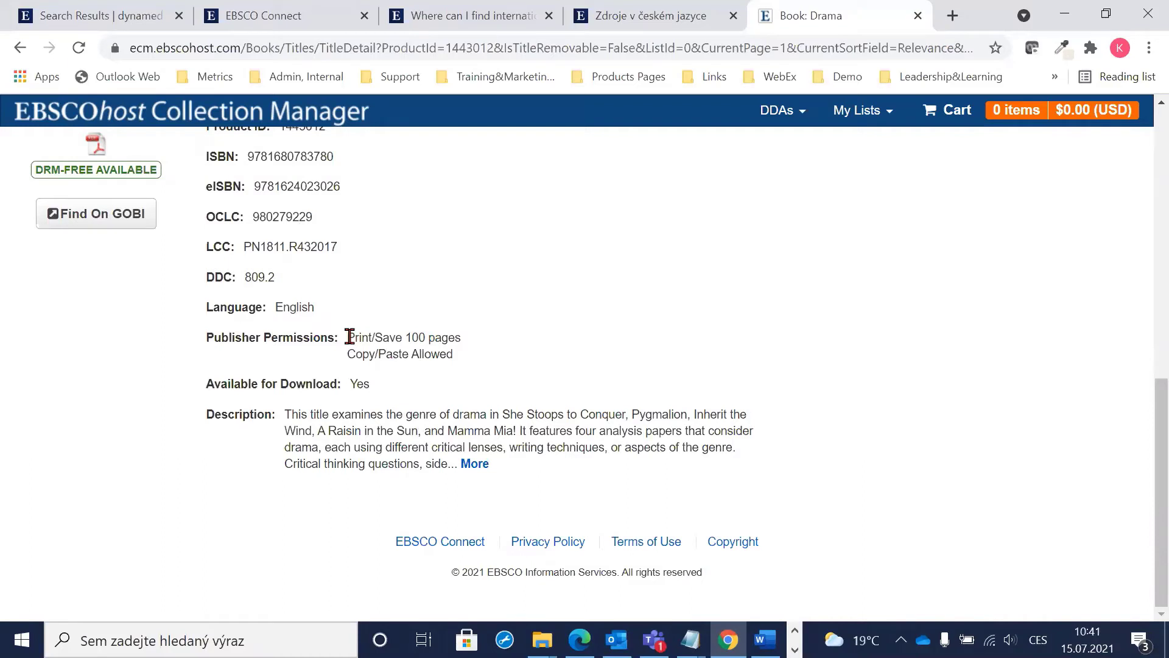
drag(349, 336, 478, 366)
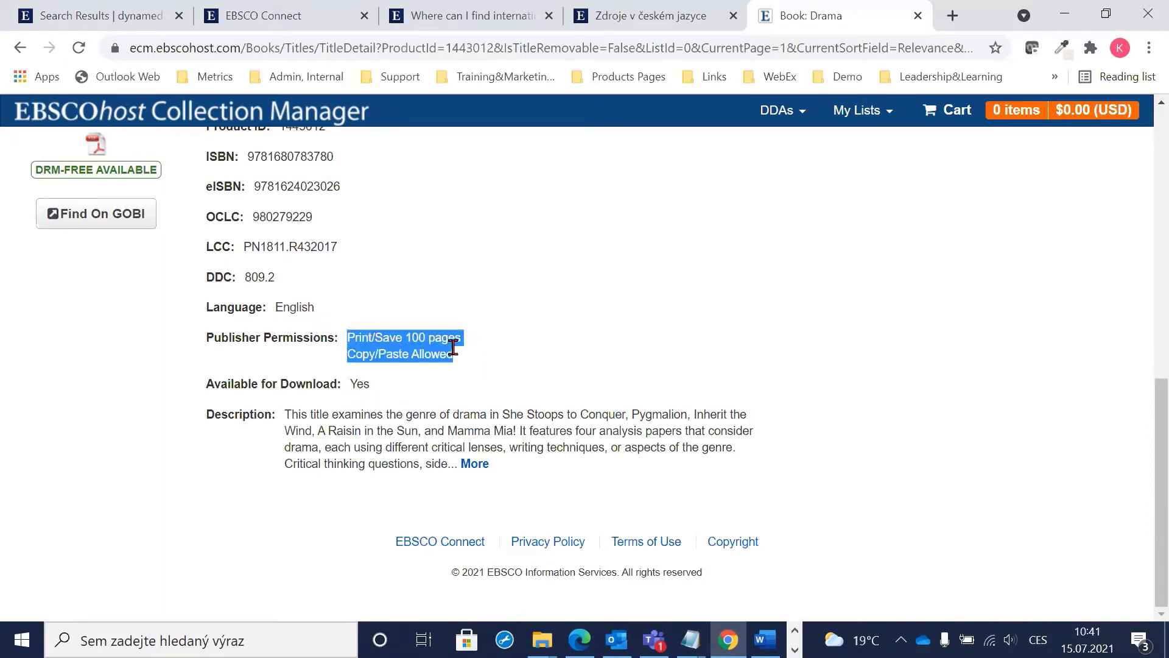
click(357, 388)
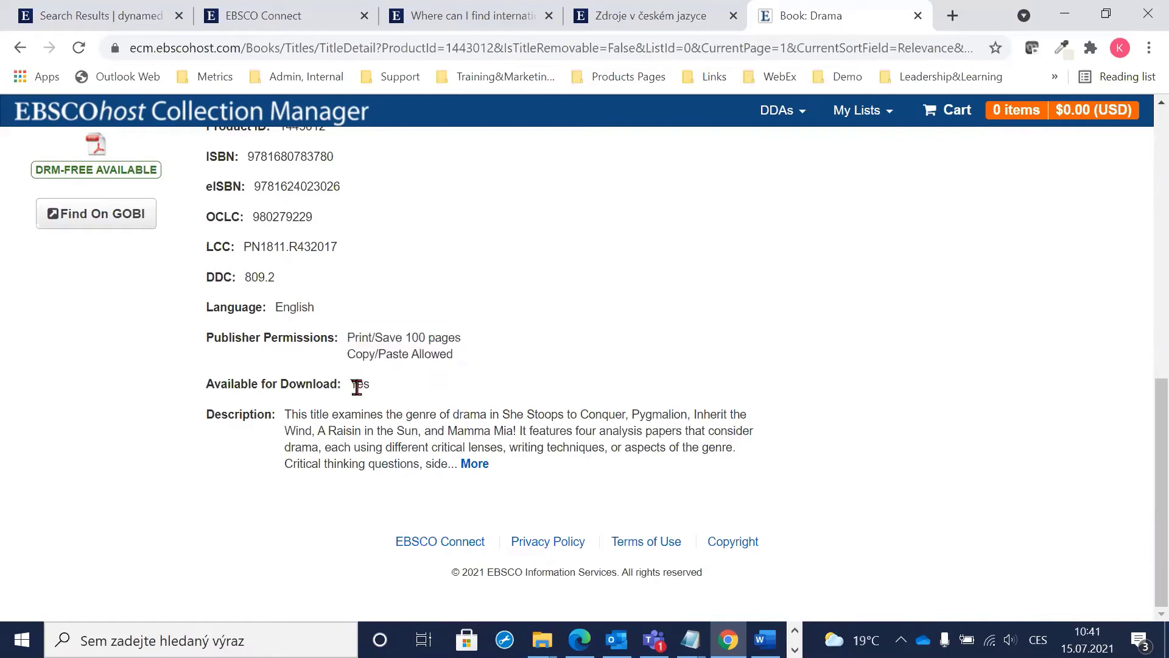
double_click(353, 386)
Expand the full description of Drama to review it and return to the drama result list
click(475, 465)
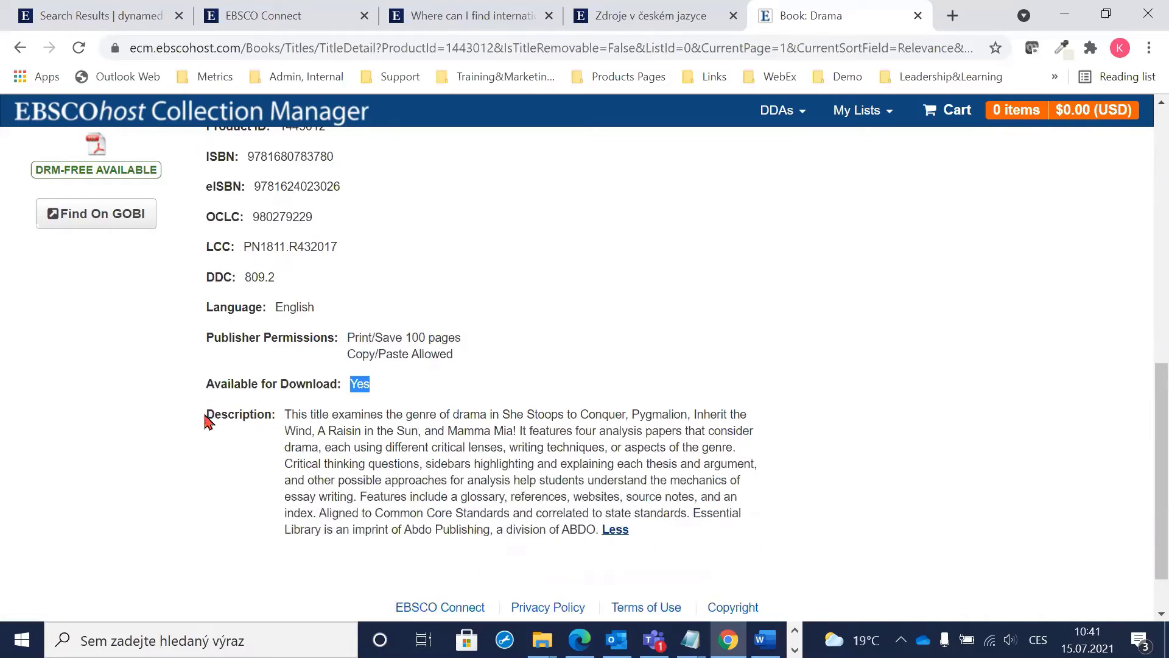
drag(207, 418, 659, 555)
click(672, 540)
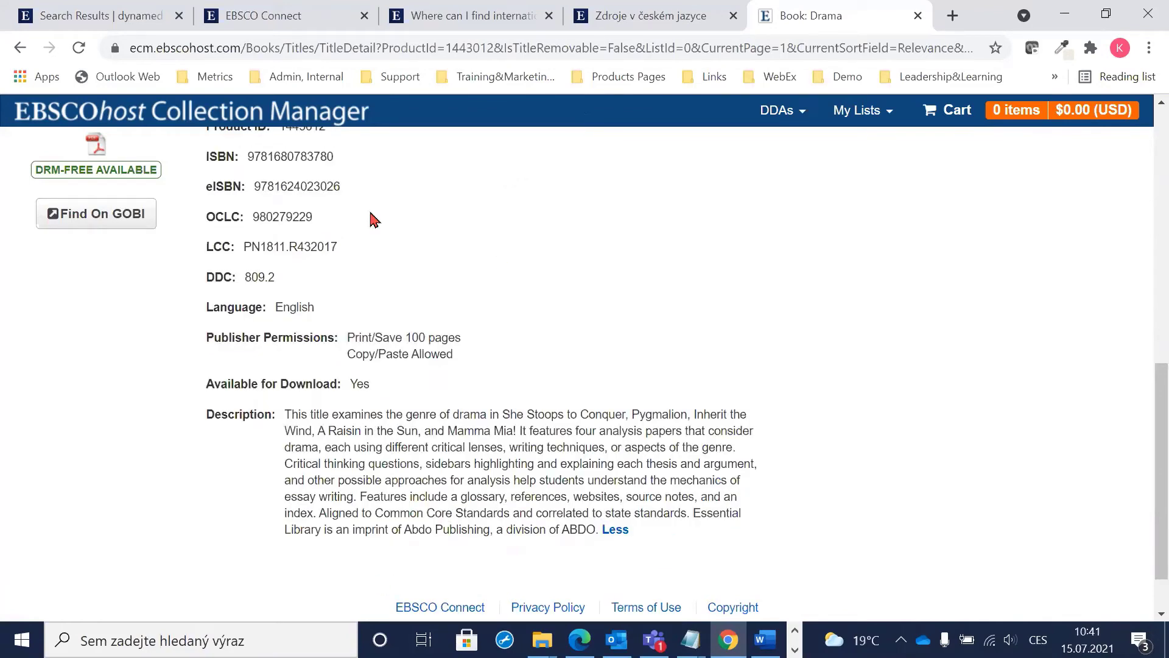
click(21, 47)
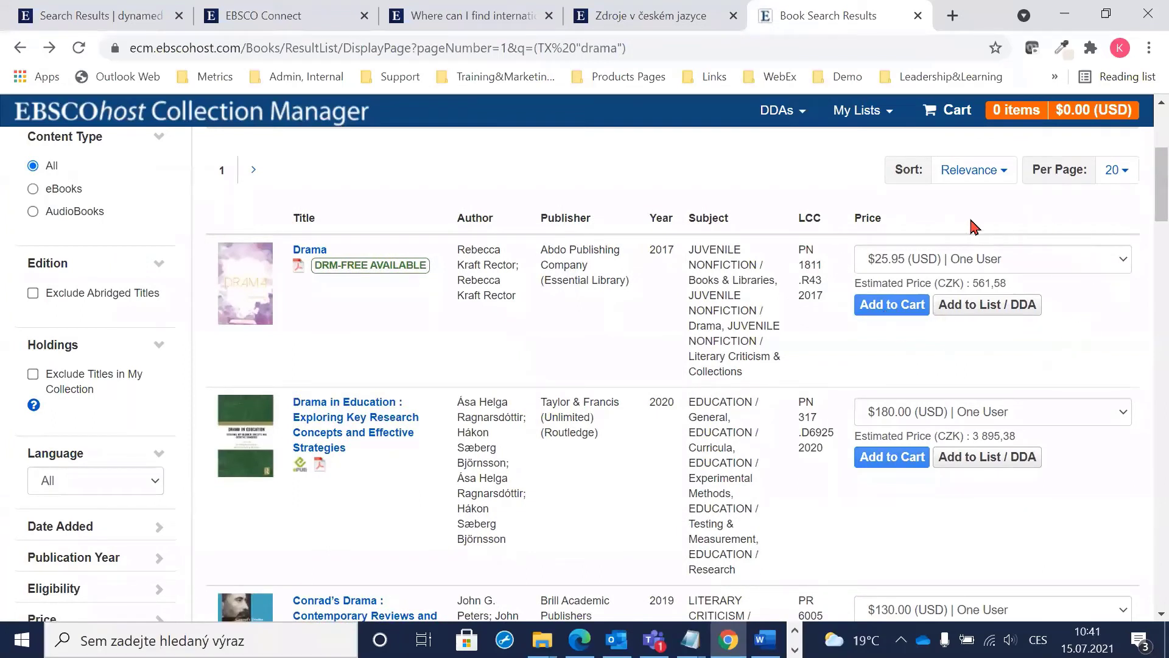
Compare the user-access options and prices offered for Drama and Drama in Education
click(1123, 261)
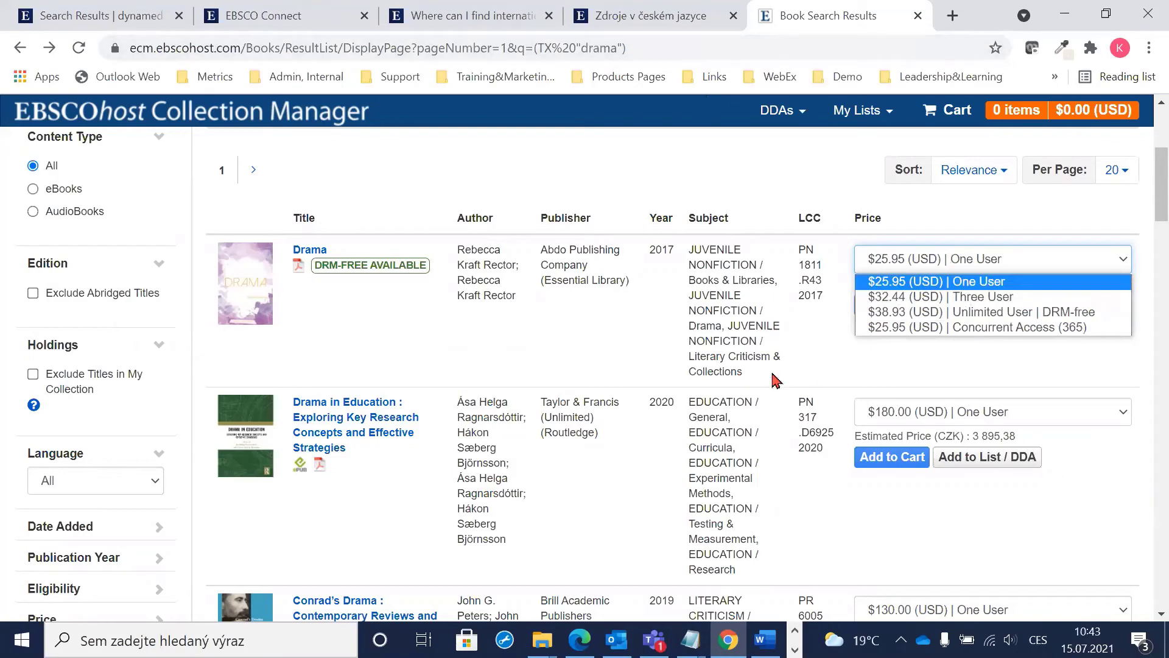
scroll(920, 409, down, 2)
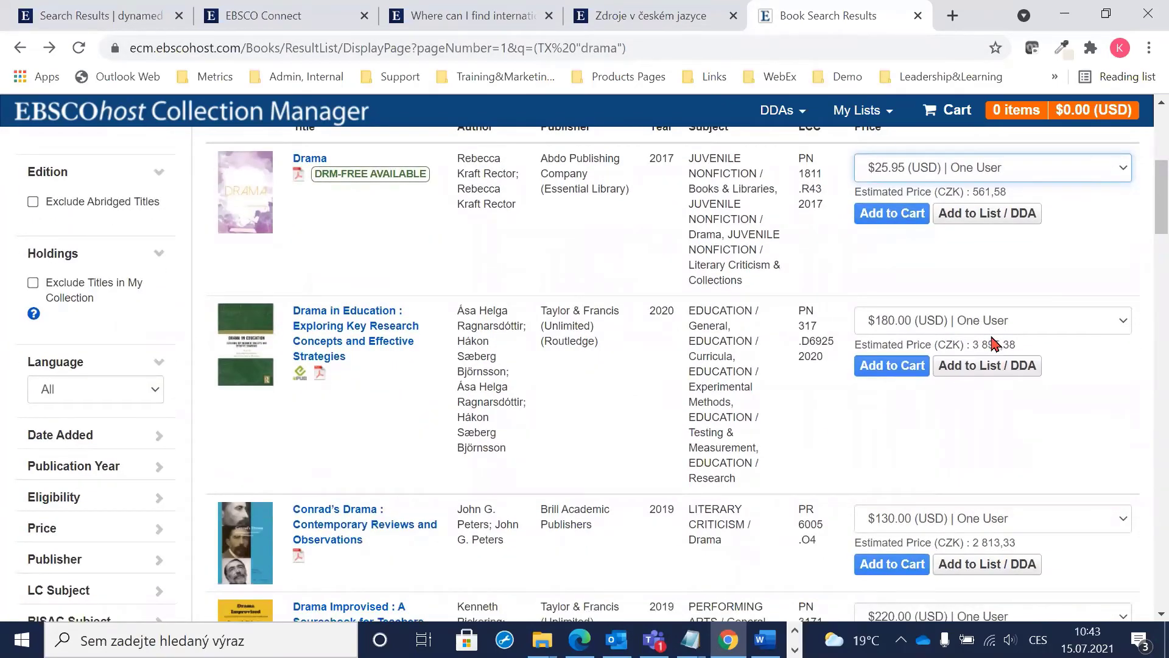
click(1027, 327)
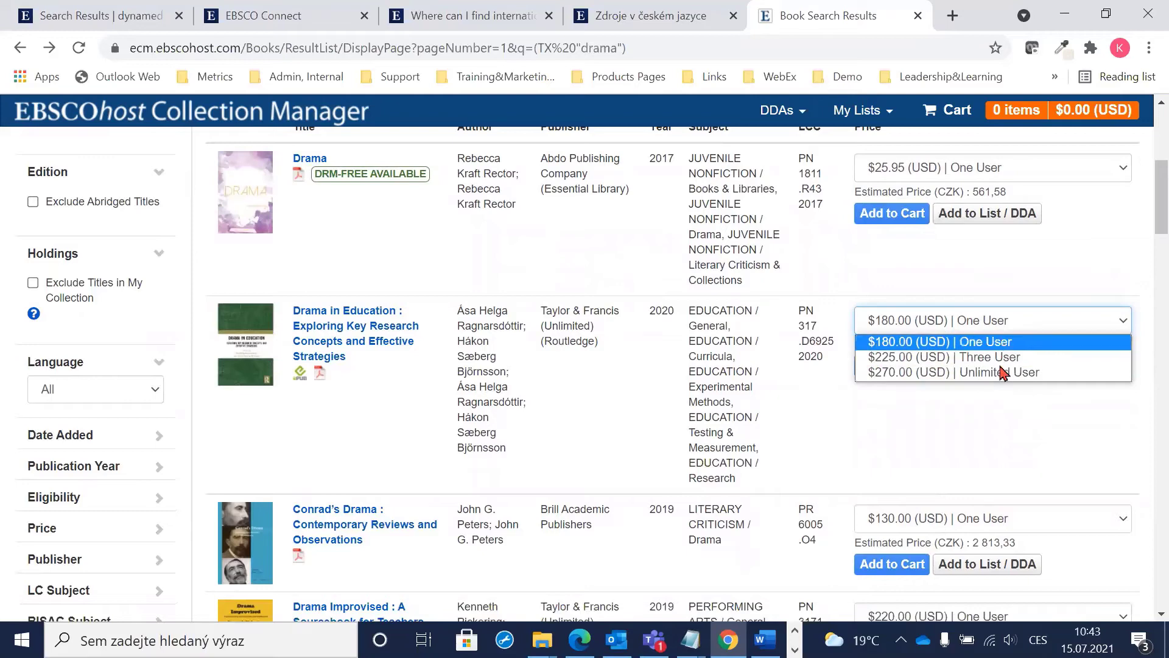
click(985, 173)
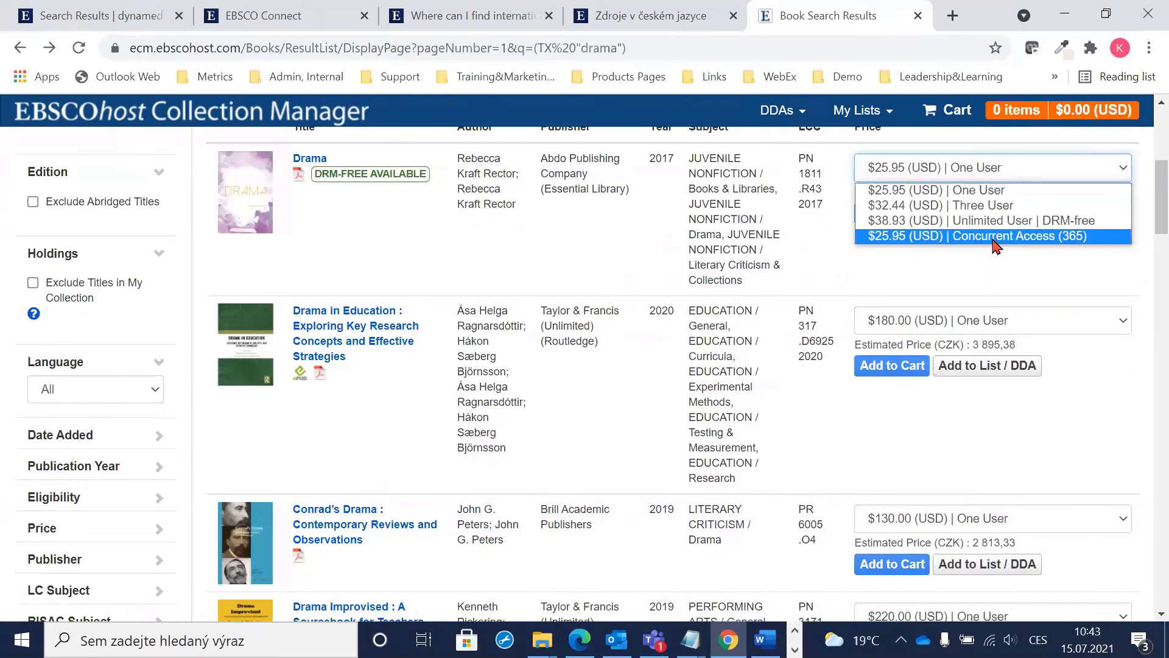
Check the user-access options and prices for the titles from Conrad's Drama to Philosophy As Drama
scroll(997, 376, down, 3)
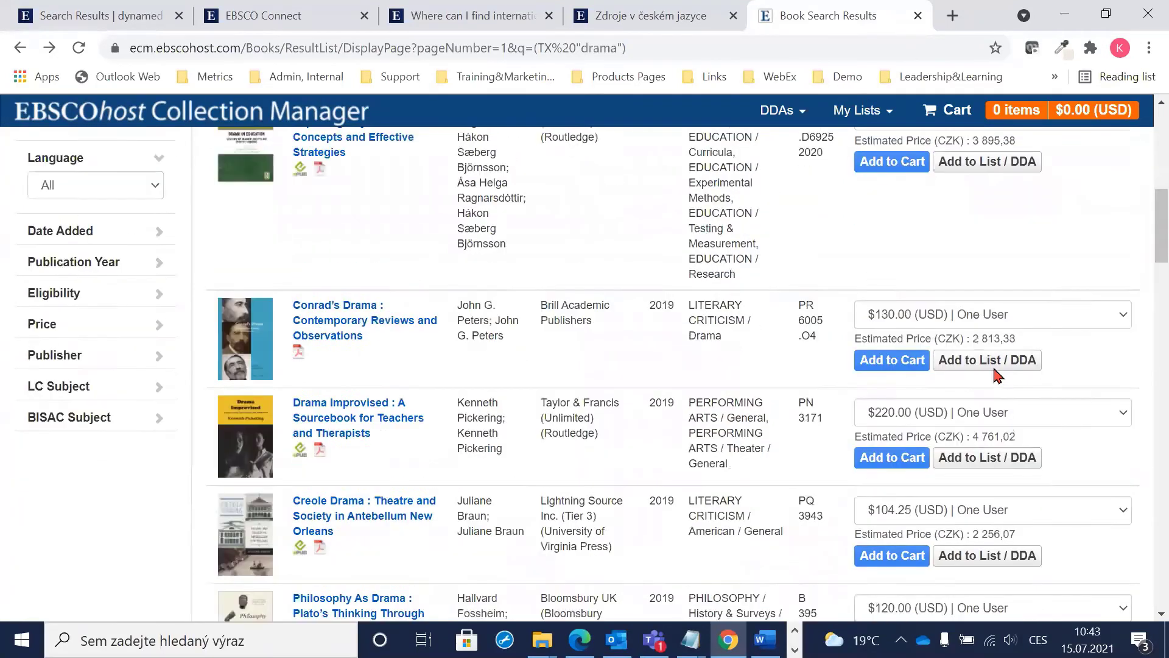
scroll(997, 376, down, 1)
click(992, 244)
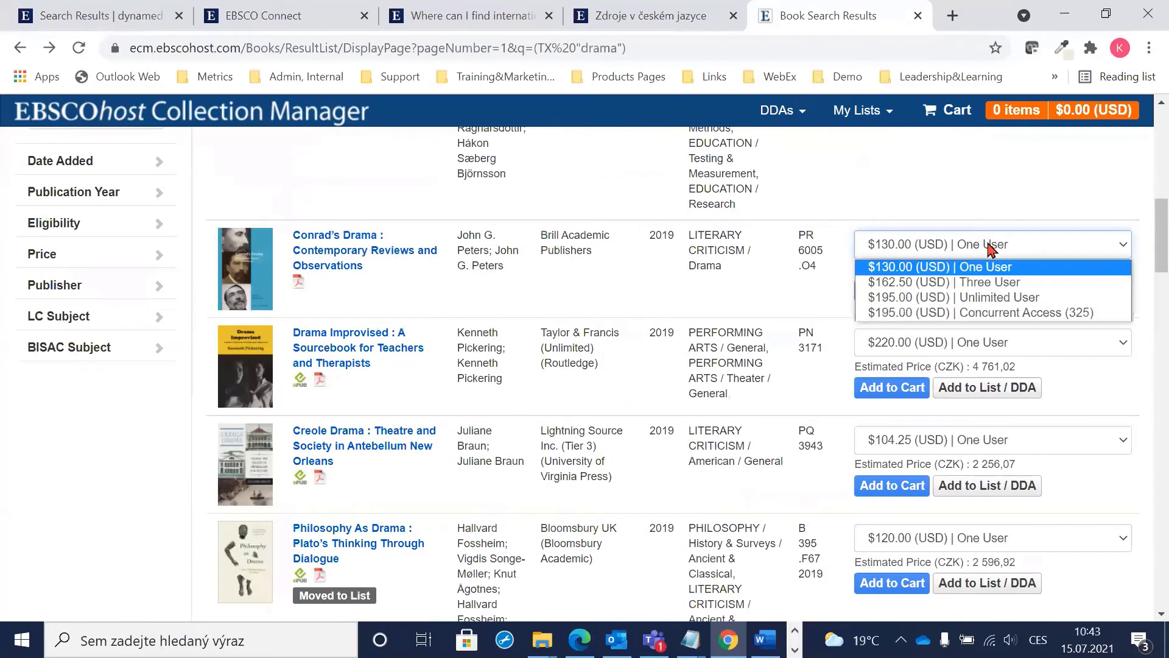
click(1022, 355)
scroll(1015, 350, down, 2)
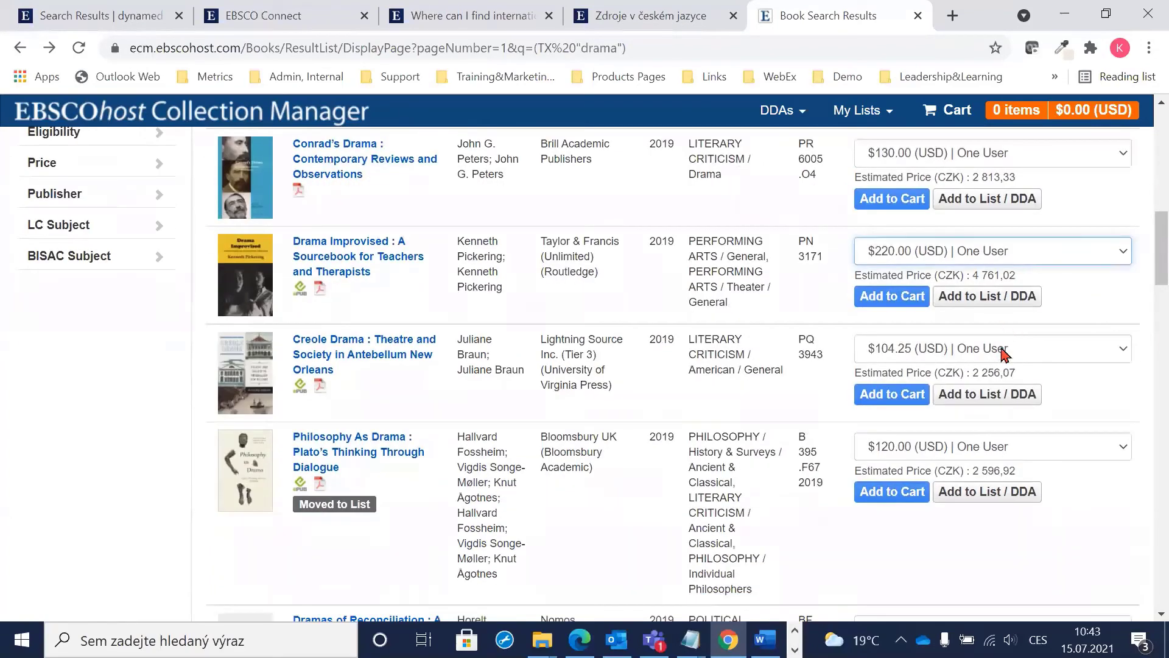
click(1002, 354)
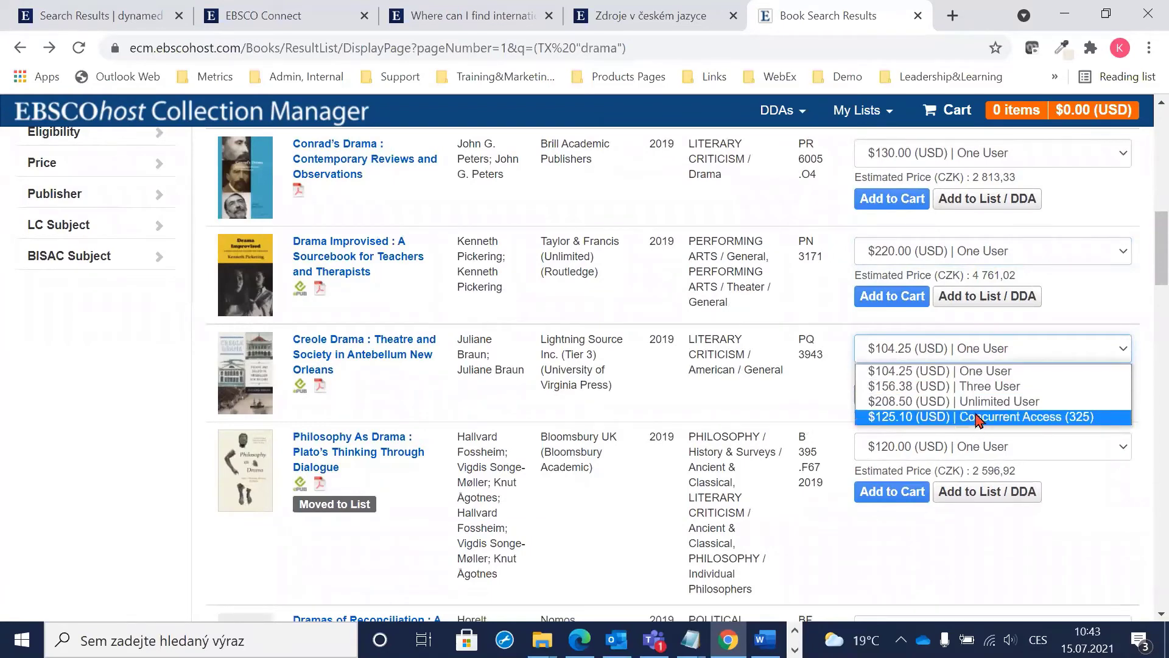
click(974, 446)
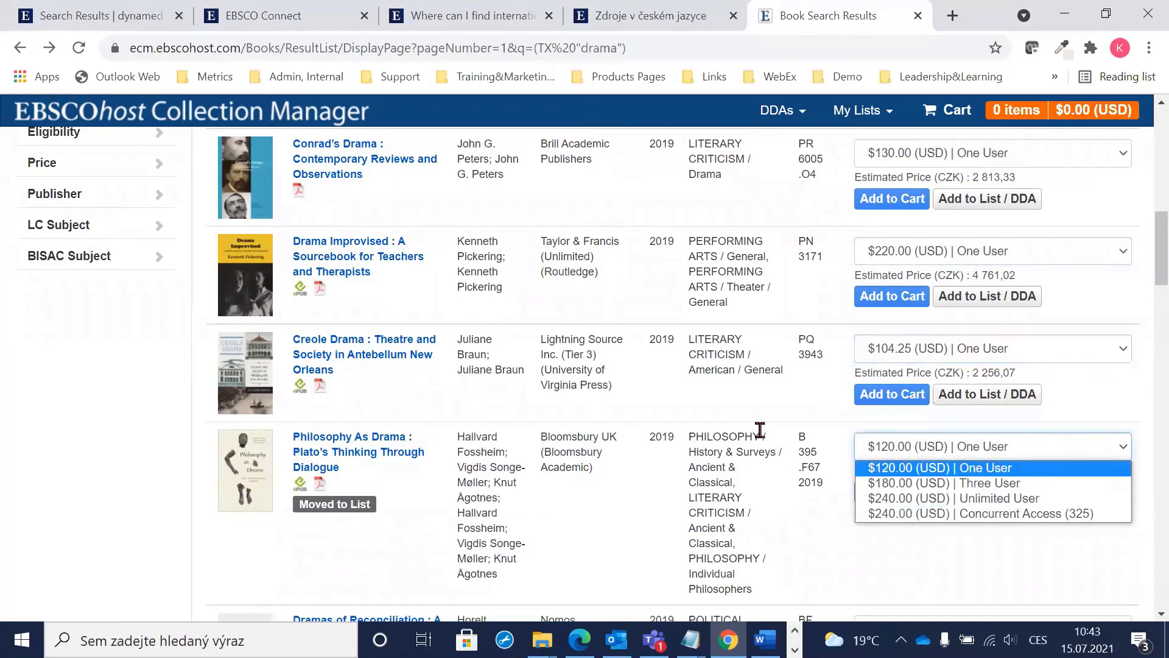
Set the title Drama to the $38.93 Unlimited User DRM-free option and add it to the cart
scroll(683, 342, up, 7)
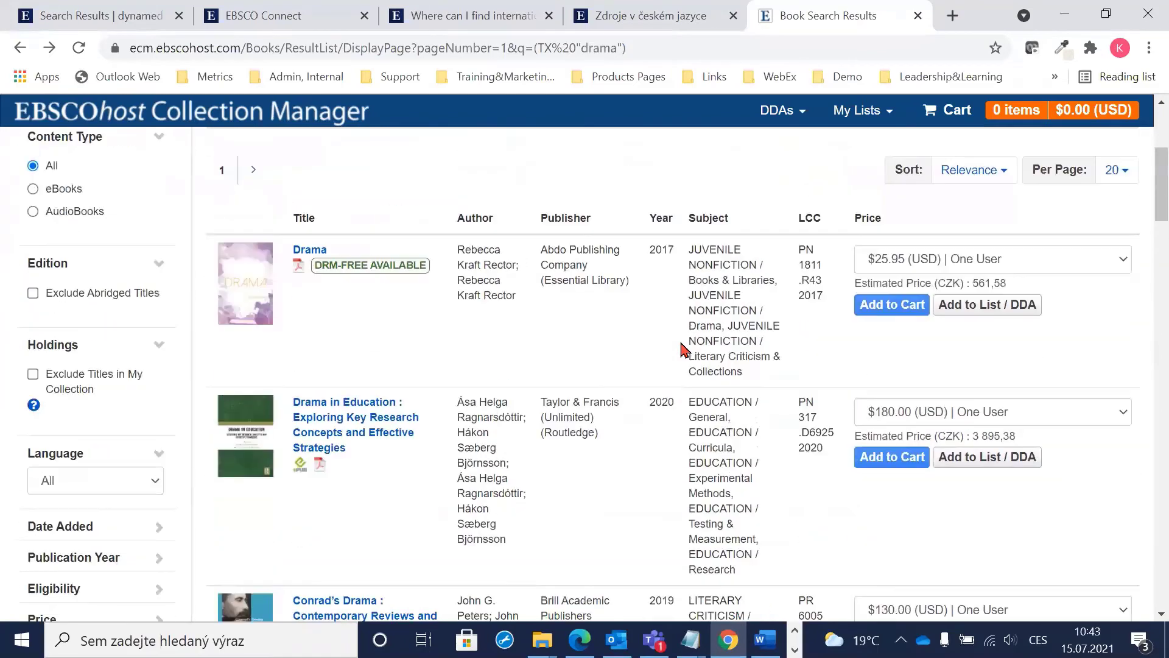
click(988, 259)
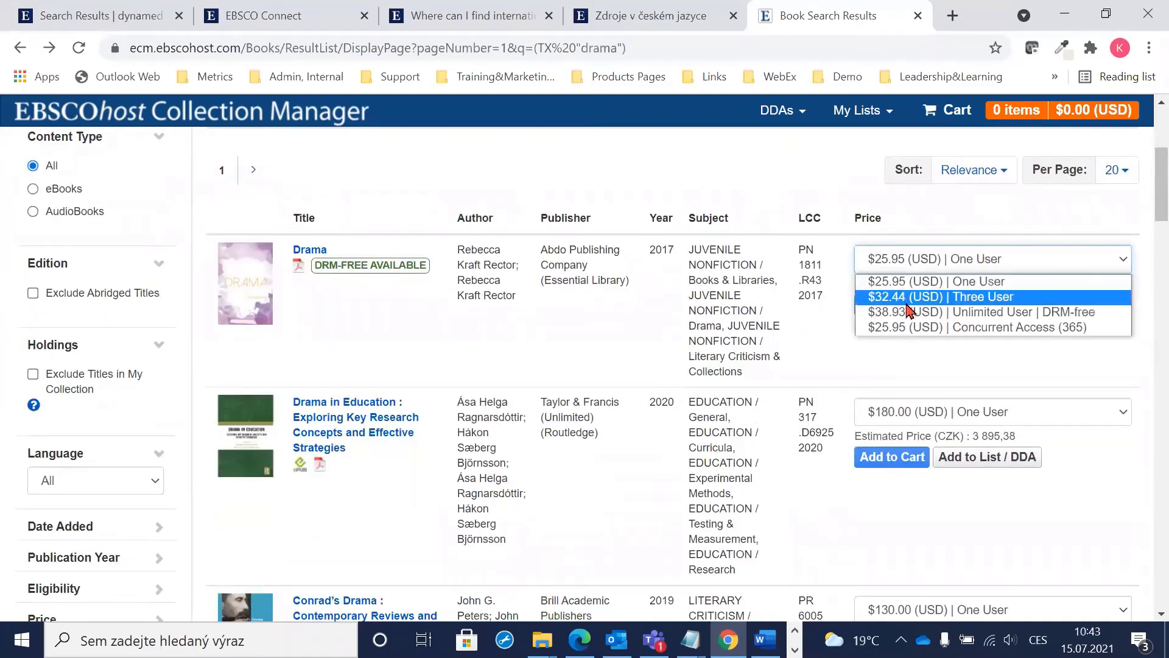
click(963, 312)
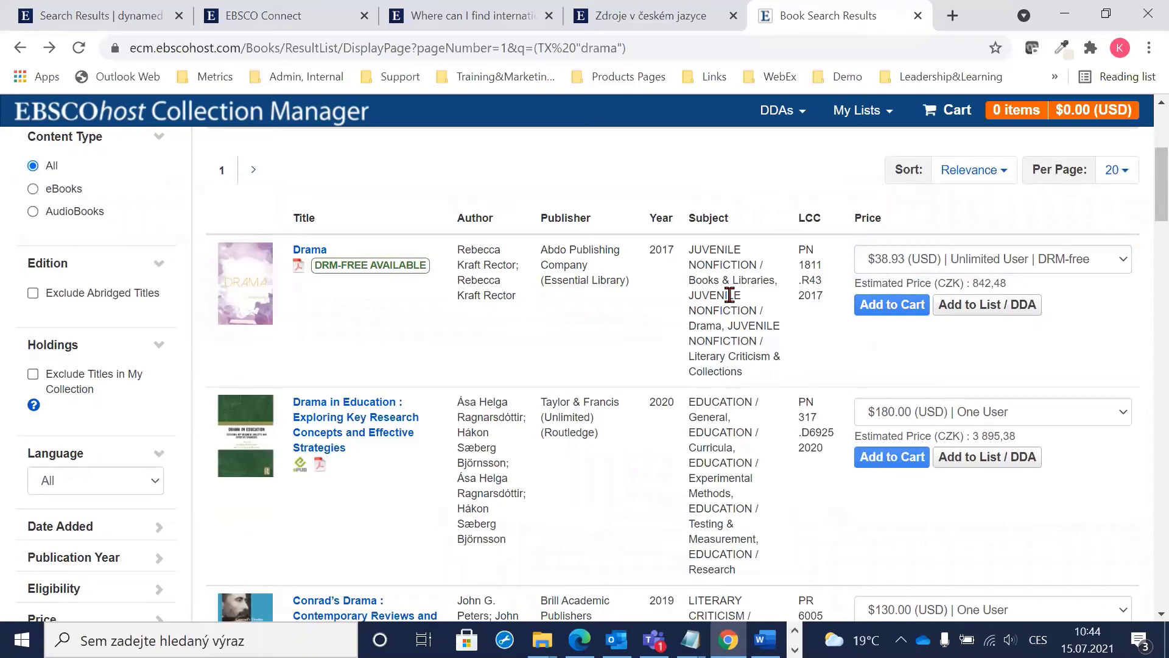
click(888, 311)
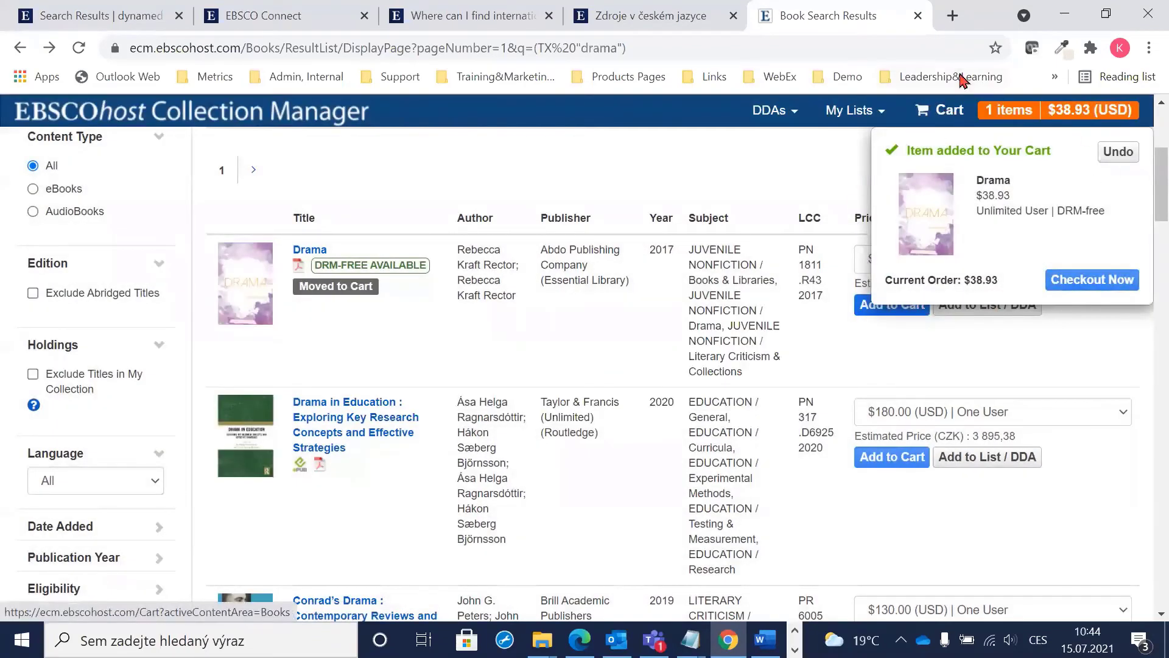
Examine the cart status marker beneath the title Drama in the result list
scroll(965, 117, up, 1)
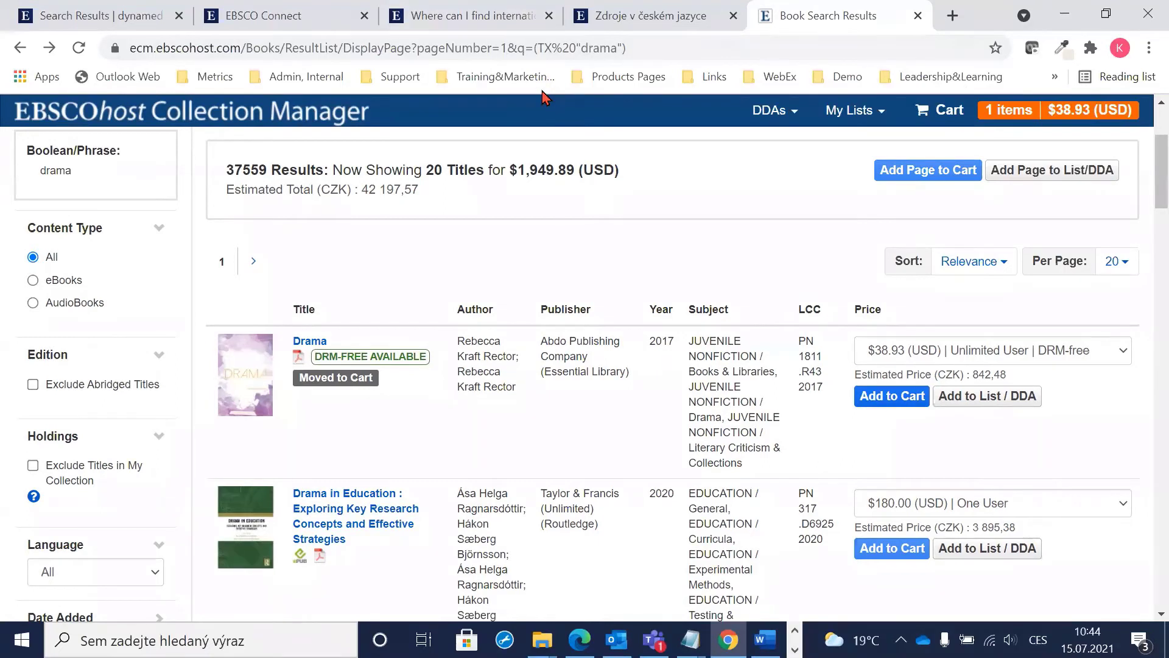
scroll(718, 307, down, 2)
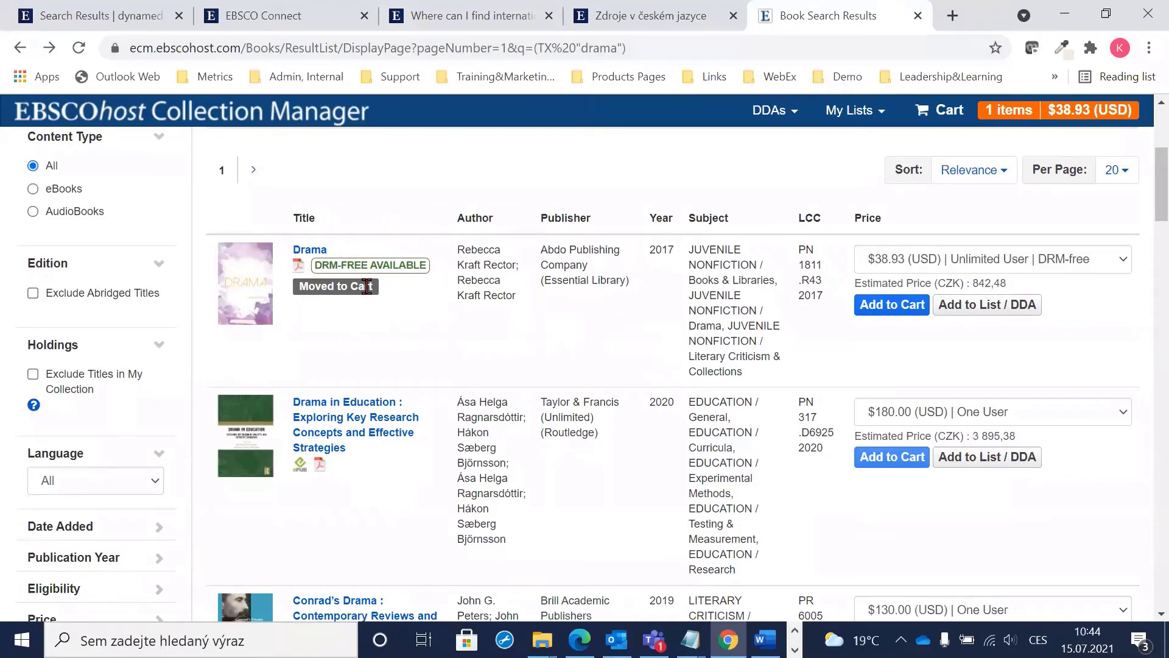
scroll(550, 378, down, 1)
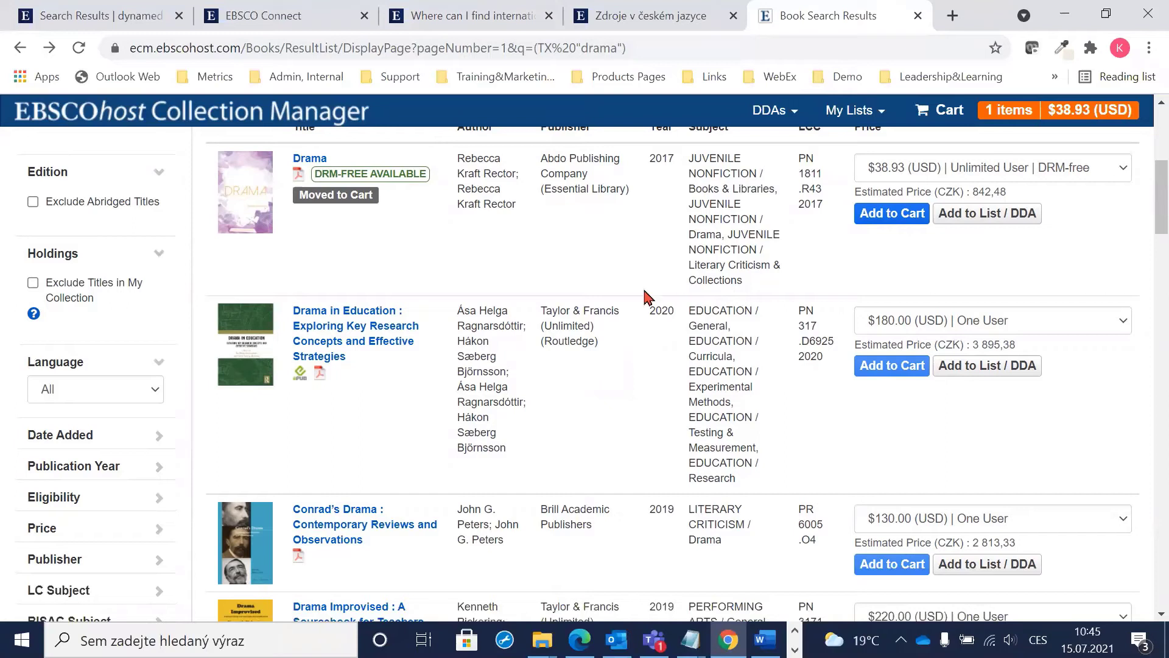
scroll(546, 300, up, 1)
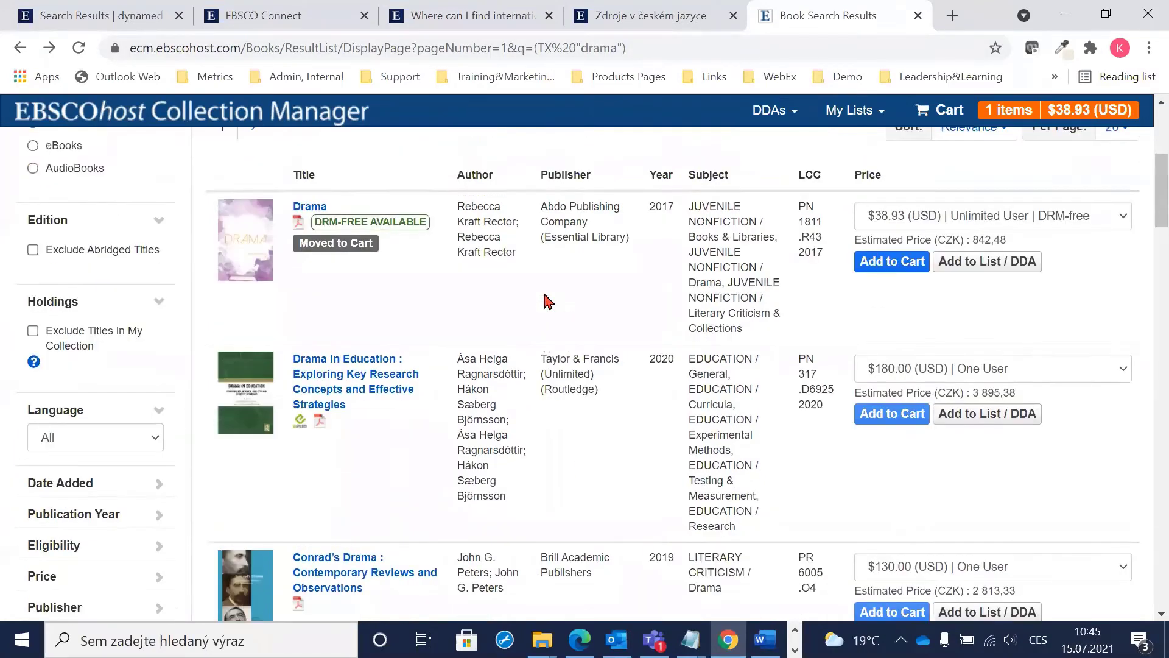
Open the overview of the account's in-progress title lists
scroll(546, 299, up, 5)
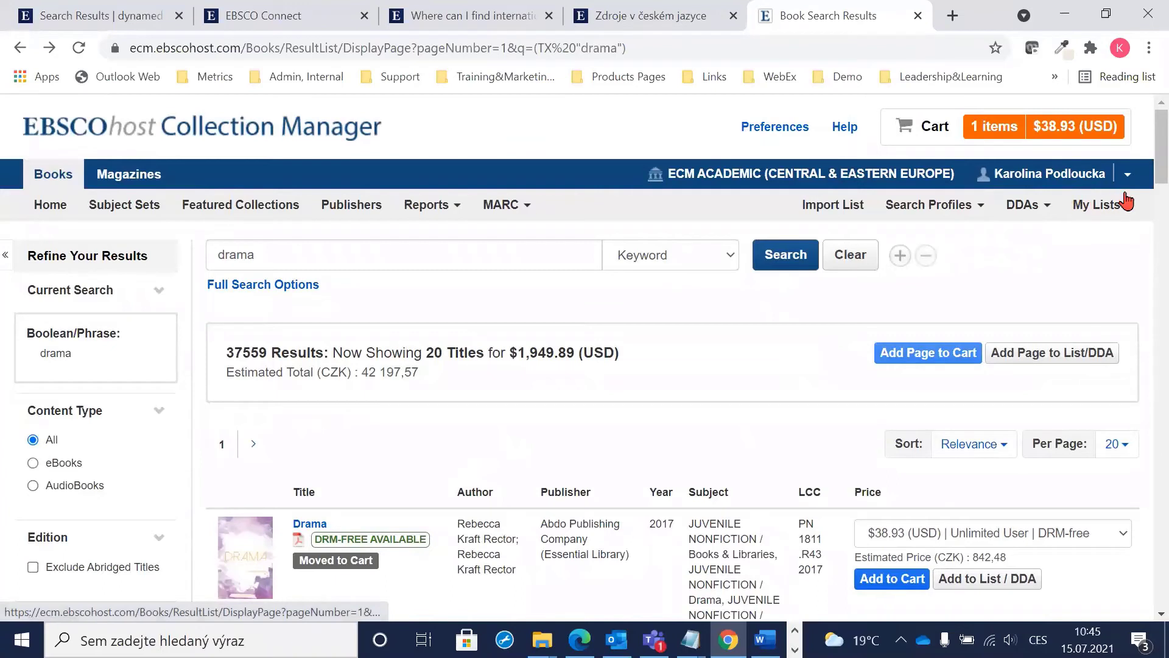
click(1103, 207)
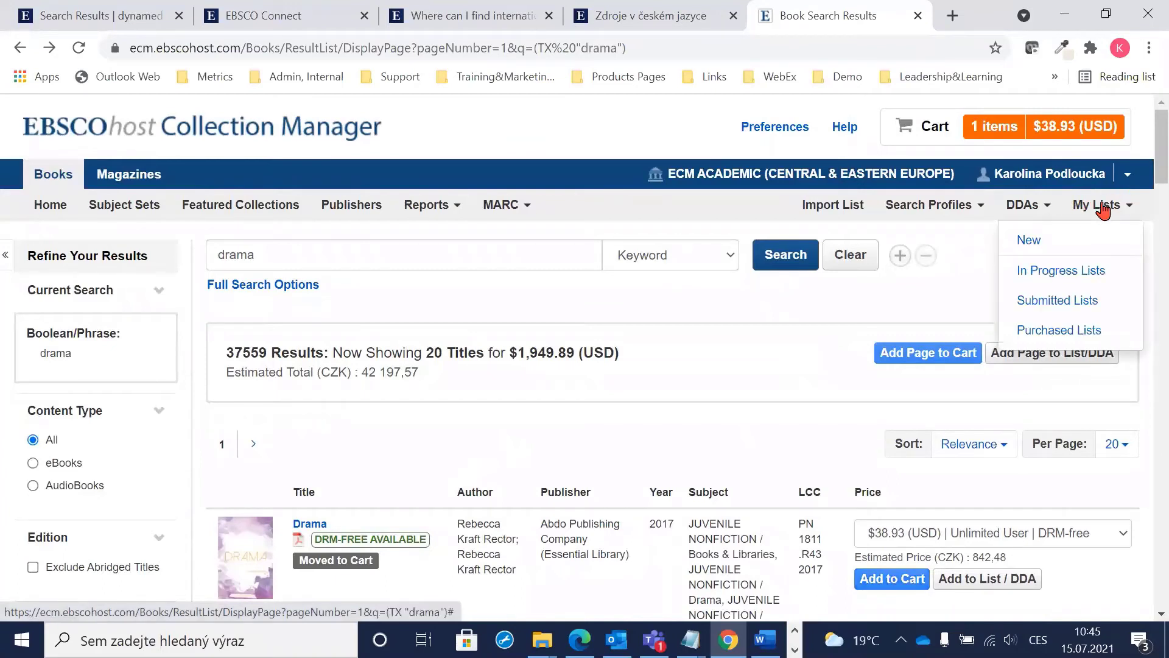
click(1051, 272)
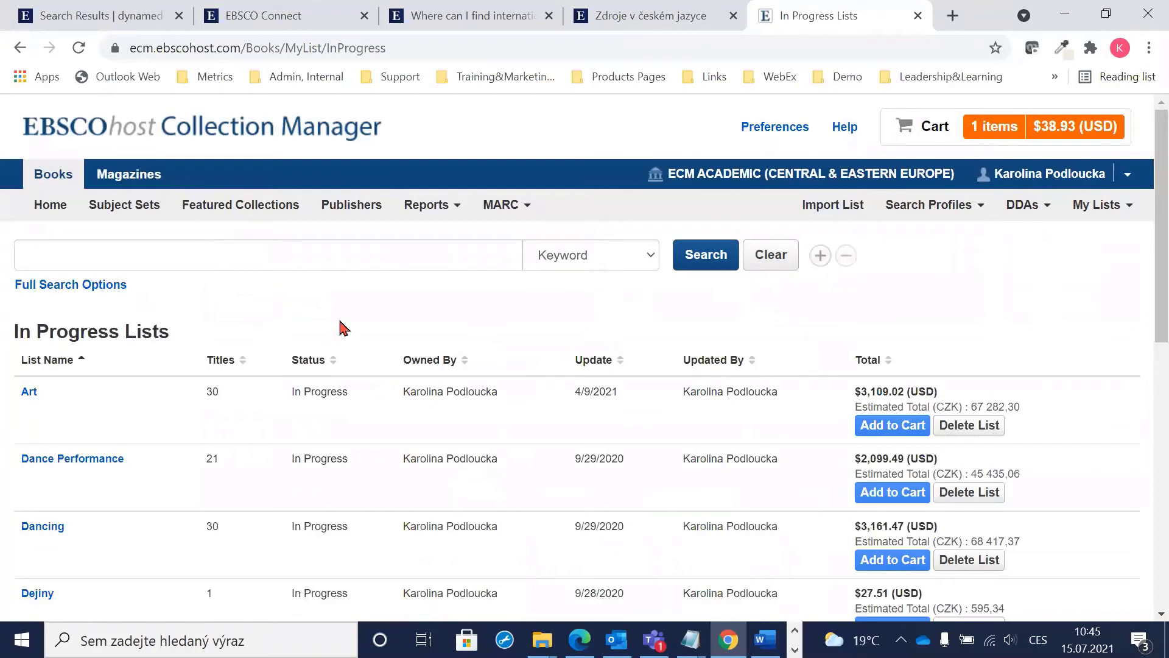
Look through the in-progress lists and check the total price of the Philosophy list in both currencies
scroll(343, 329, down, 8)
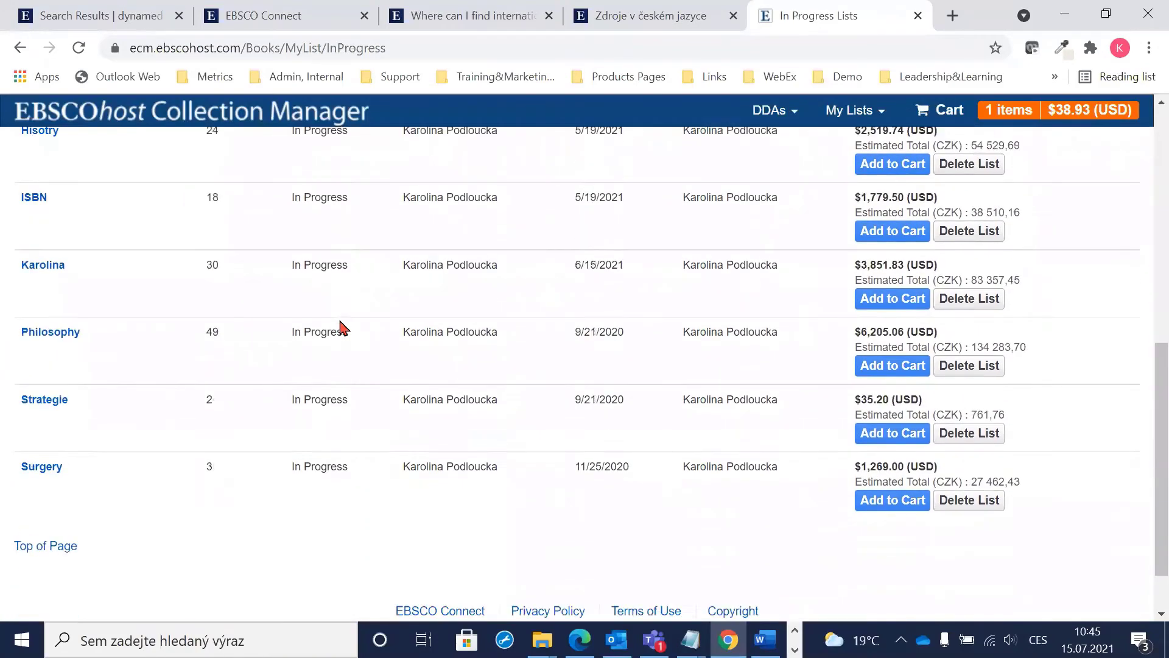
scroll(444, 383, up, 1)
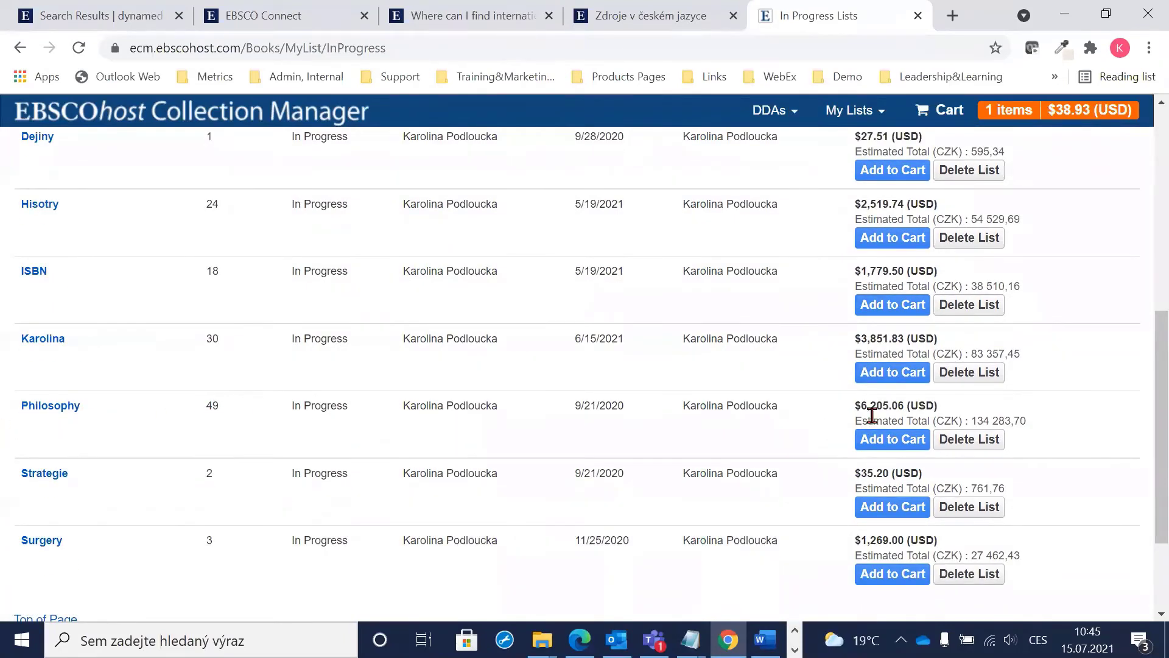
drag(858, 409, 1041, 427)
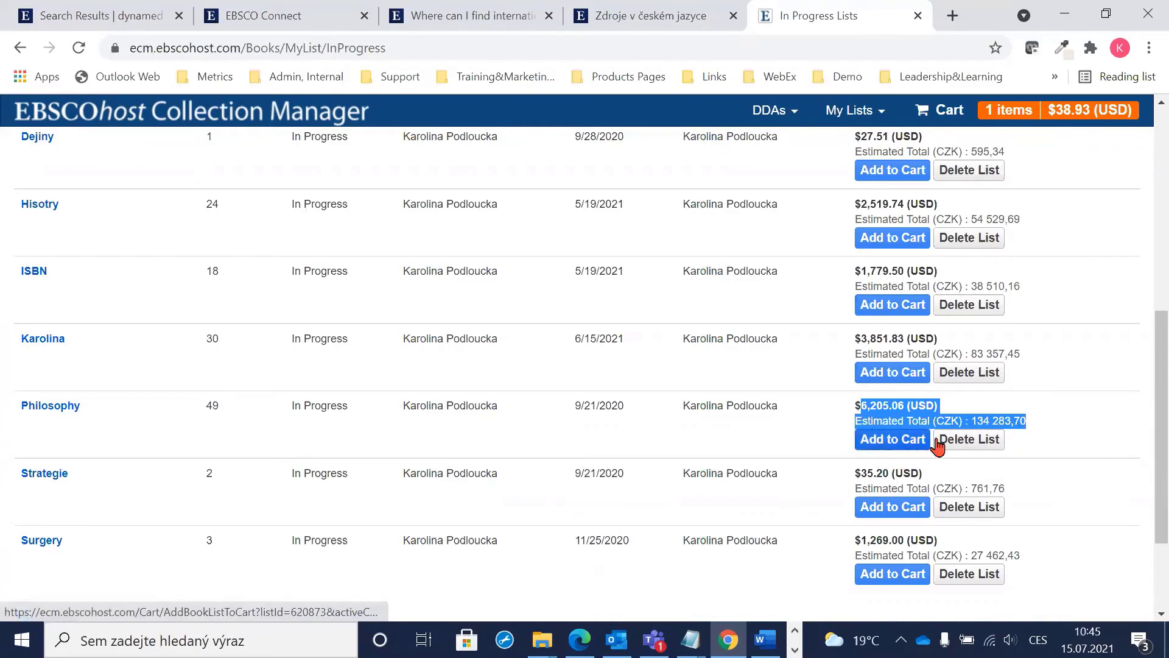
scroll(871, 450, up, 3)
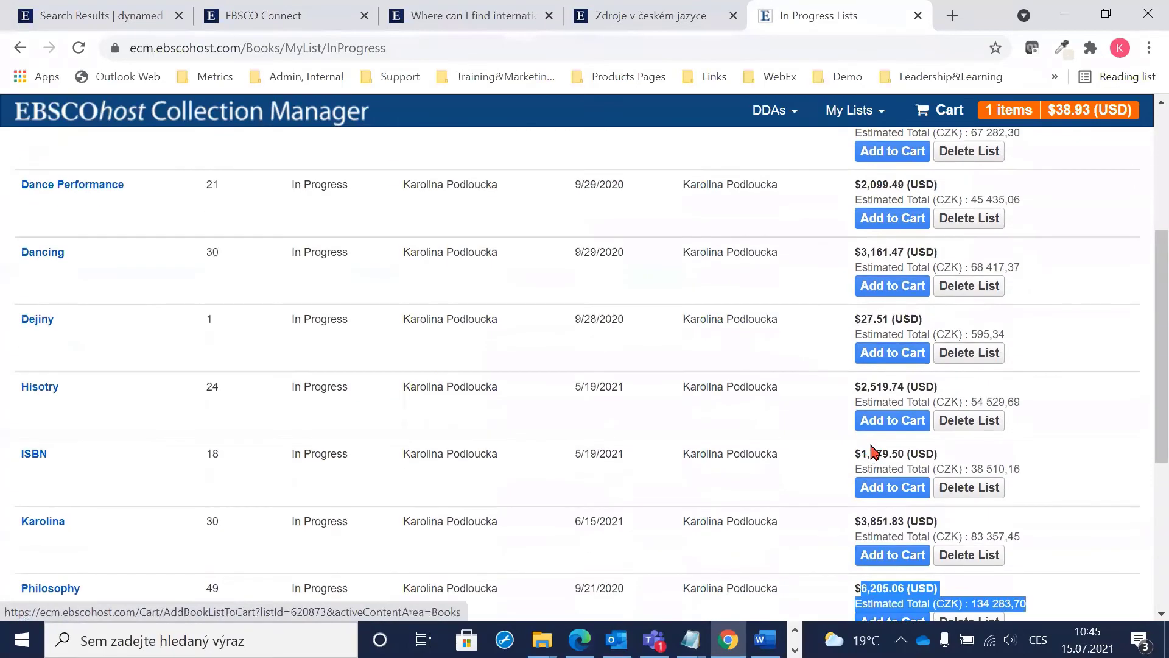
scroll(872, 450, down, 2)
scroll(872, 451, down, 2)
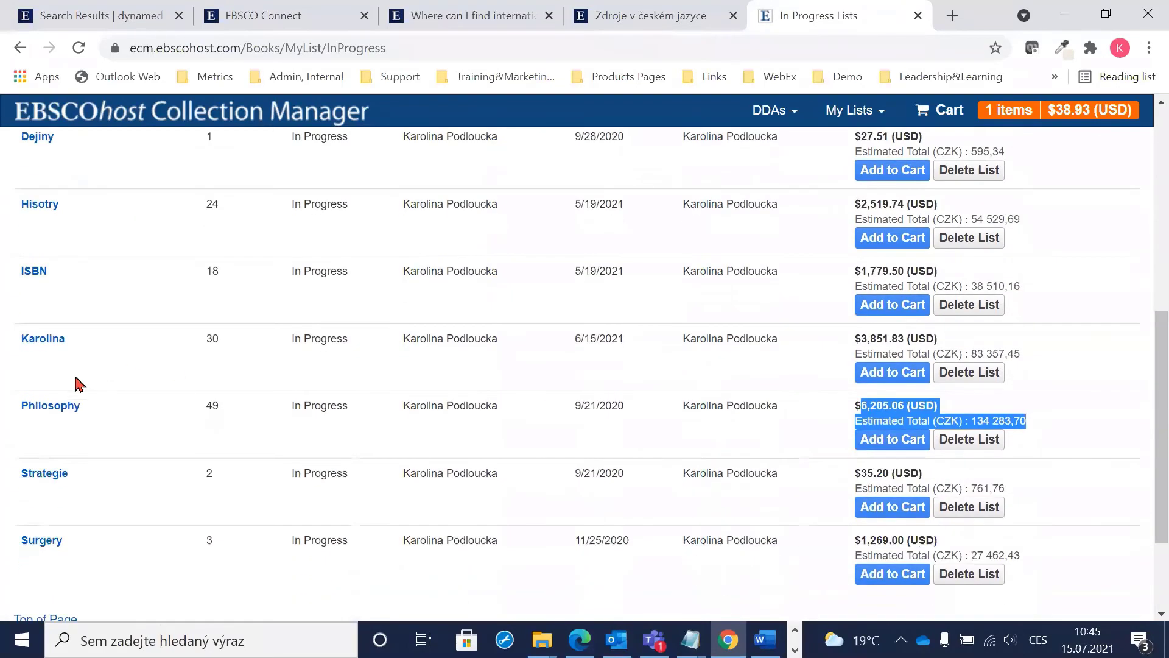
Open the Philosophy list and review its titles, prices and access models
click(44, 407)
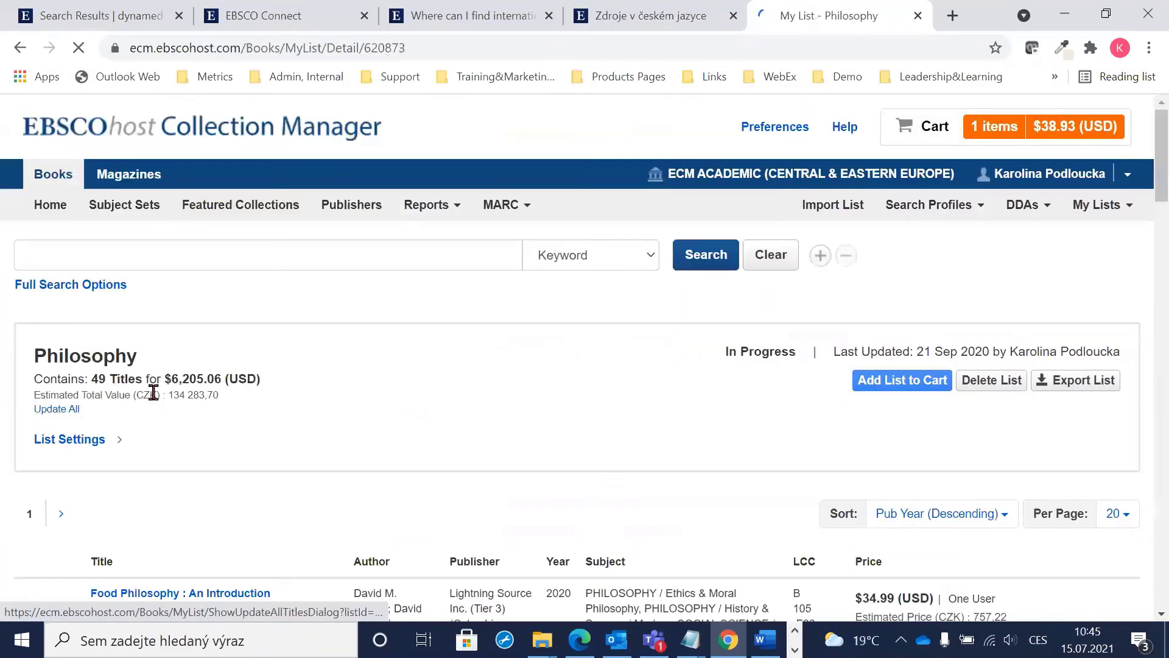
scroll(490, 411, down, 3)
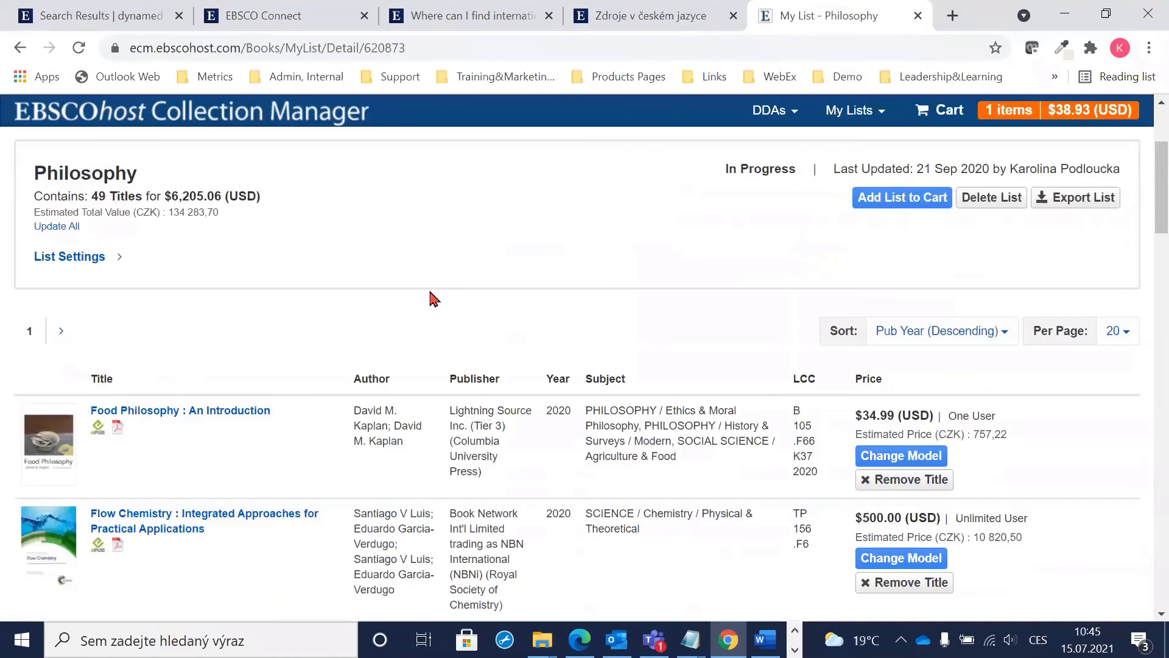
scroll(438, 304, down, 3)
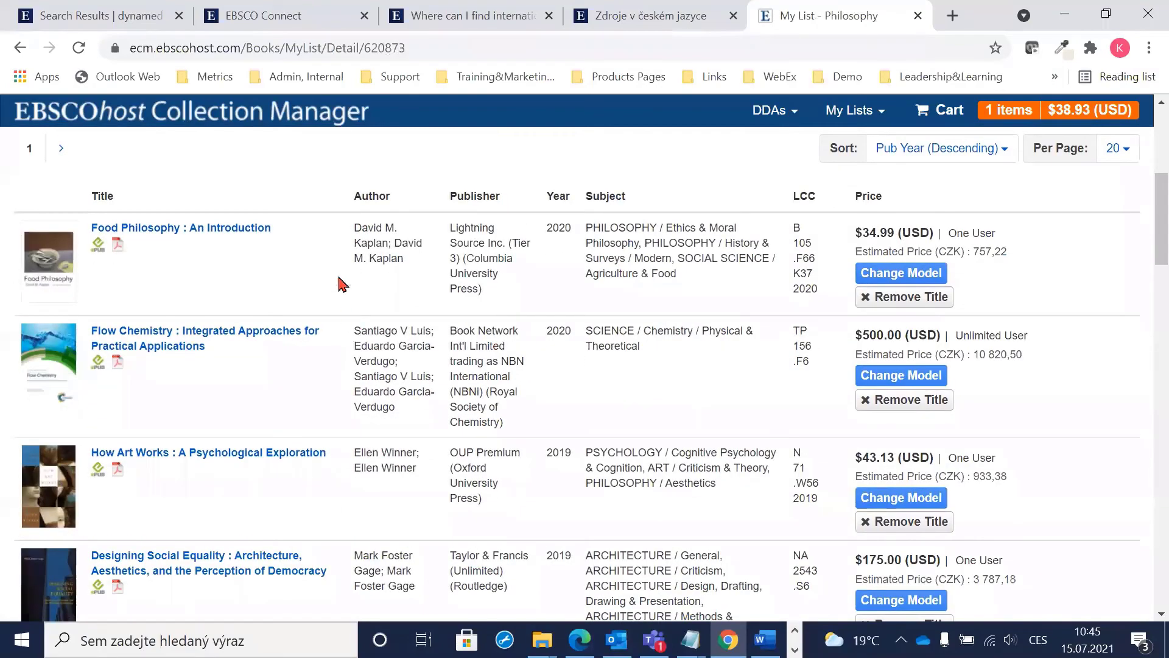
scroll(580, 428, up, 3)
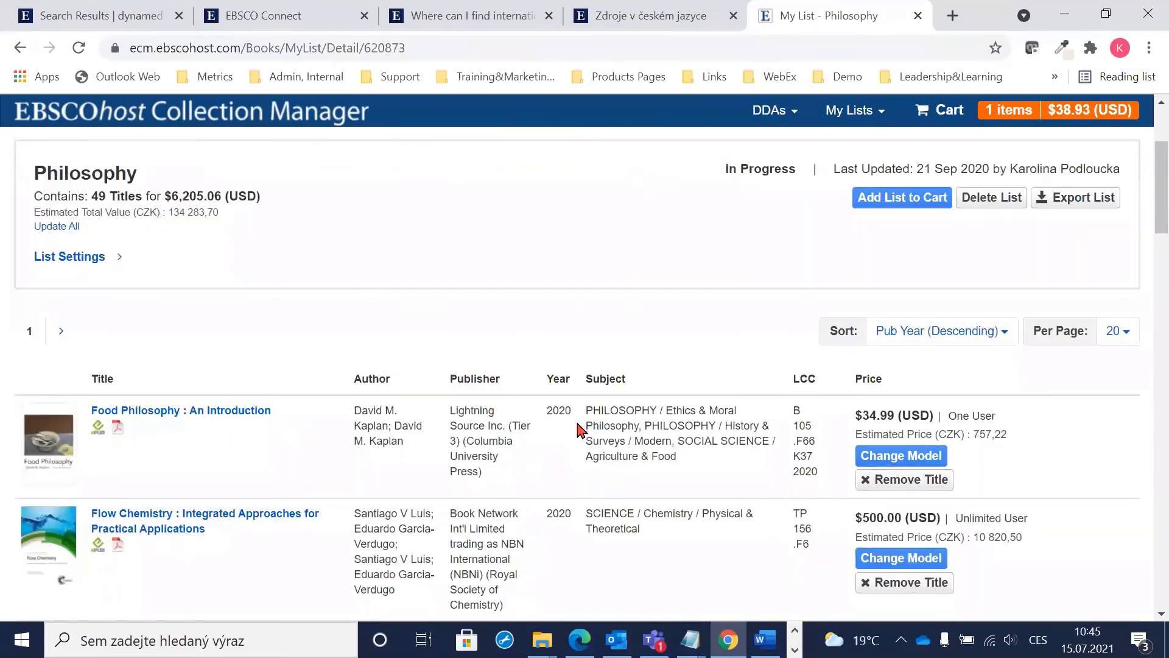
scroll(581, 429, down, 8)
scroll(580, 428, down, 3)
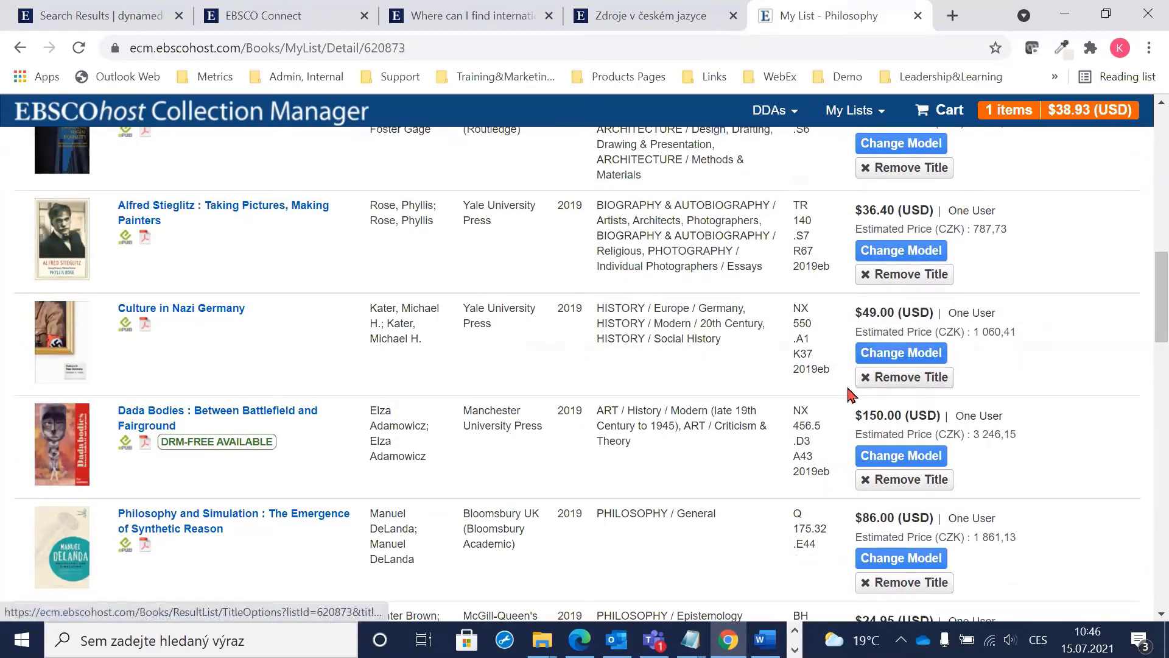
scroll(698, 367, up, 15)
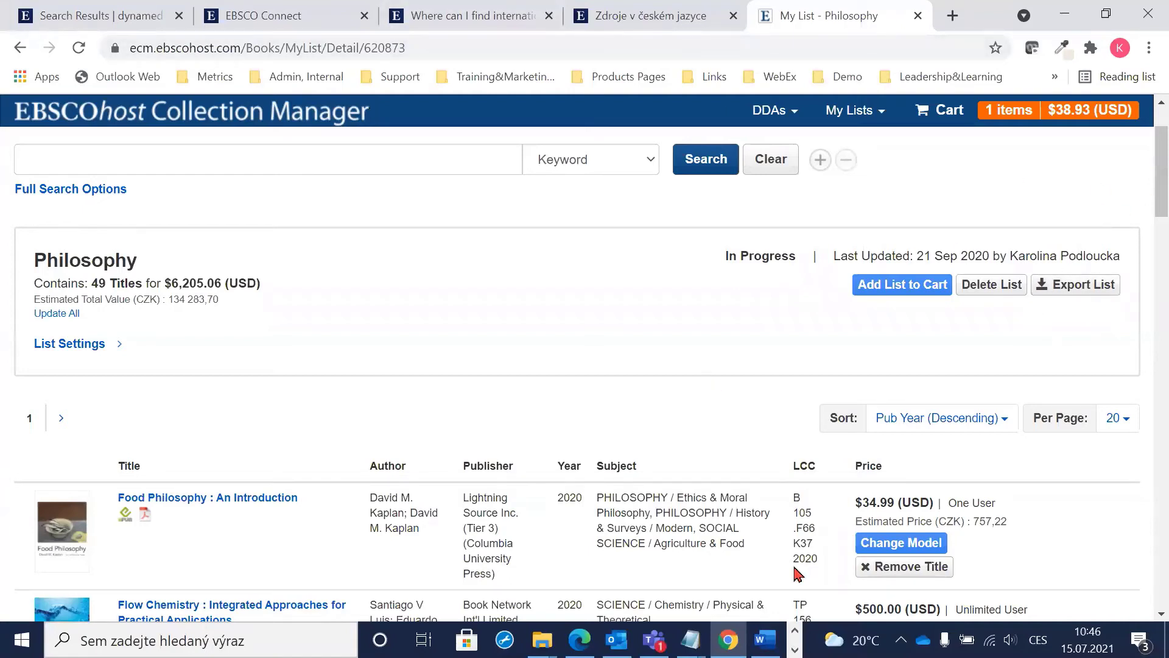
Return to the drama search results and set Drama in Education to the $225.00 Three User option
click(20, 49)
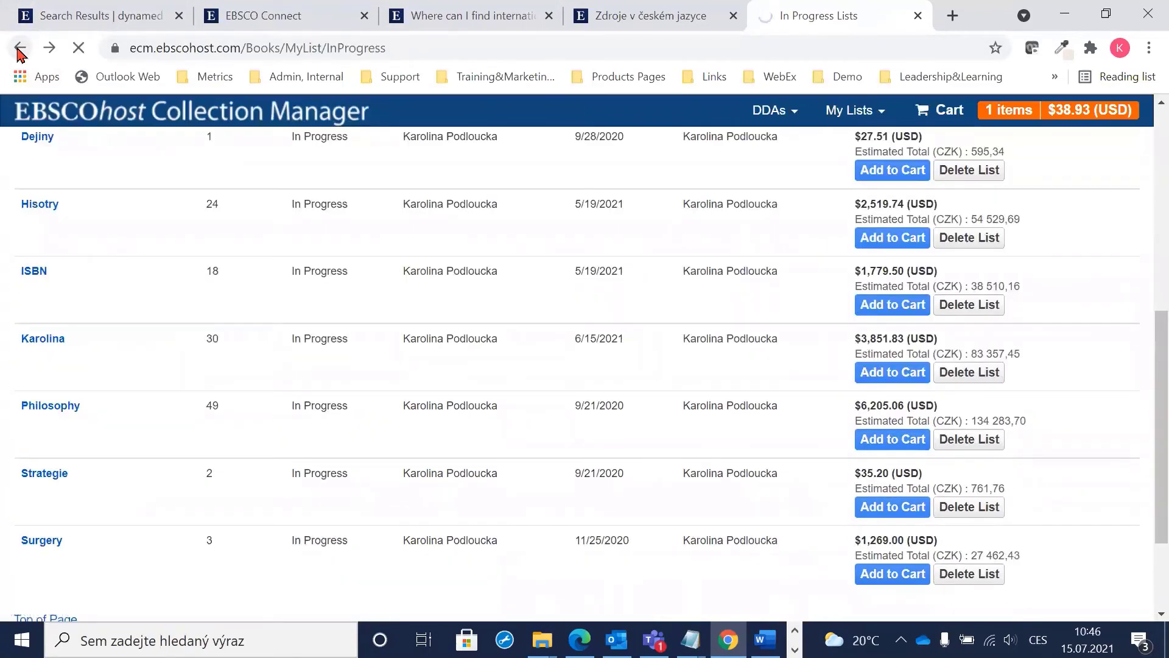
click(20, 49)
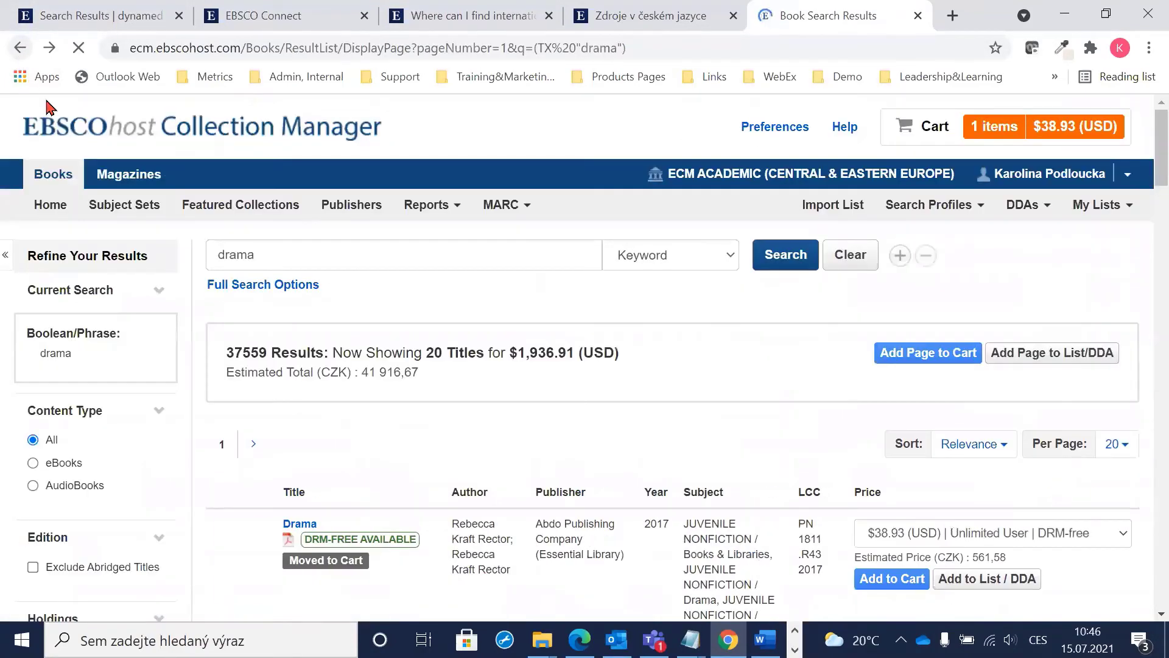
scroll(590, 443, down, 1)
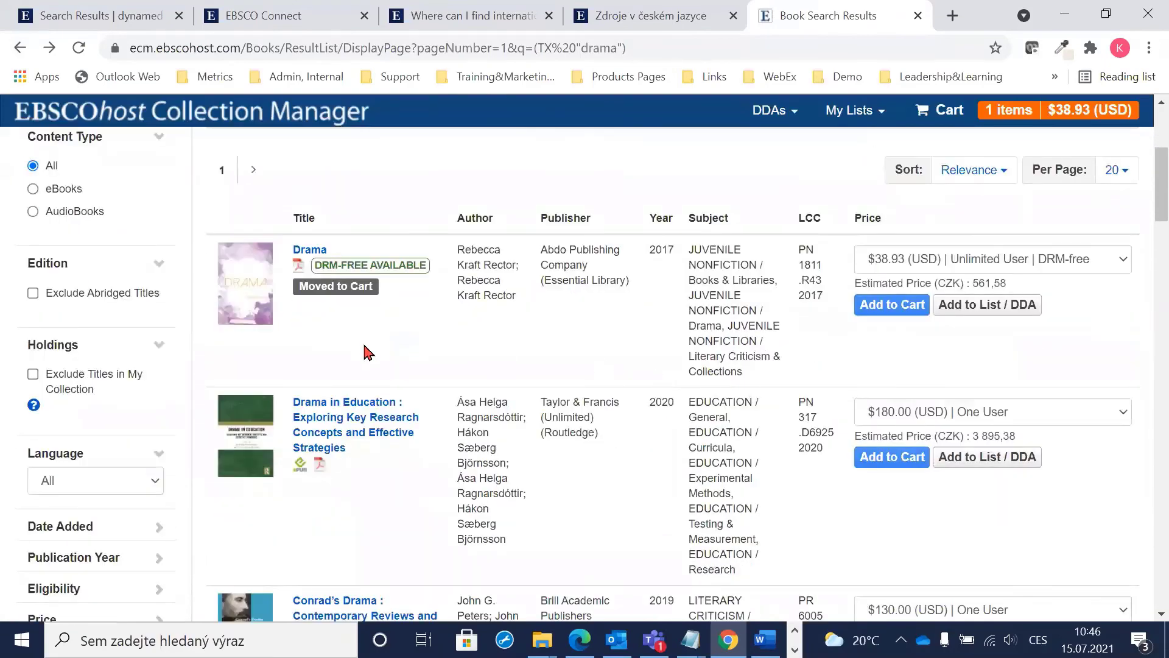
scroll(252, 312, down, 1)
click(998, 321)
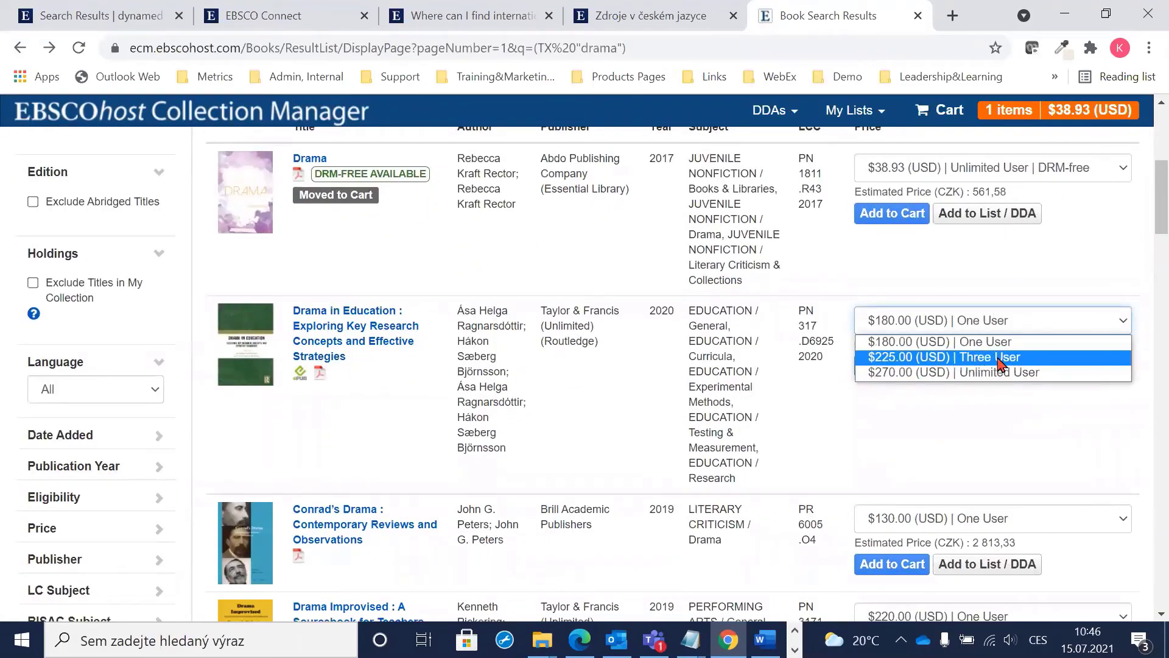
key(Escape)
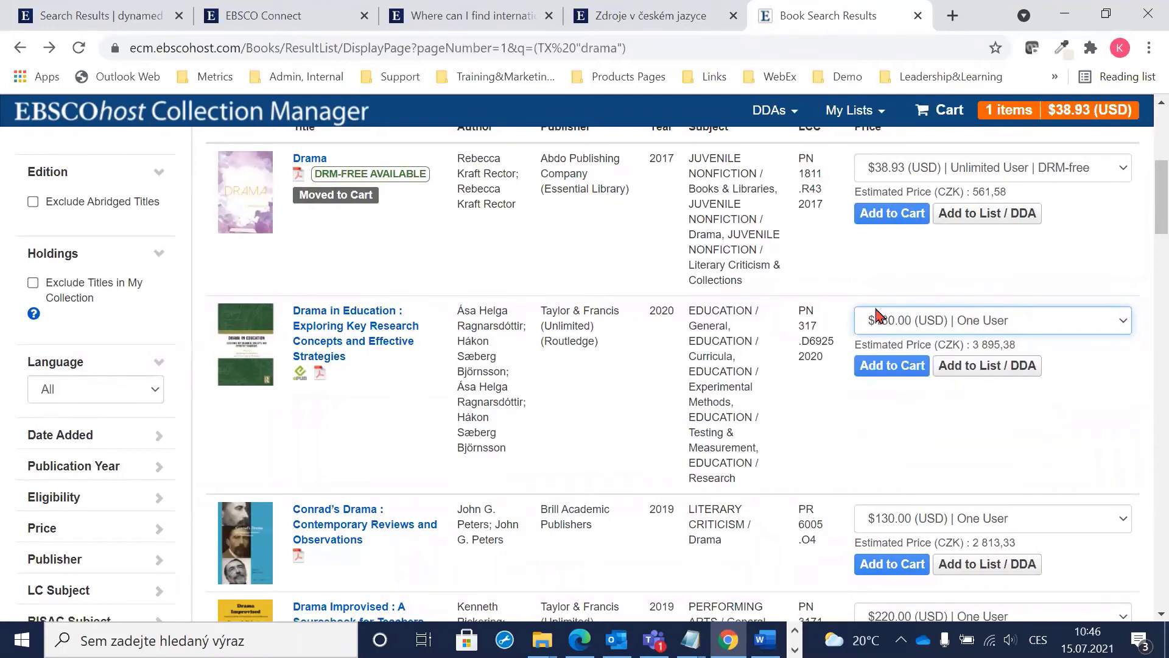
key(Down)
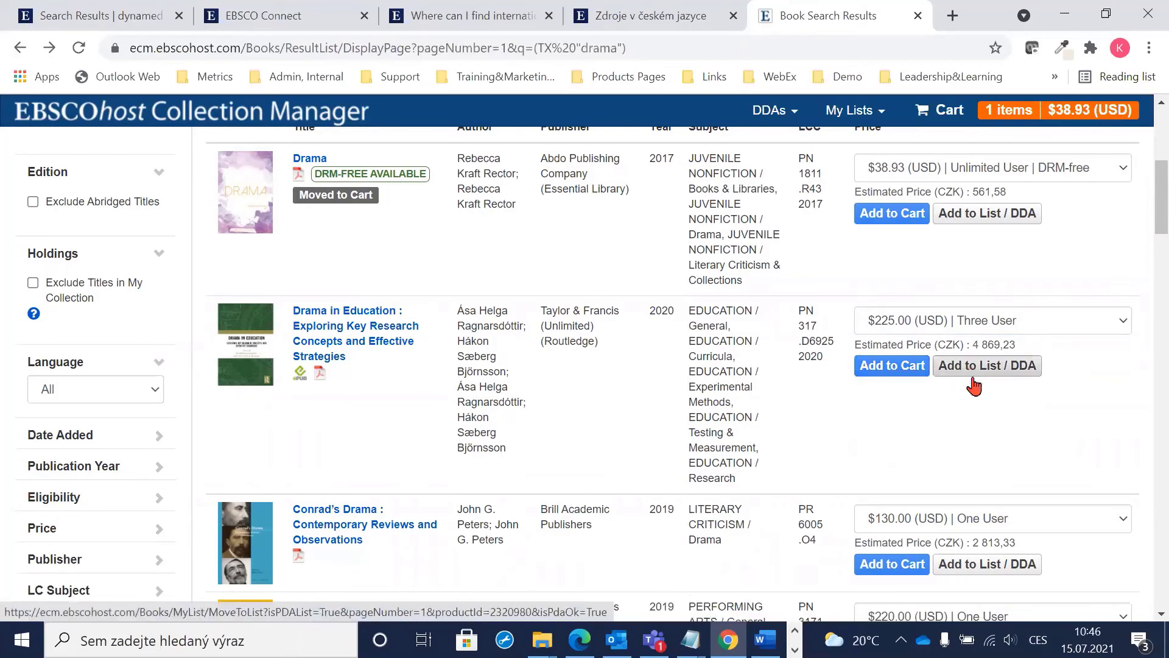
Start assigning Drama in Education to a list or DDA and compare the choices offered for each
click(993, 369)
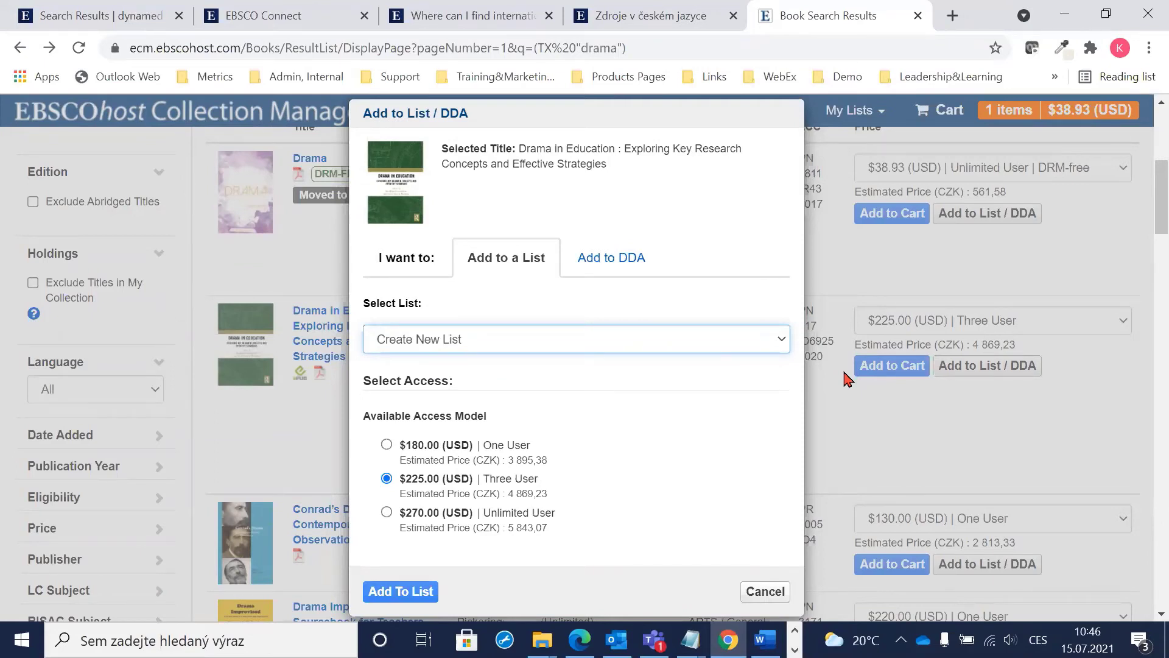
click(627, 261)
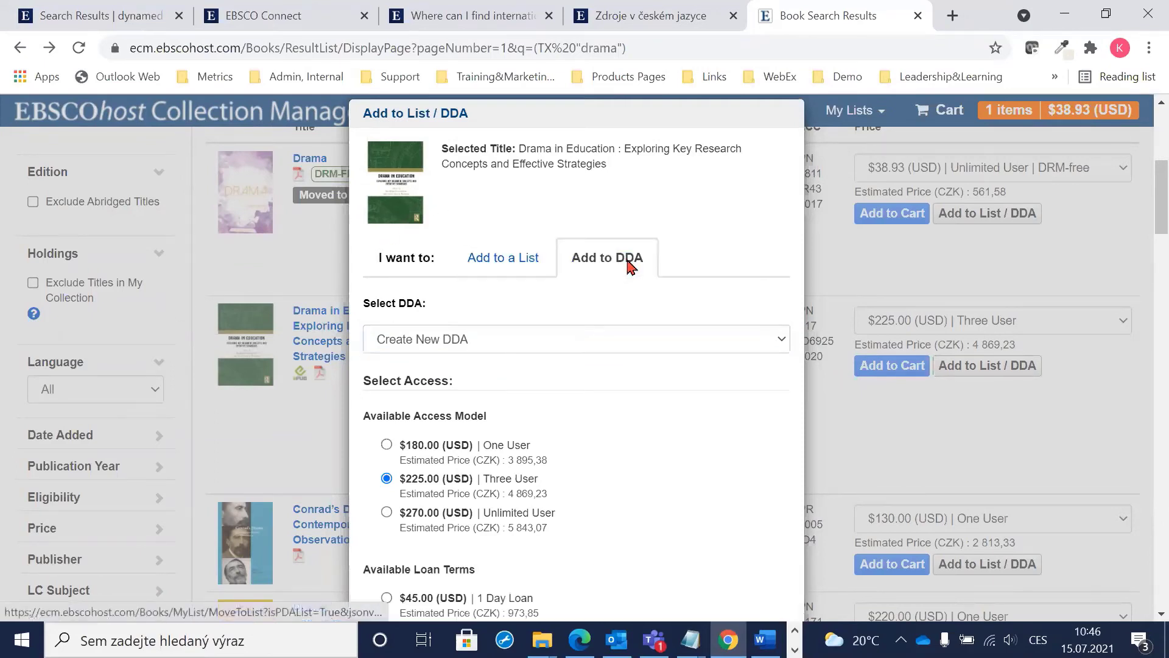
click(510, 268)
click(624, 256)
click(513, 259)
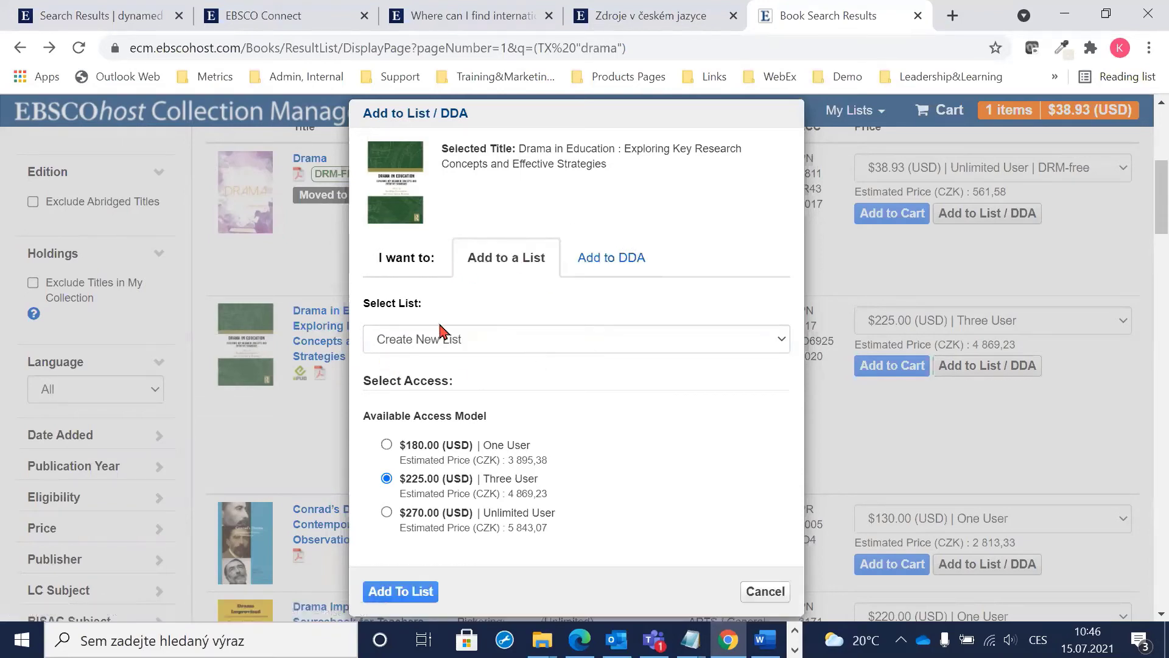
Add Drama in Education with Three User access to the existing in-progress list Hisotry
click(419, 342)
click(422, 343)
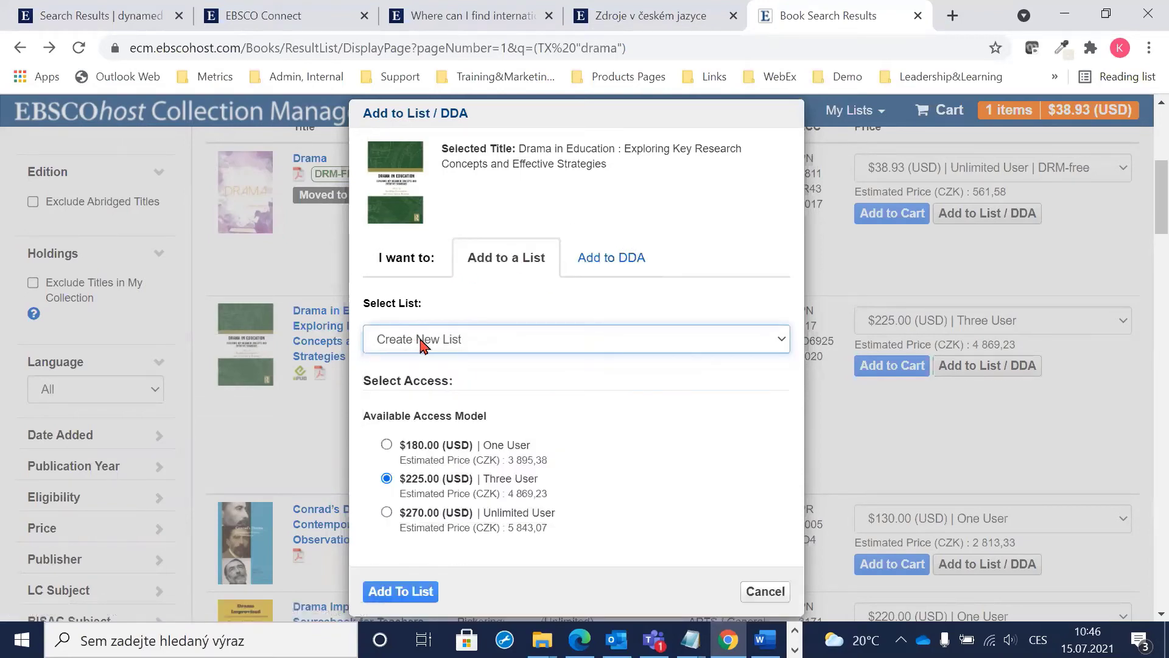
click(452, 342)
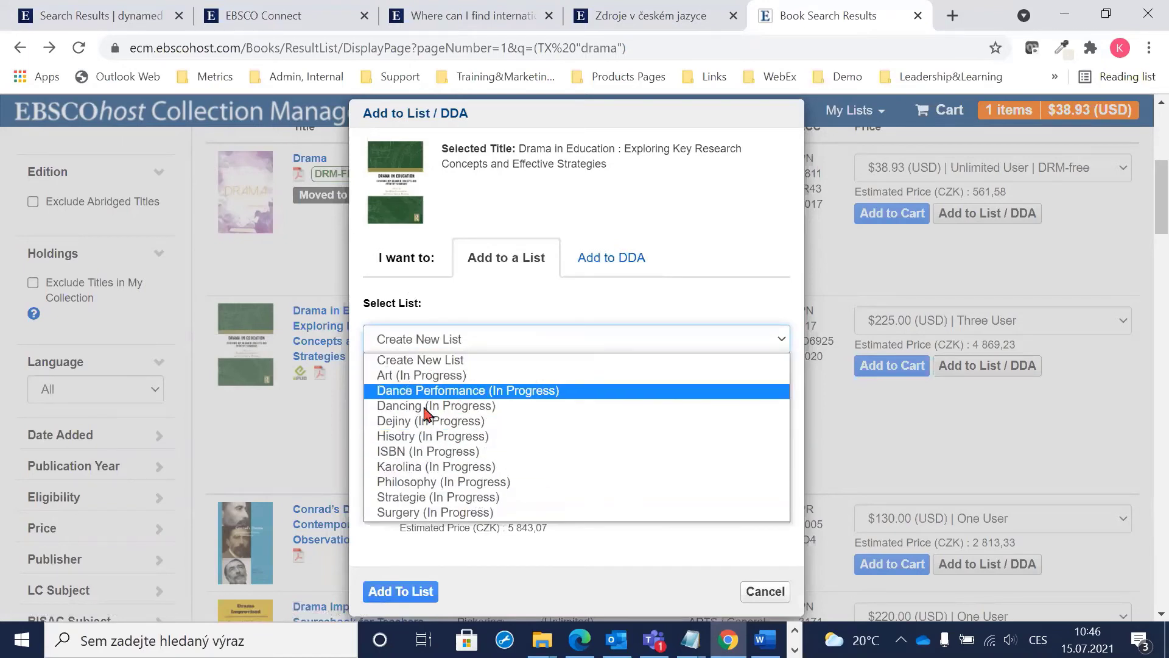
click(456, 437)
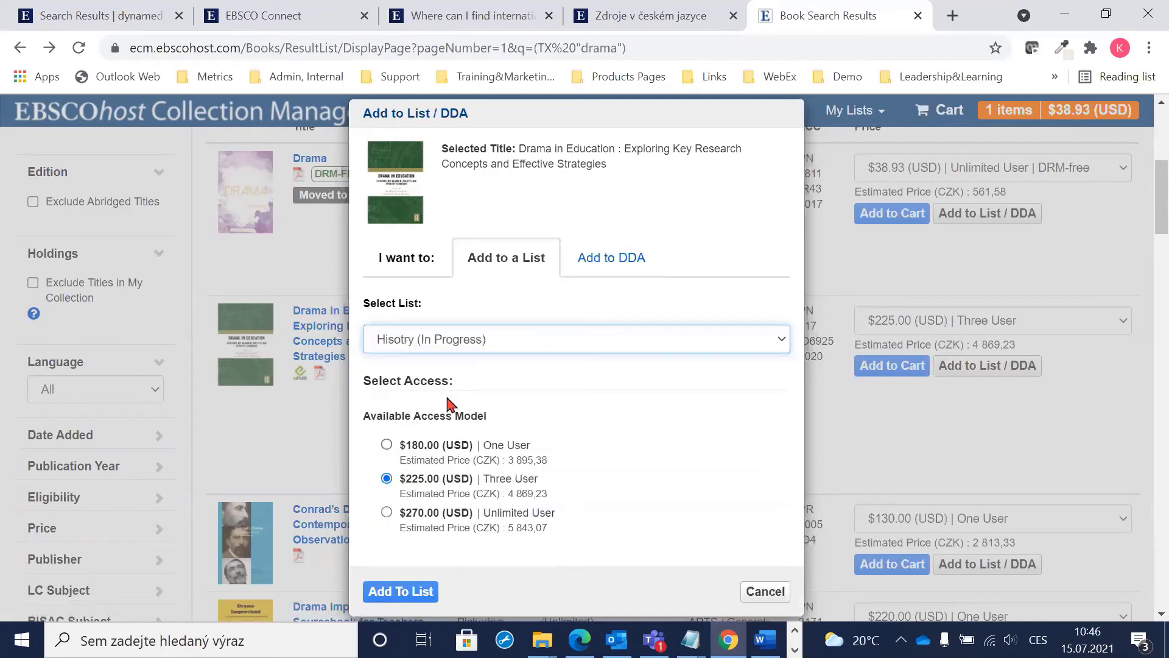
click(403, 592)
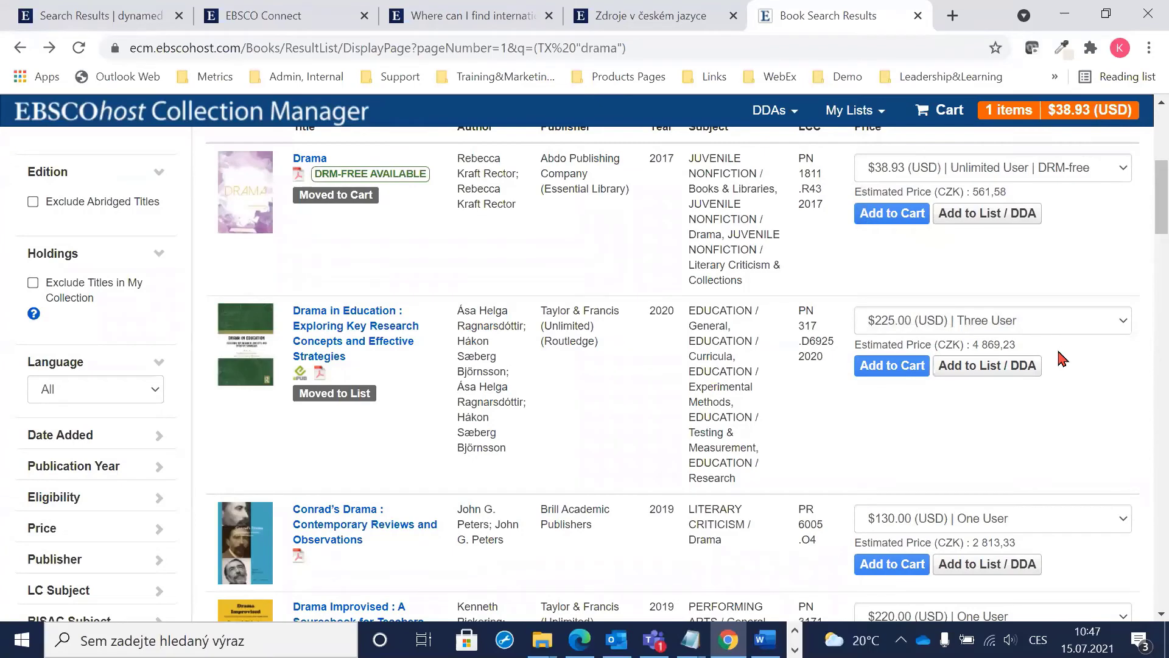
Go back to the in-progress lists and add the whole Hisotry list to the cart
scroll(705, 372, up, 6)
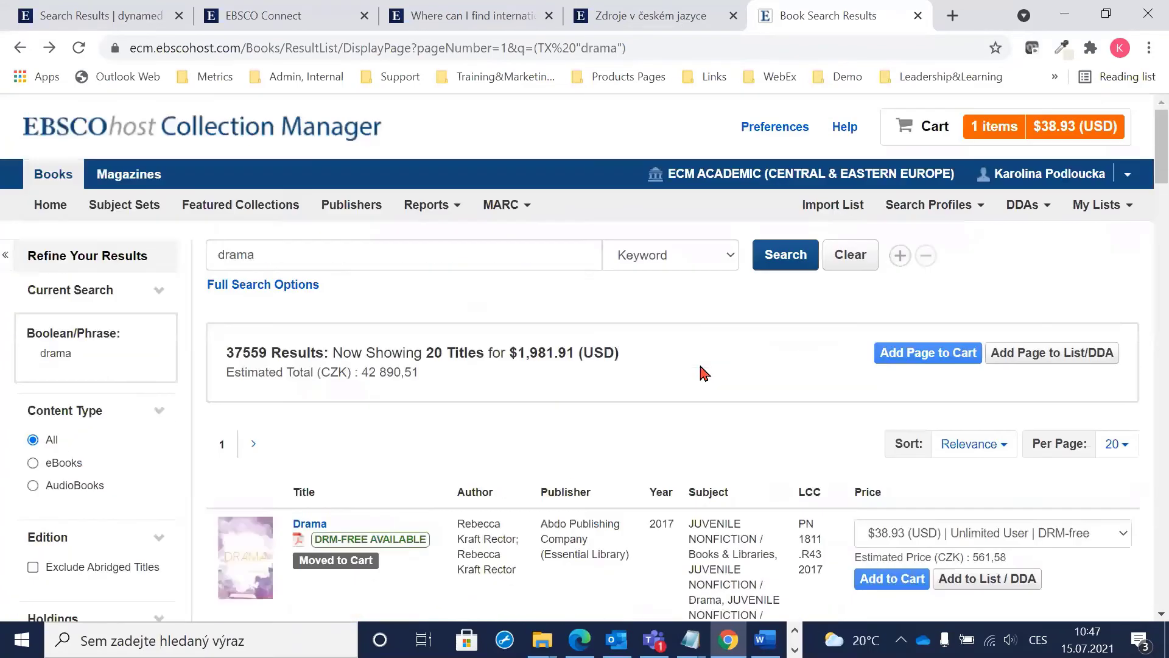
click(1099, 206)
click(1083, 276)
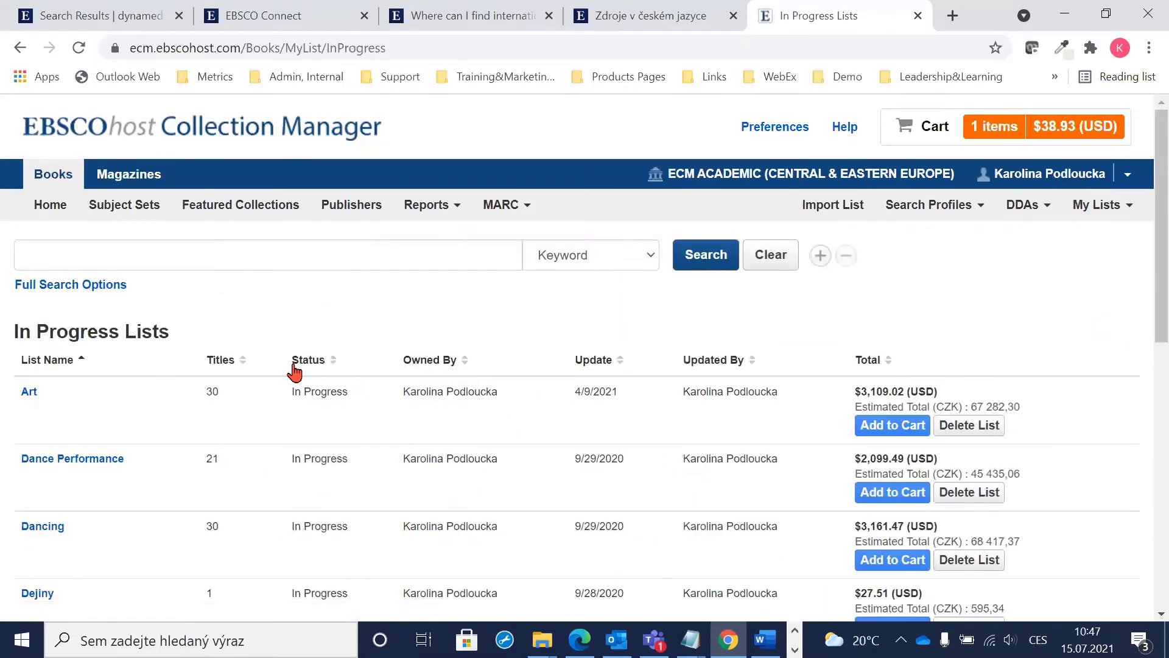
scroll(295, 373, down, 3)
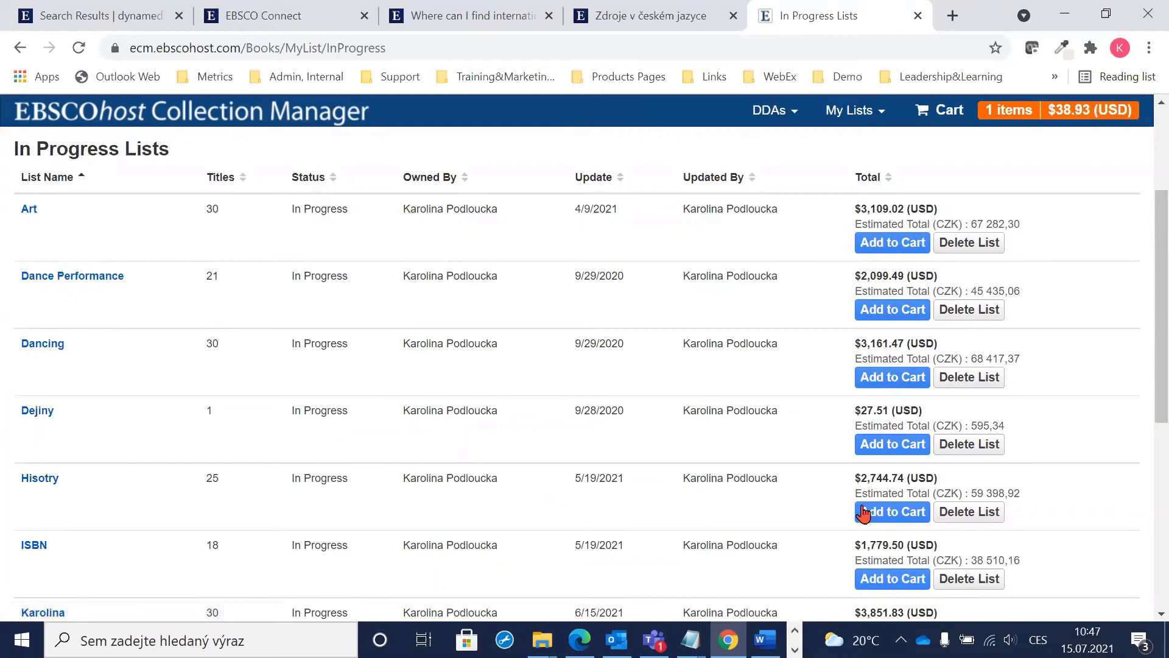
click(883, 513)
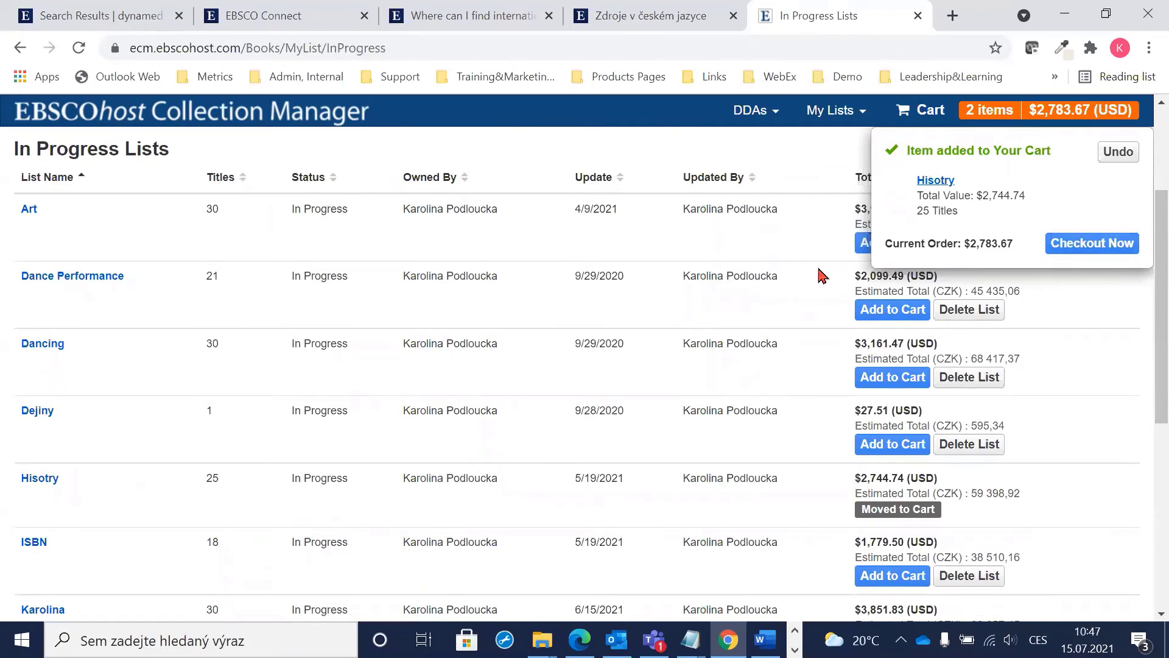
Open the shopping cart and review its items, the order summary and the terms
scroll(916, 236, up, 3)
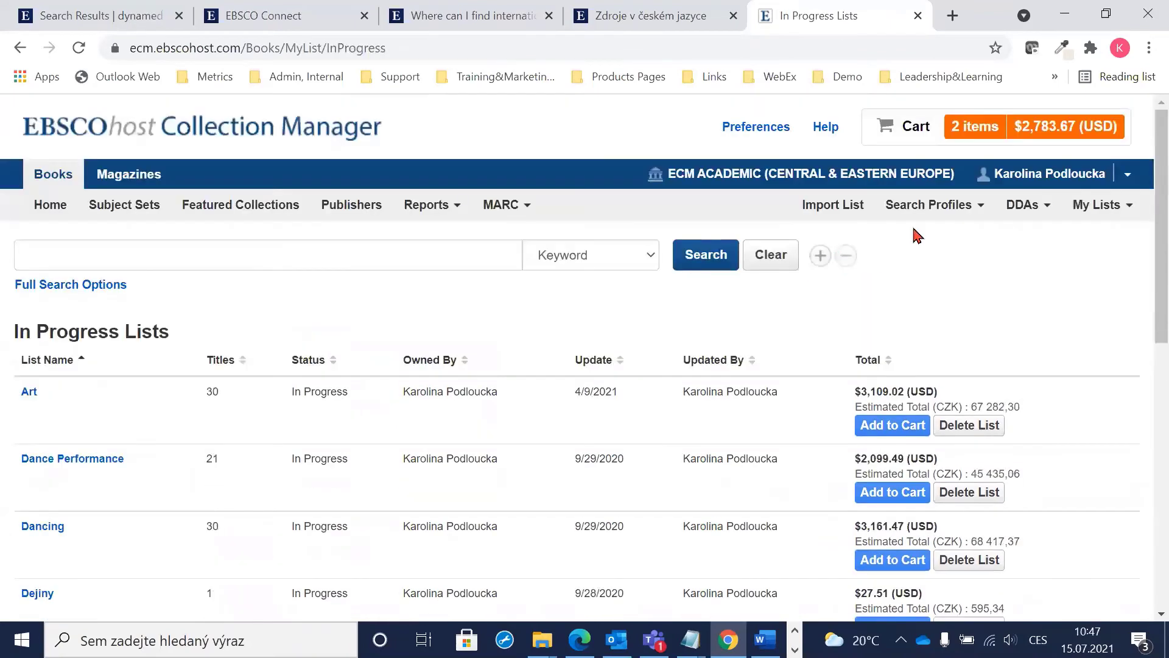
click(1033, 139)
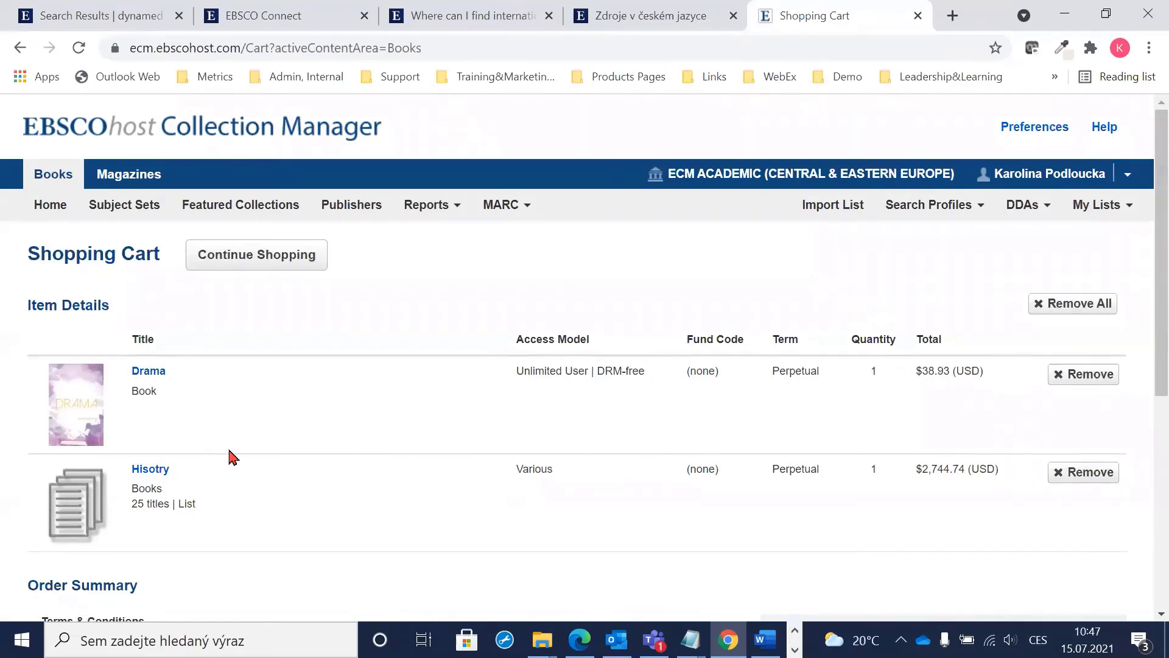
scroll(237, 454, down, 5)
scroll(352, 420, up, 3)
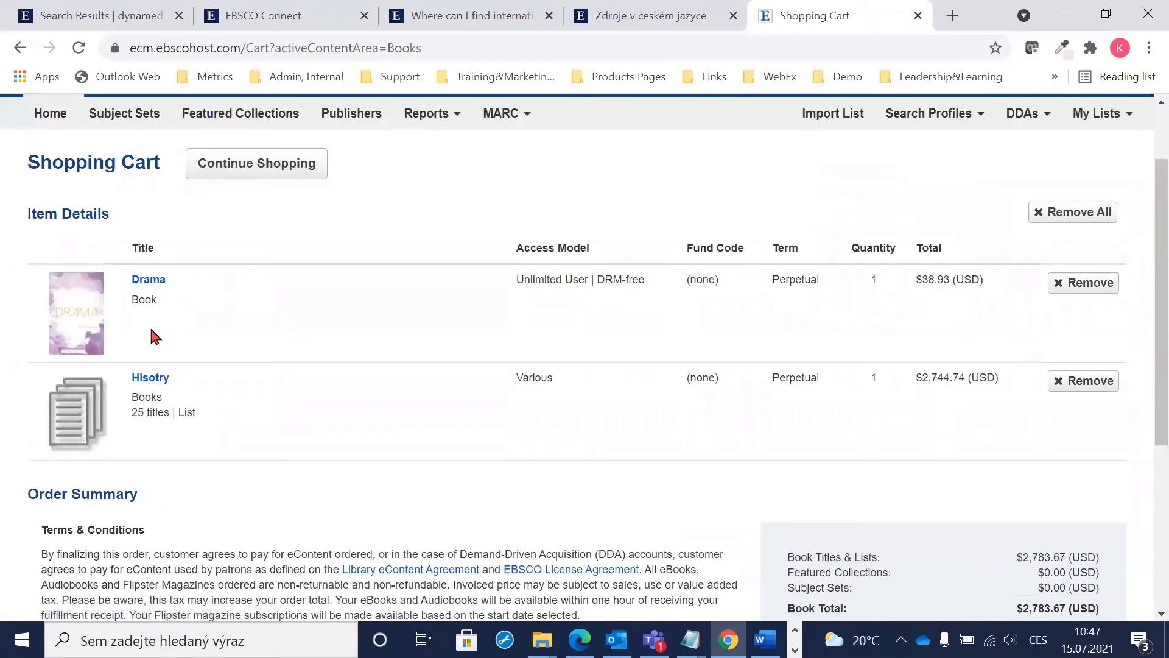
scroll(376, 390, down, 5)
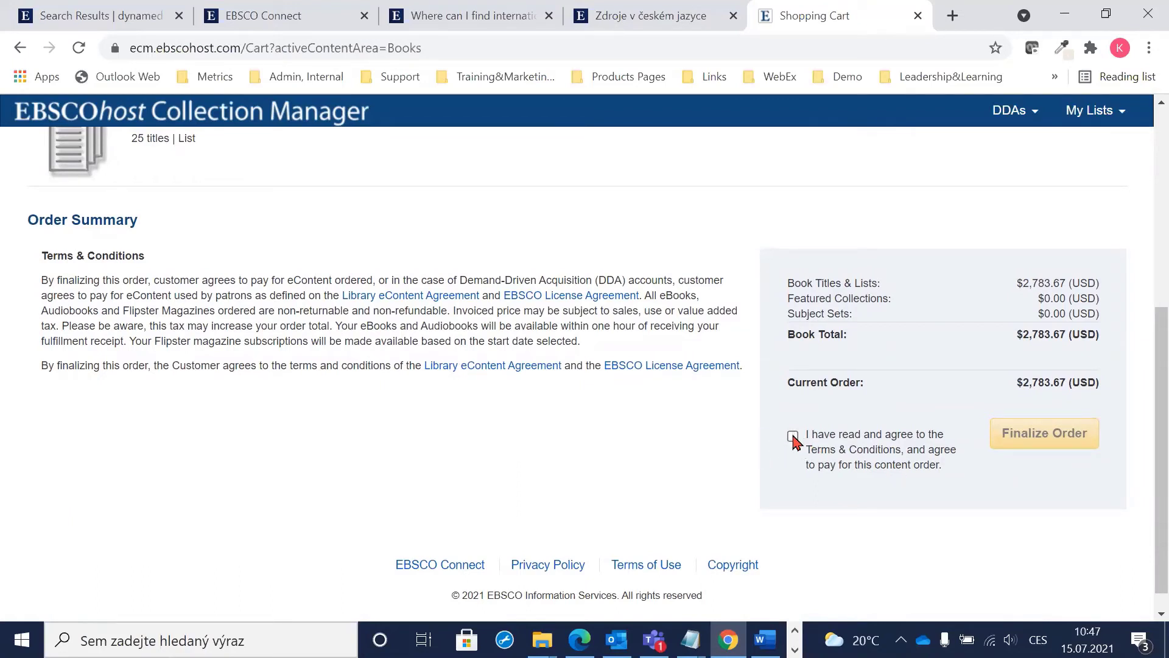
Accept the Terms & Conditions for the current order, withdraw the acceptance and return to the cart's item details
click(792, 436)
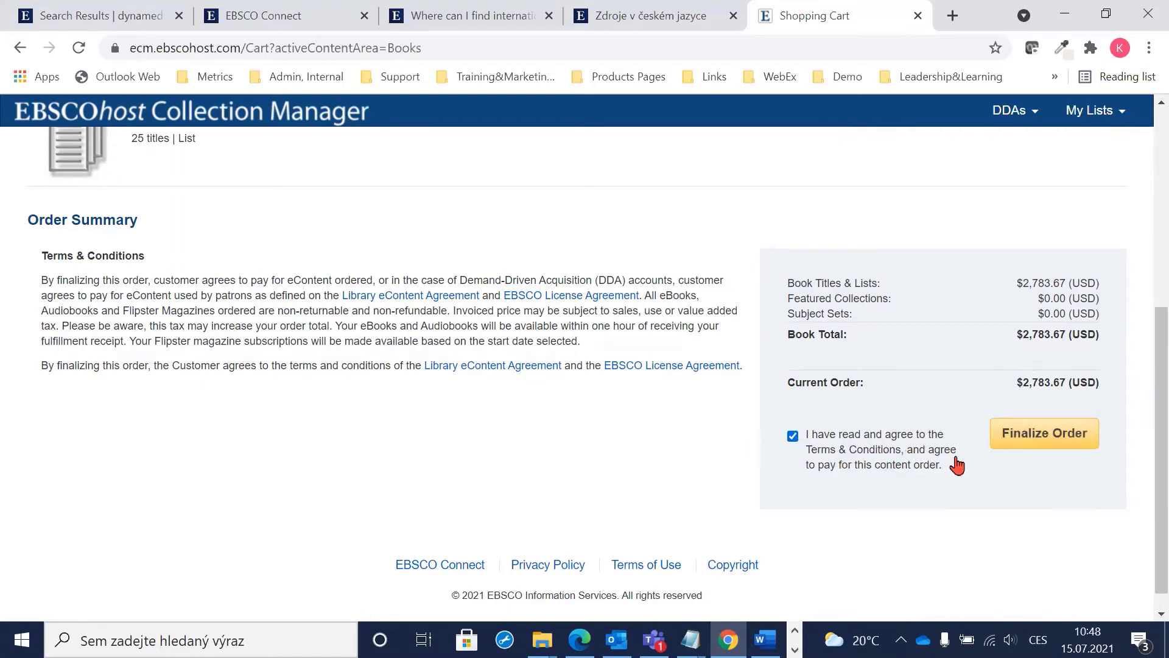
click(792, 436)
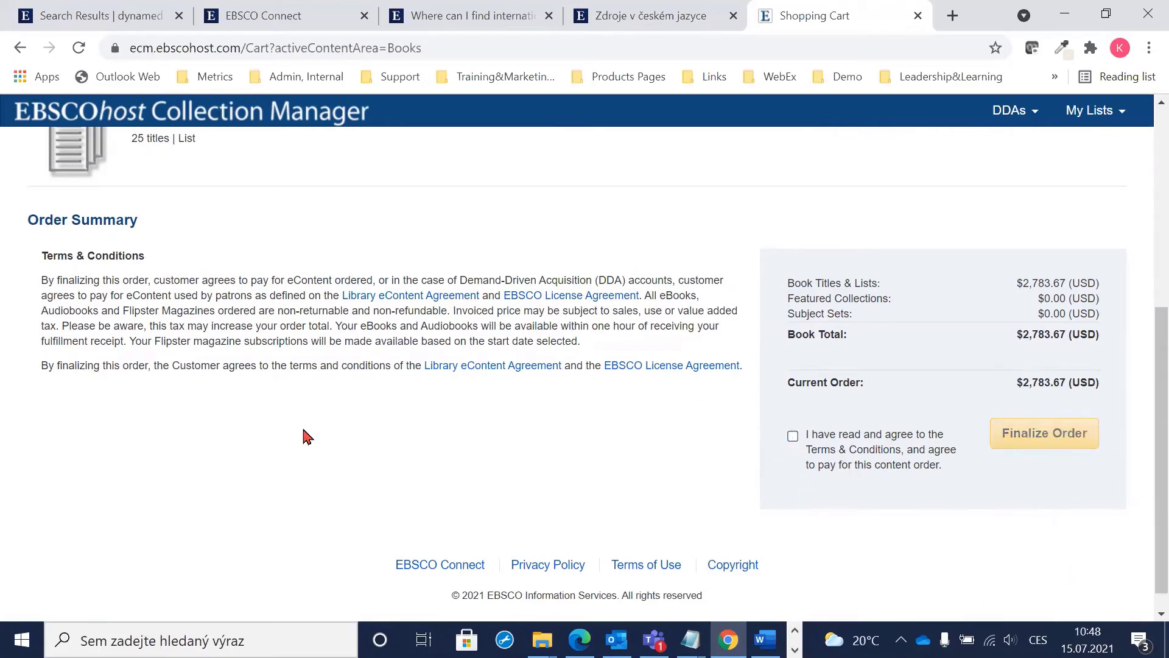
scroll(308, 423, up, 6)
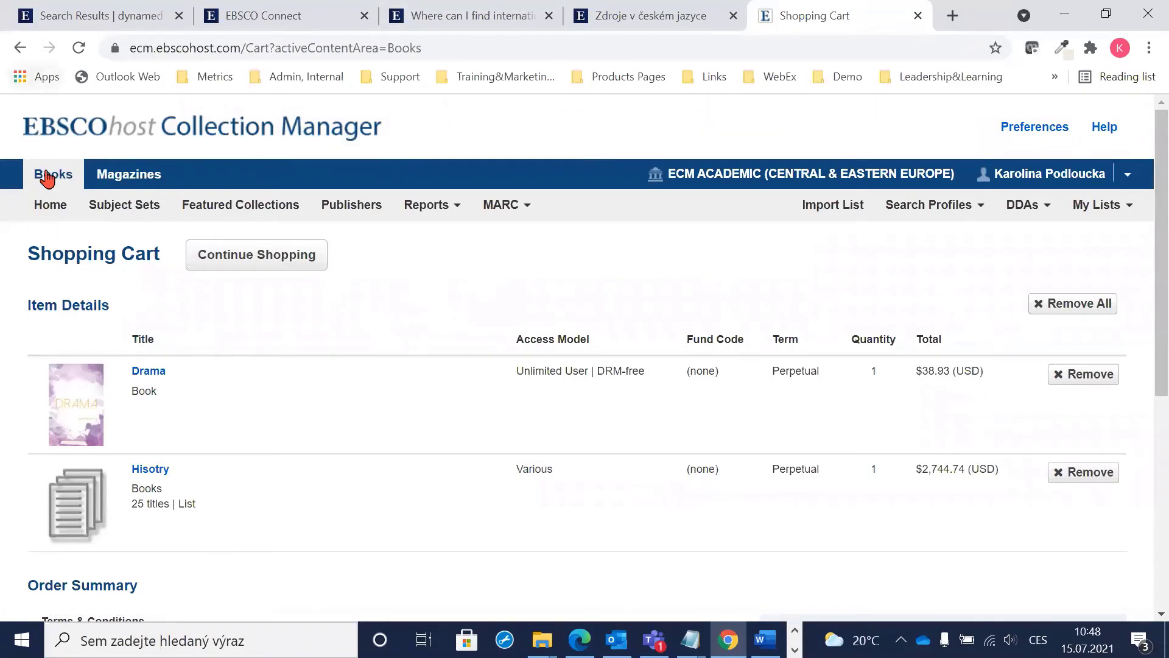
Leave the shopping cart and return to the Books home page
click(50, 207)
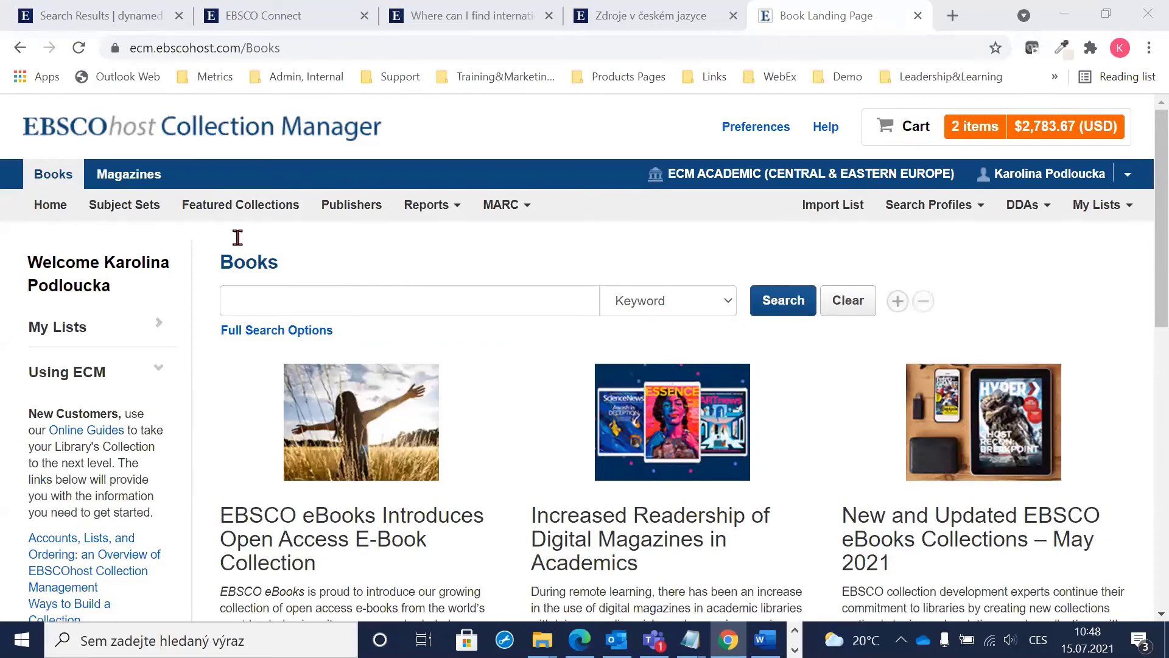
click(264, 296)
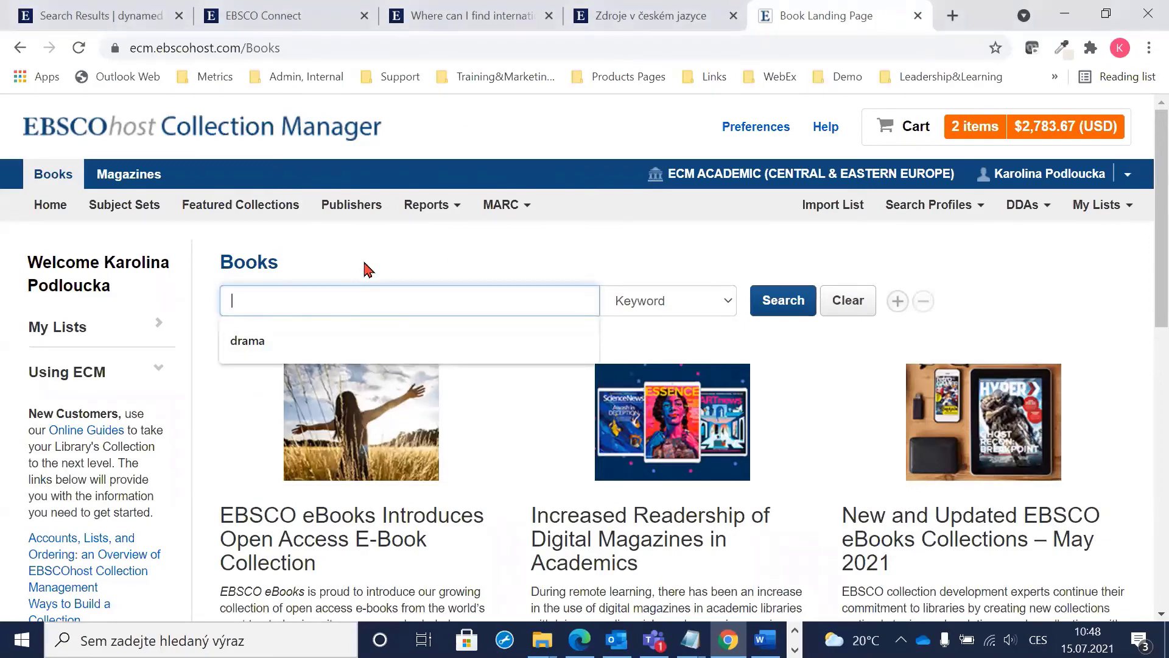
click(360, 239)
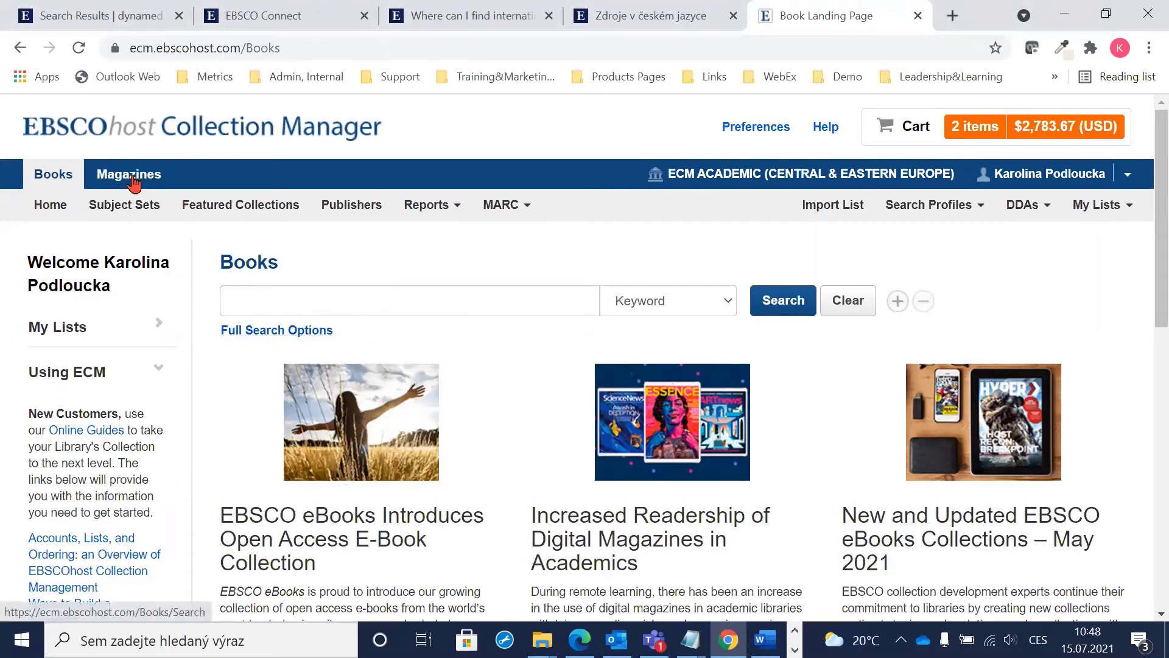
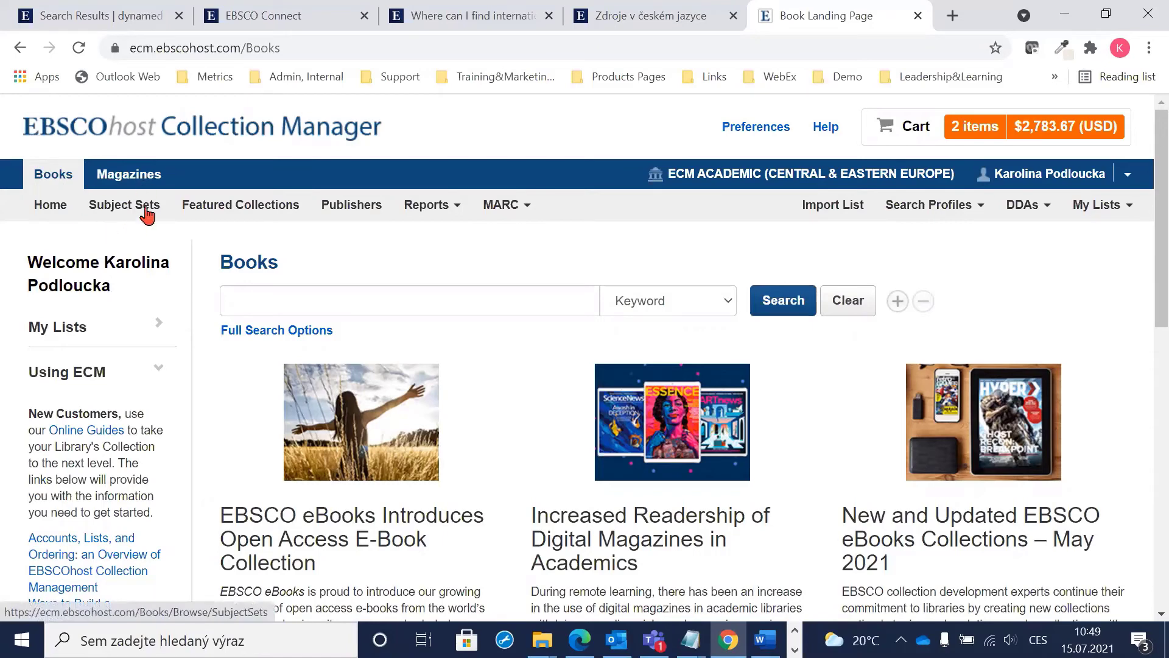
Open the Subject Sets and look through the available subject categories
click(145, 209)
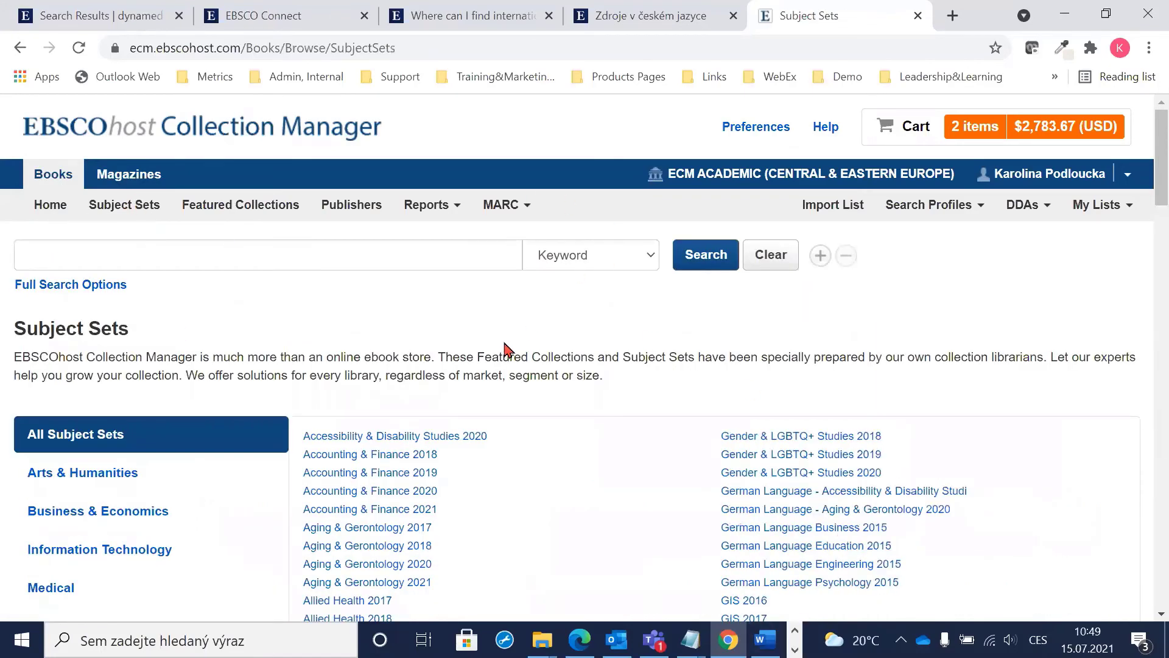
scroll(500, 350, down, 3)
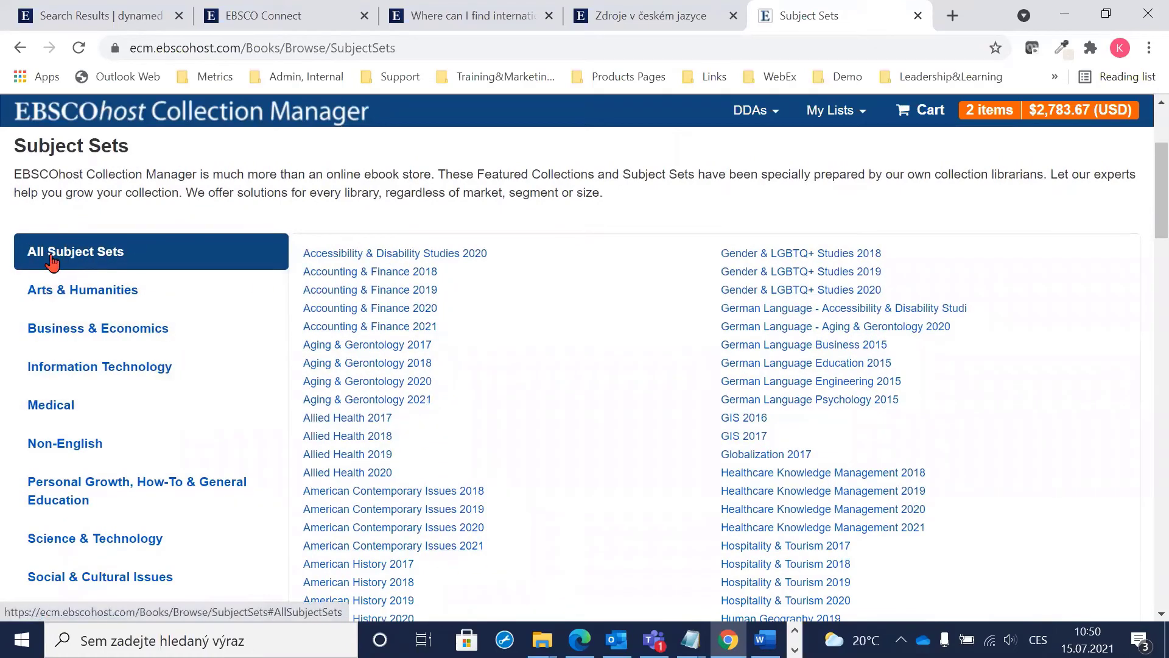
click(65, 247)
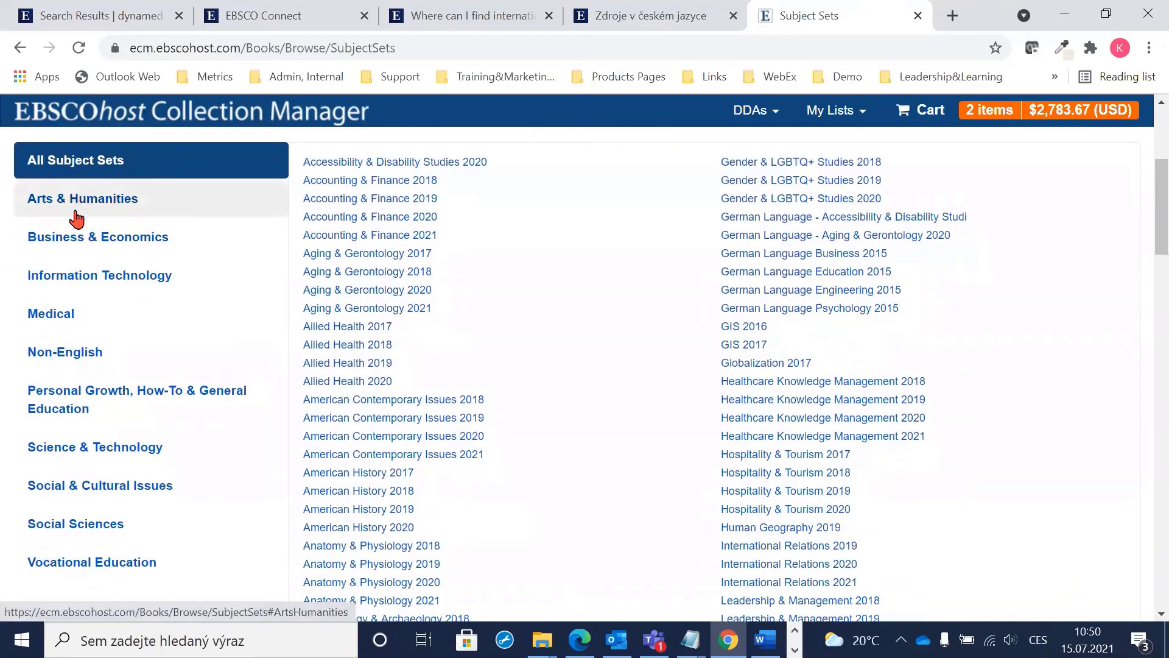
scroll(122, 243, down, 1)
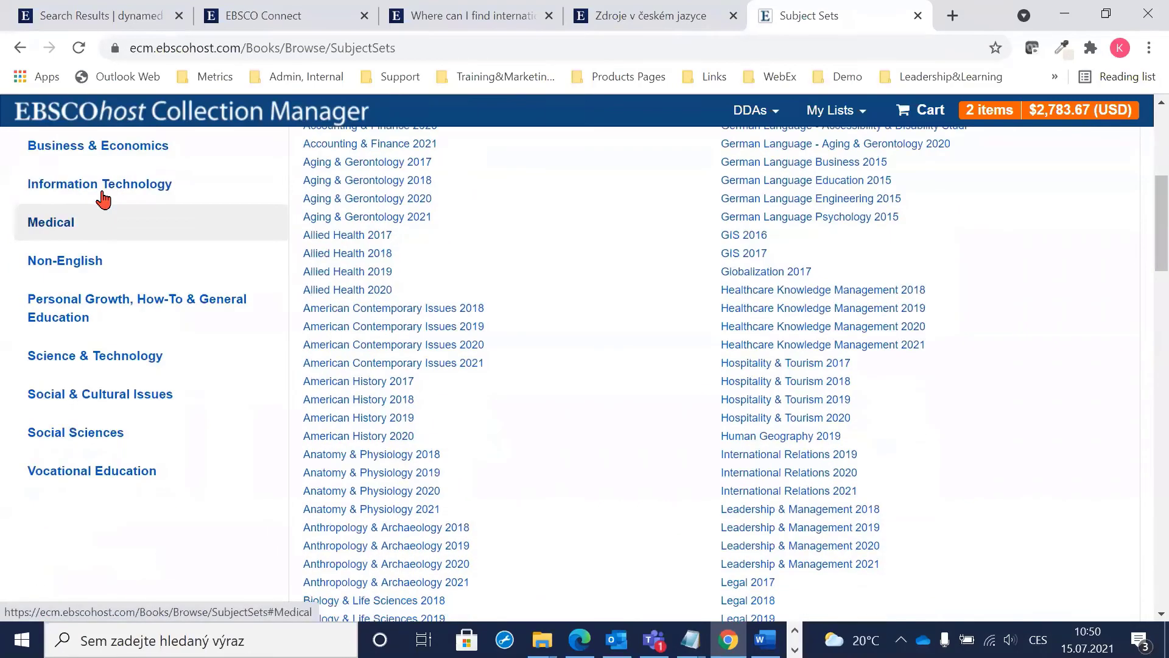
scroll(130, 438, up, 1)
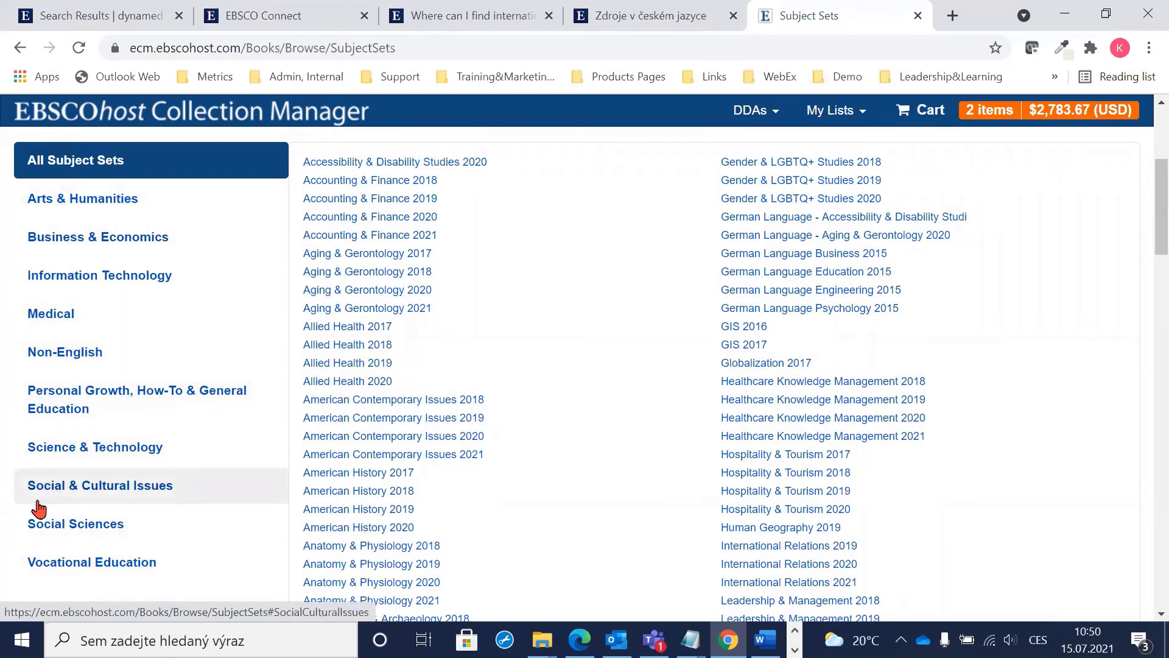
List the Social & Cultural Issues subject sets and open Contemporary Social Issues 2020
click(97, 485)
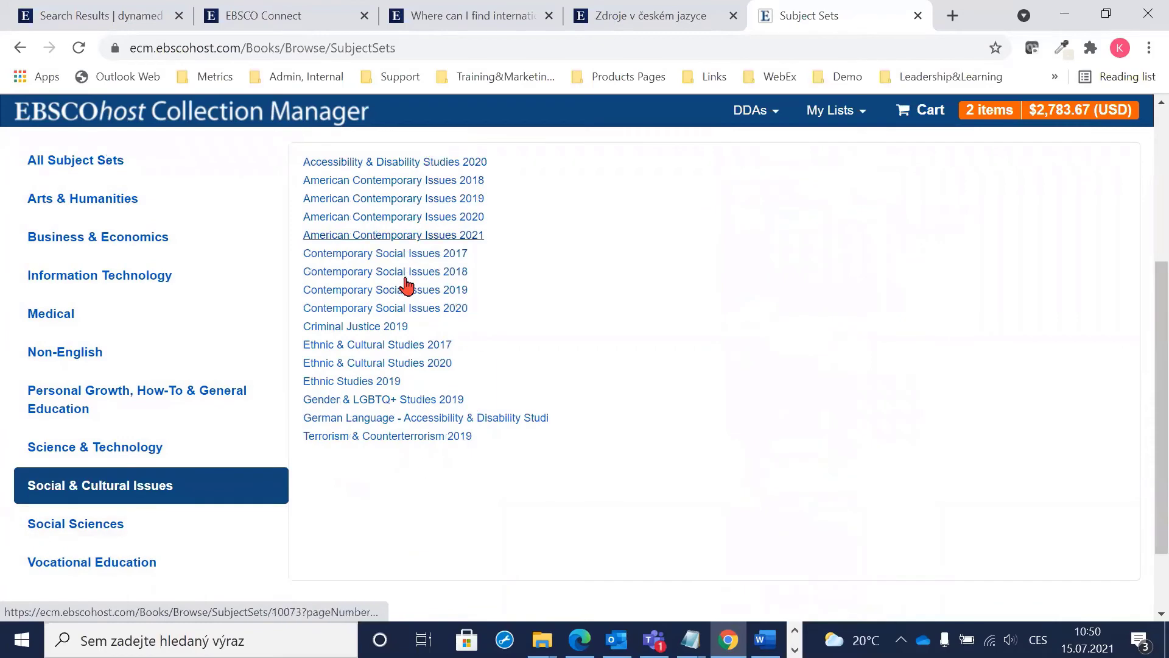
scroll(477, 412, up, 2)
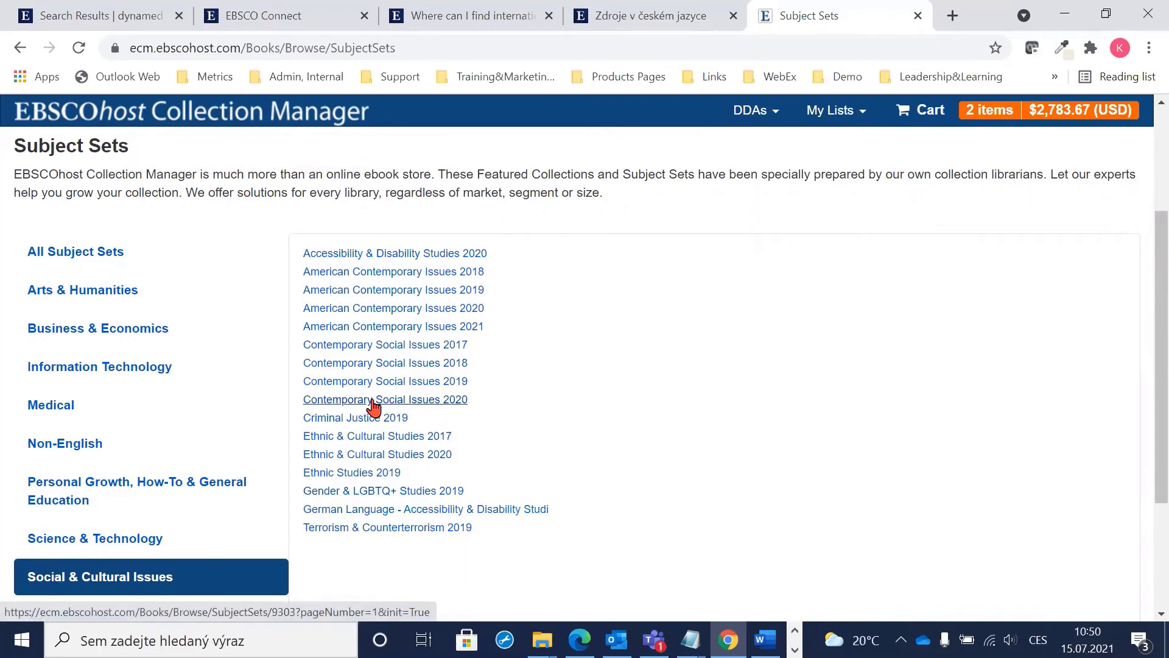
click(423, 404)
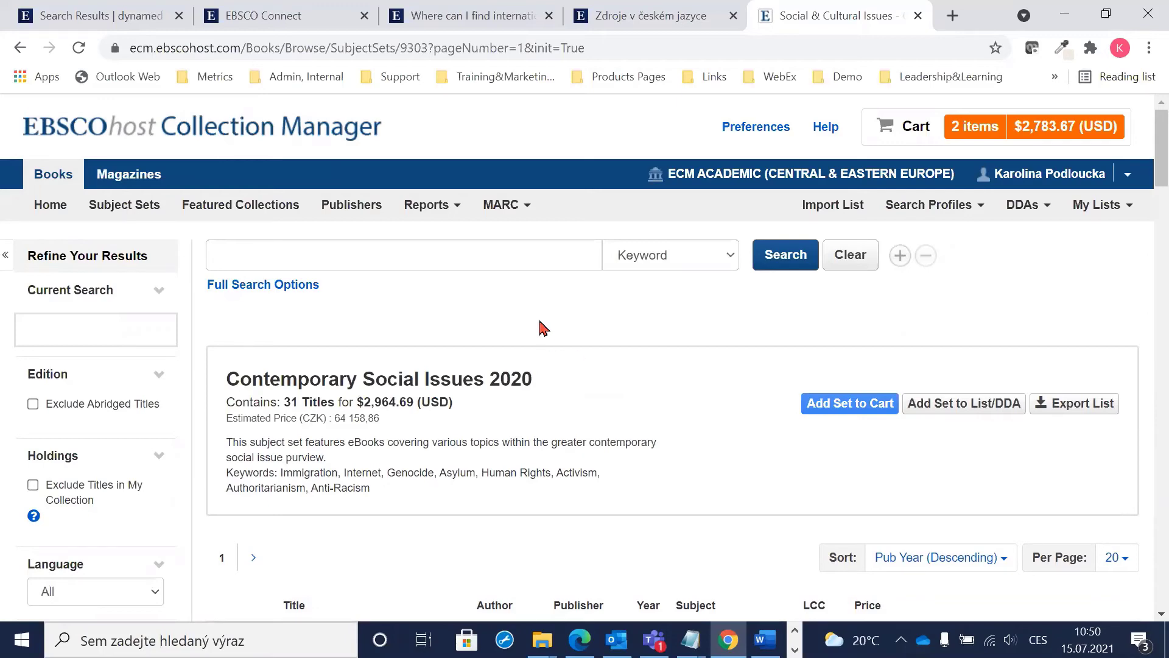
Highlight the Contemporary Social Issues 2020 set's title, description and keywords to review them
scroll(542, 326, down, 3)
drag(232, 196, 551, 203)
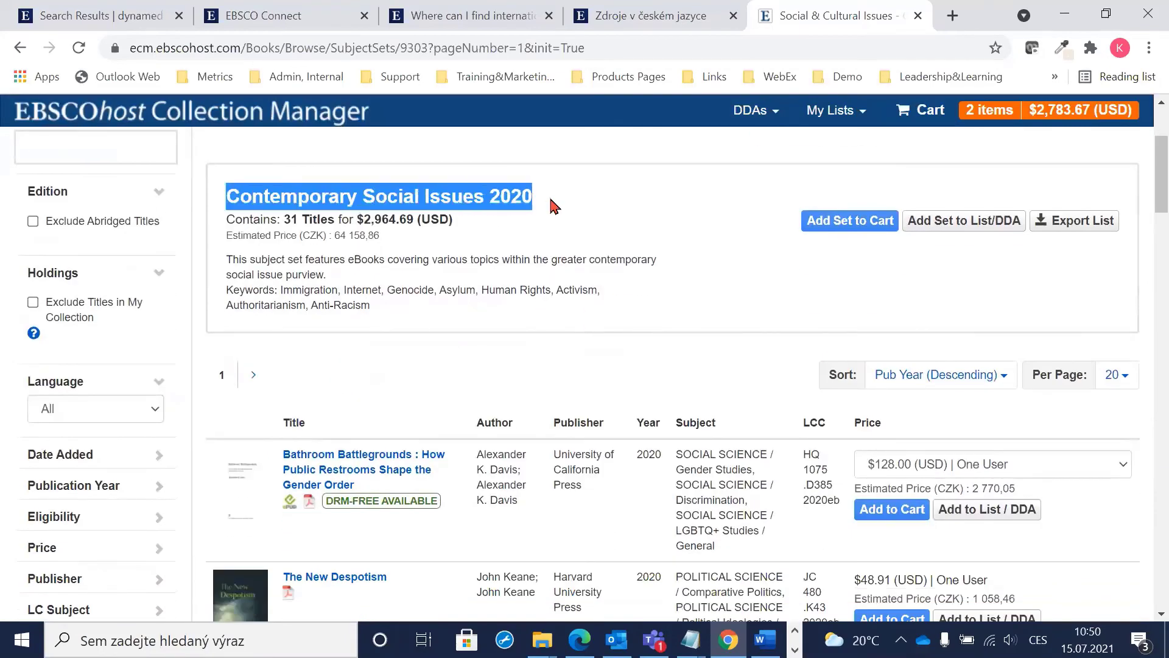
drag(226, 260, 390, 291)
click(219, 264)
drag(221, 261, 411, 308)
click(322, 304)
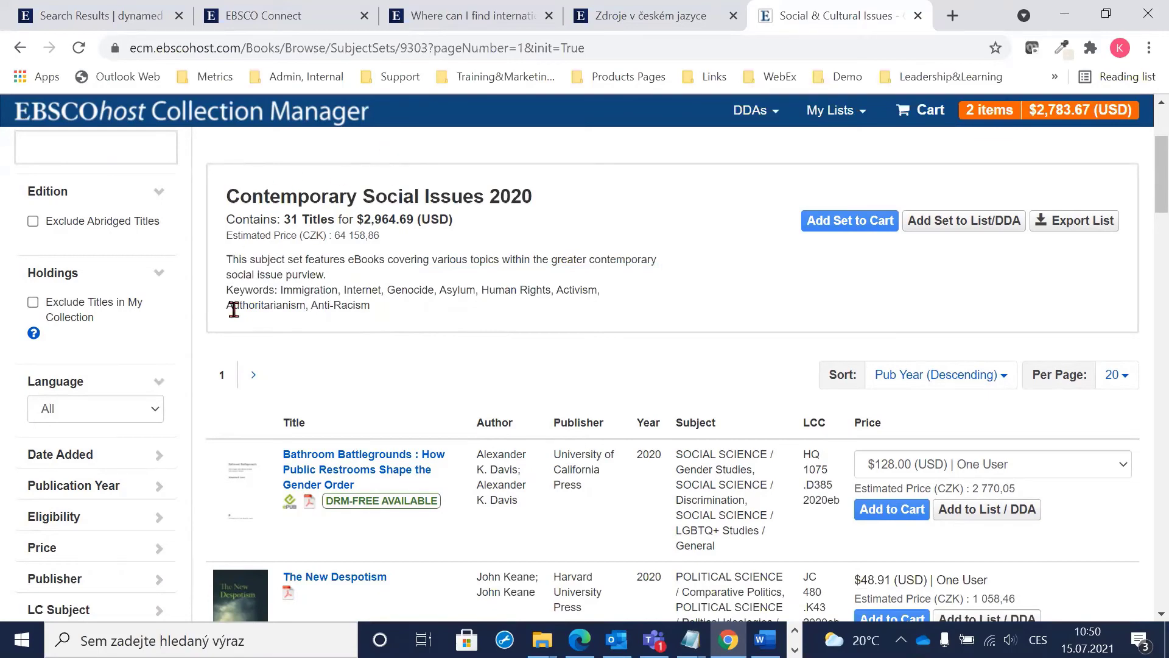
drag(252, 289, 396, 307)
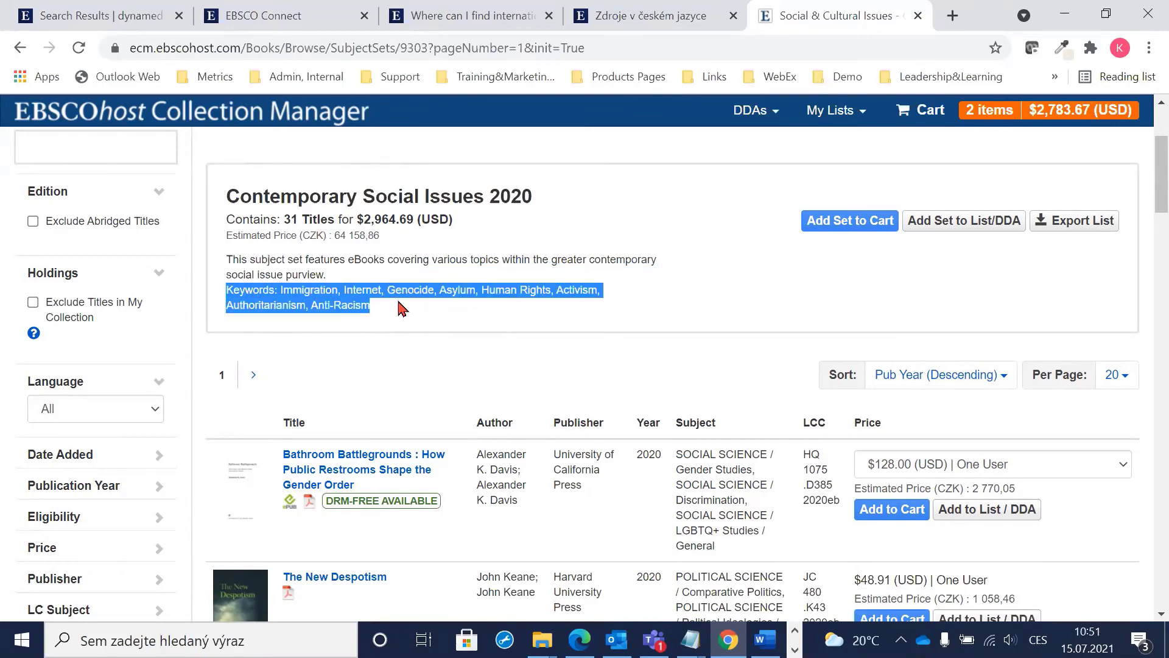
Browse the set's titles and check the price and access options of The Hacker and the State and Baby Jails
scroll(402, 308, down, 6)
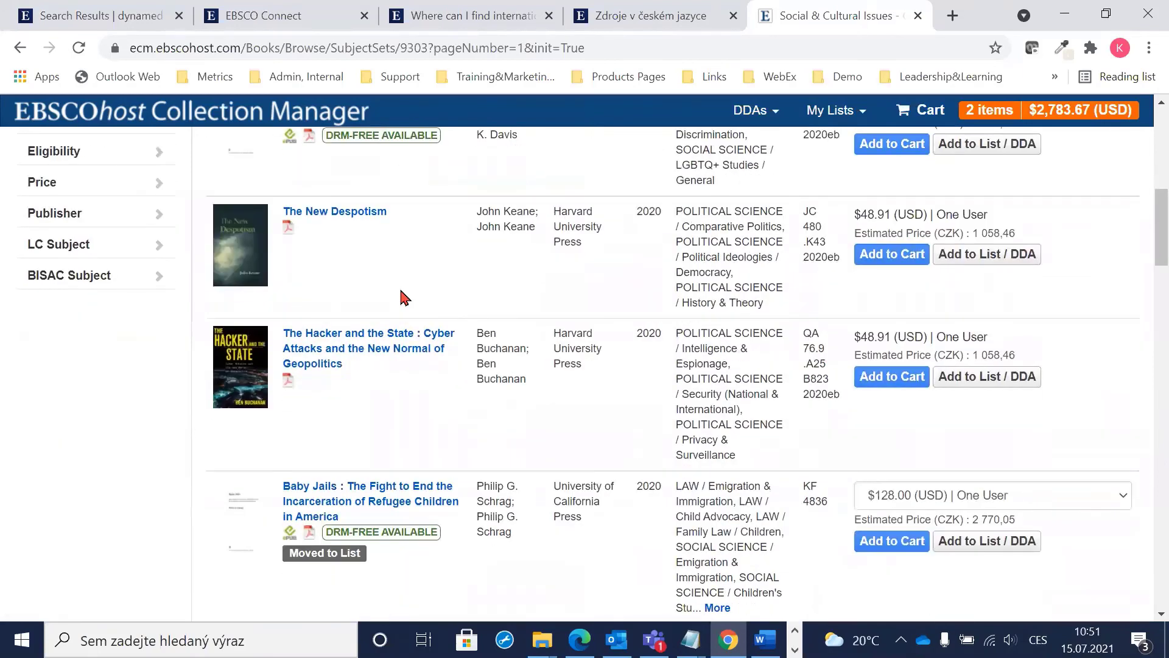
scroll(406, 297, down, 2)
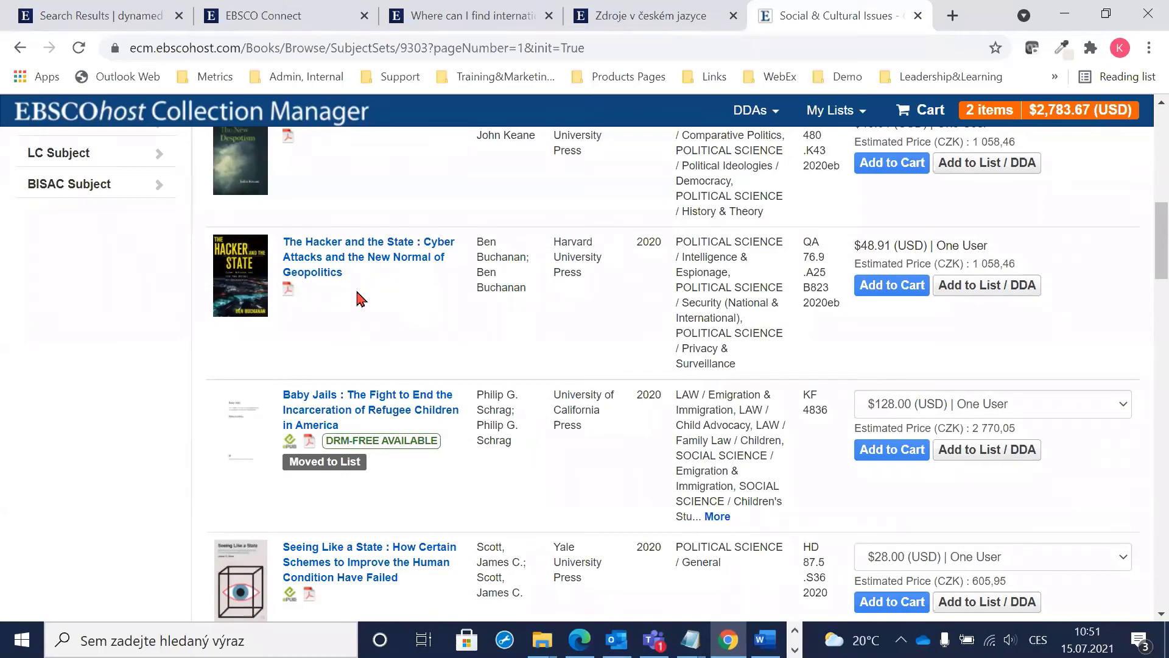
scroll(471, 316, up, 5)
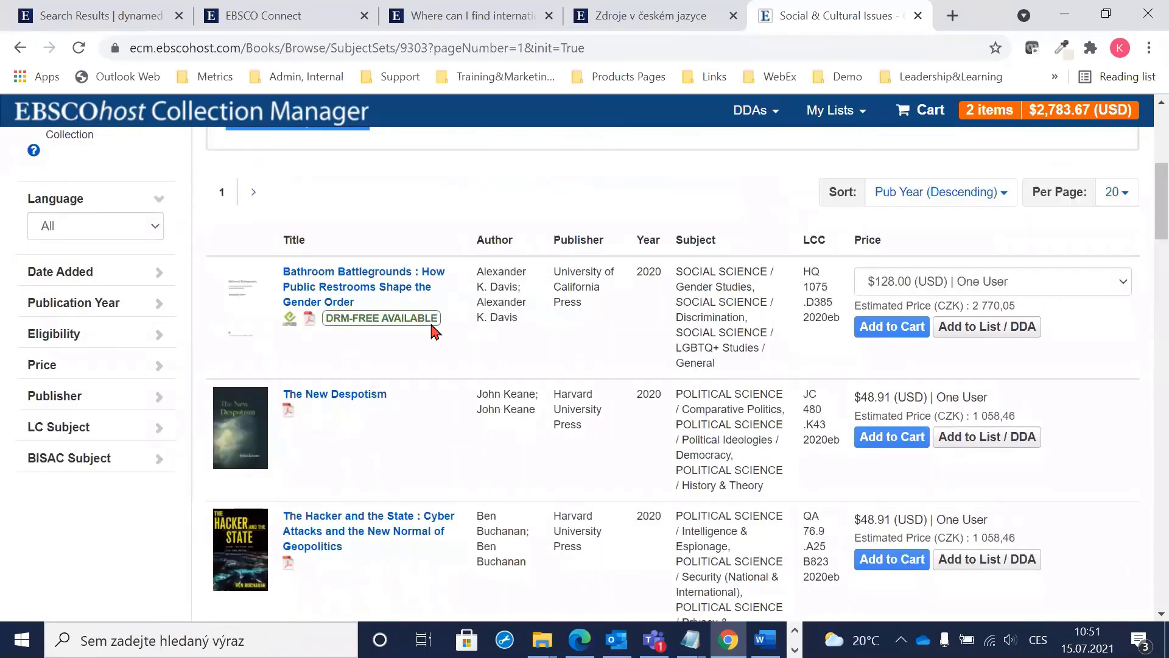
scroll(429, 348, down, 3)
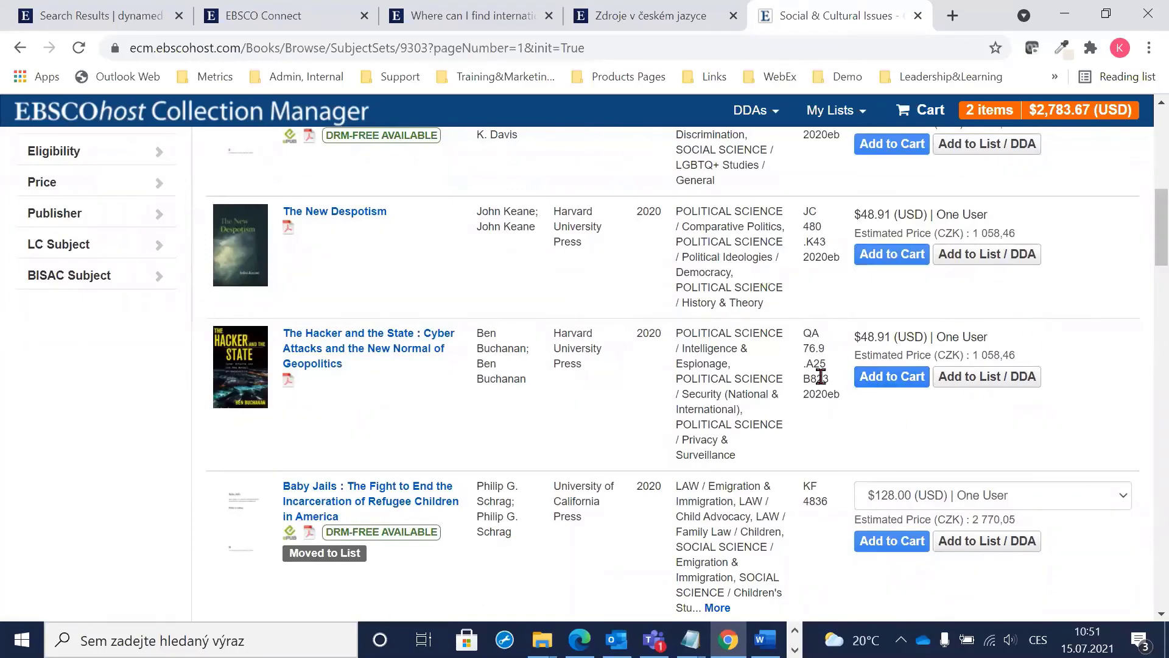
scroll(798, 384, down, 2)
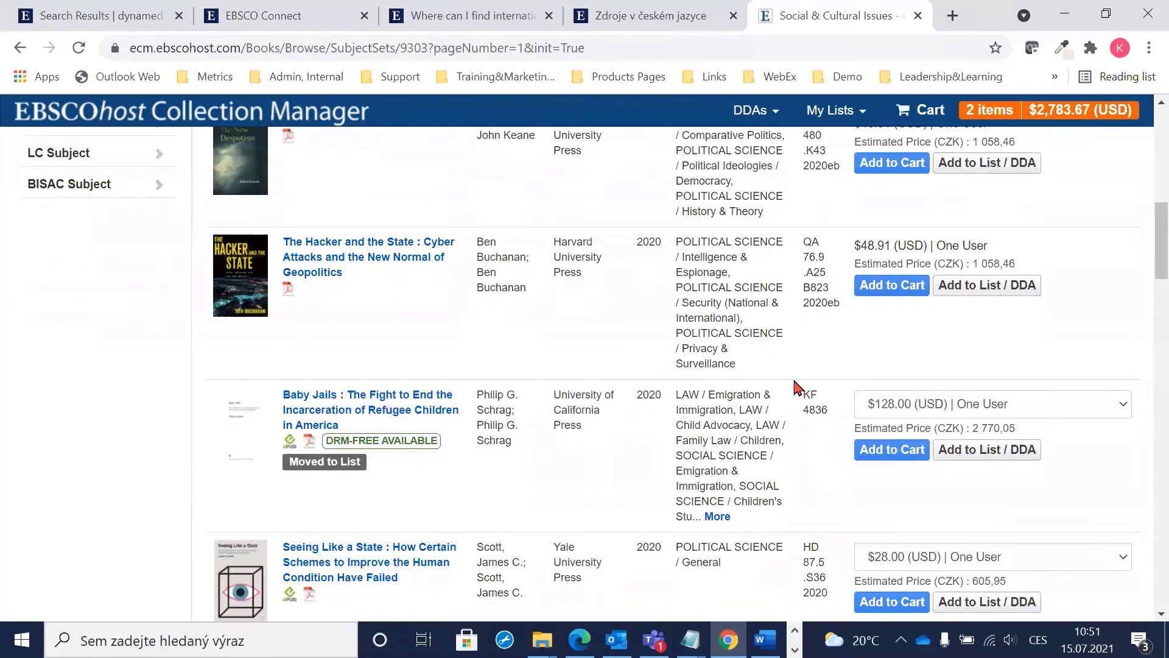
drag(853, 245, 1005, 248)
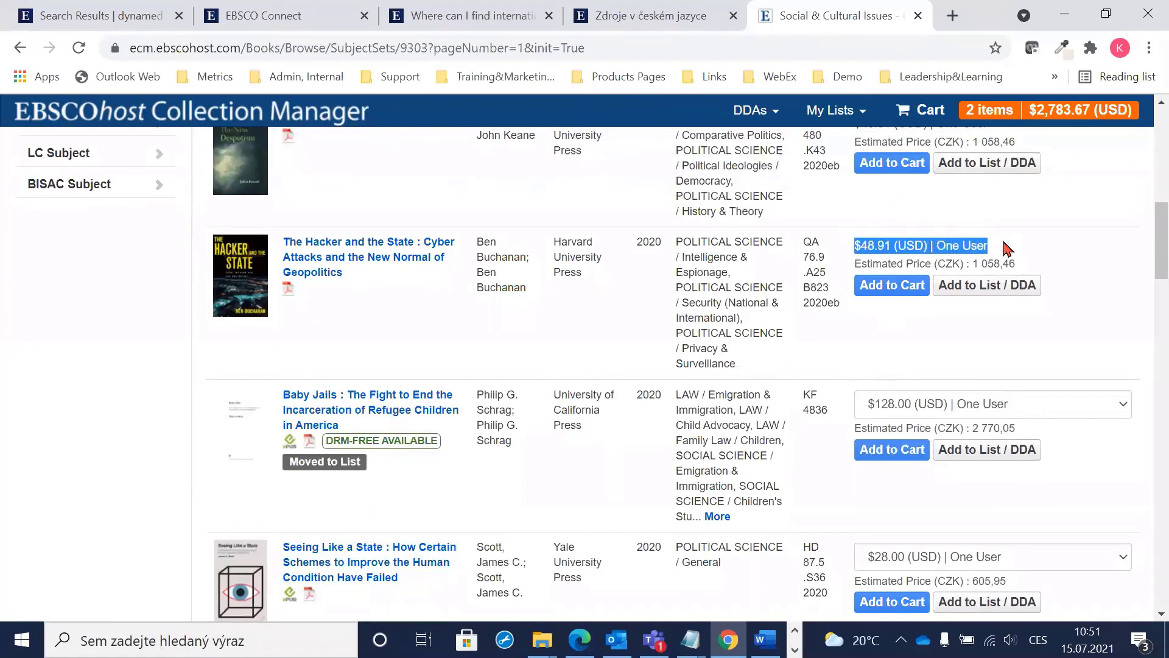
click(862, 239)
drag(856, 244, 1007, 247)
click(985, 241)
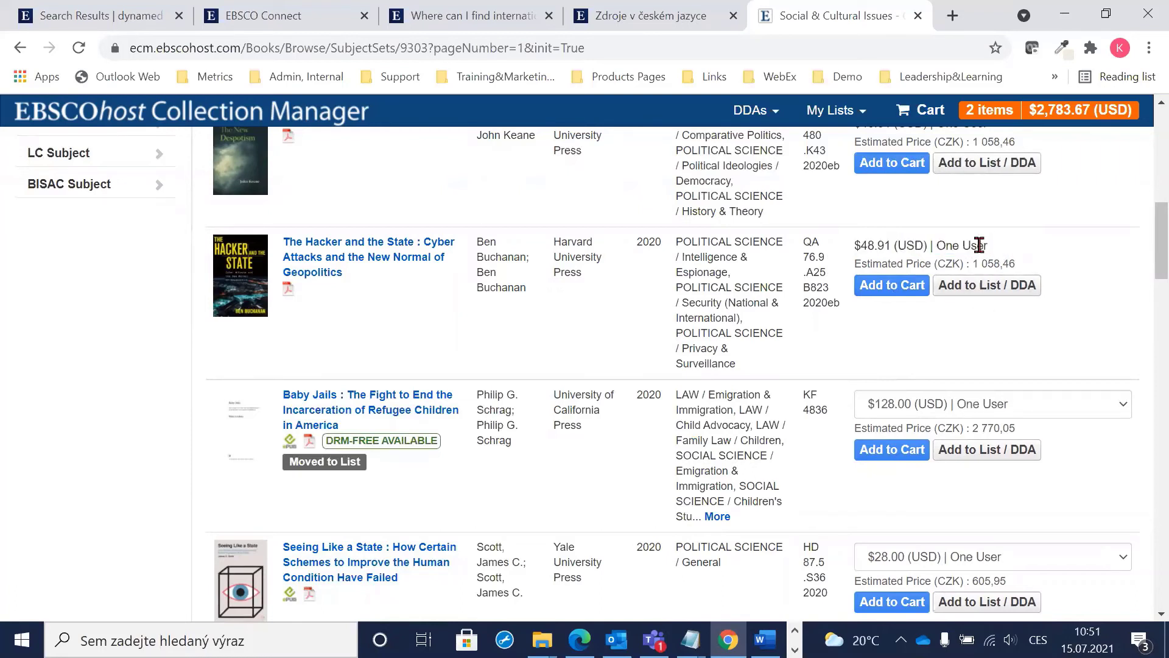
click(973, 404)
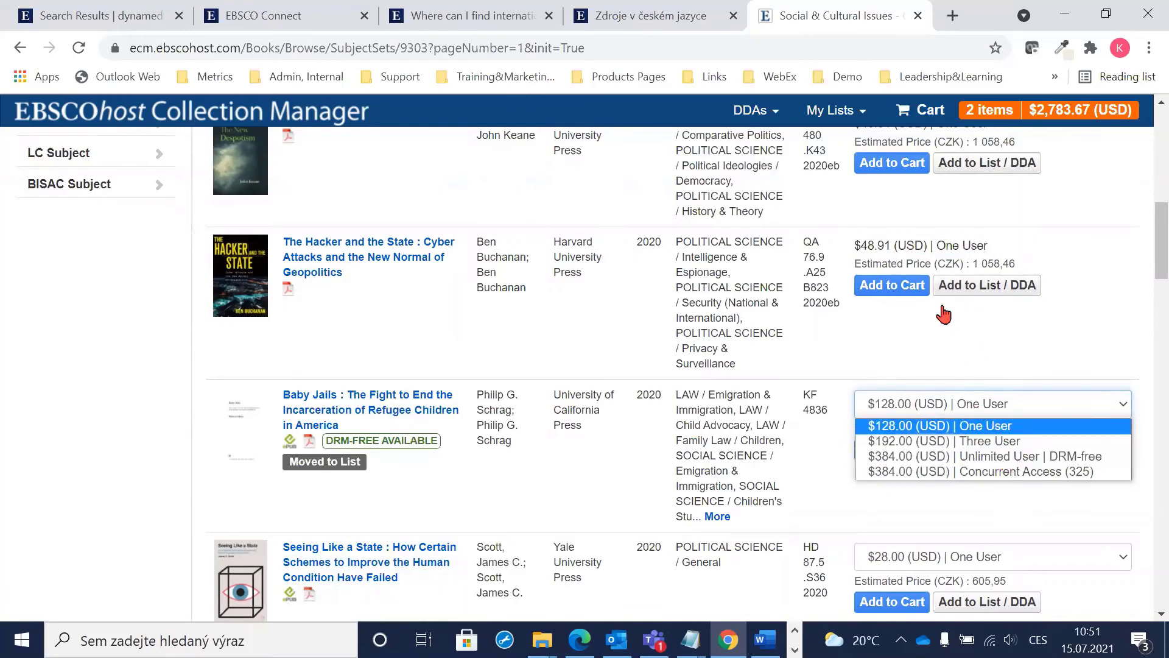
click(966, 335)
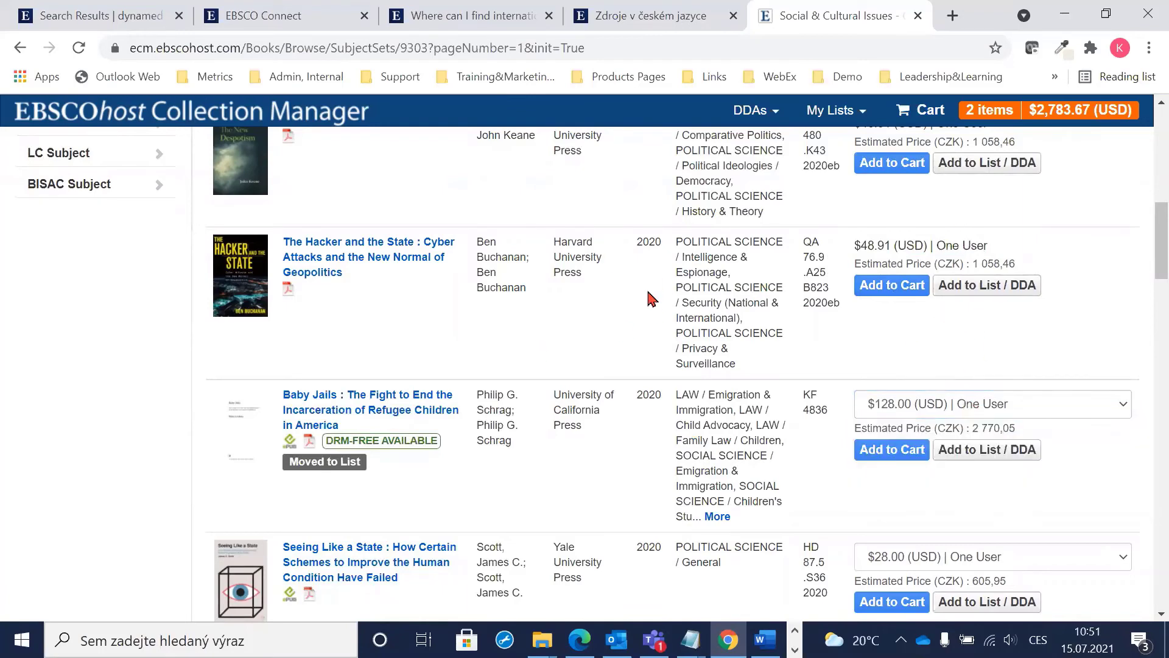
Skim the remaining titles, go back to the Subject Sets and list the Social & Cultural Issues sets again
scroll(650, 298, down, 5)
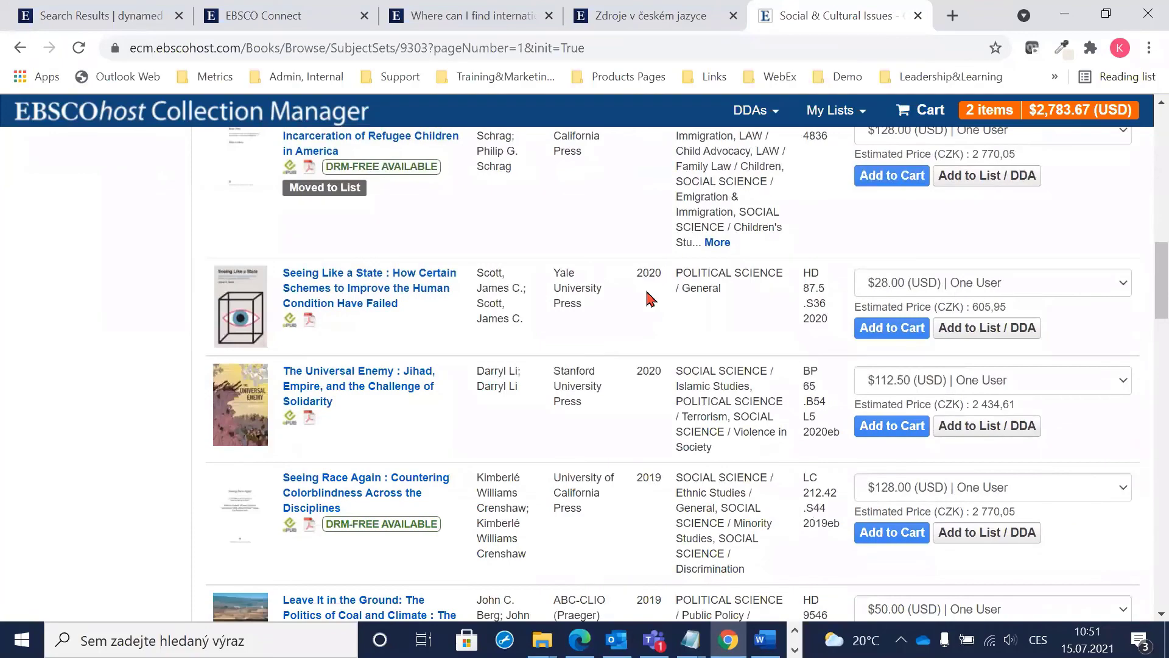
scroll(650, 298, up, 6)
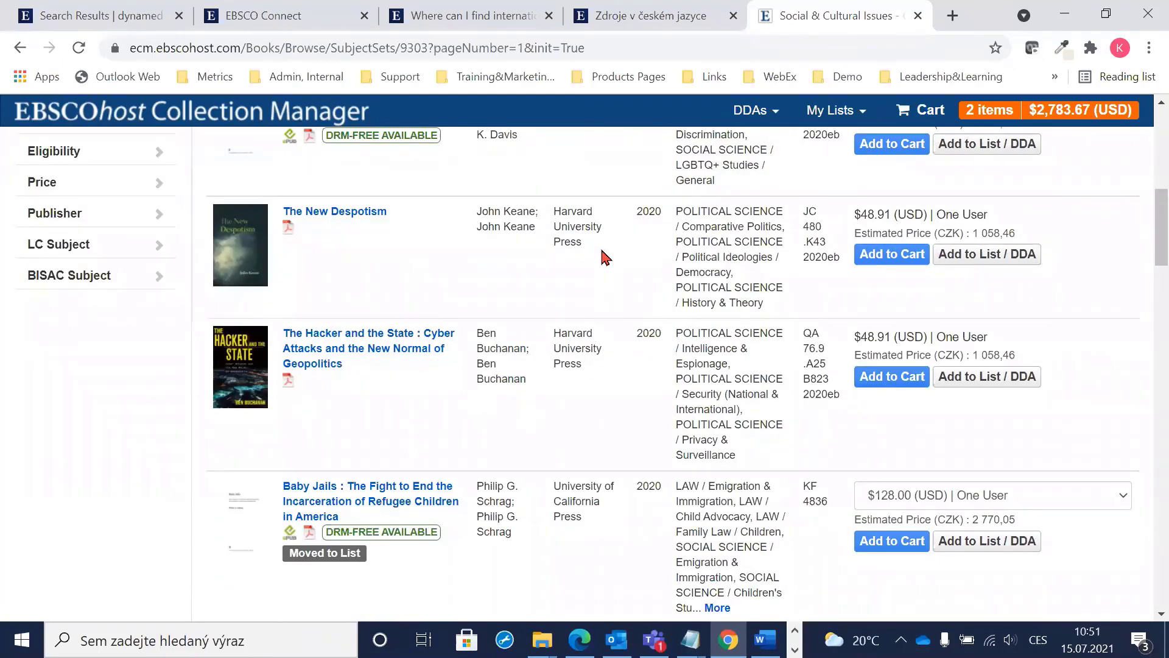
scroll(605, 253, up, 5)
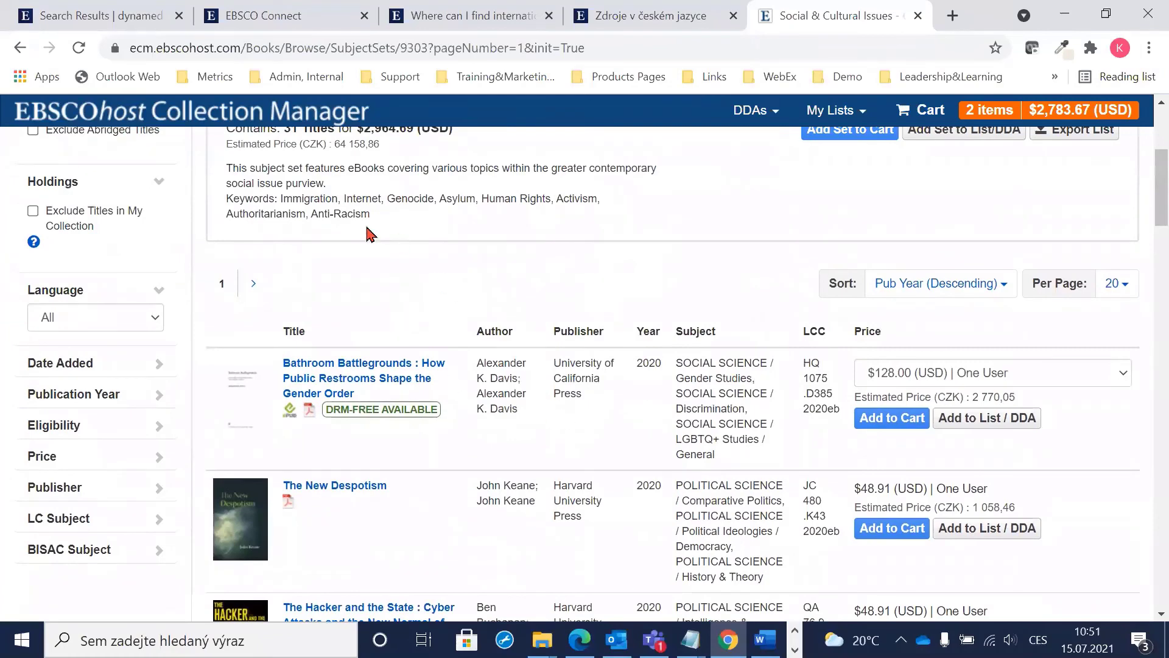
scroll(373, 235, up, 3)
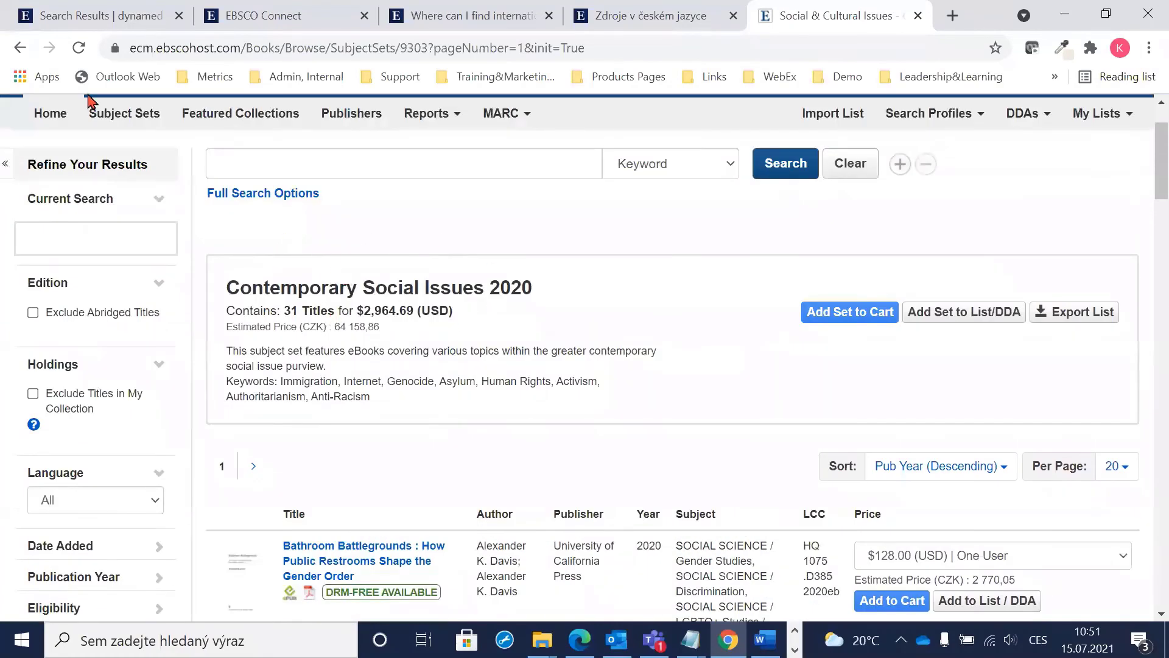
click(20, 47)
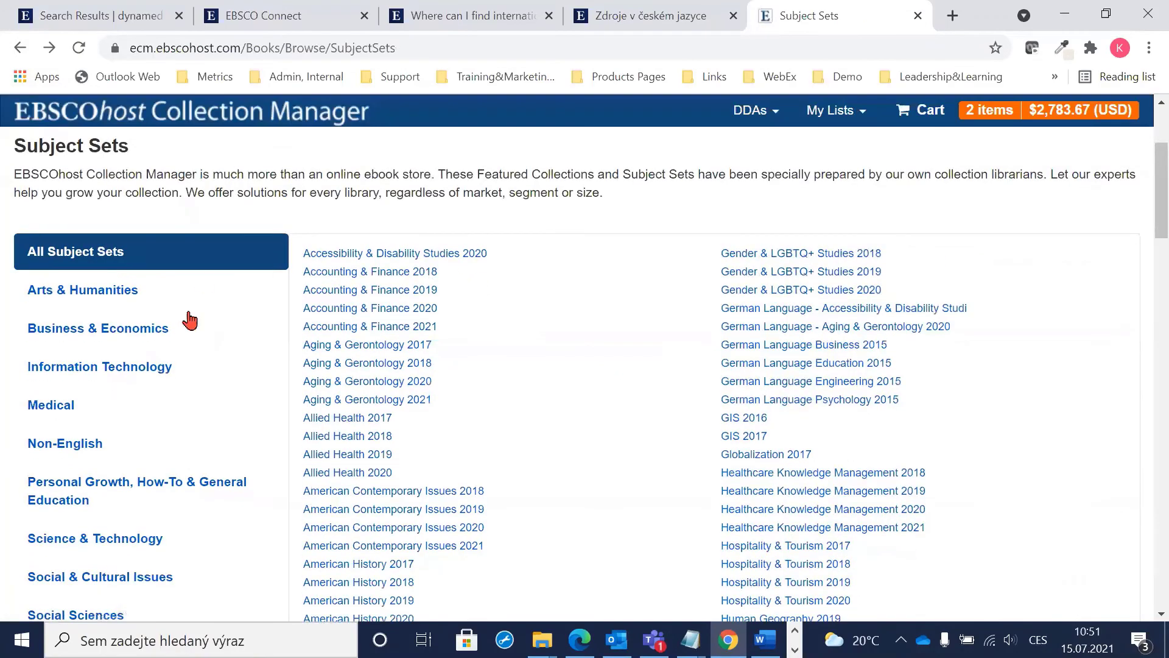
scroll(198, 317, down, 3)
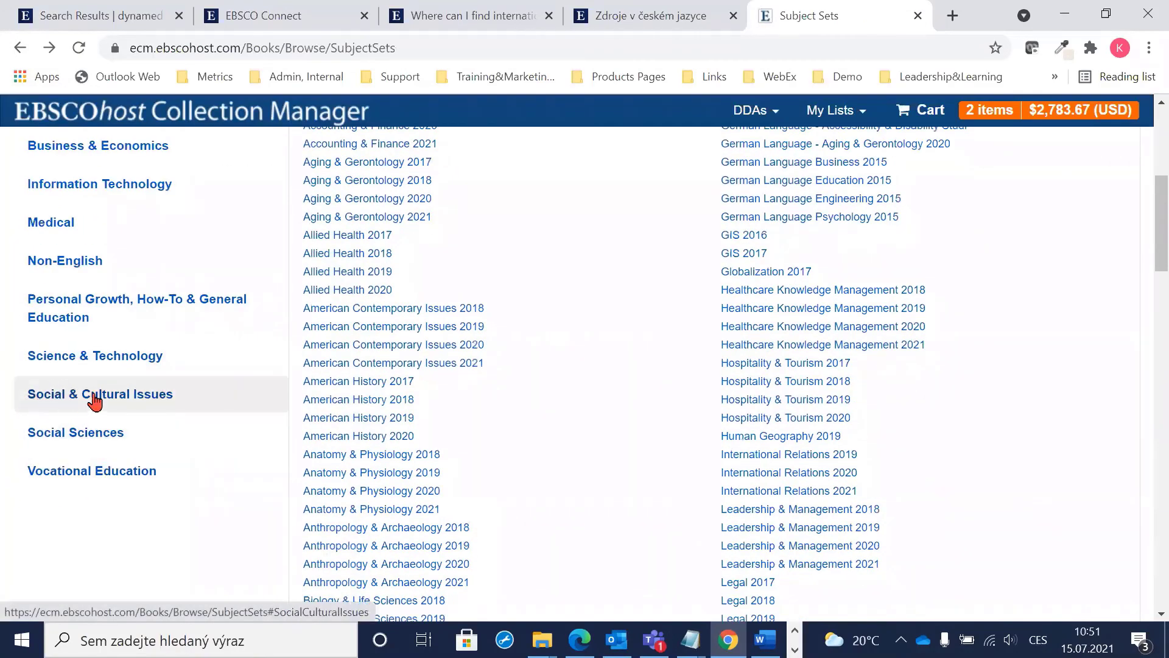
click(95, 399)
scroll(662, 364, up, 2)
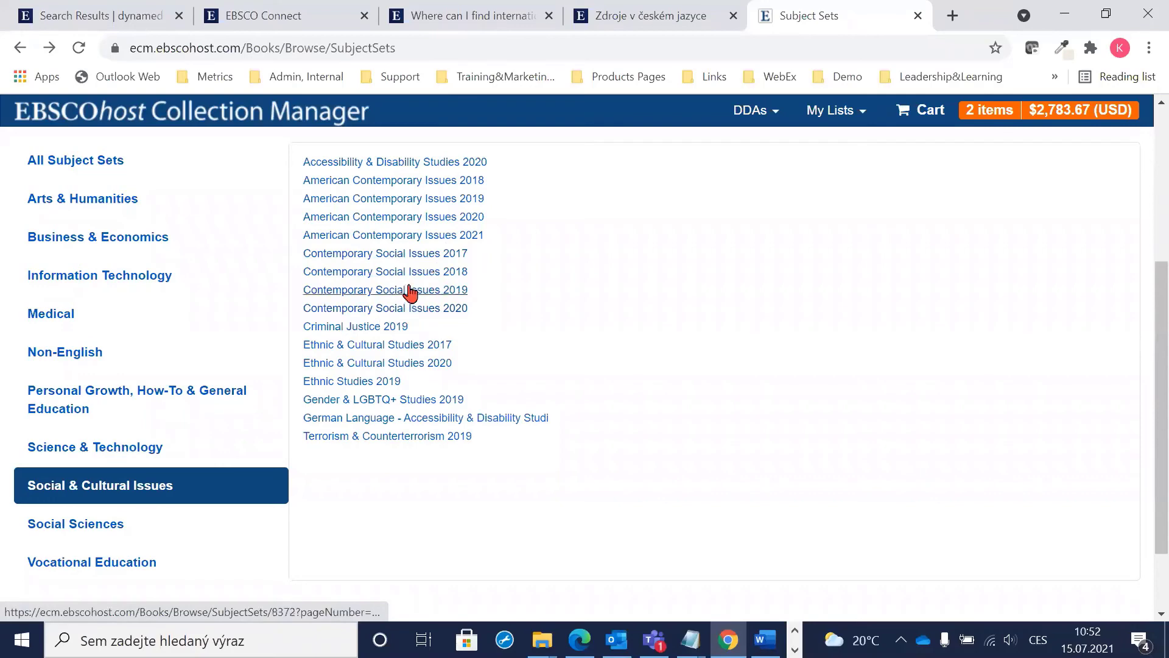
Open the Featured Collections and look through the list of all collections and their categories
scroll(408, 295, up, 3)
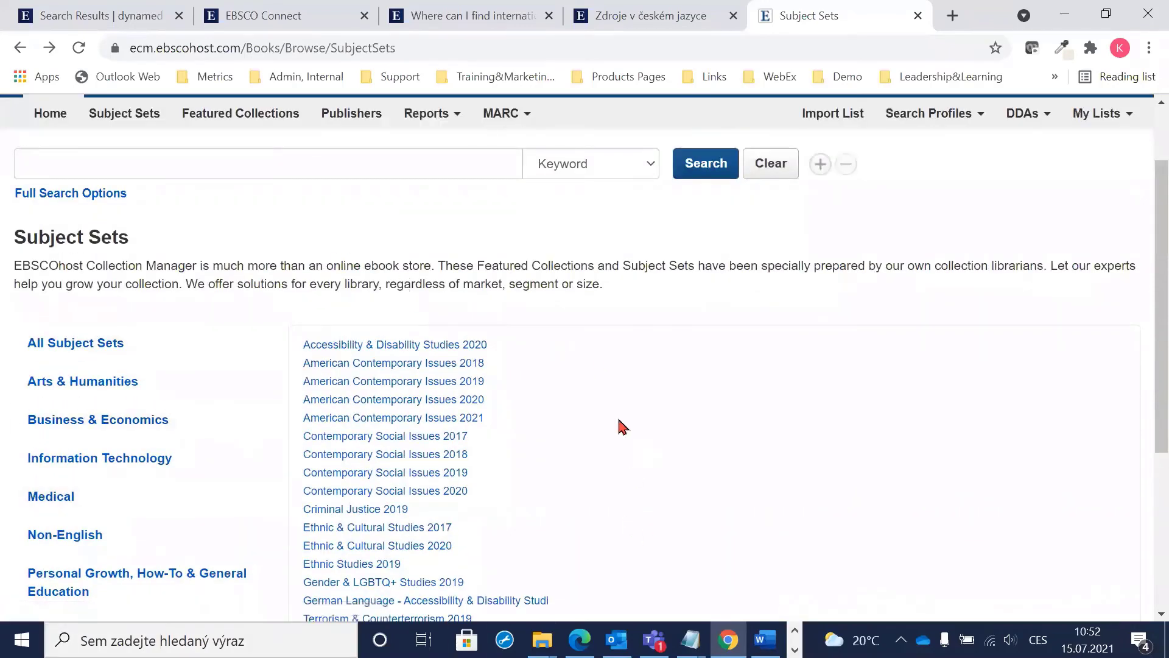
scroll(511, 383, up, 2)
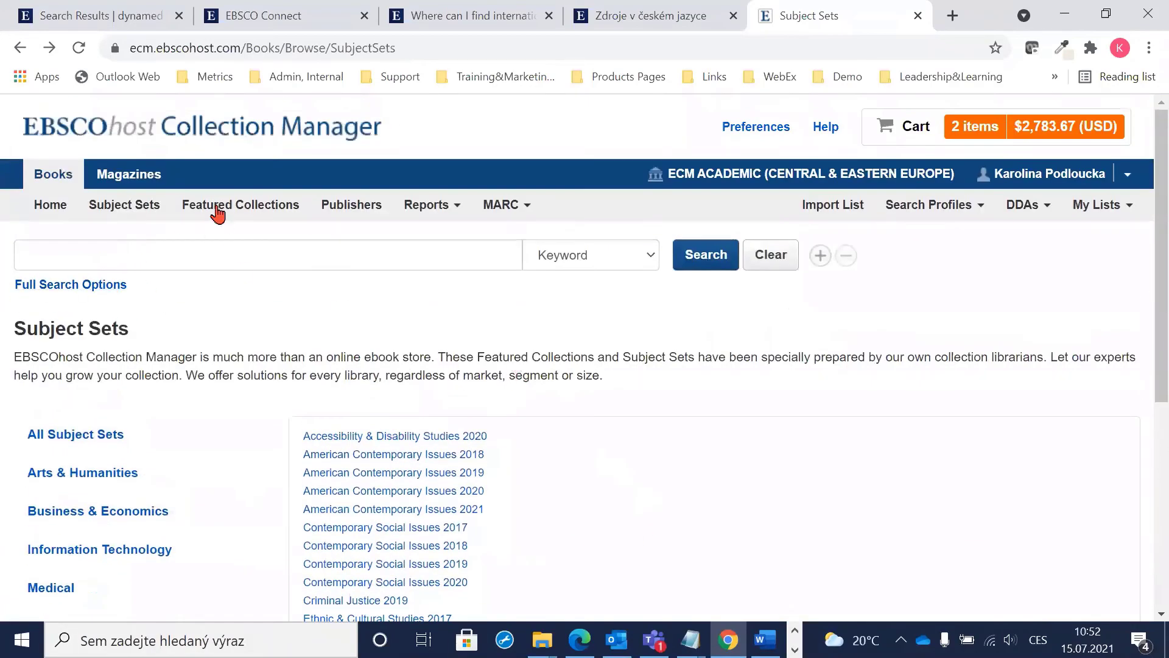
click(240, 207)
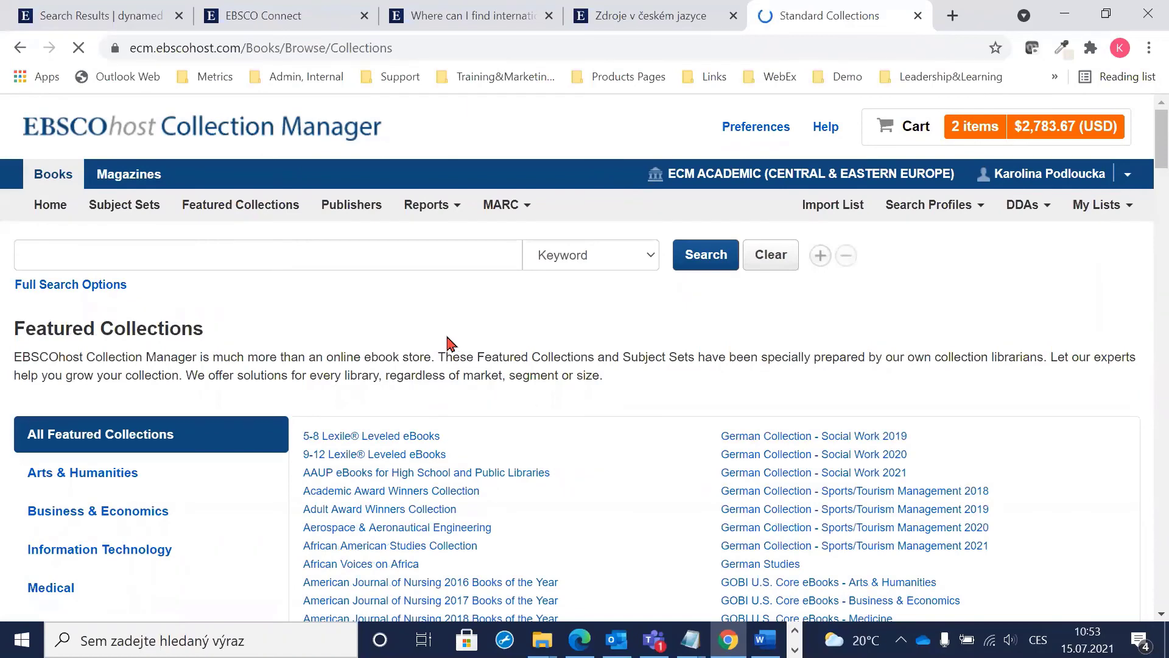
scroll(451, 341, down, 3)
scroll(430, 314, up, 3)
scroll(461, 536, down, 1)
scroll(461, 535, down, 3)
scroll(412, 491, up, 2)
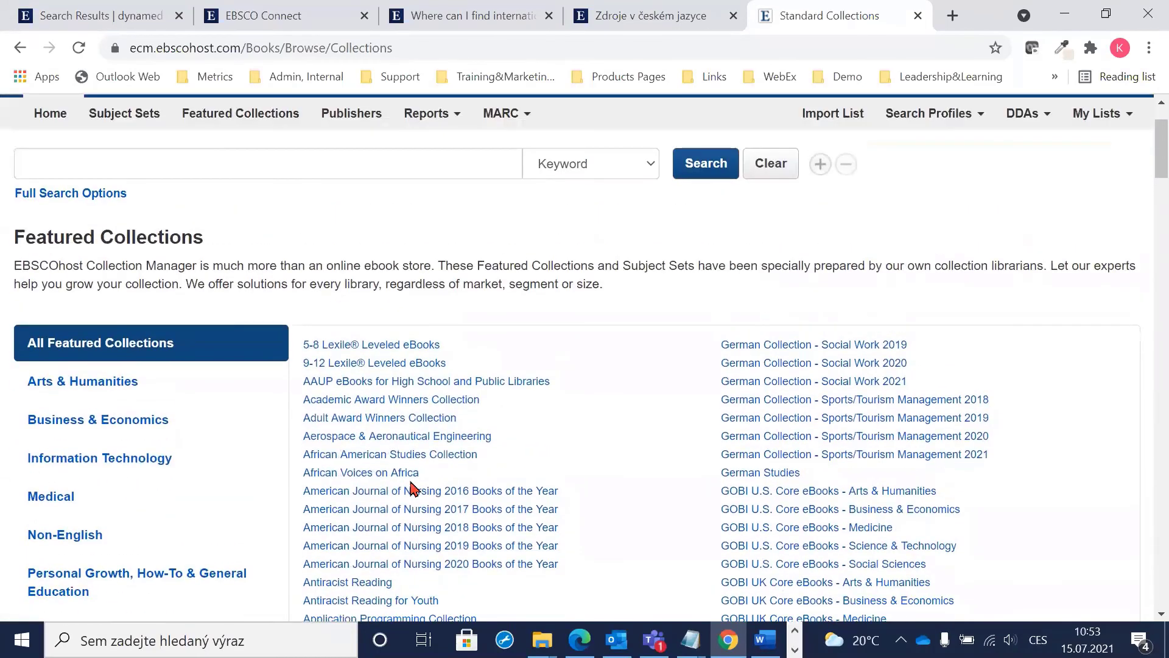
Review the Featured Collections categories and list the collections under Social & Cultural Issues
scroll(408, 343, up, 2)
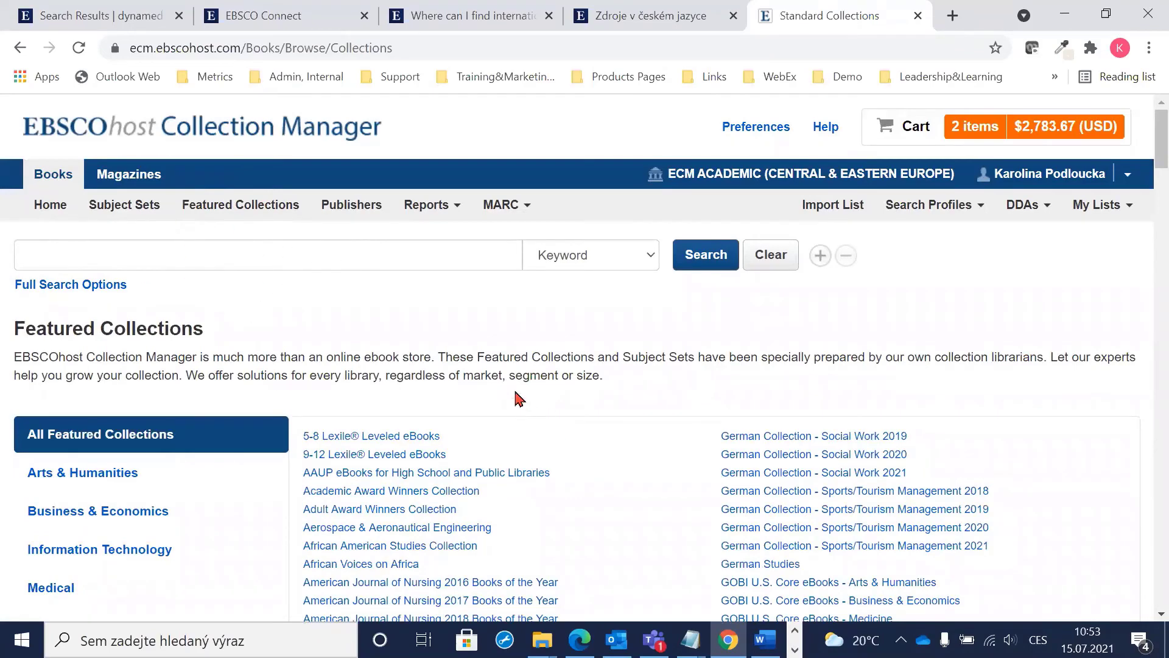
scroll(469, 398, down, 2)
scroll(469, 398, down, 2)
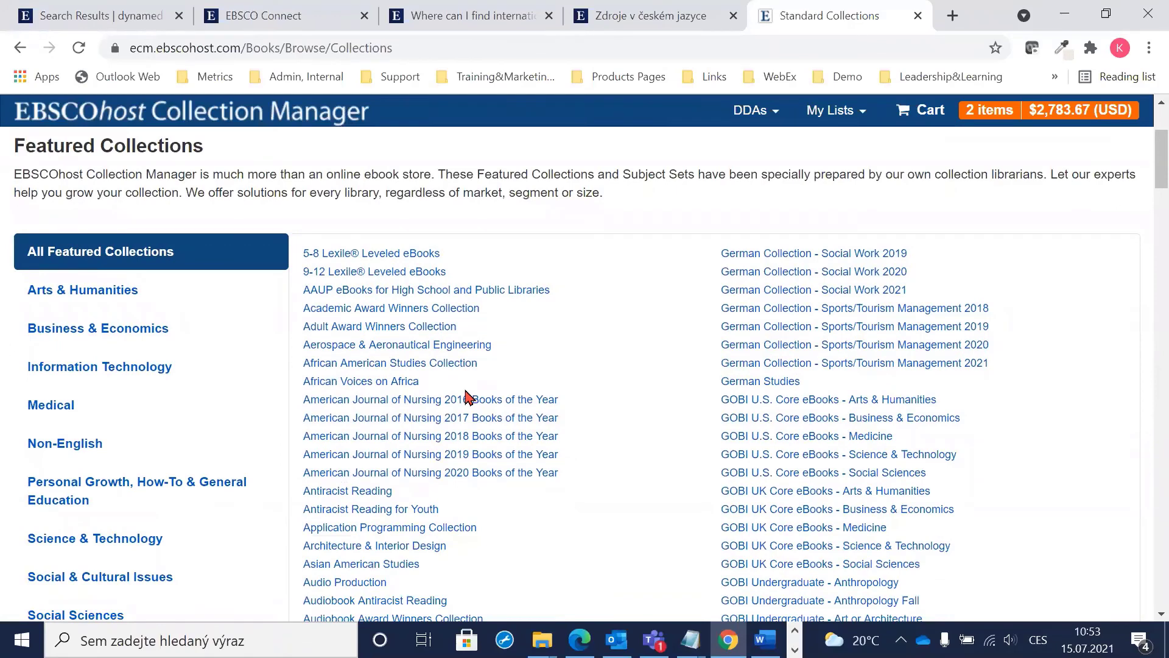
scroll(321, 426, down, 3)
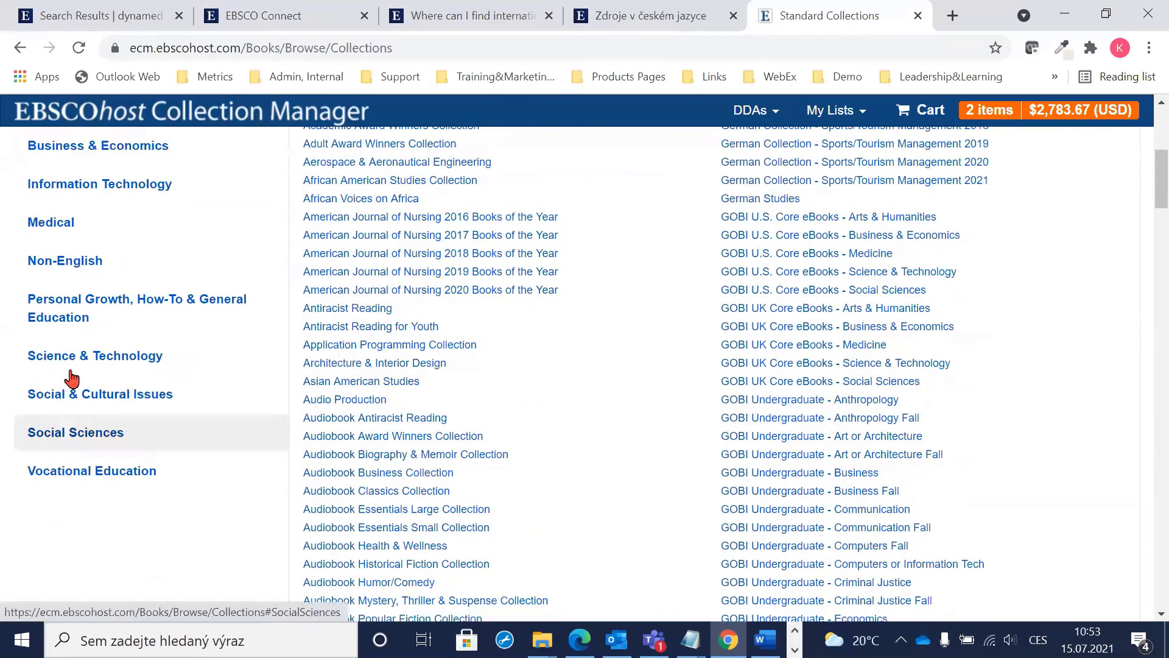
click(98, 410)
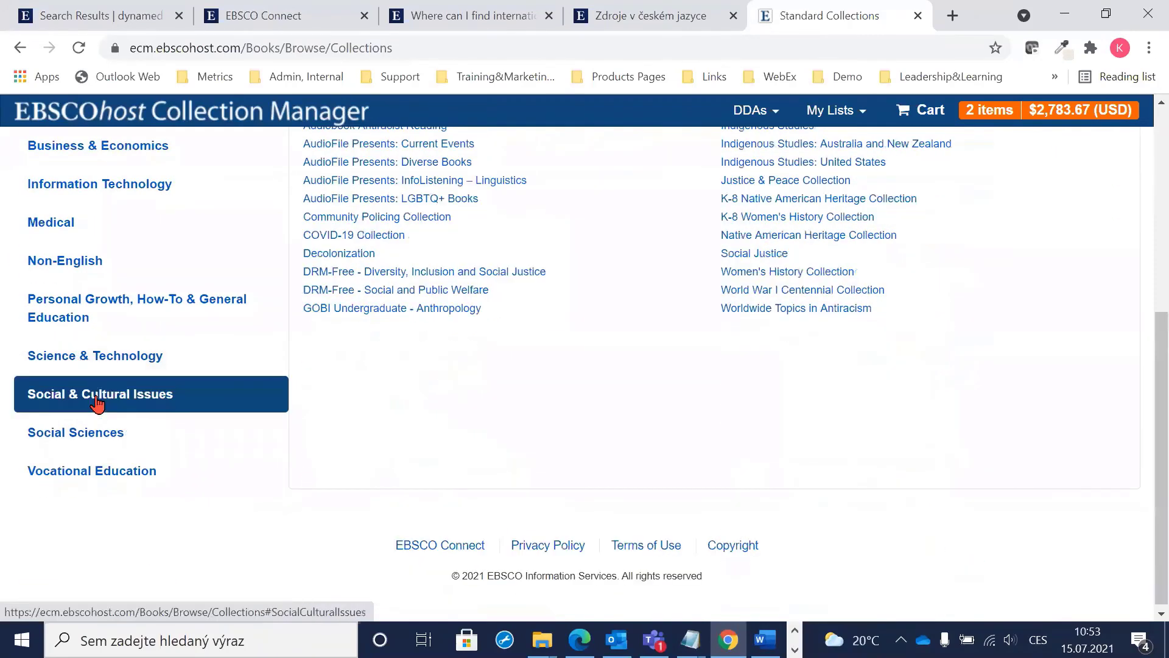
scroll(662, 457, up, 2)
scroll(662, 457, up, 2)
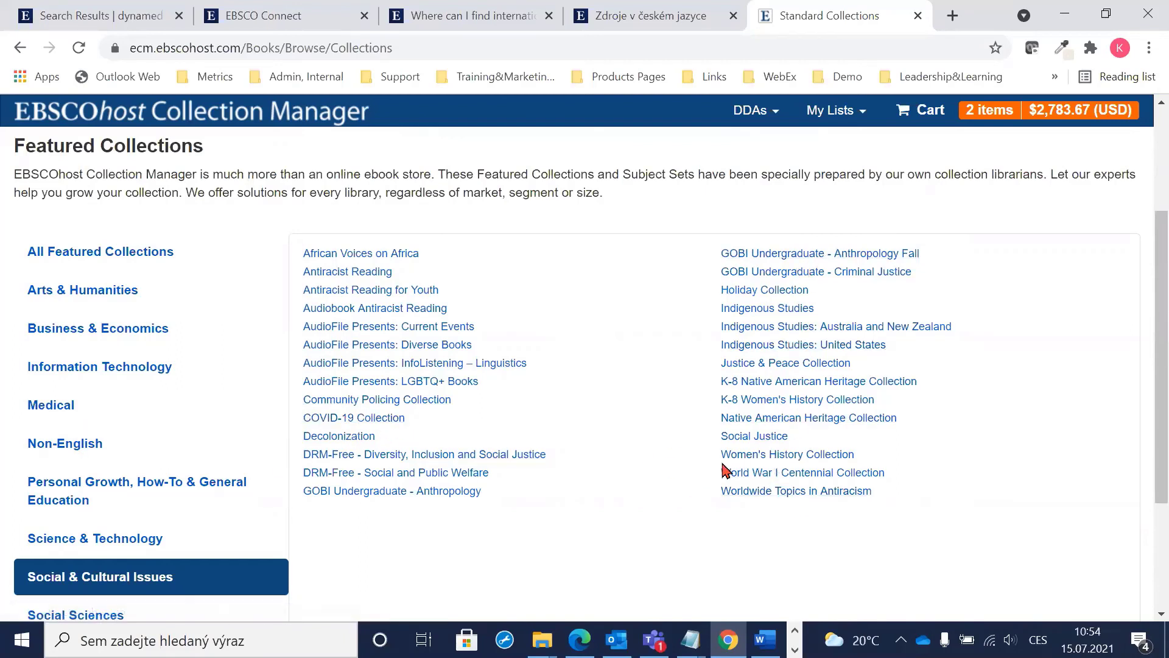
Open the Women's History Collection and highlight its number of titles
click(797, 456)
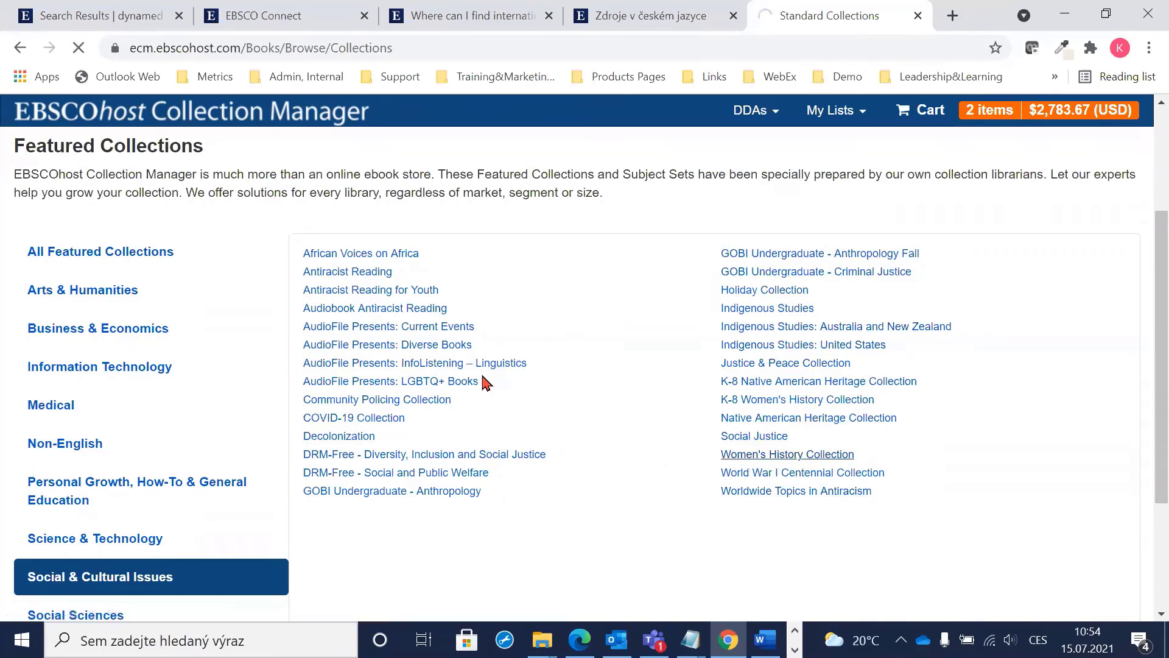
scroll(449, 365, down, 3)
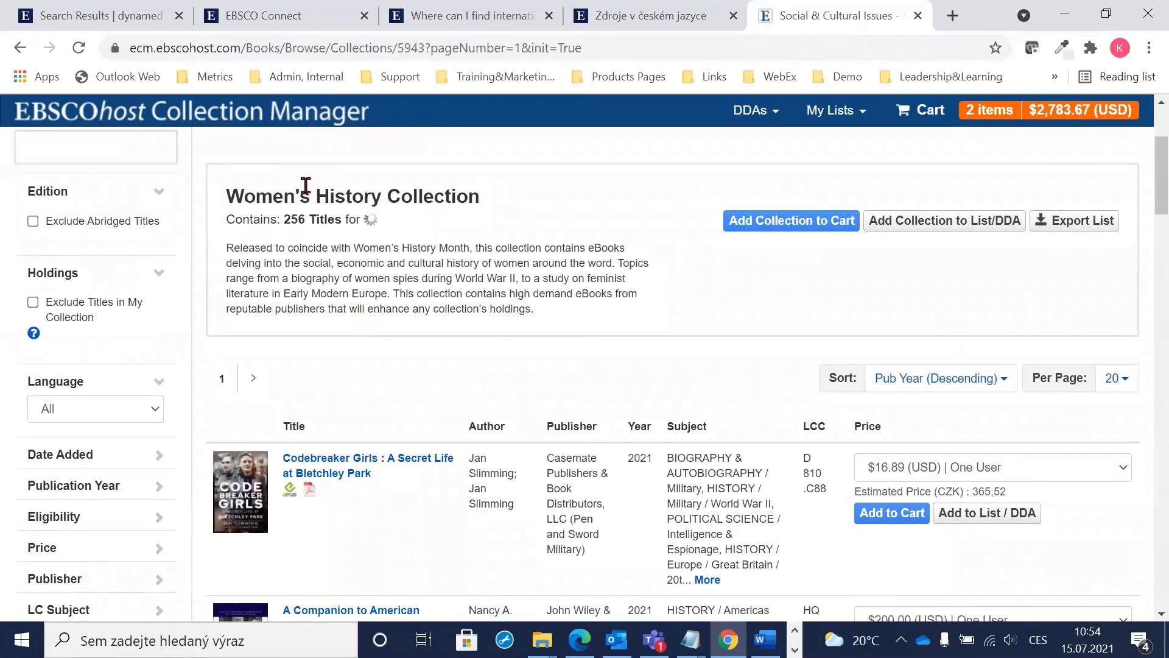
double_click(297, 217)
Open the list of publishers and look through the entries under All Publishers
scroll(469, 262, up, 3)
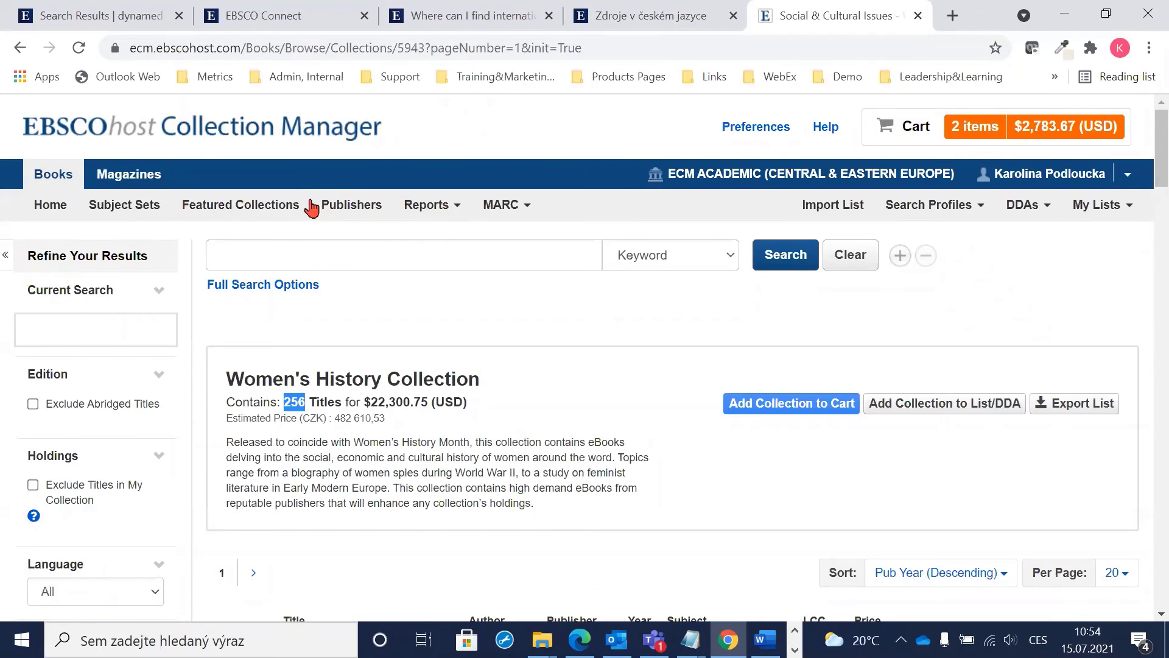
click(340, 207)
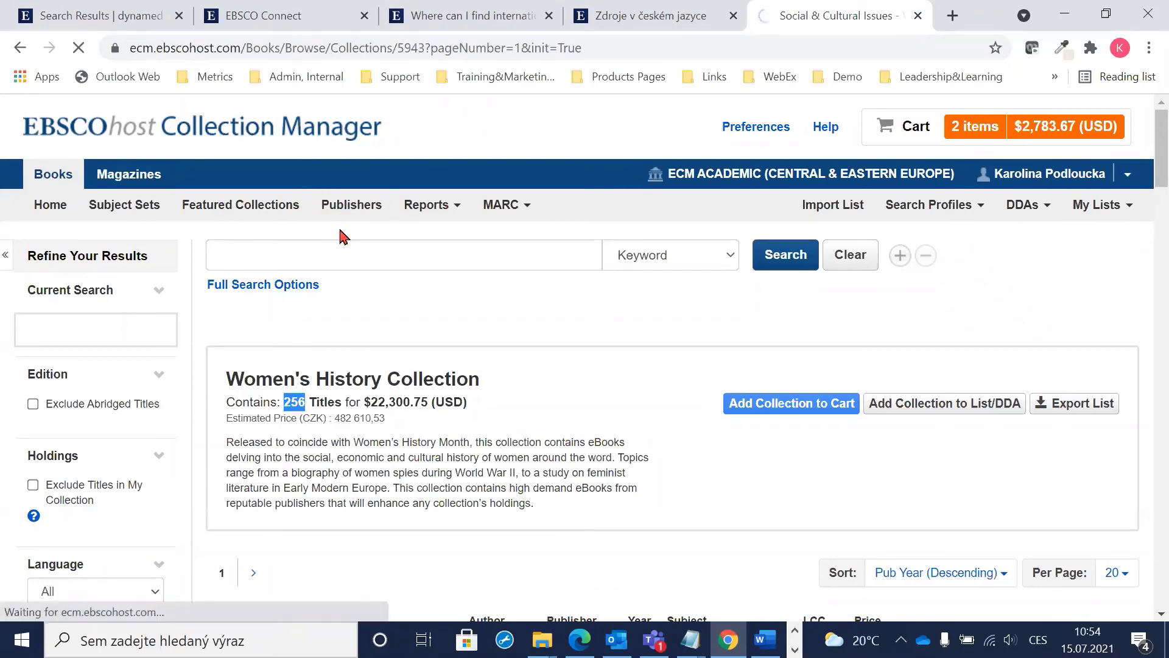
click(357, 207)
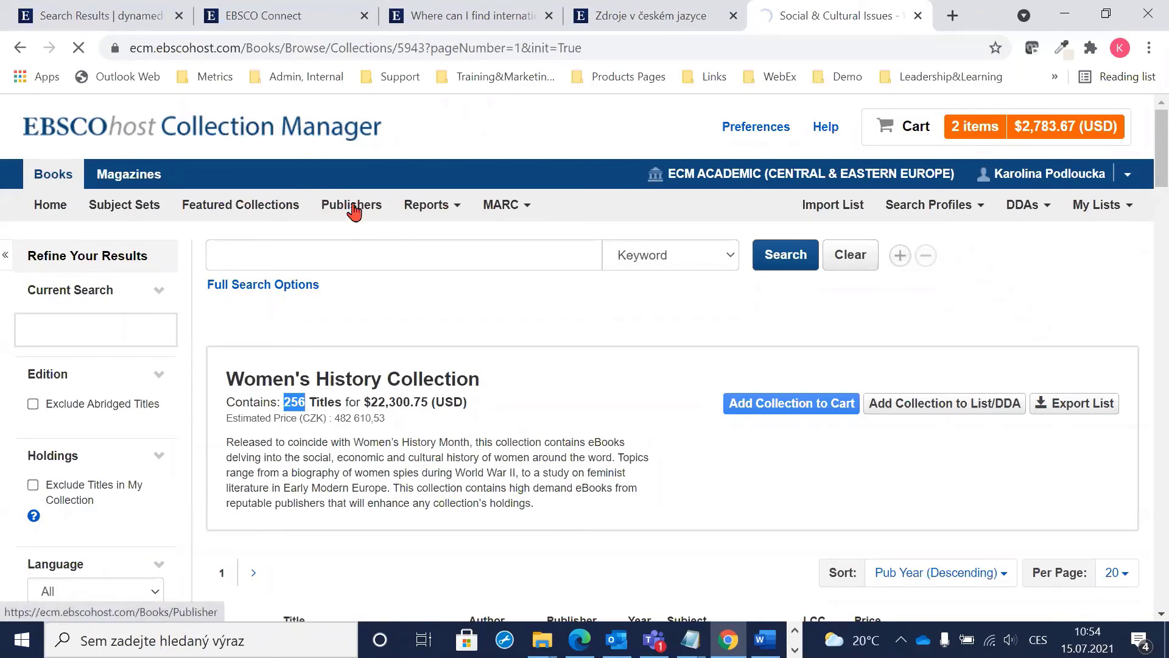
scroll(457, 346, down, 1)
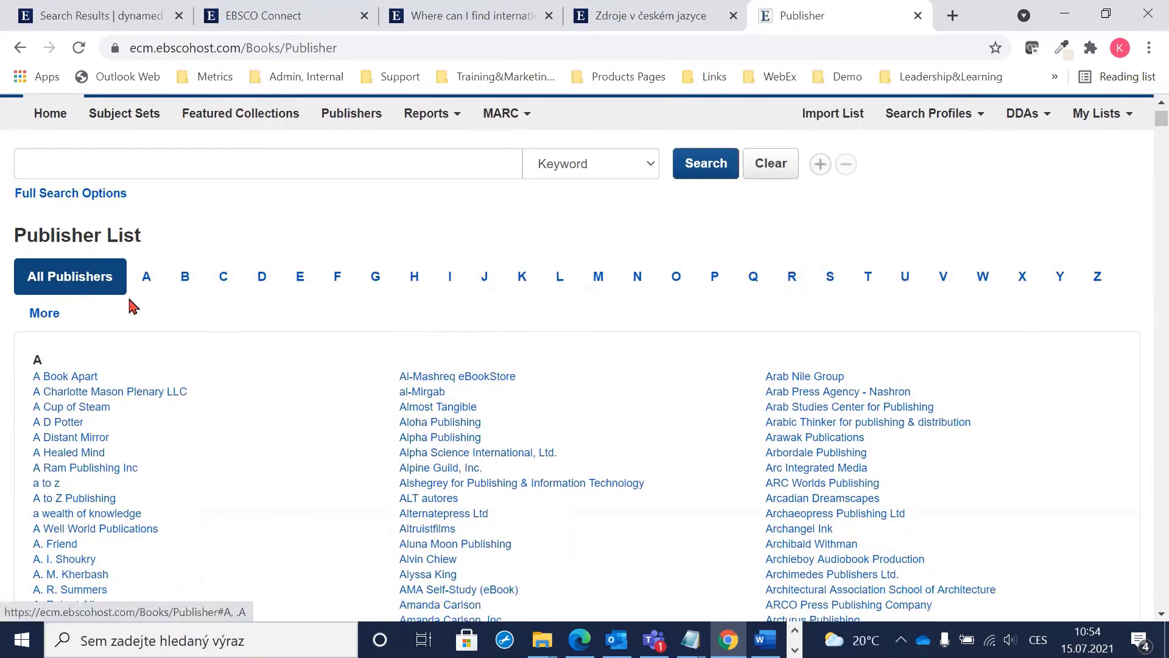
scroll(232, 313, down, 3)
scroll(232, 312, down, 3)
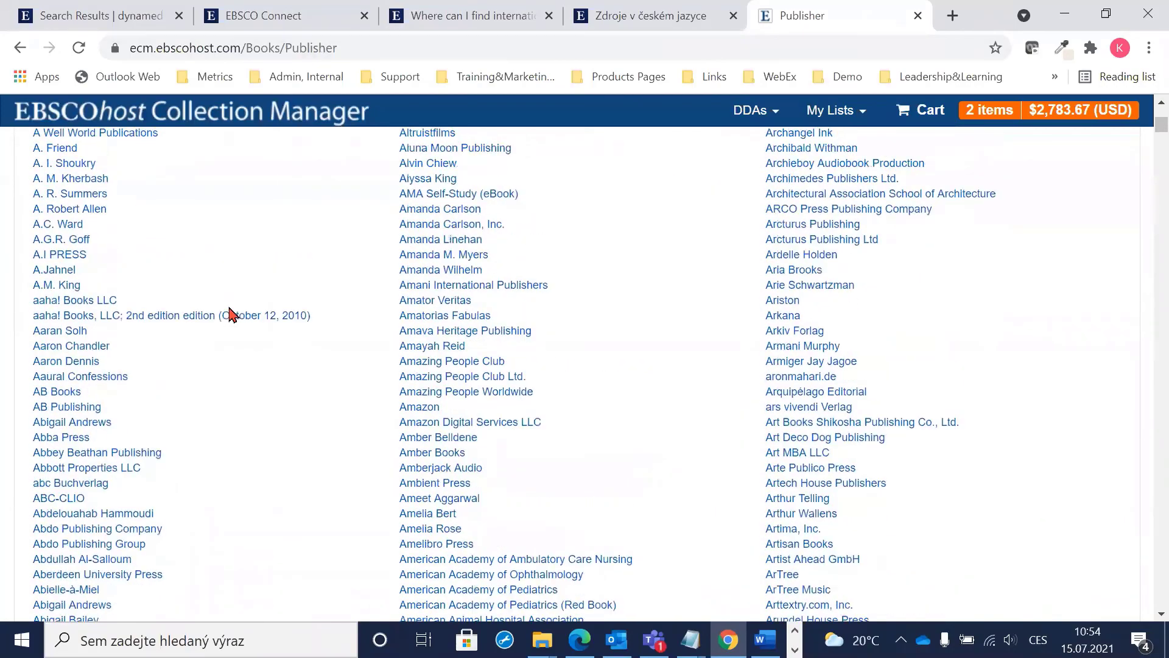
scroll(232, 313, up, 6)
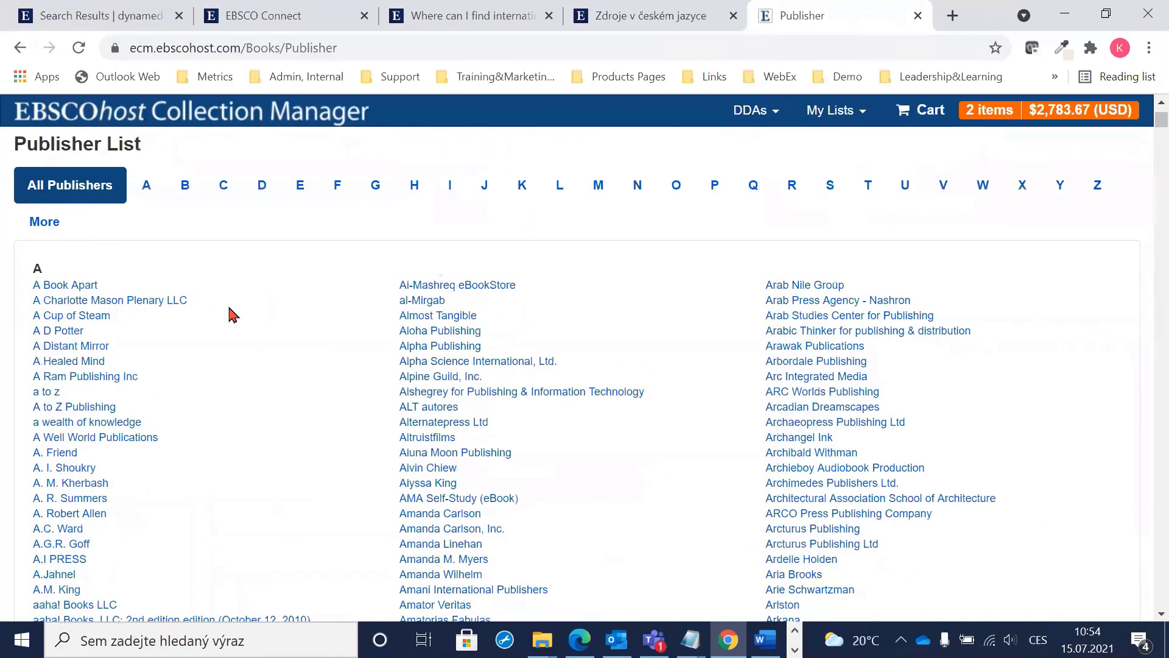
Show the publishers starting with D, open De Gruyter's titles and highlight the result count
click(260, 191)
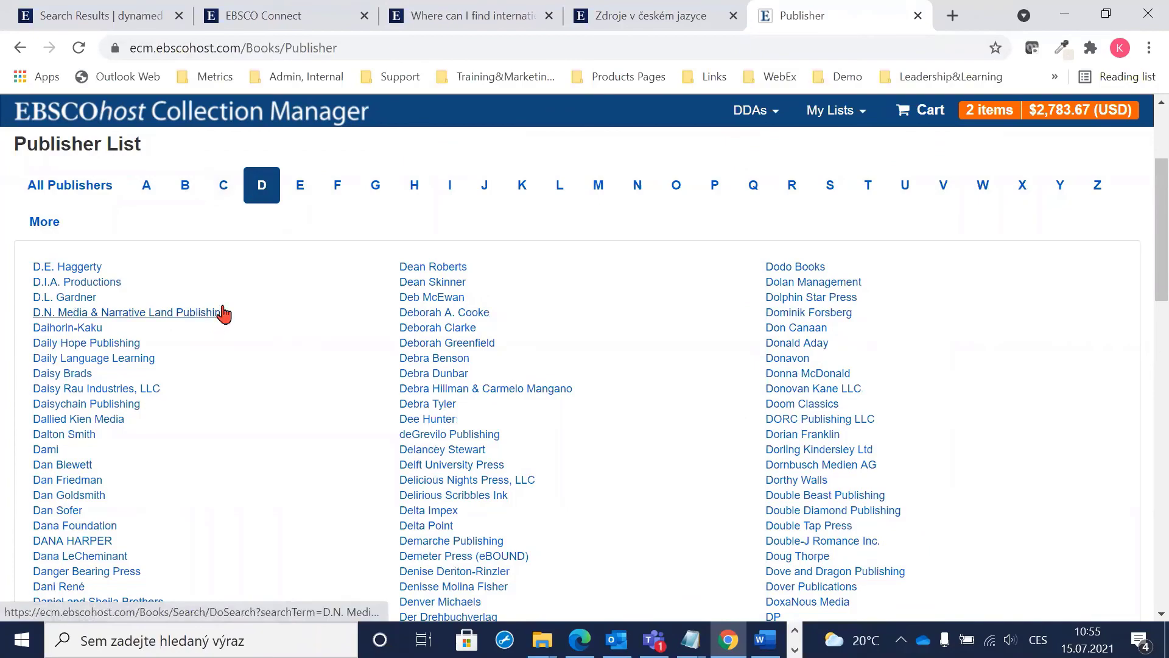
scroll(290, 337, down, 5)
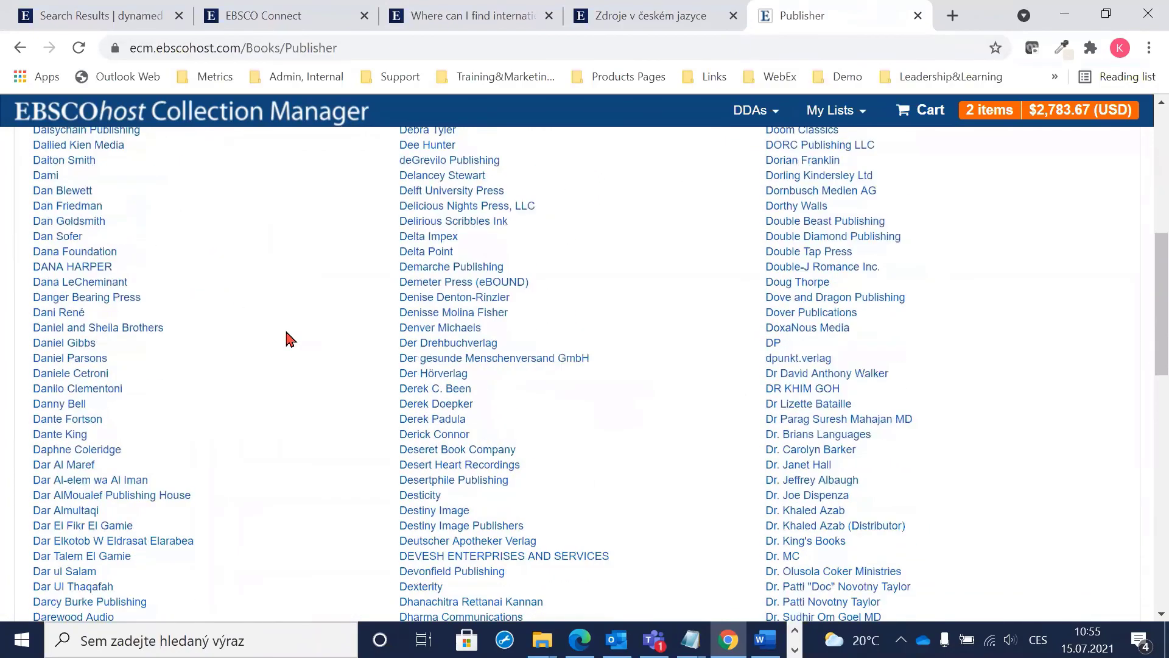
scroll(289, 338, down, 9)
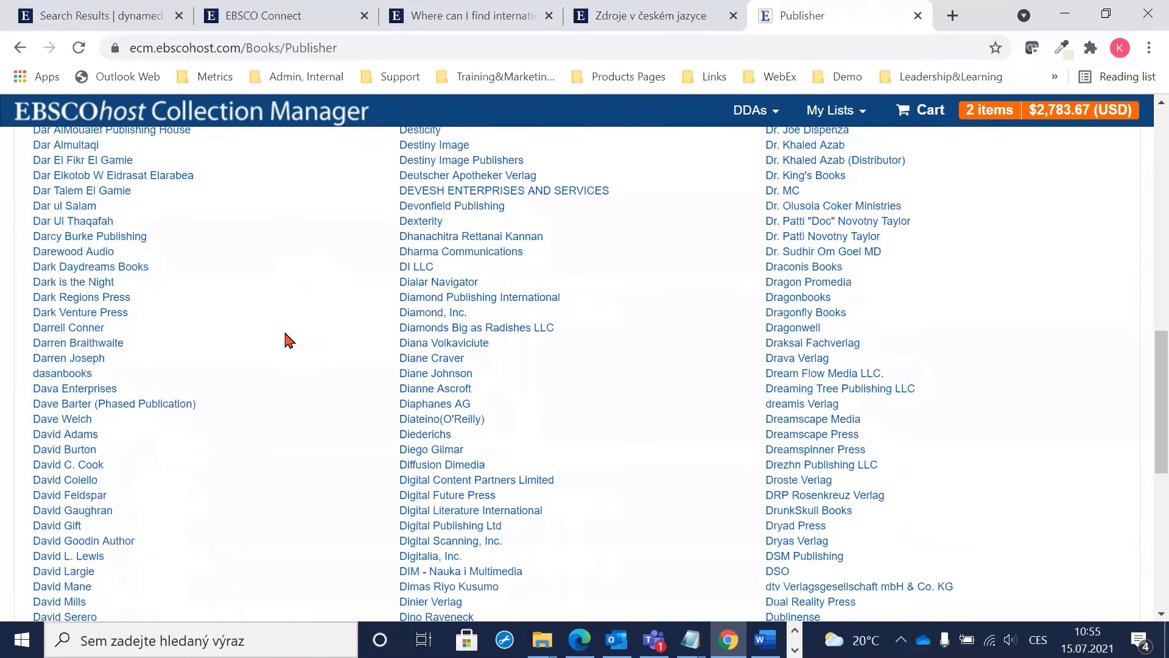
scroll(289, 339, down, 3)
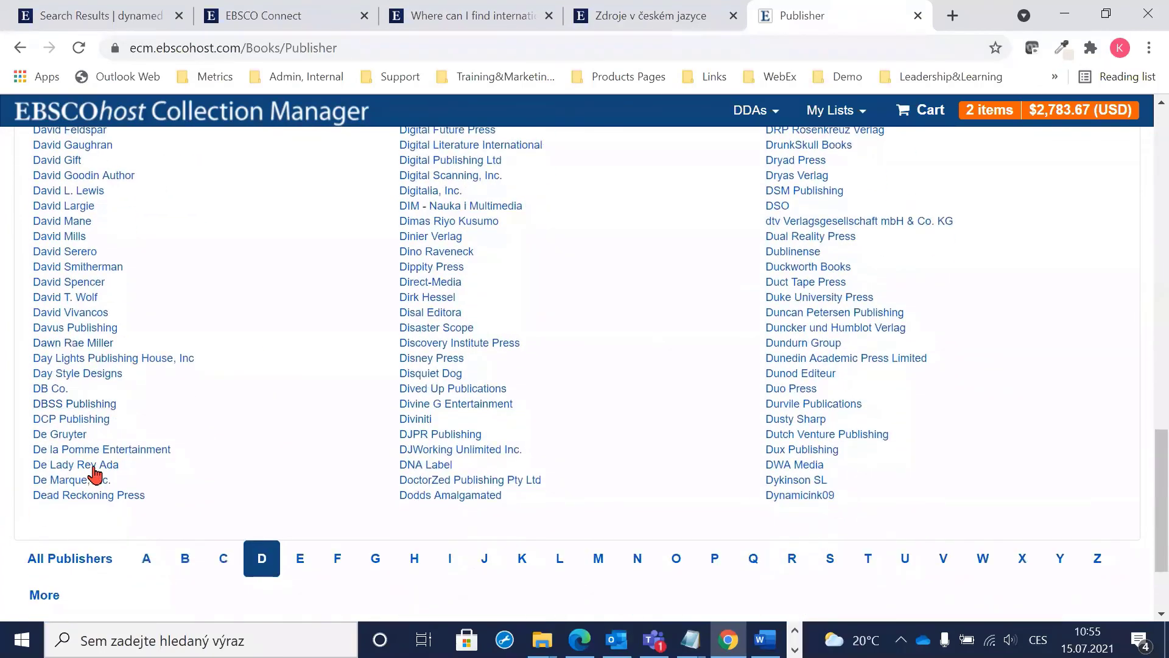
click(47, 434)
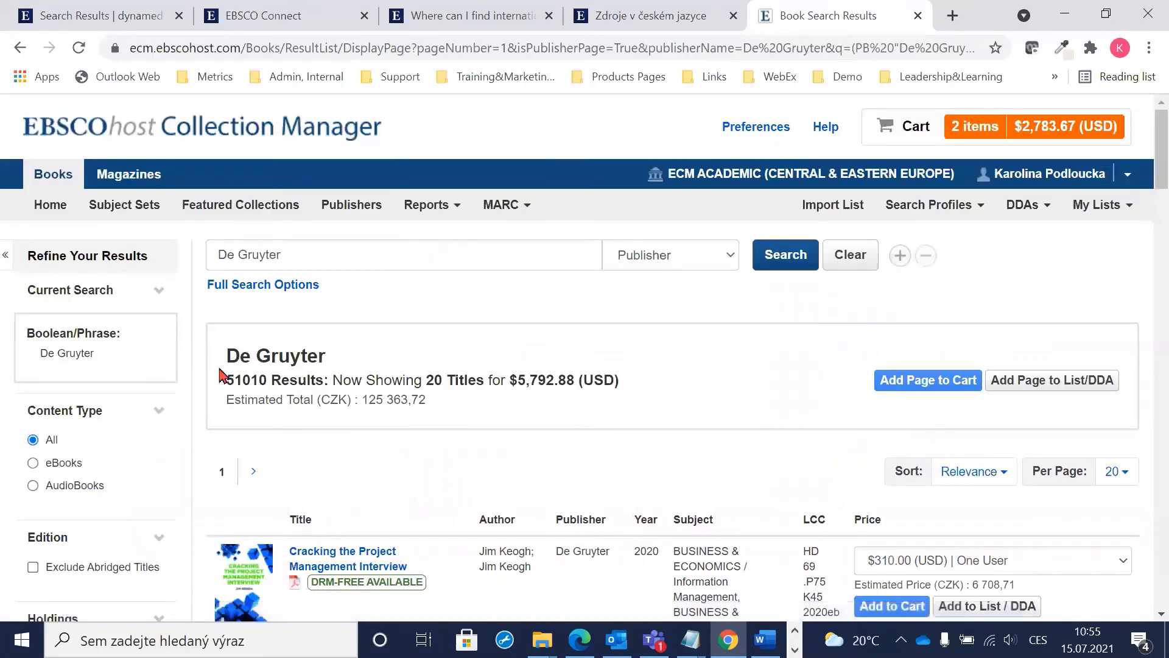
drag(228, 376, 281, 377)
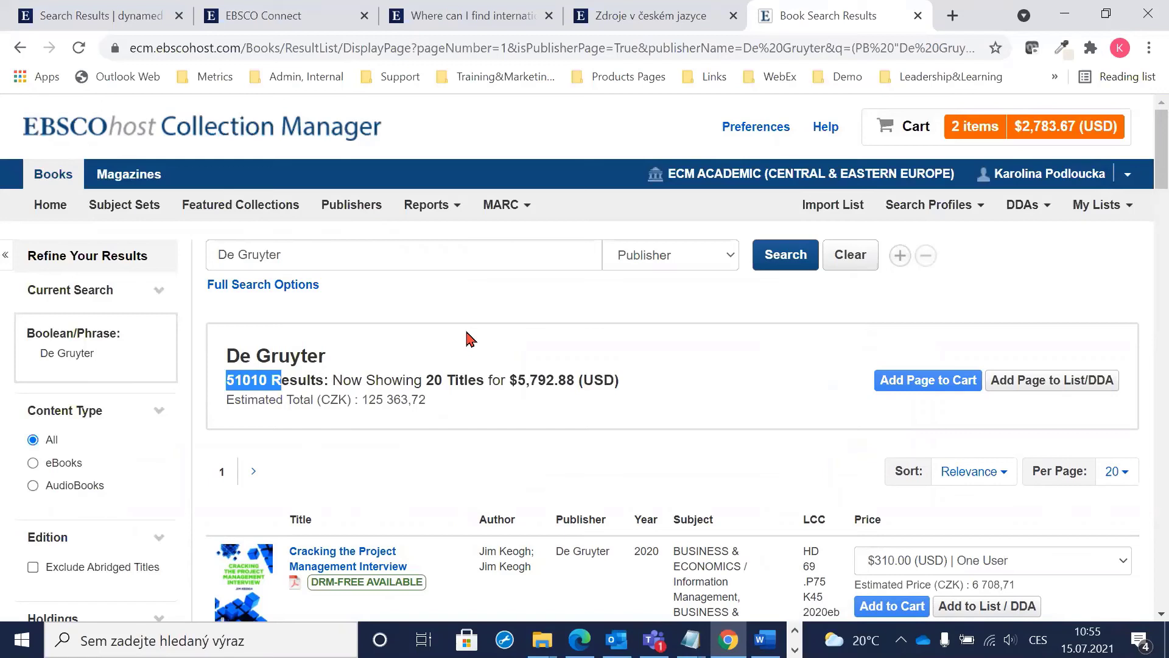
Check which reports are offered and try to create a new search profile
click(426, 207)
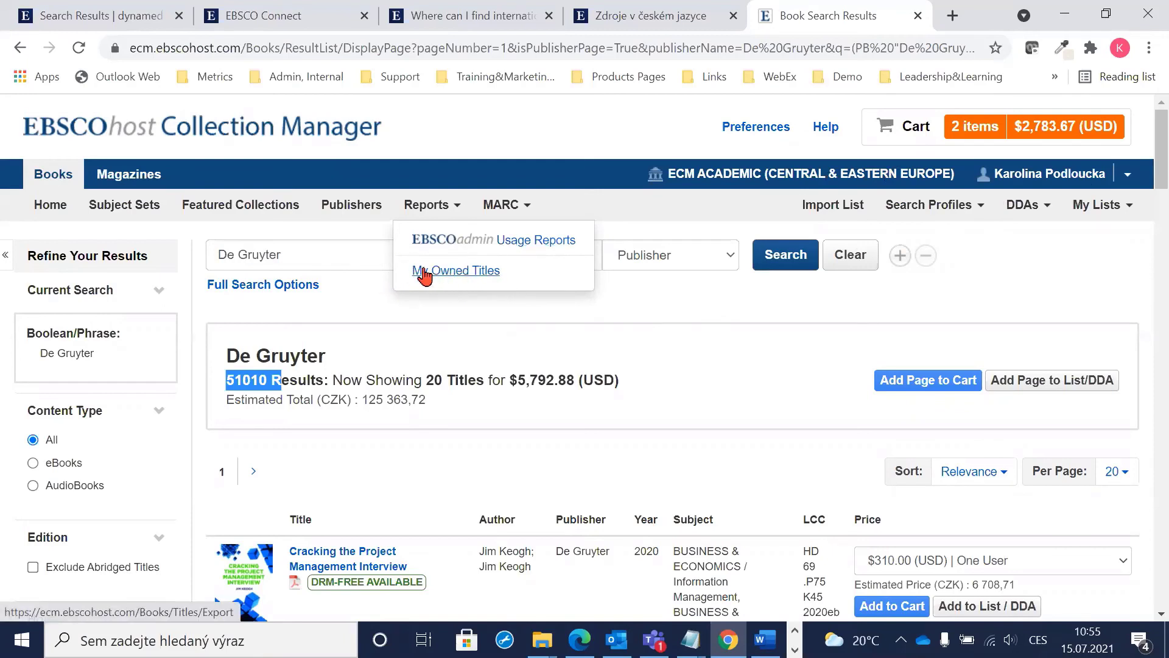
click(686, 314)
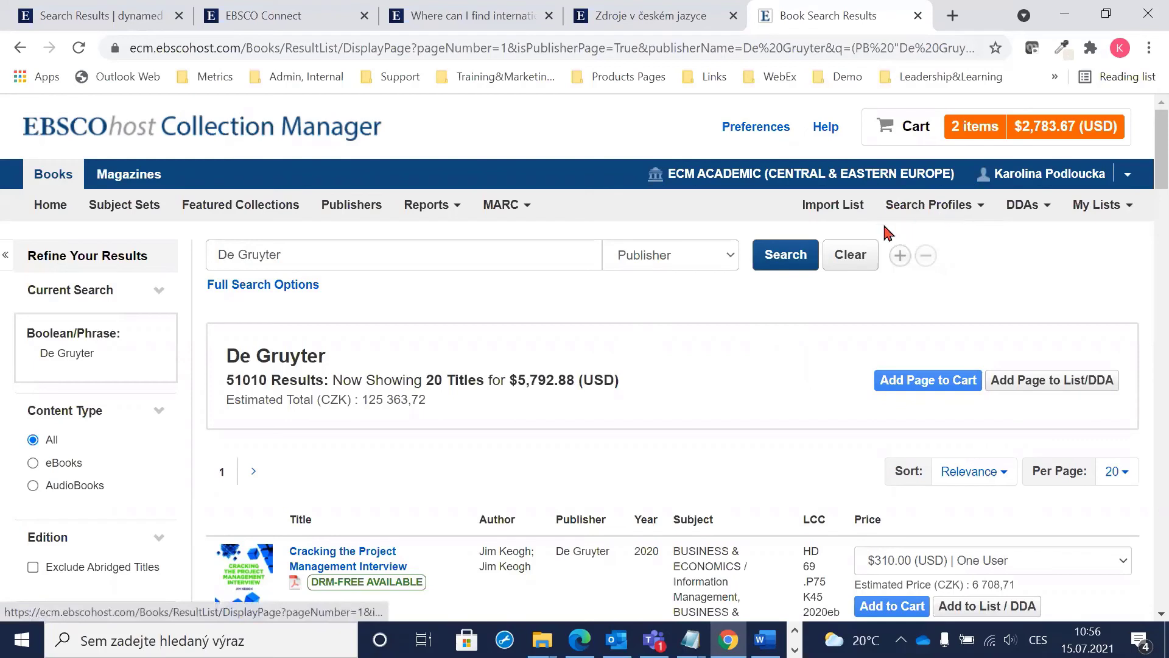
click(951, 207)
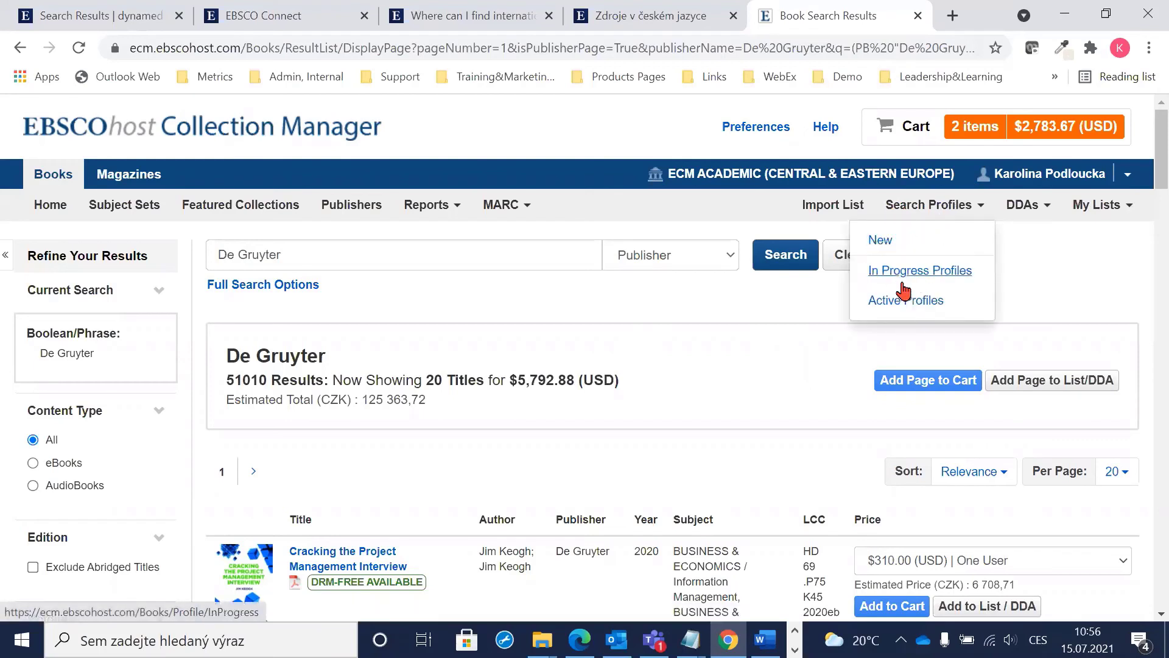
click(879, 241)
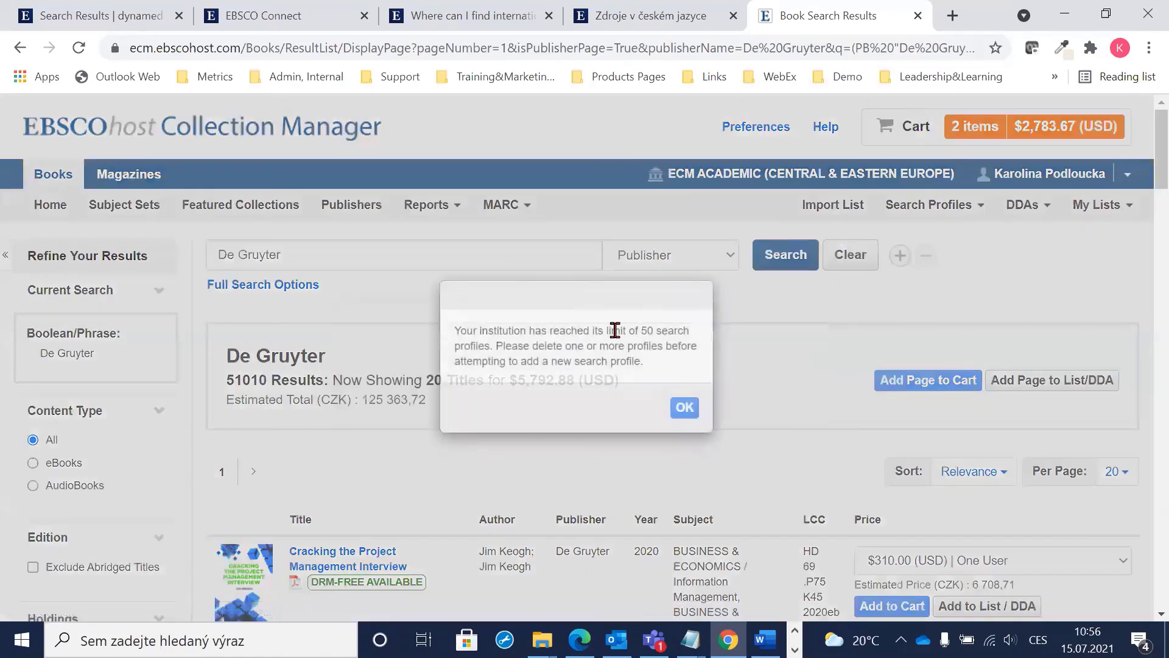
click(685, 407)
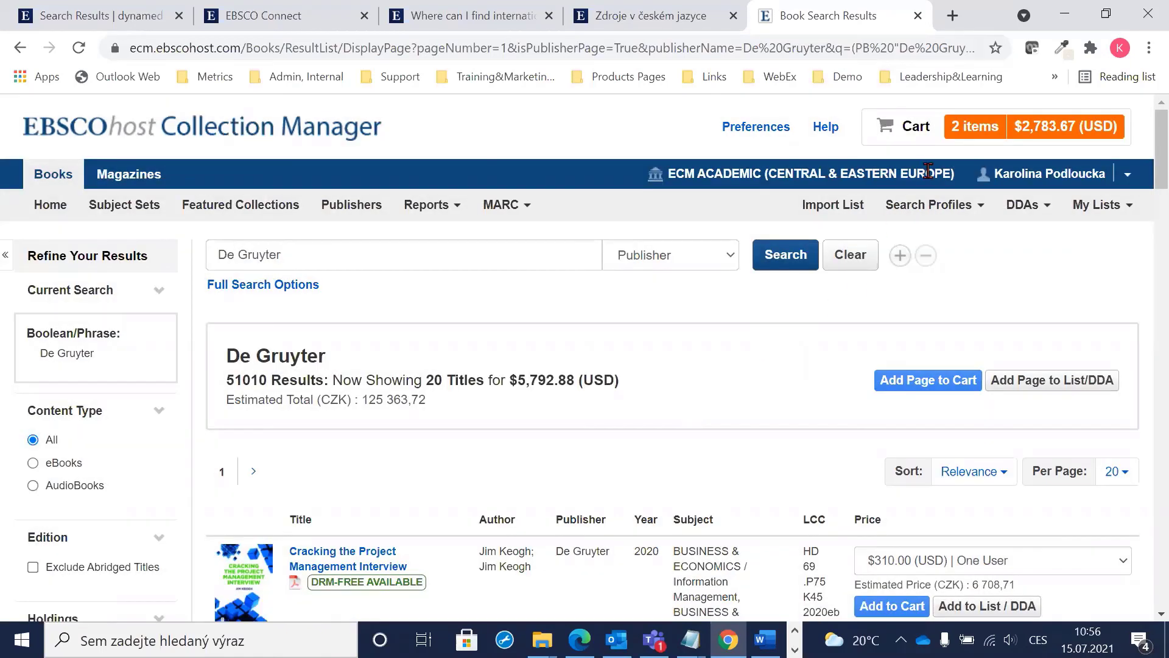
Open the In Progress search profiles and look through the saved profiles and their last-updated dates
click(919, 210)
click(905, 266)
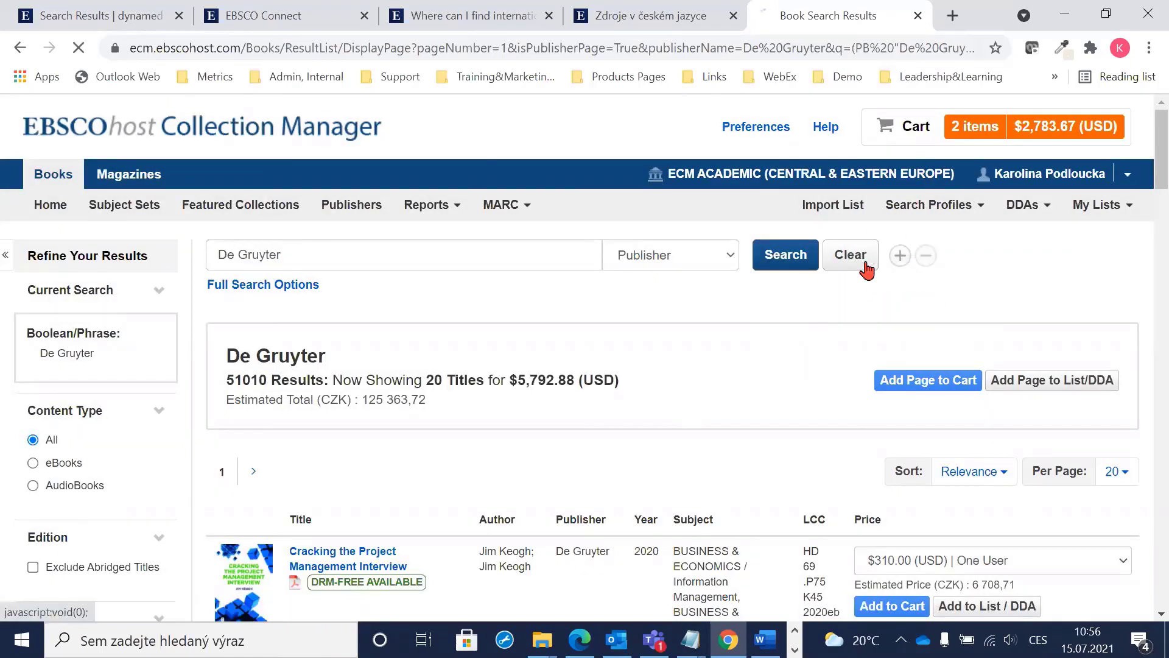
scroll(283, 416, down, 10)
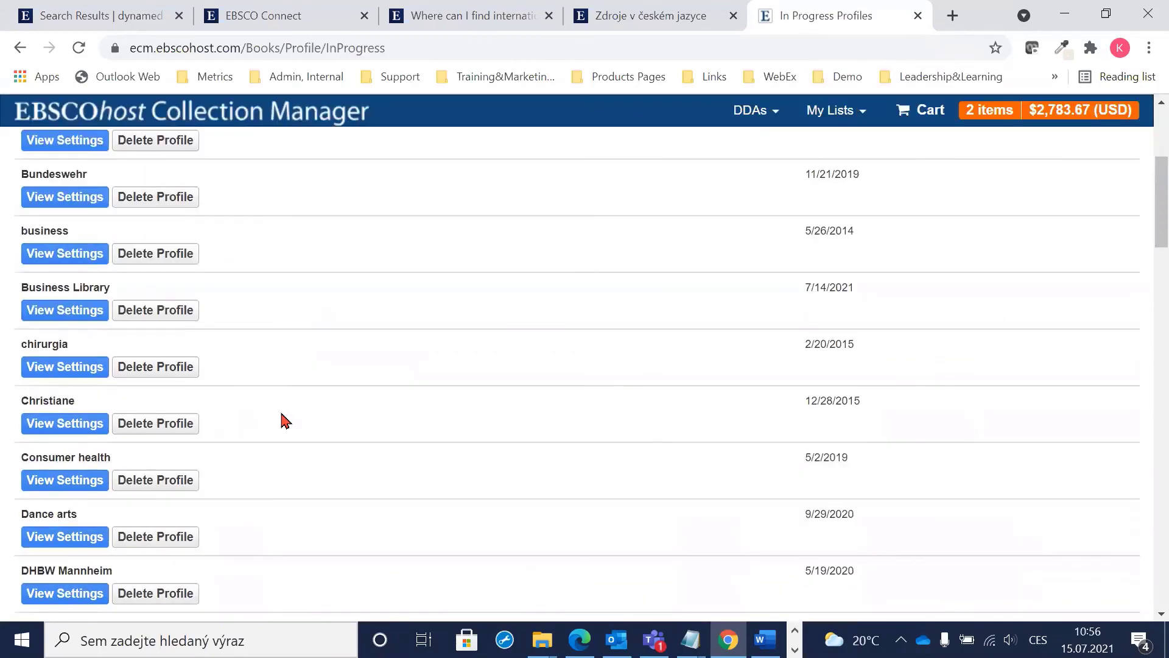
scroll(284, 415, down, 10)
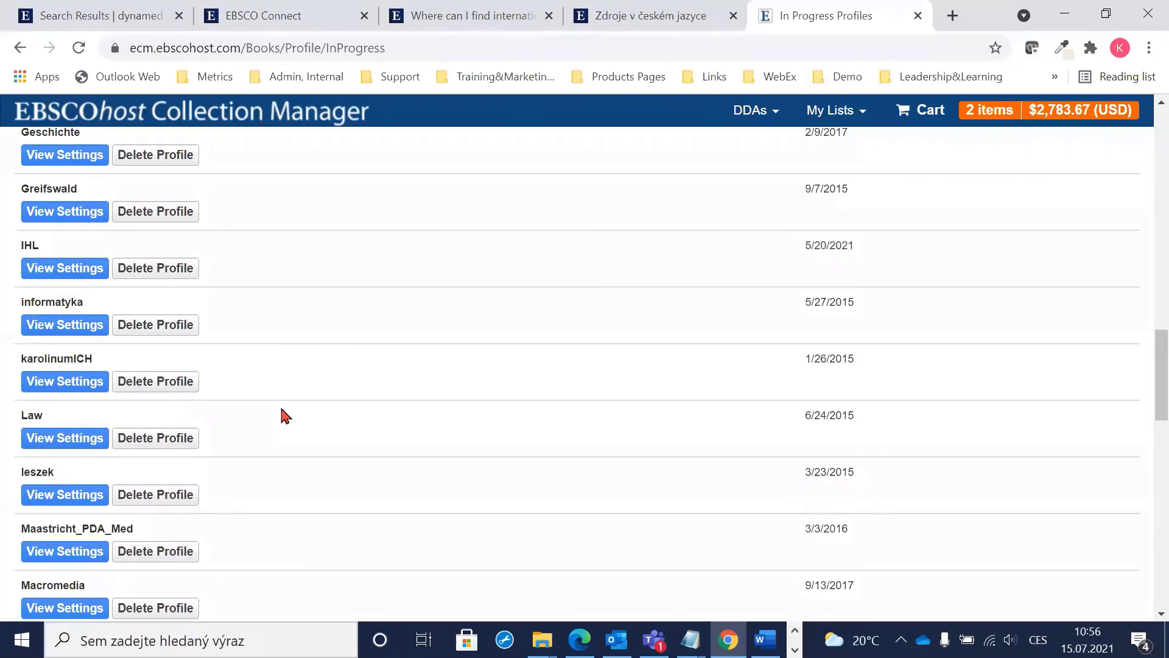
scroll(284, 416, down, 6)
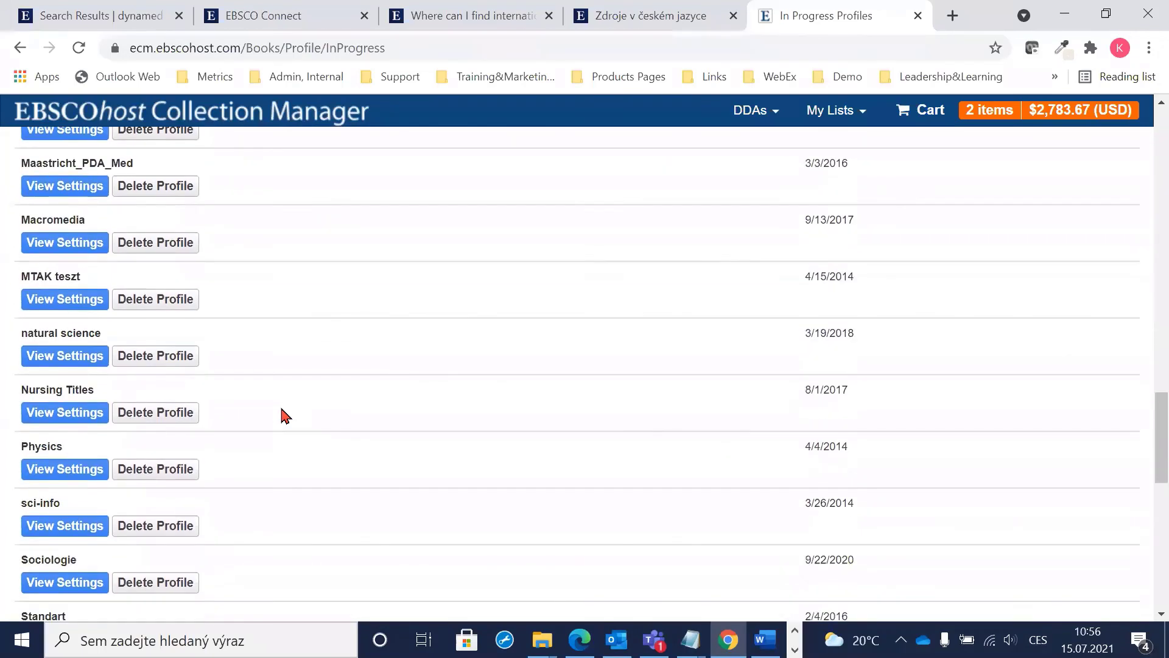
scroll(284, 415, down, 6)
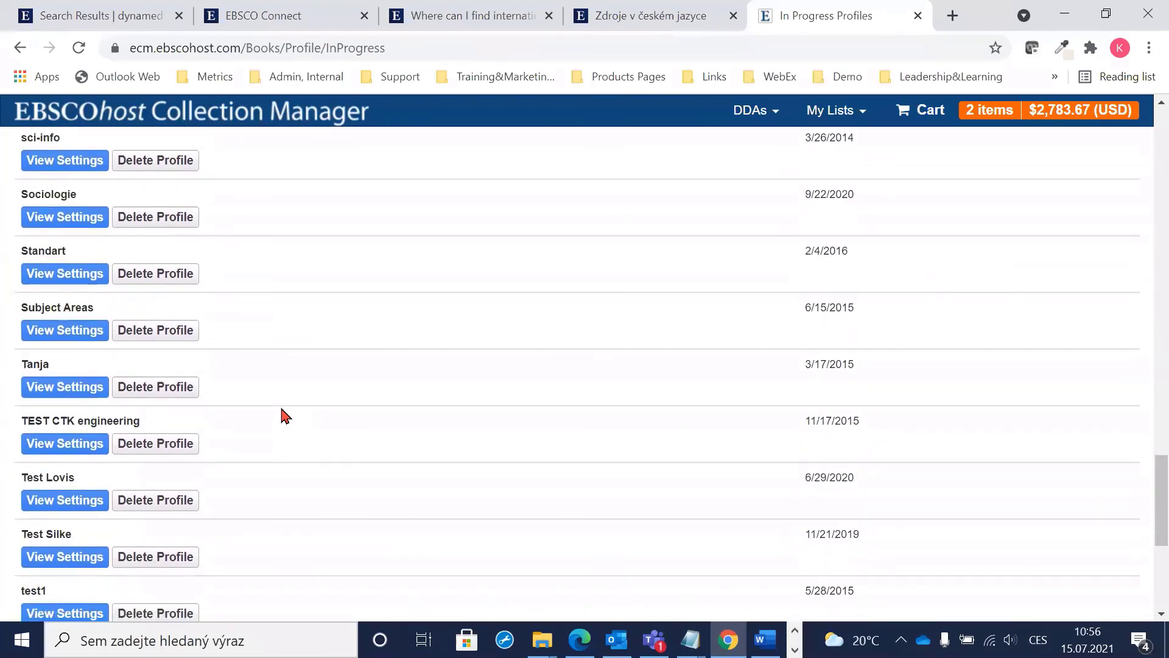
scroll(284, 416, down, 3)
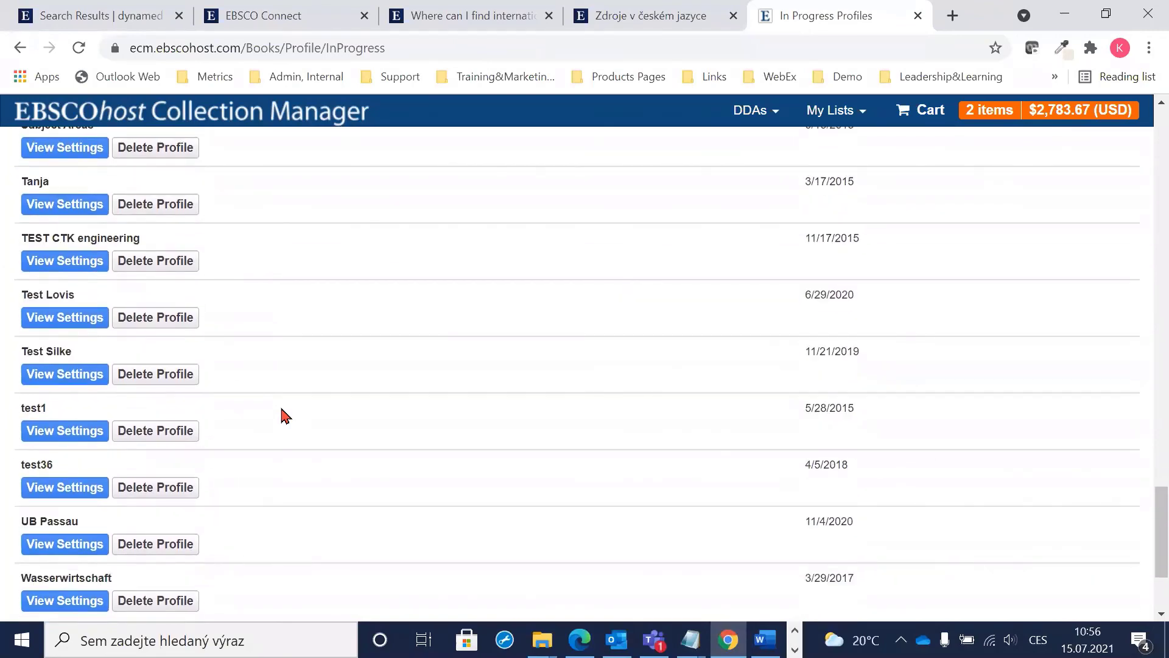
drag(1143, 540, 1144, 160)
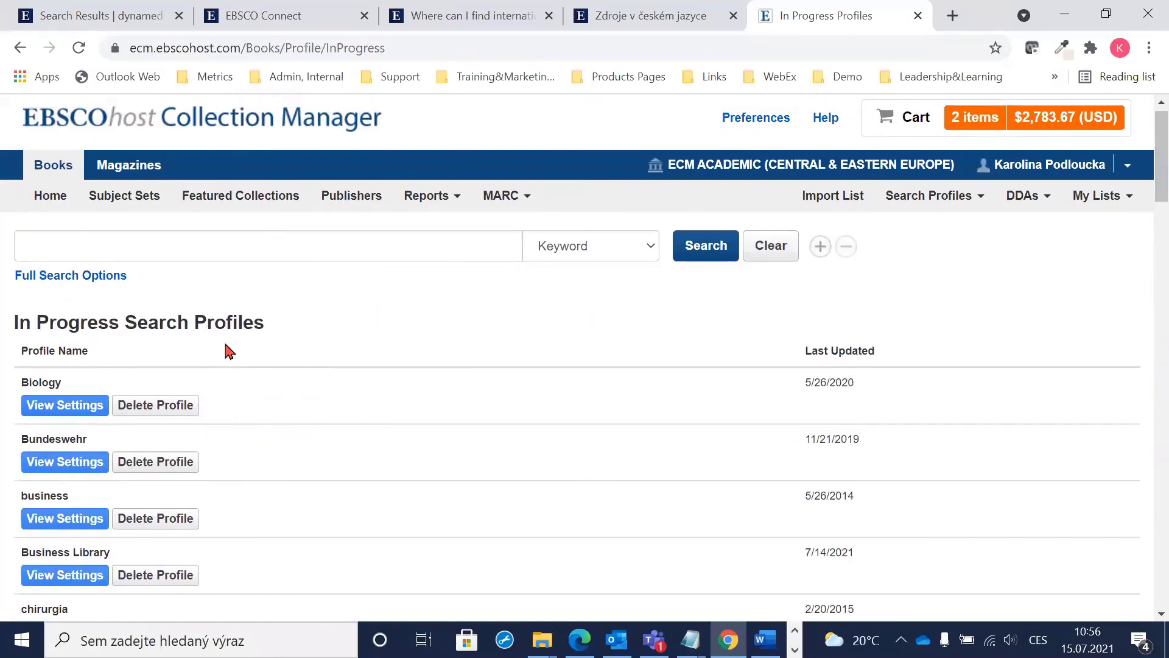
scroll(225, 351, down, 1)
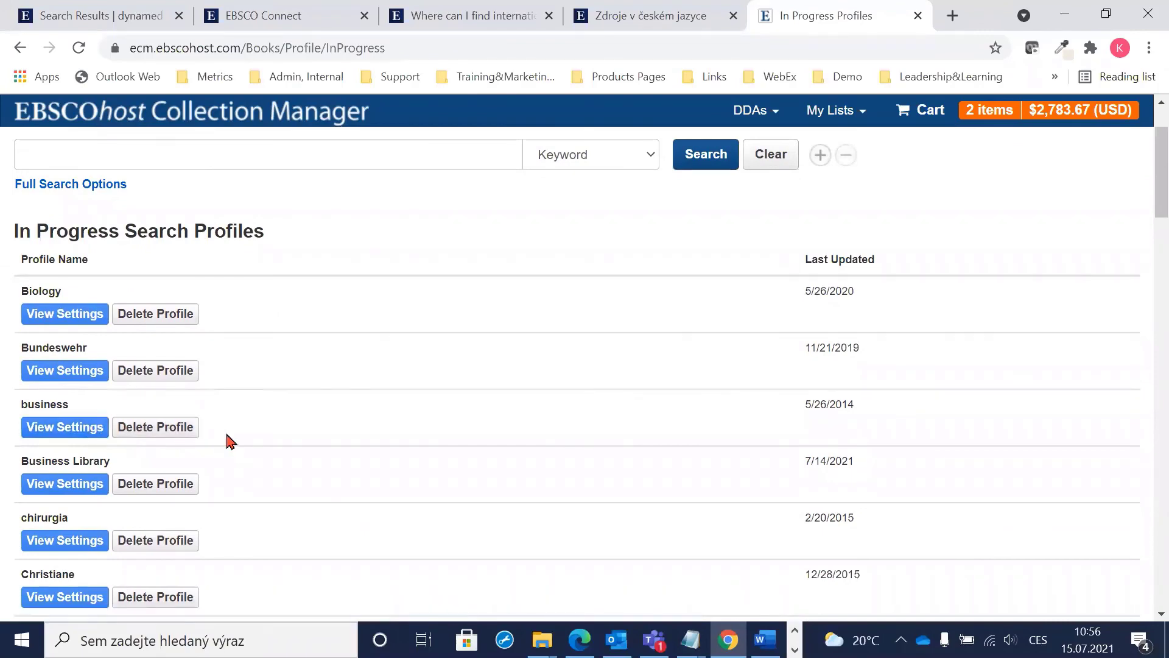
scroll(231, 440, down, 1)
scroll(235, 441, down, 6)
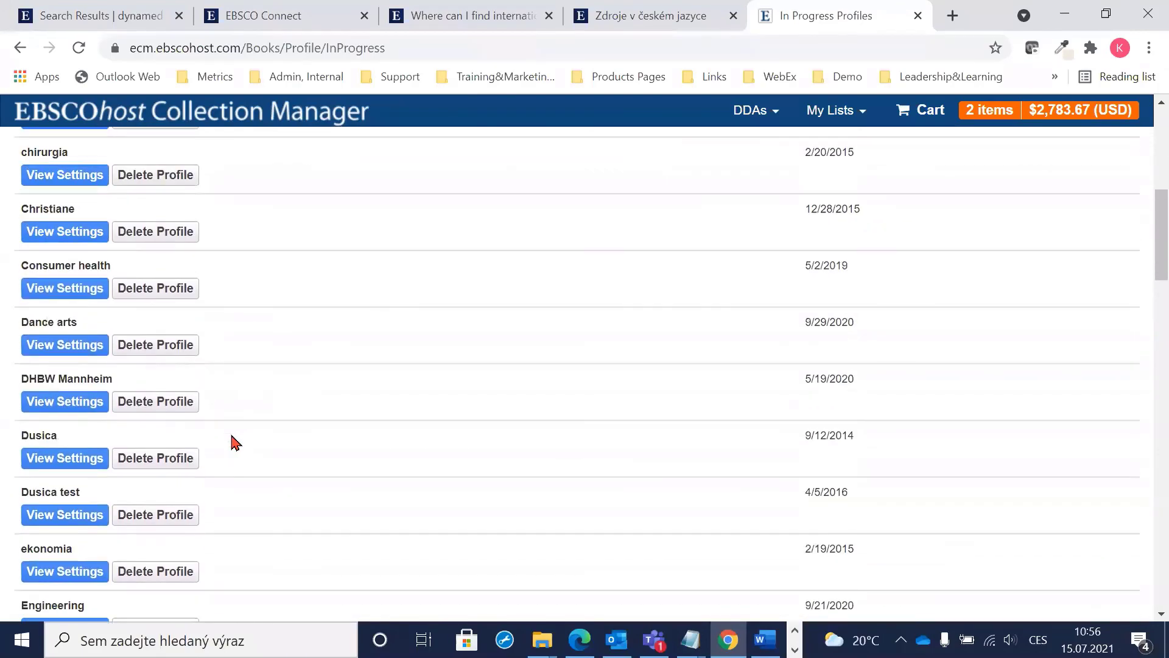
scroll(235, 442, down, 4)
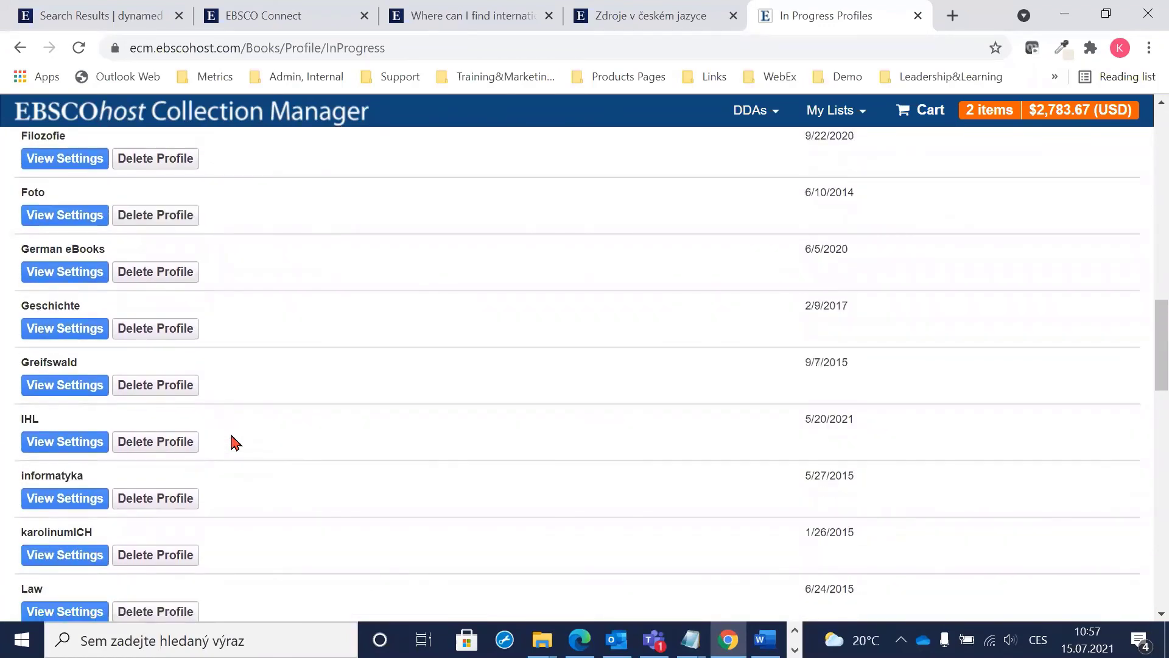
scroll(235, 442, down, 4)
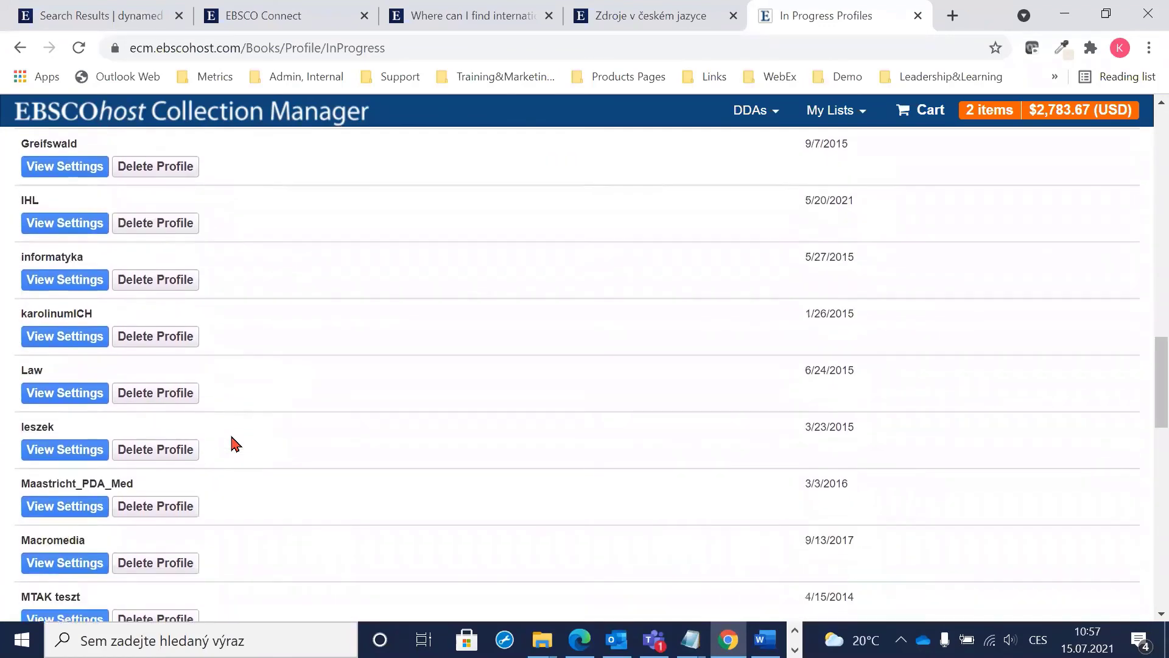
Look through the rest of the In Progress search profiles and delete the profile named Foto
scroll(235, 442, down, 6)
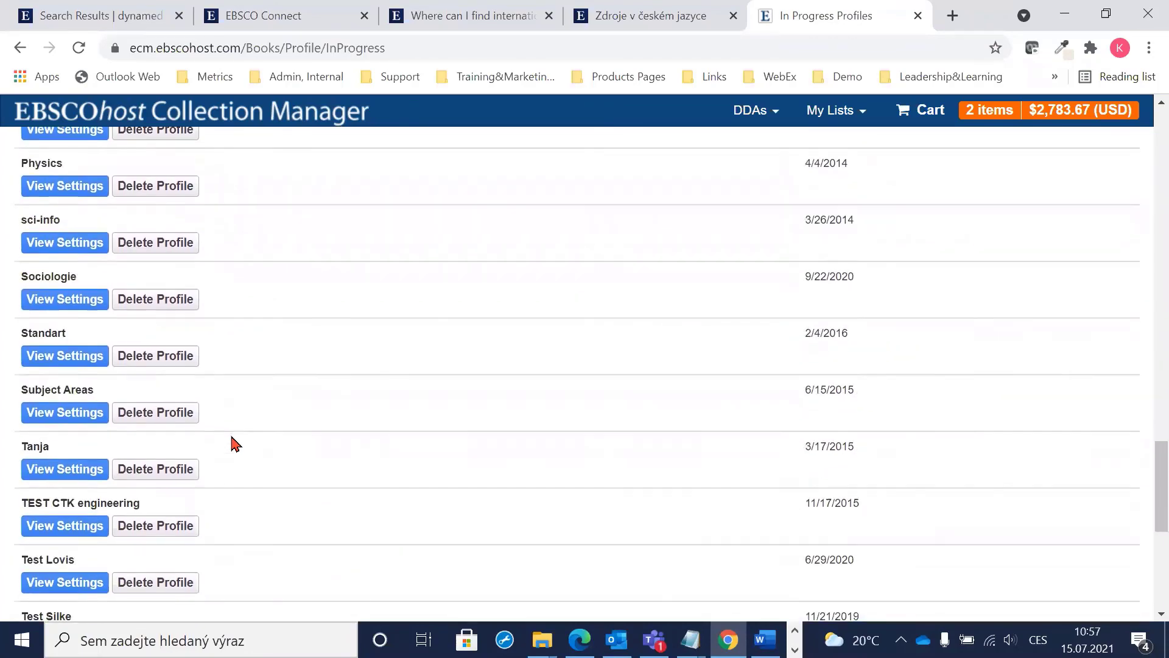
scroll(235, 441, down, 4)
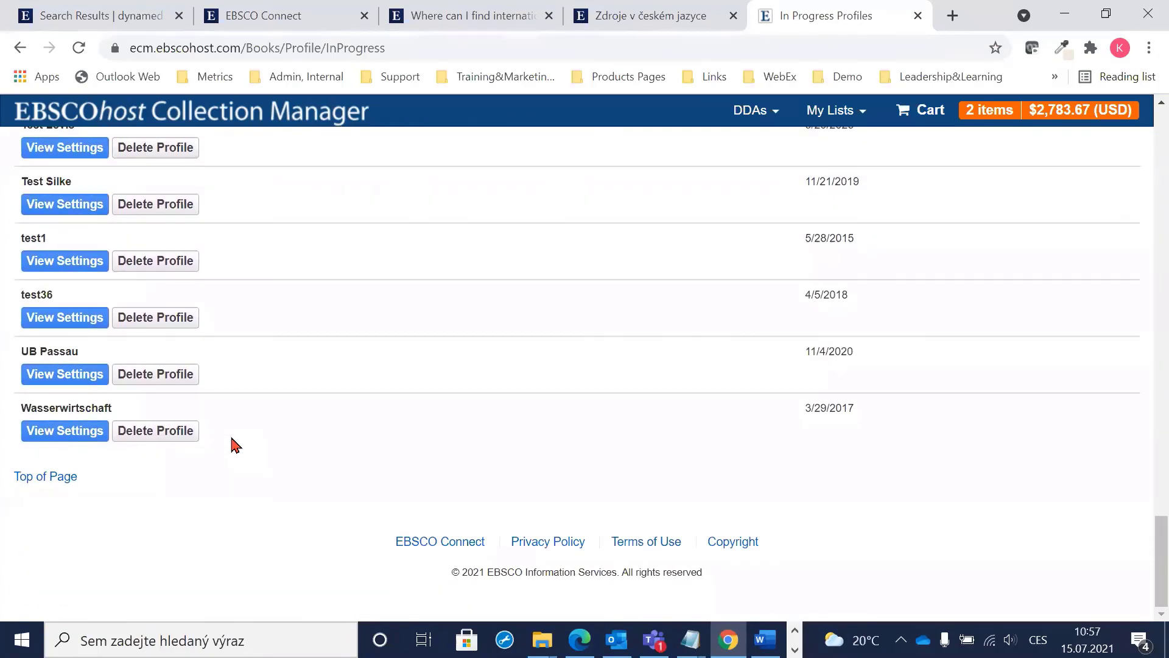
scroll(235, 444, up, 14)
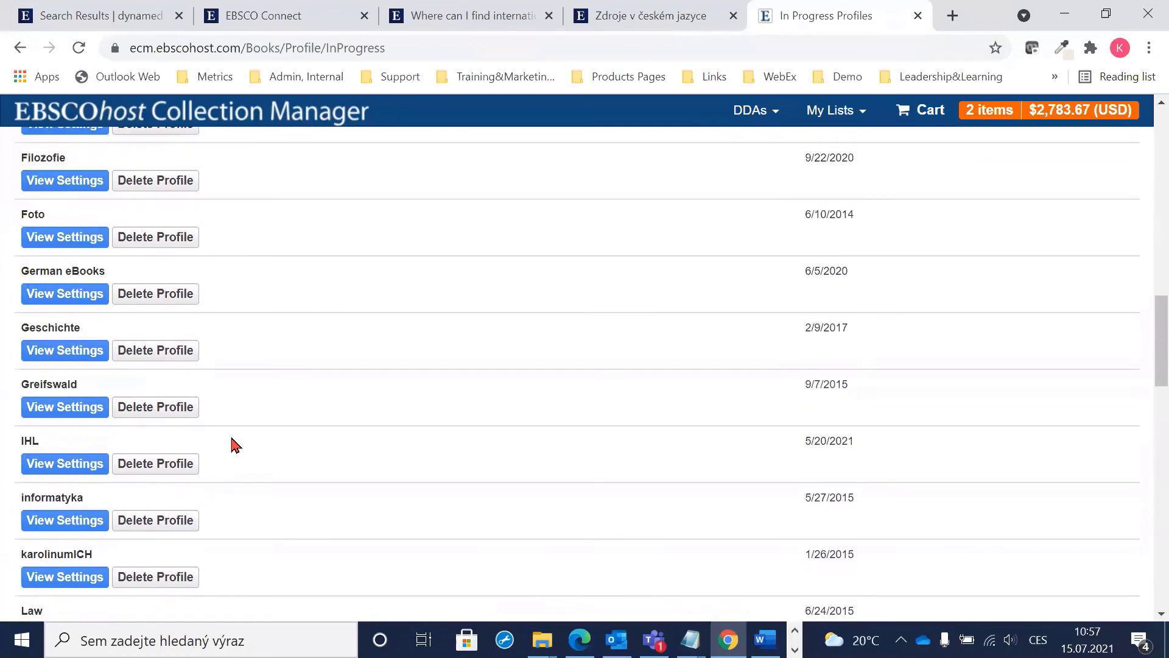
scroll(235, 444, up, 2)
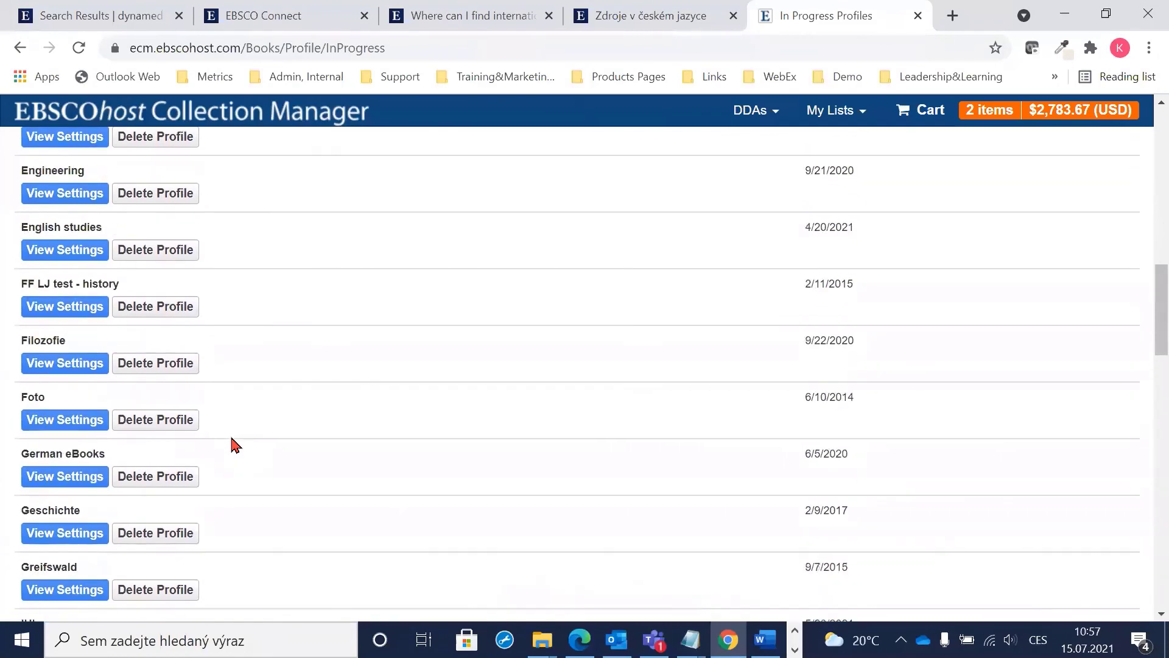
click(163, 422)
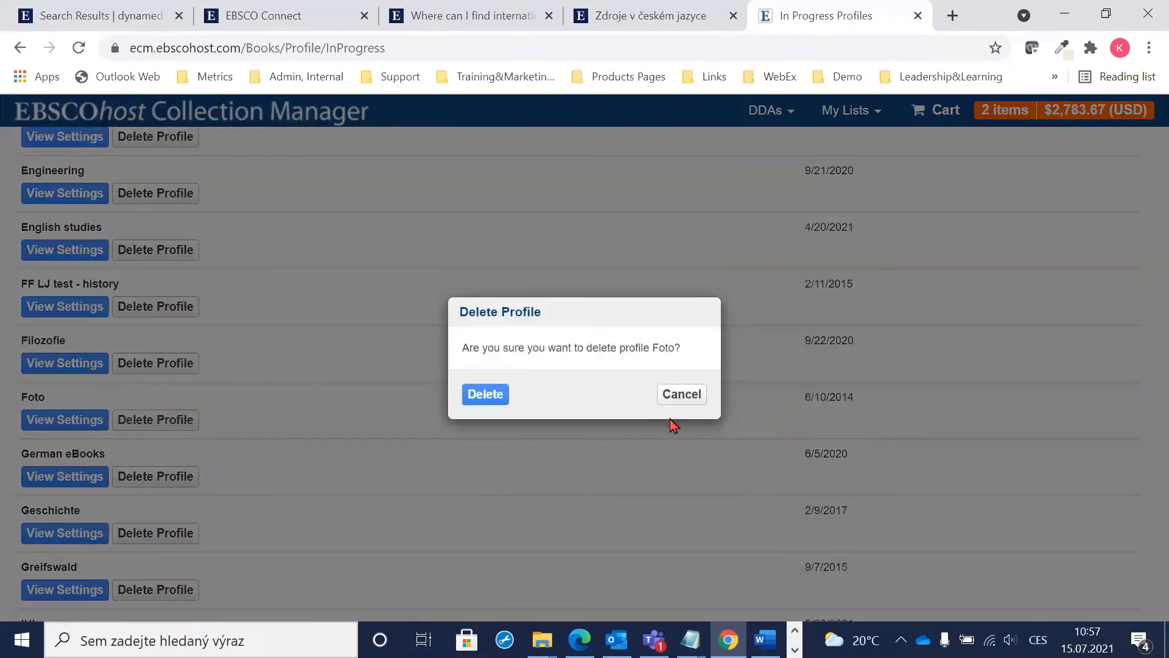
click(481, 397)
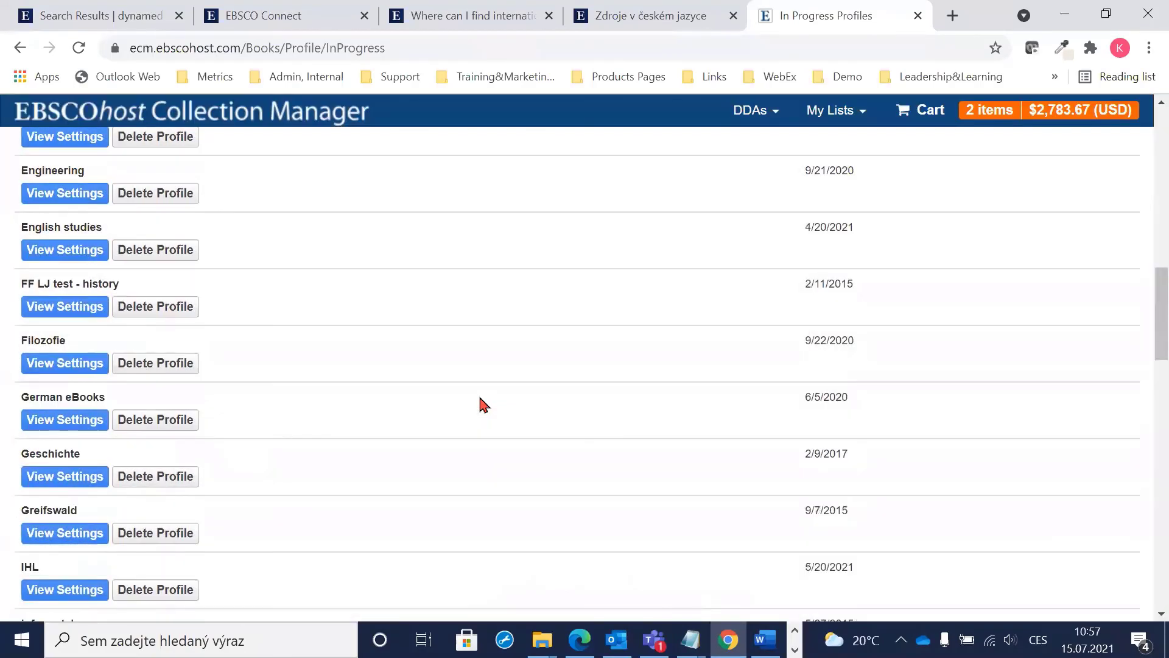
Create a new search profile named Social Sciences and continue to its setup wizard
scroll(490, 339, up, 20)
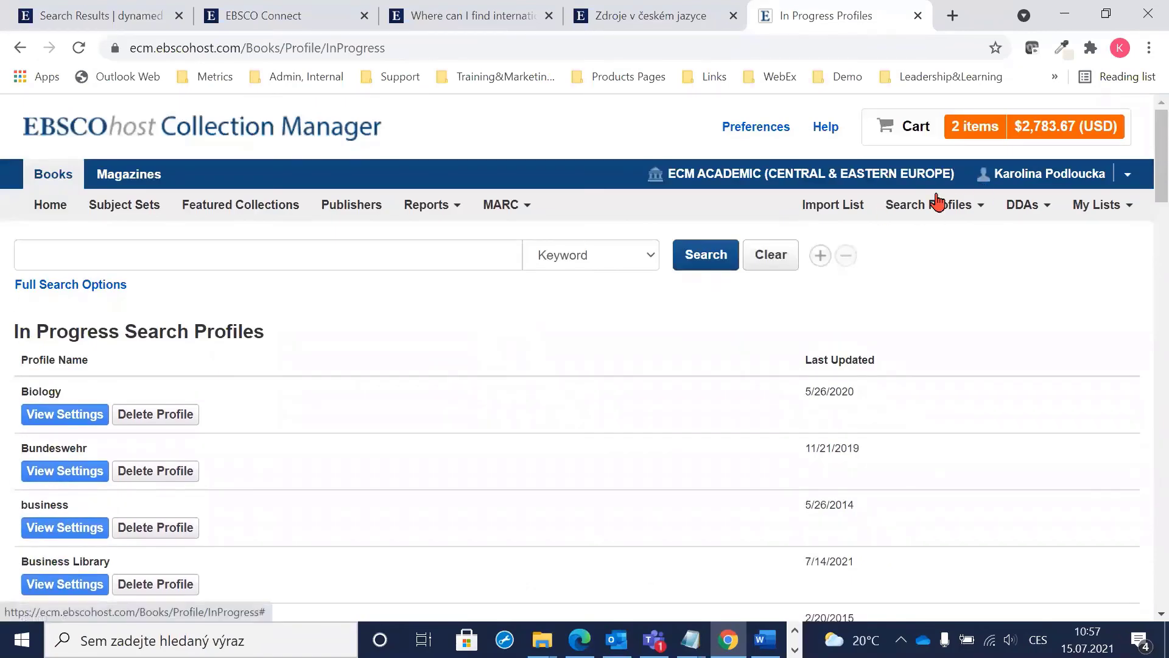
click(937, 201)
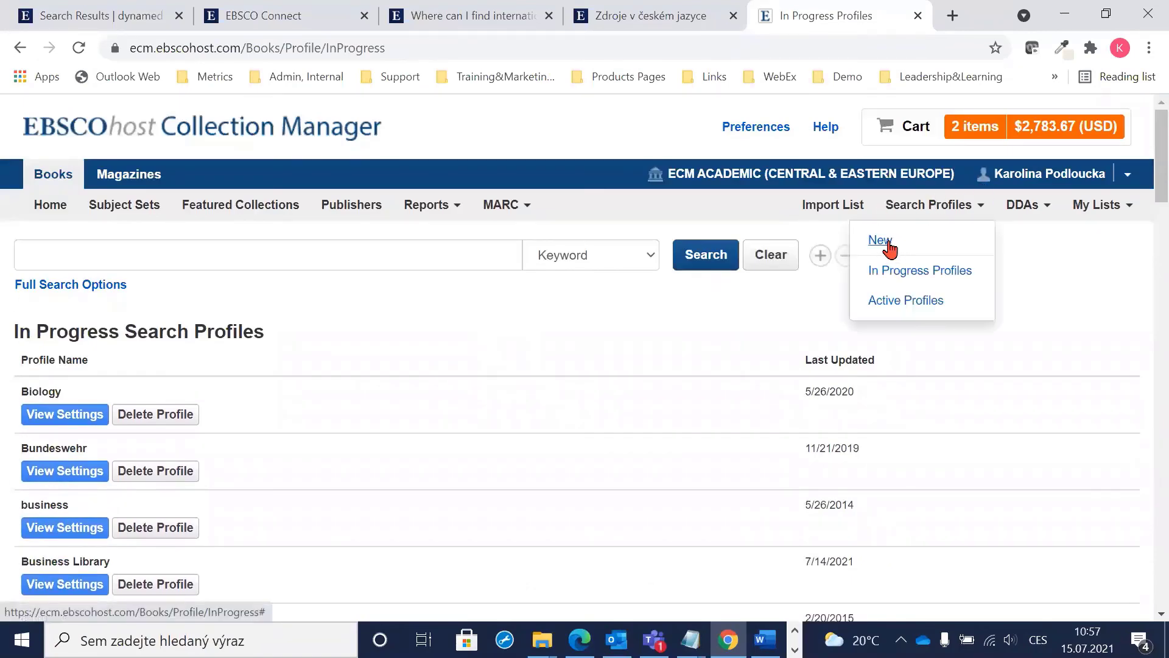
click(889, 246)
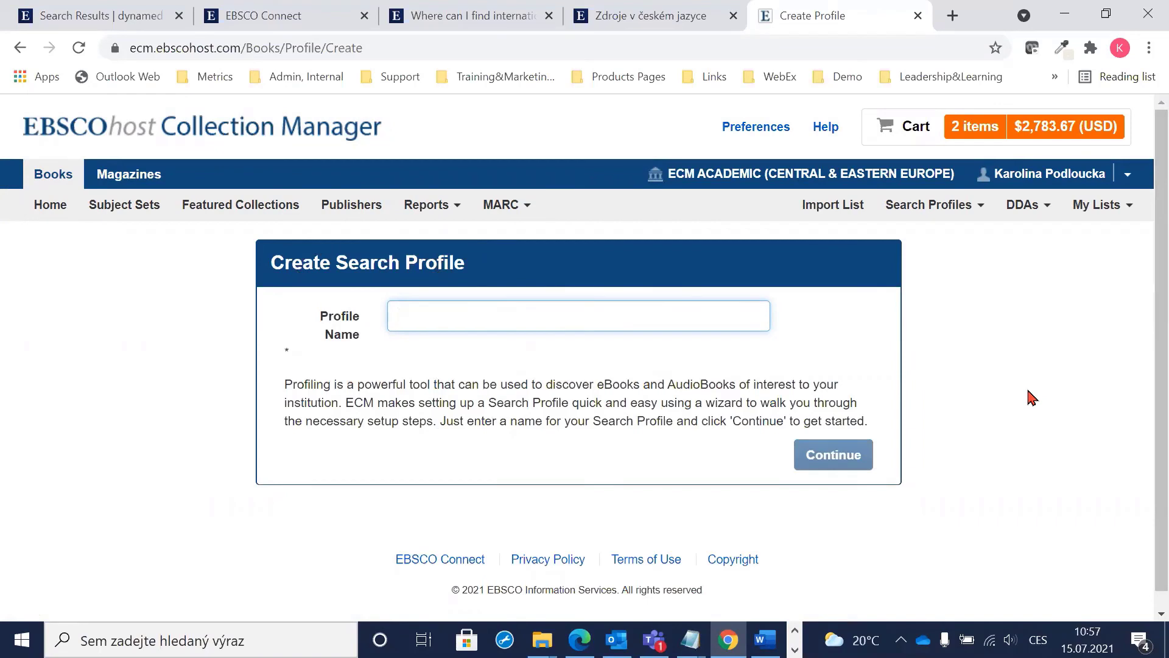
text(Dra)
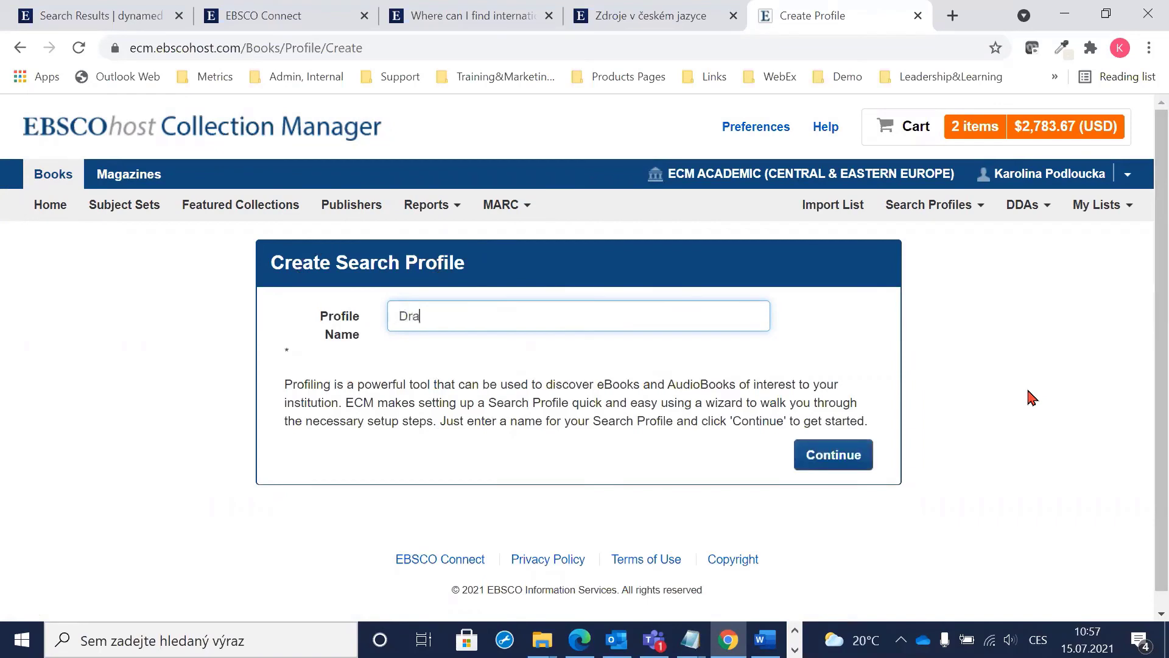
key(BackSpace)
key(BackSpace)
key(BackSpace)
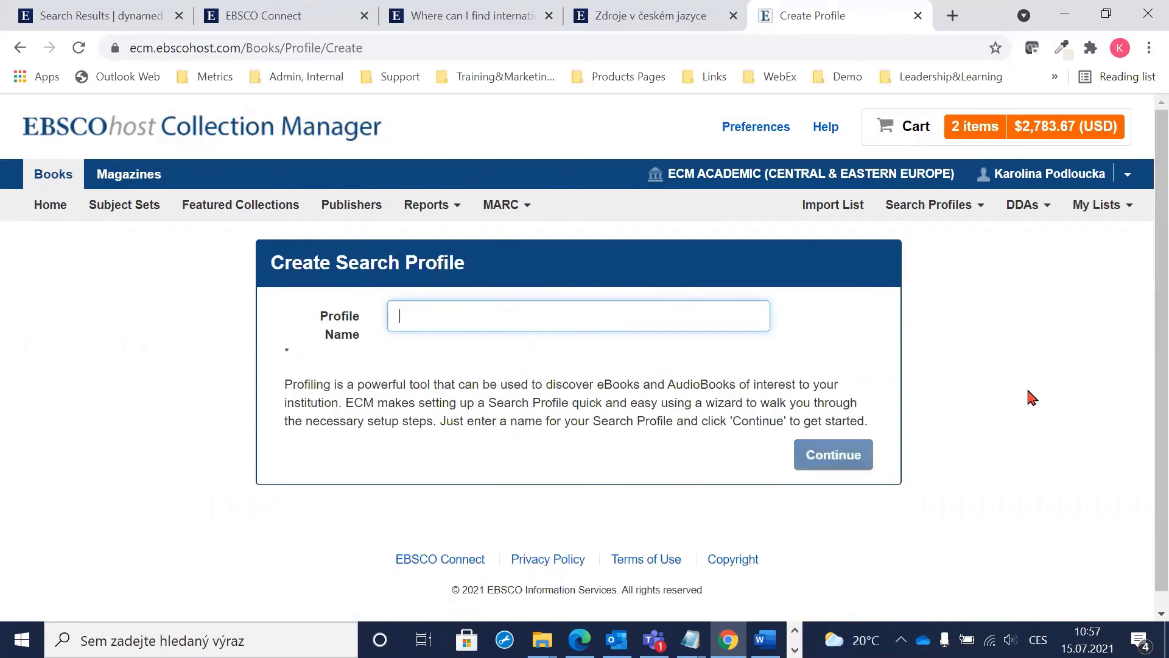
text(W)
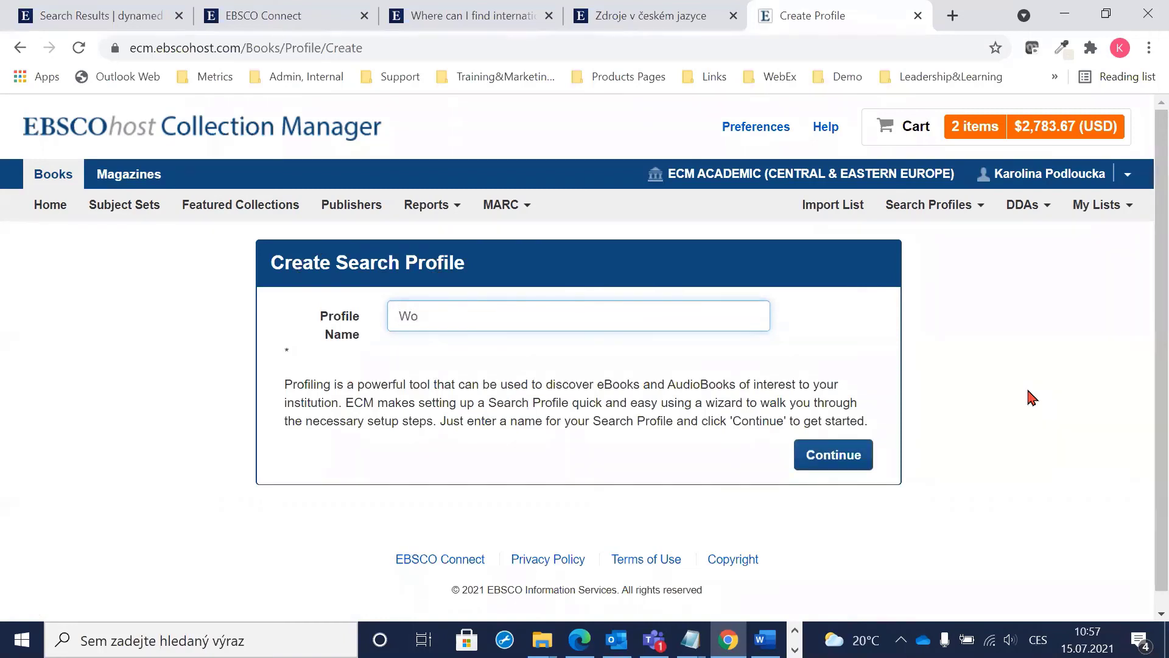
text(o)
key(BackSpace)
key(BackSpace)
text(Social Sciences)
click(842, 453)
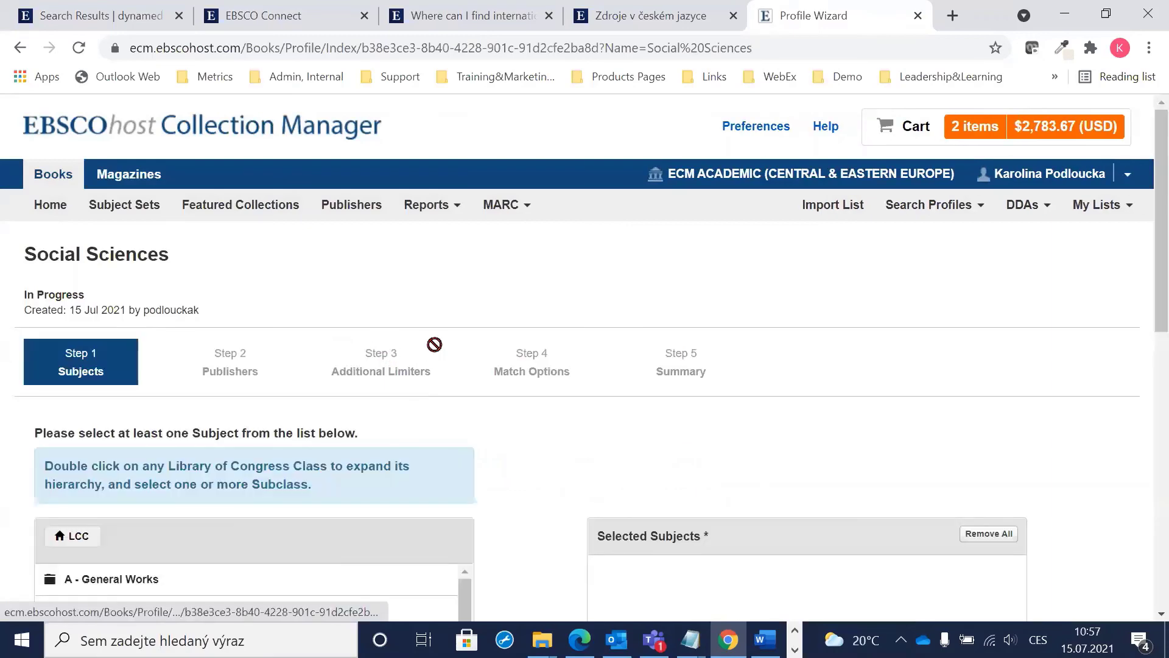
Examine the wizard's Subjects step, its list of Library of Congress classes and the instruction on expanding them
scroll(456, 333, down, 3)
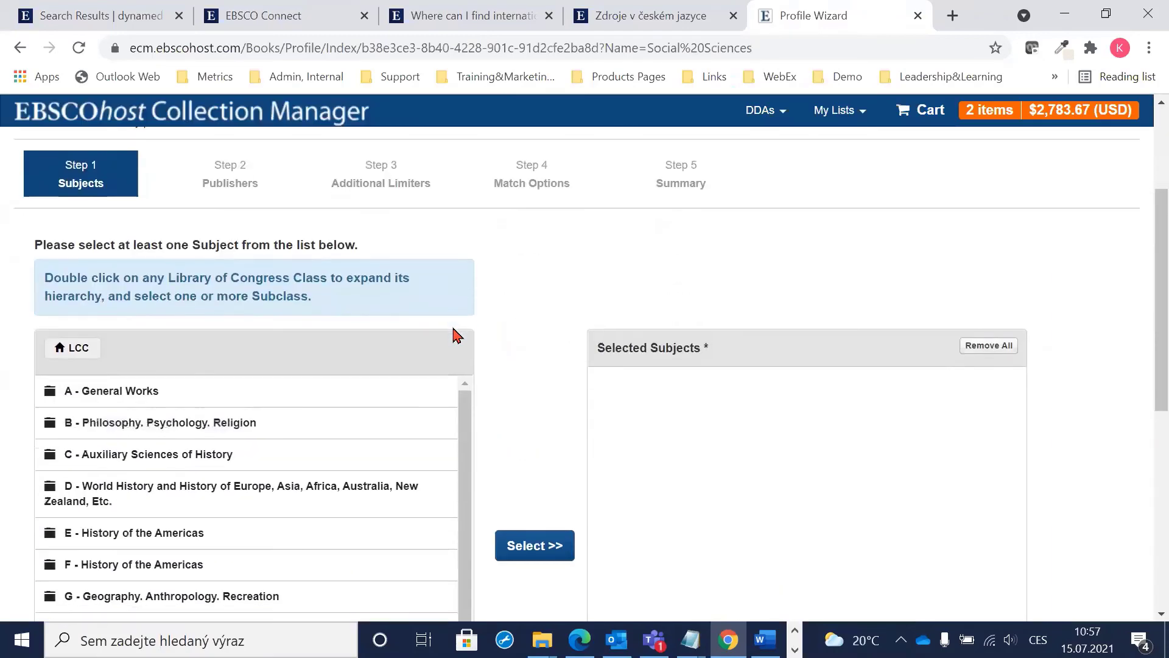
scroll(452, 336, down, 2)
scroll(451, 334, up, 2)
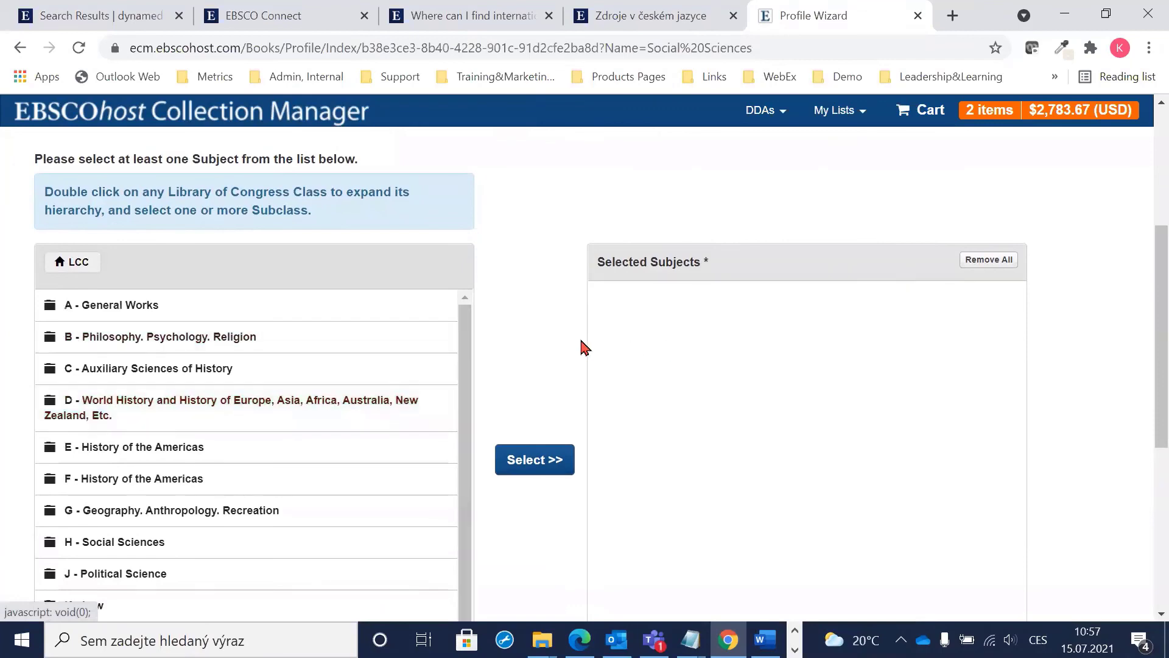
scroll(524, 339, up, 1)
scroll(522, 335, up, 1)
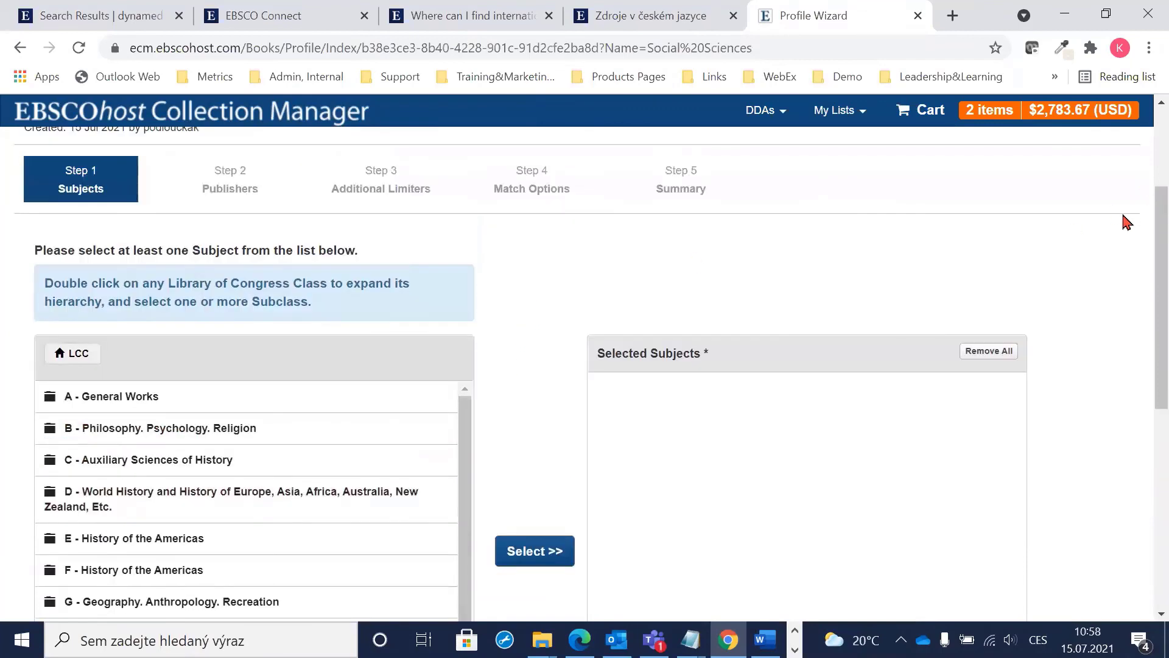
scroll(1126, 223, down, 3)
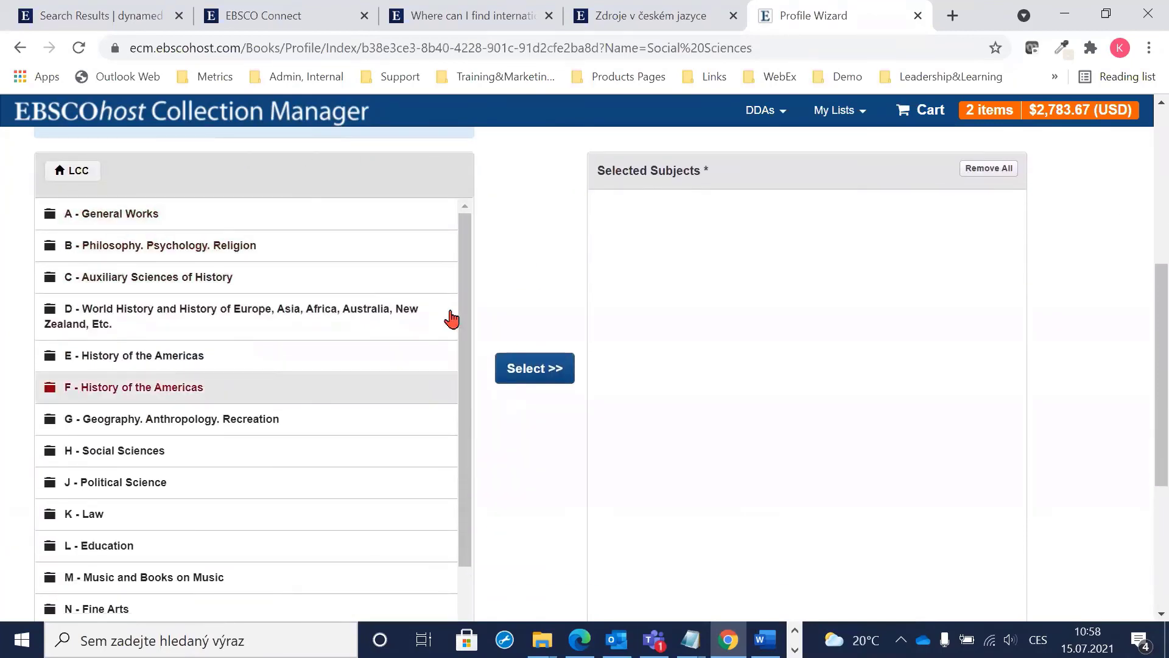
scroll(548, 220, up, 2)
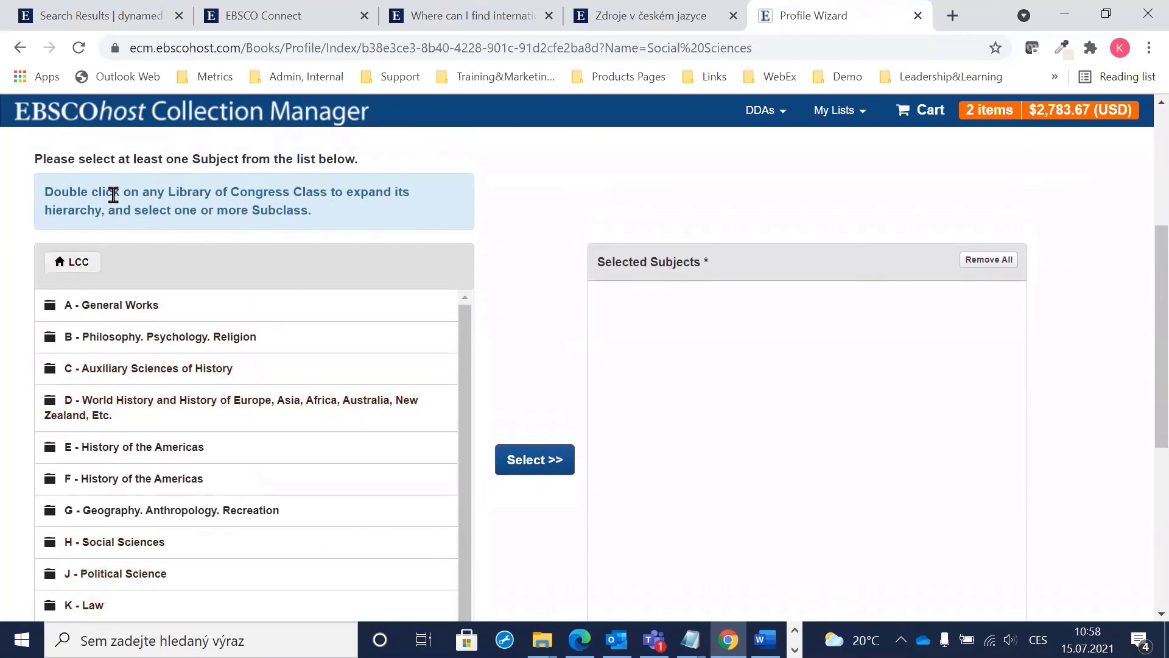
drag(105, 193, 400, 211)
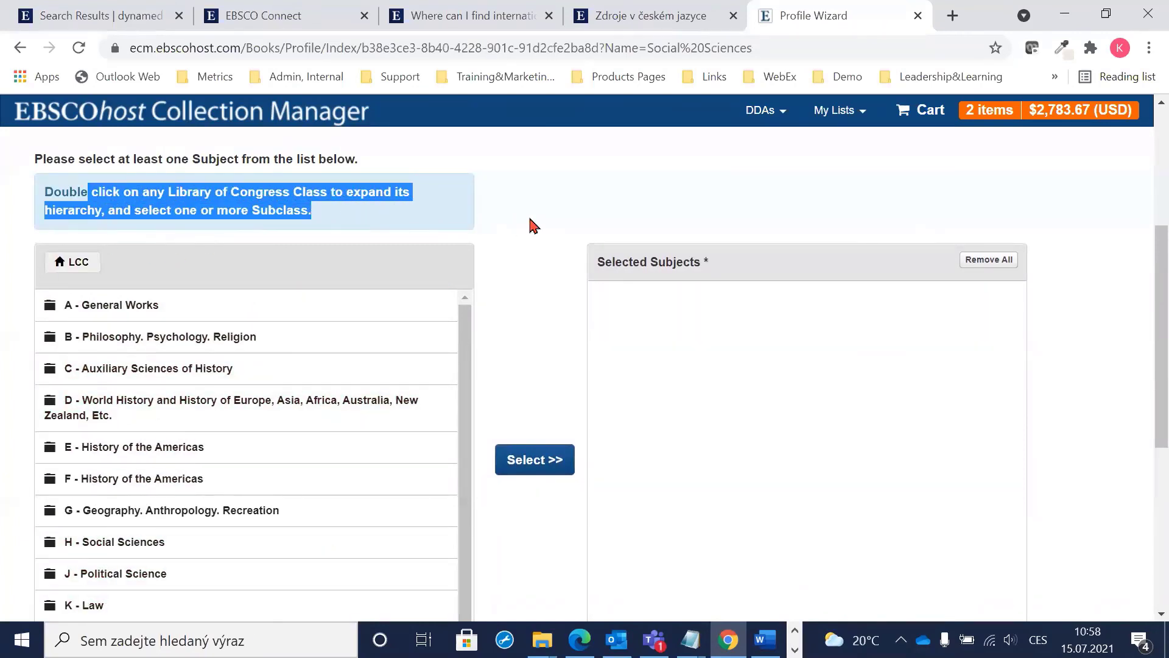
click(668, 243)
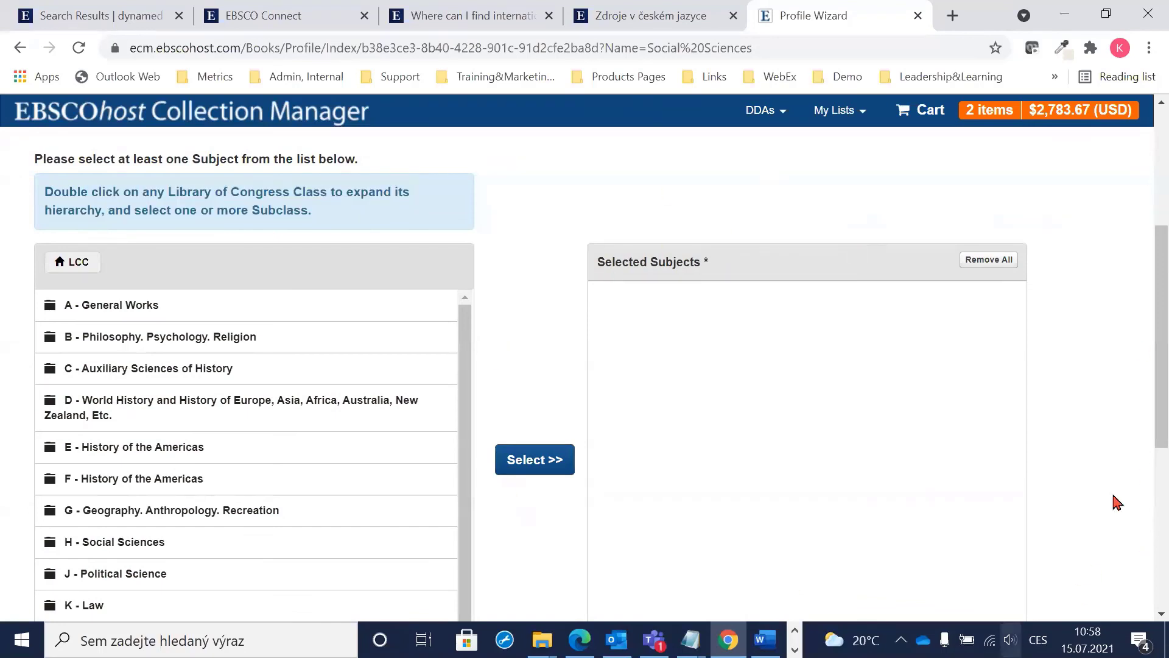
Mark class F - History of the Americas, view its subclass and return to the top level of the LCC list
scroll(672, 224, down, 2)
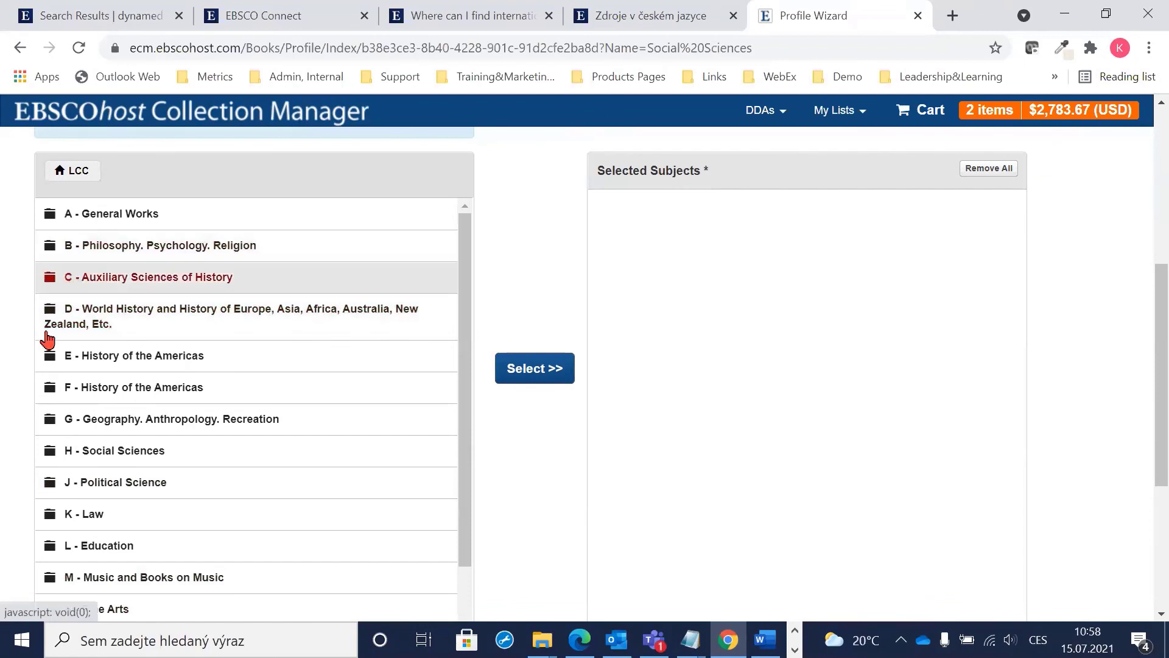
click(53, 395)
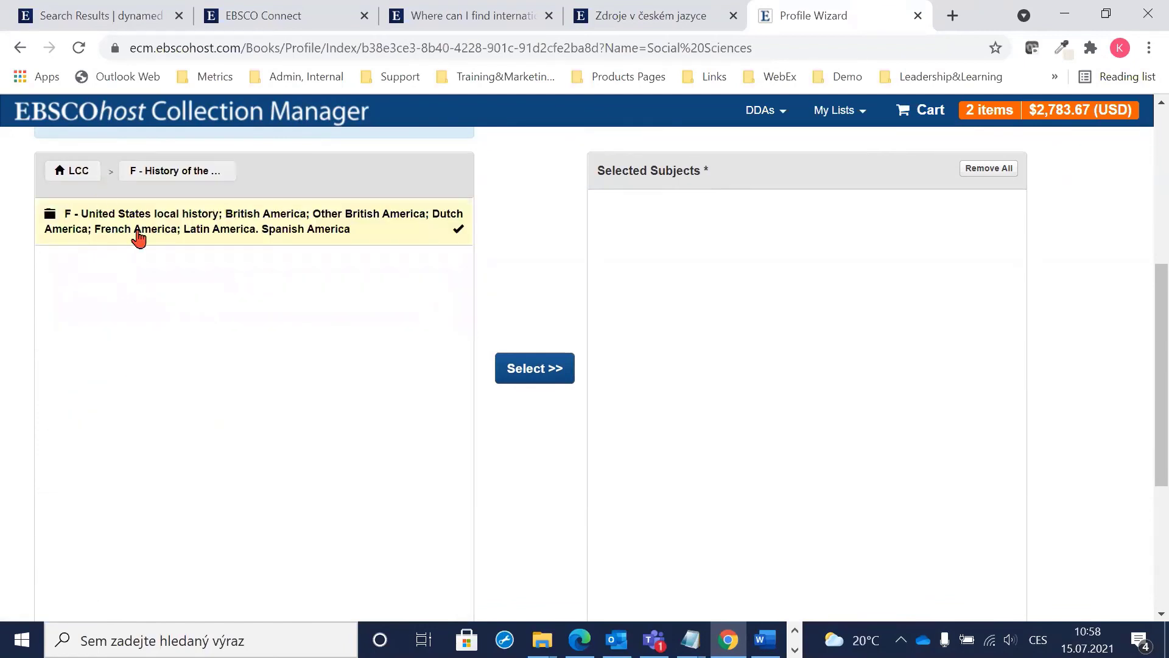
scroll(195, 295, up, 3)
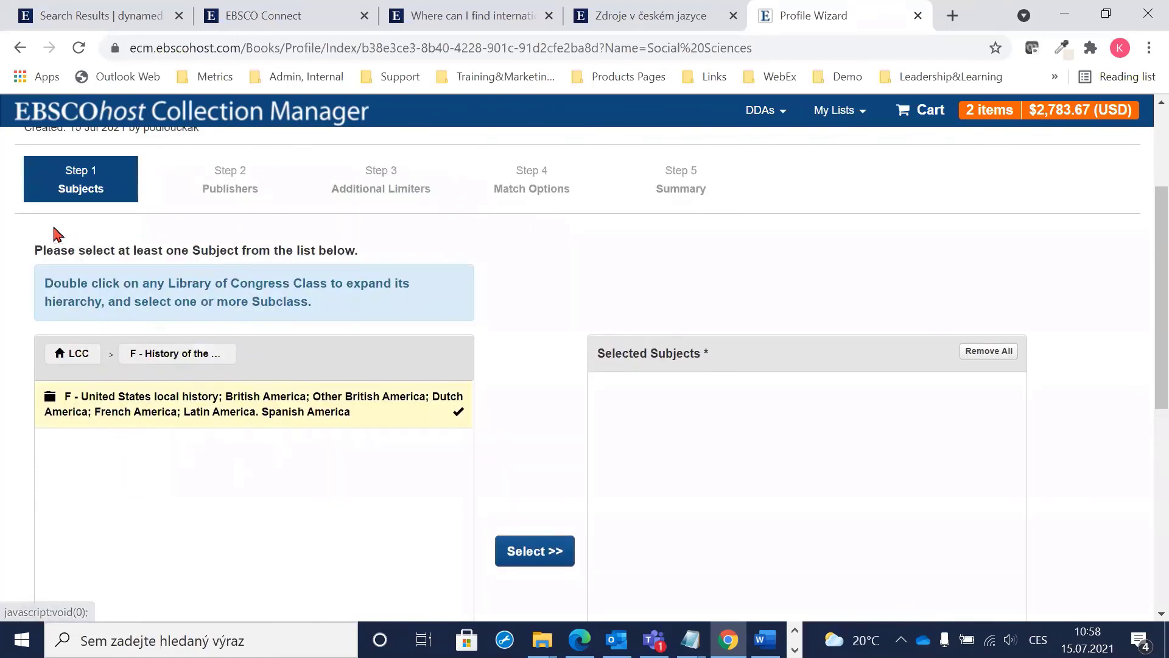
click(85, 358)
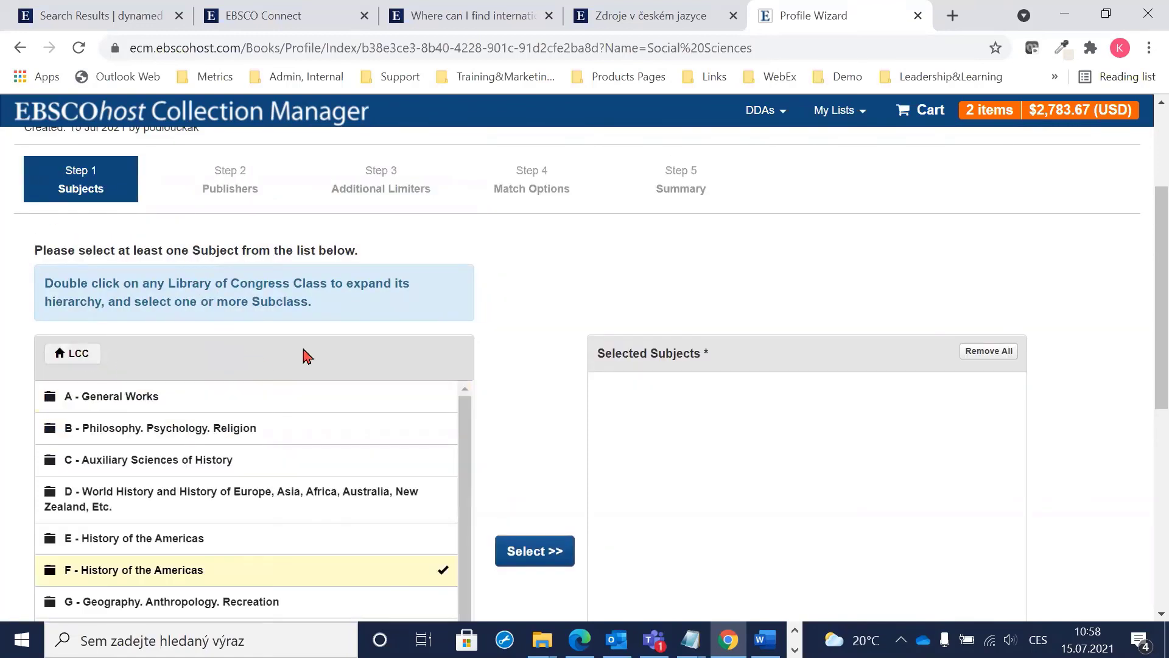
Mark QB (1-991) - Astronomy under Q - Science and add the marked subjects to Selected Subjects
scroll(256, 446, down, 7)
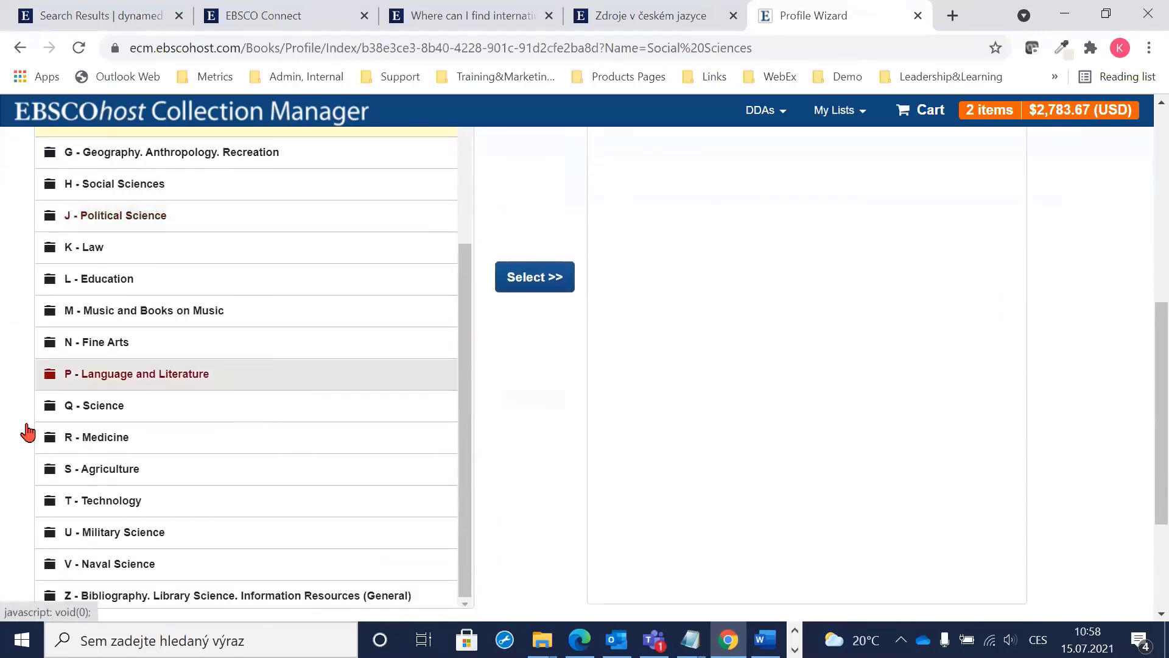
click(102, 406)
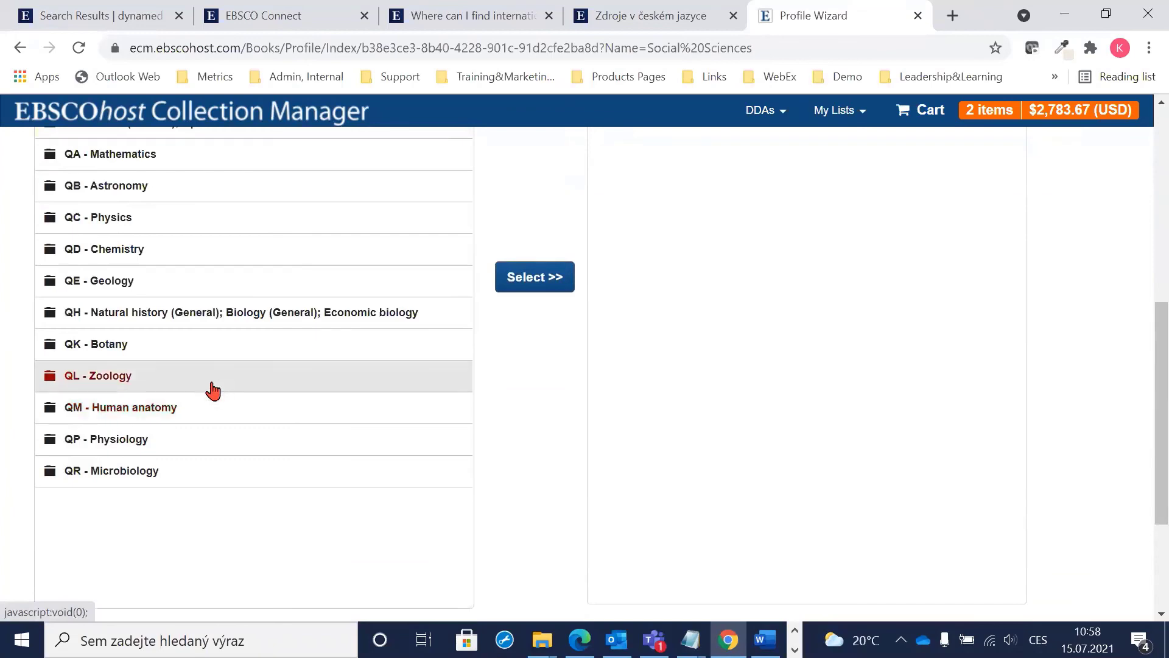
scroll(195, 392, up, 3)
scroll(197, 396, down, 1)
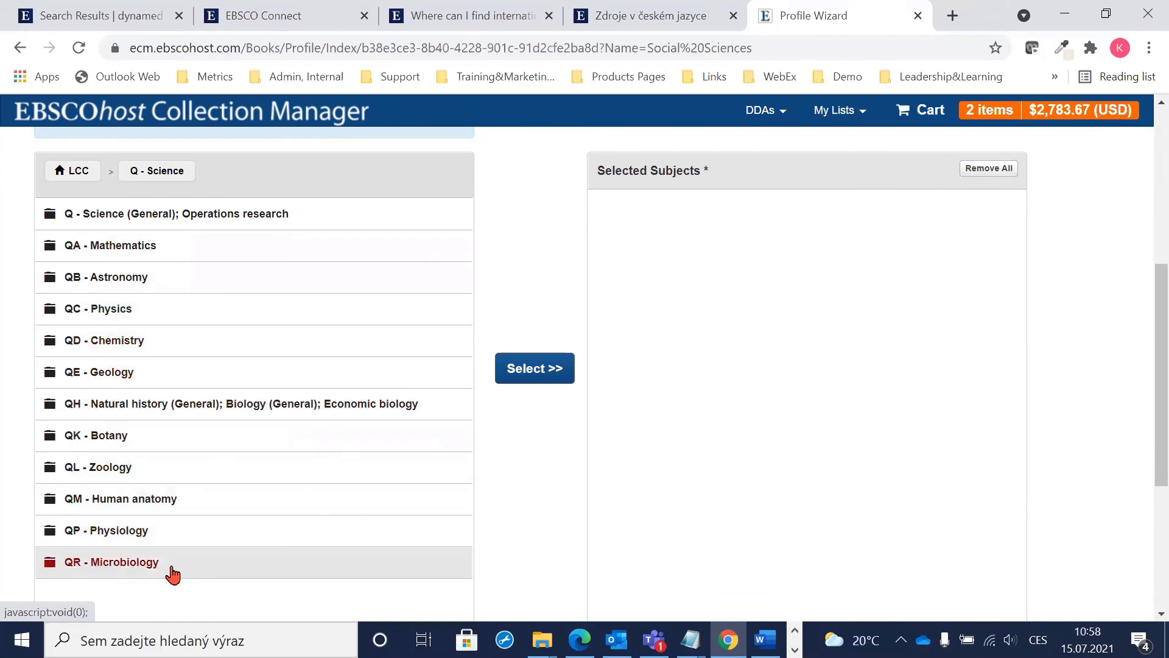
click(137, 285)
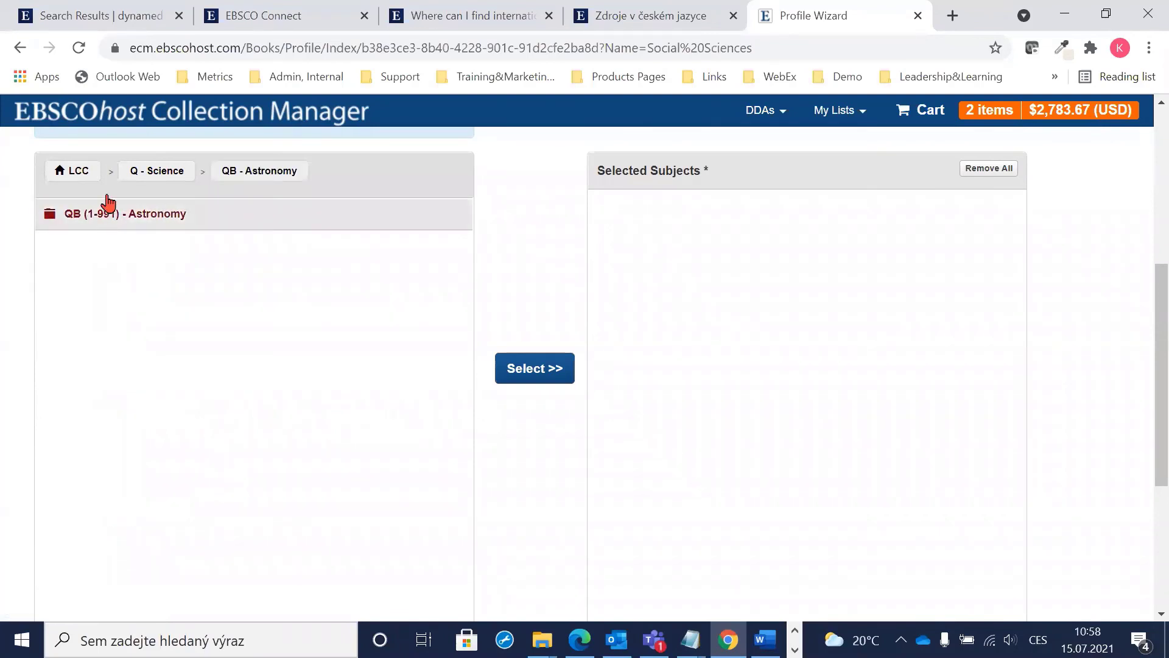
scroll(131, 244, up, 3)
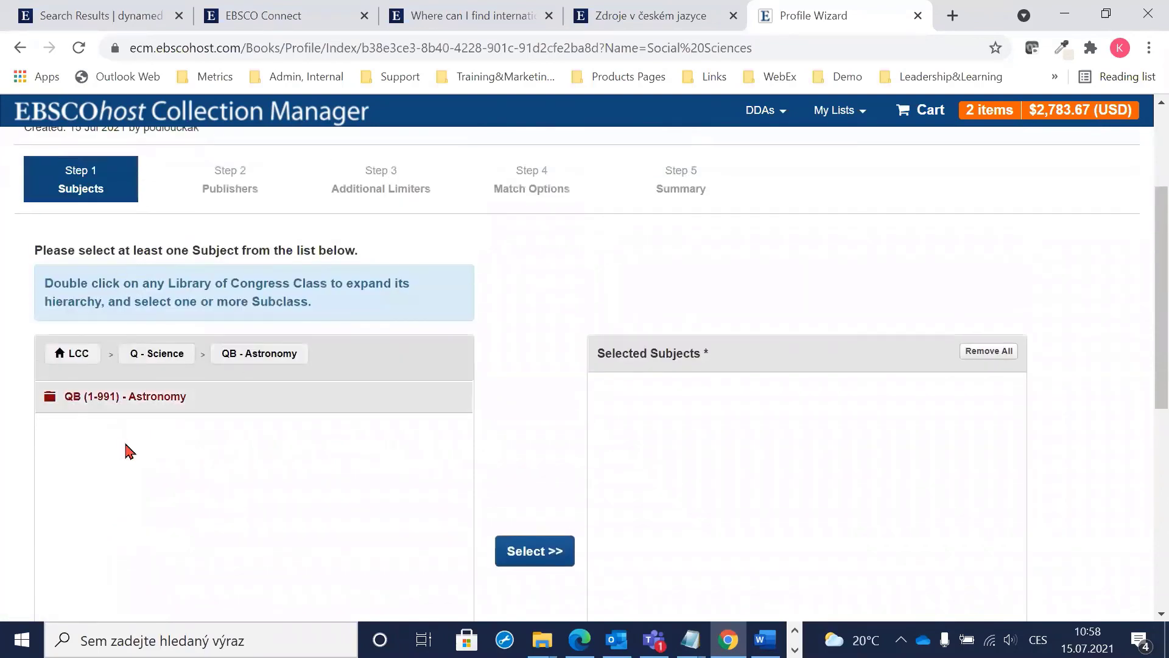
click(161, 398)
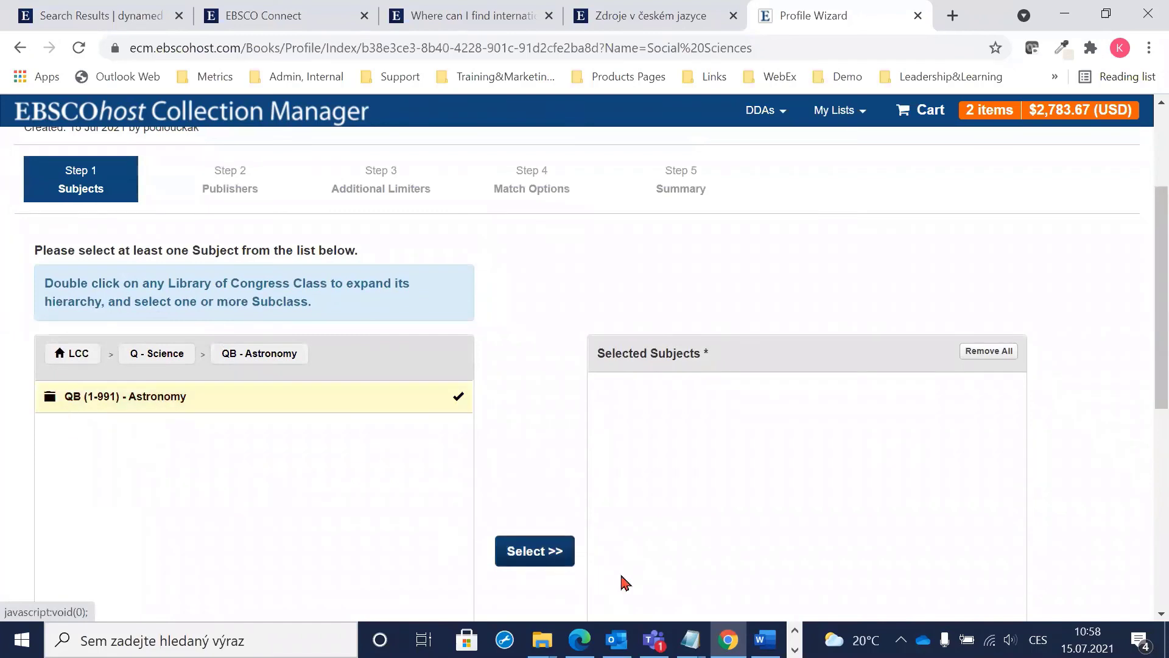
click(540, 554)
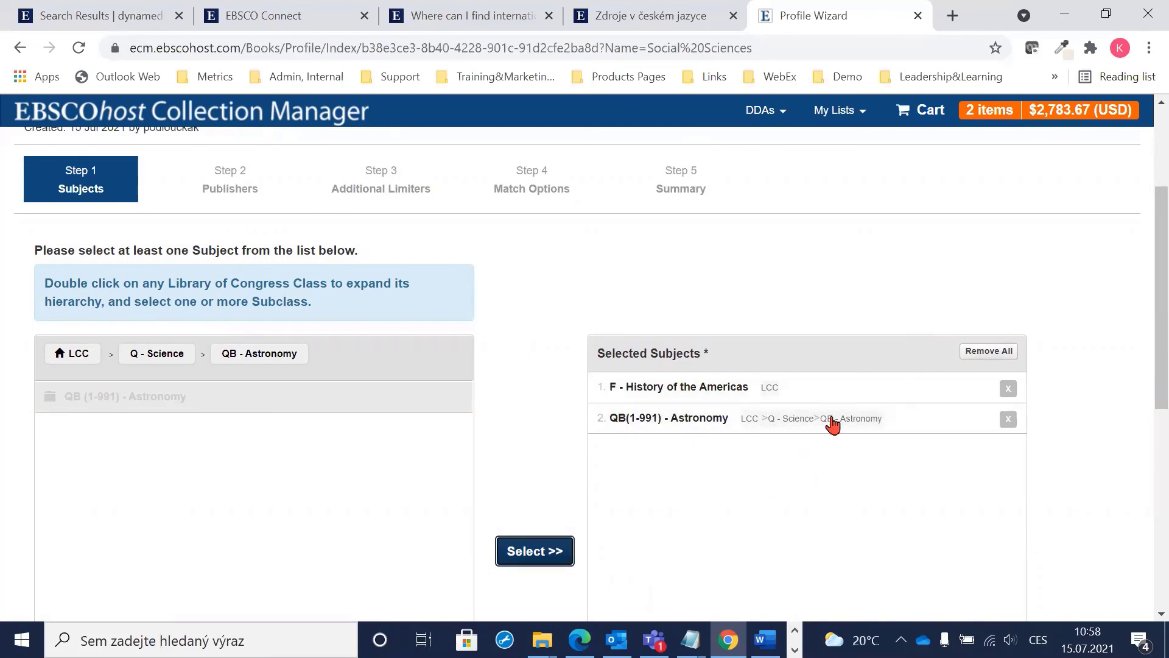
Review the two entries under Selected Subjects, save them and continue to the Publishers step
scroll(838, 414, down, 1)
scroll(767, 262, down, 1)
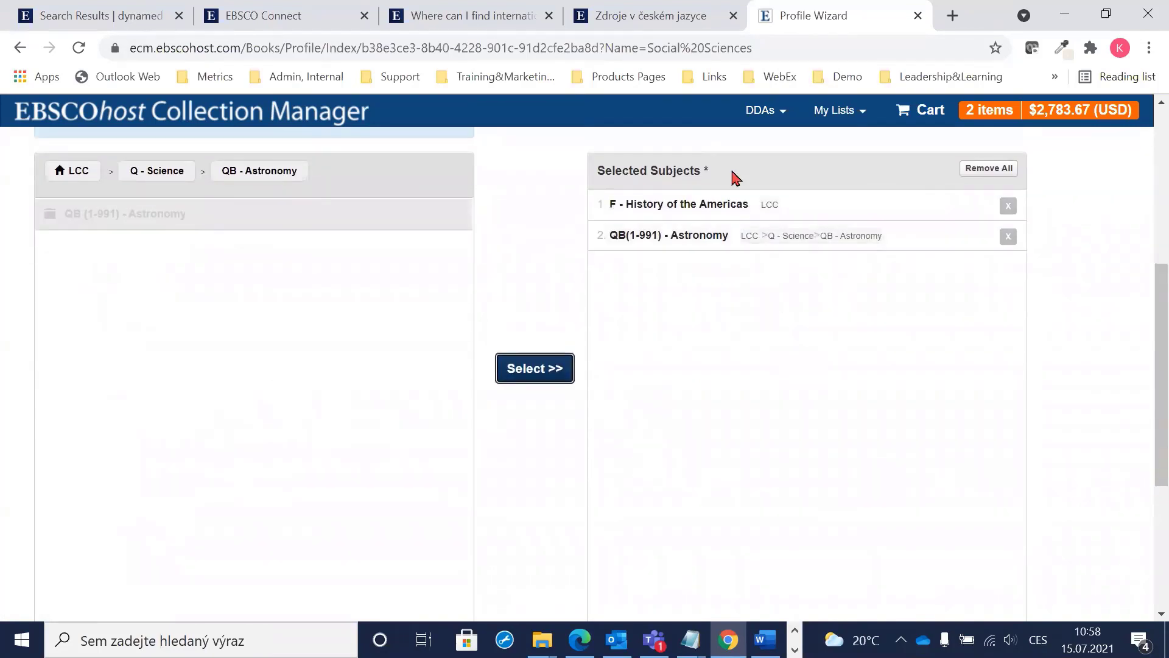
scroll(783, 250, down, 3)
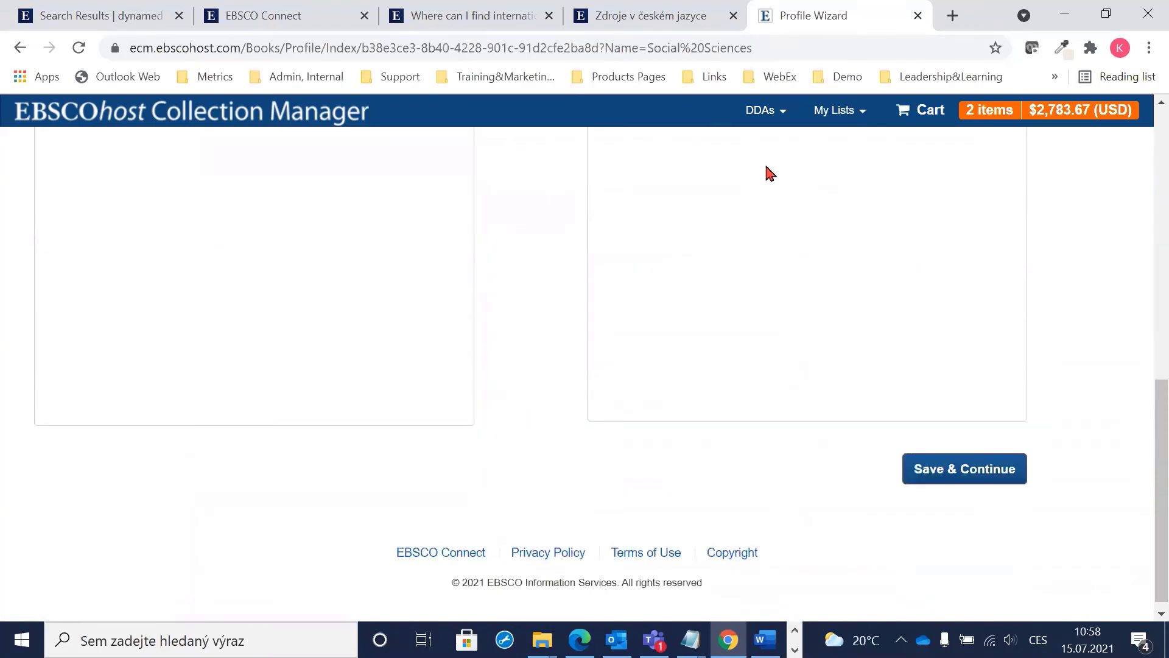
scroll(770, 174, up, 3)
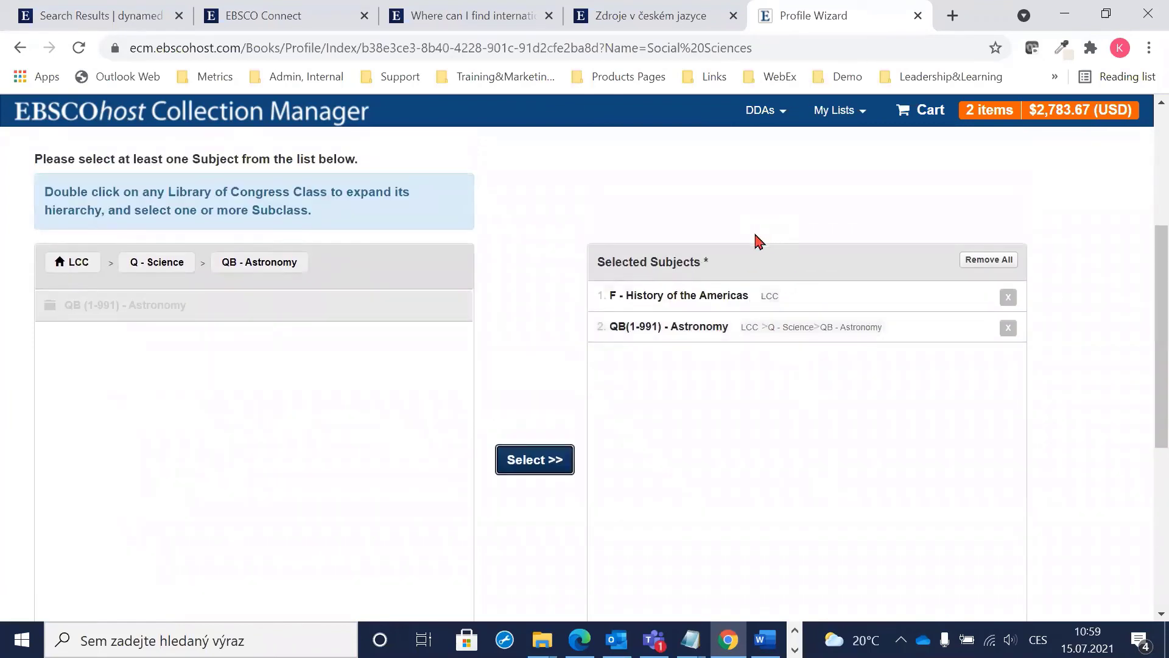
scroll(754, 238, down, 5)
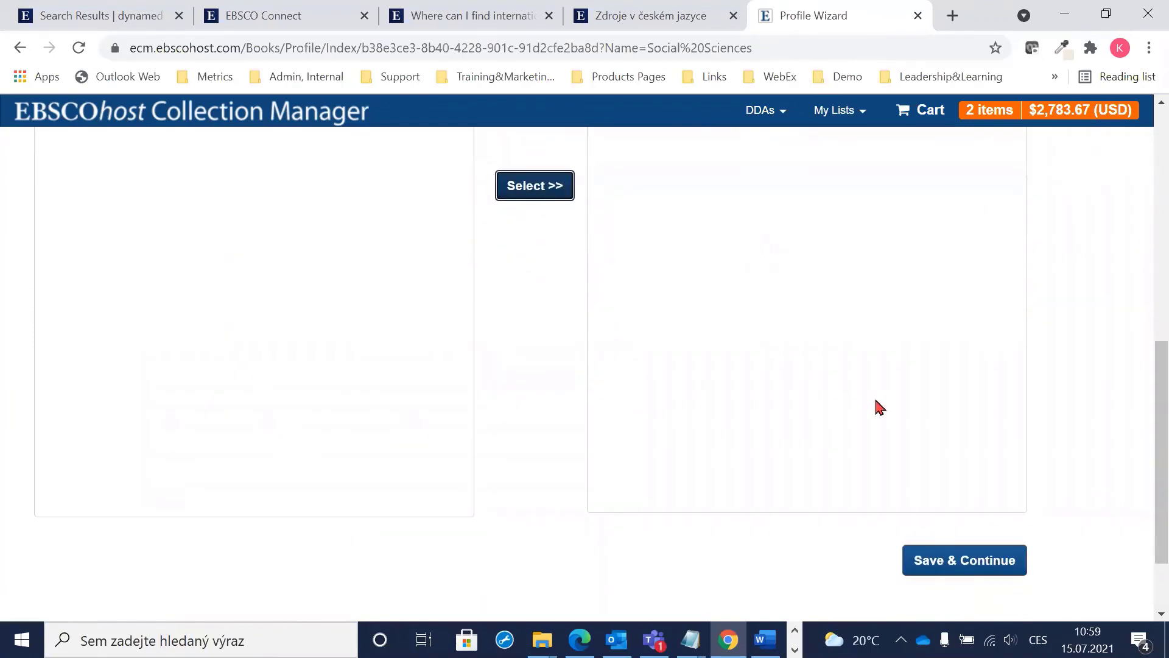
click(977, 566)
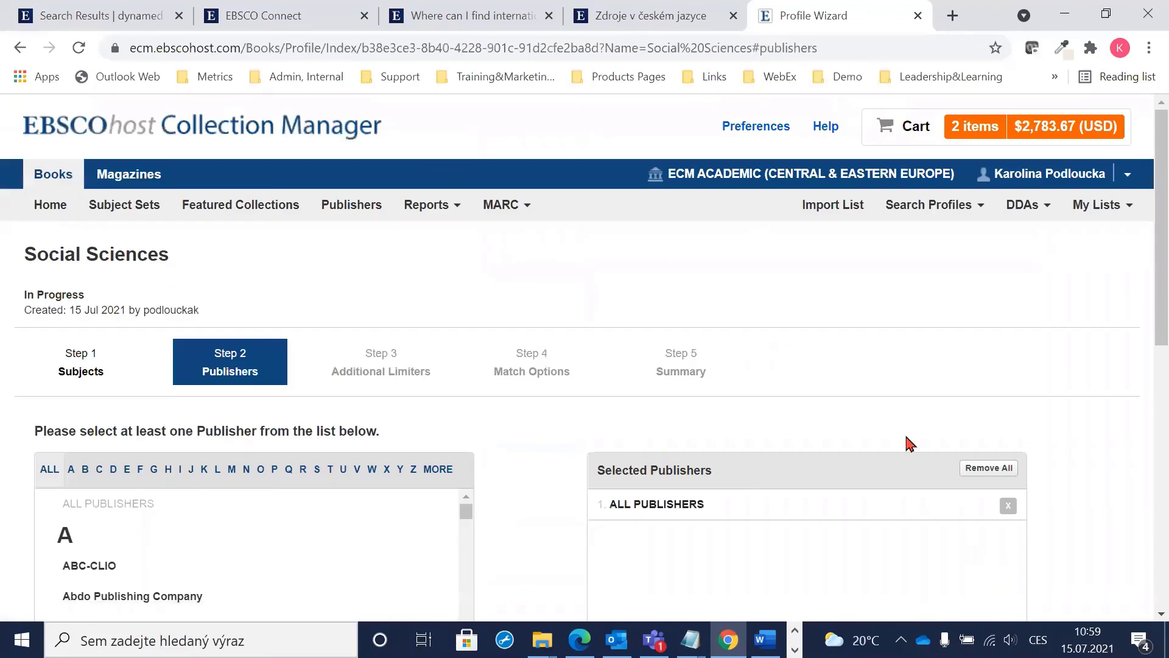
Remove ALL PUBLISHERS from the selected publishers and add Accademia University Press instead
scroll(359, 213, down, 2)
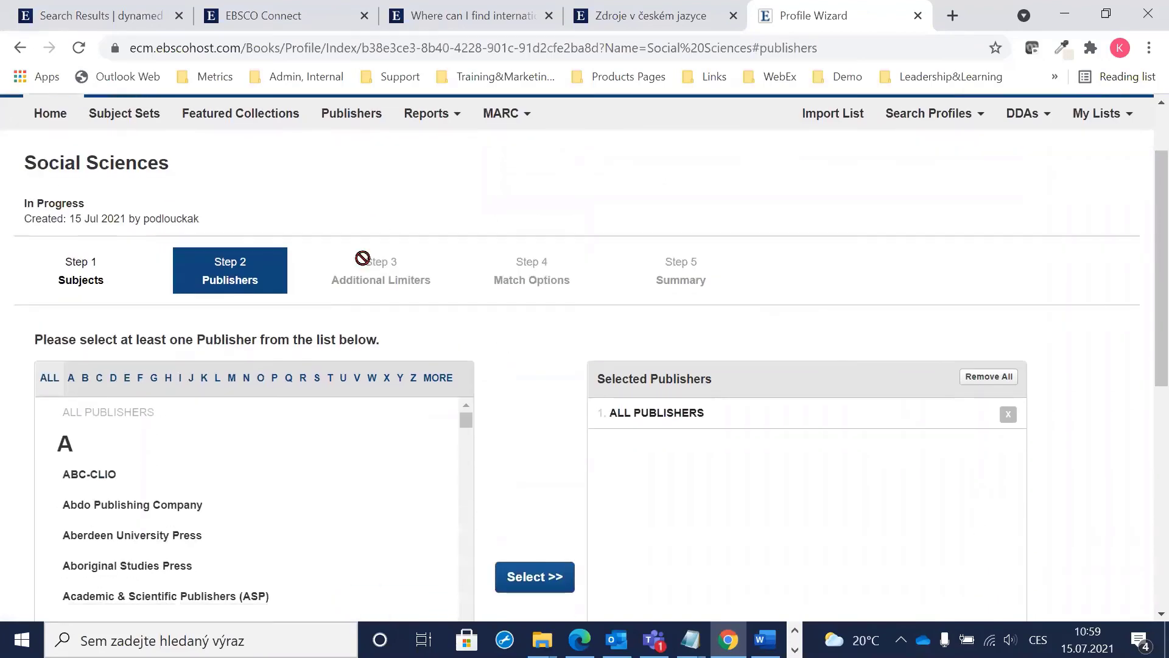
scroll(695, 404, down, 2)
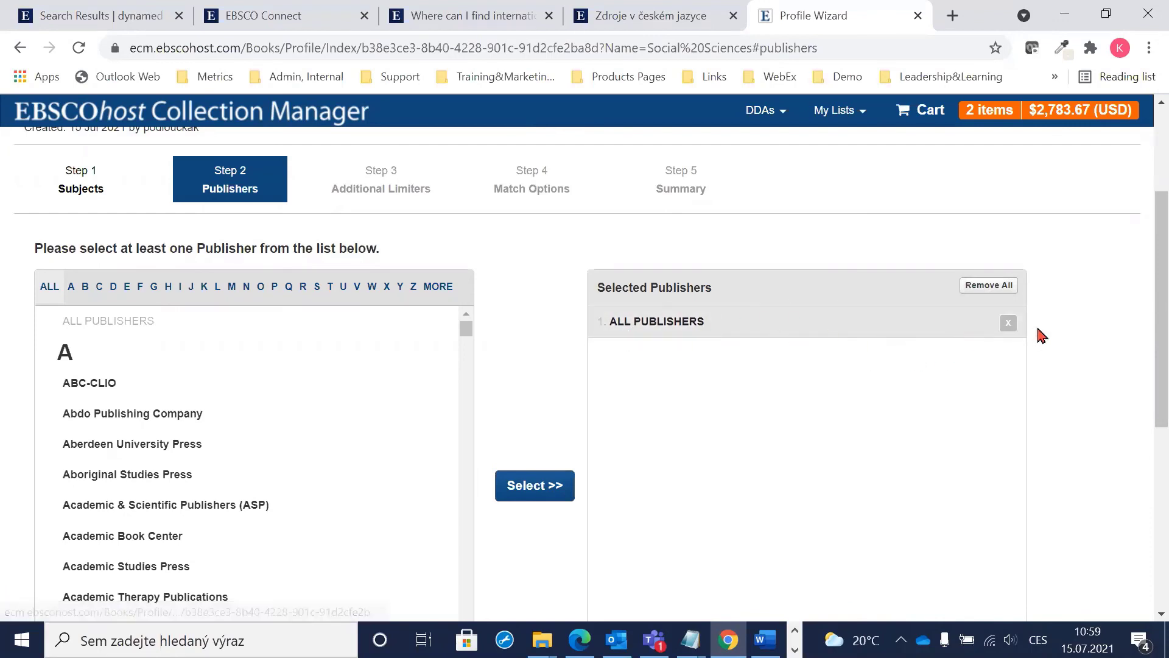
click(1008, 323)
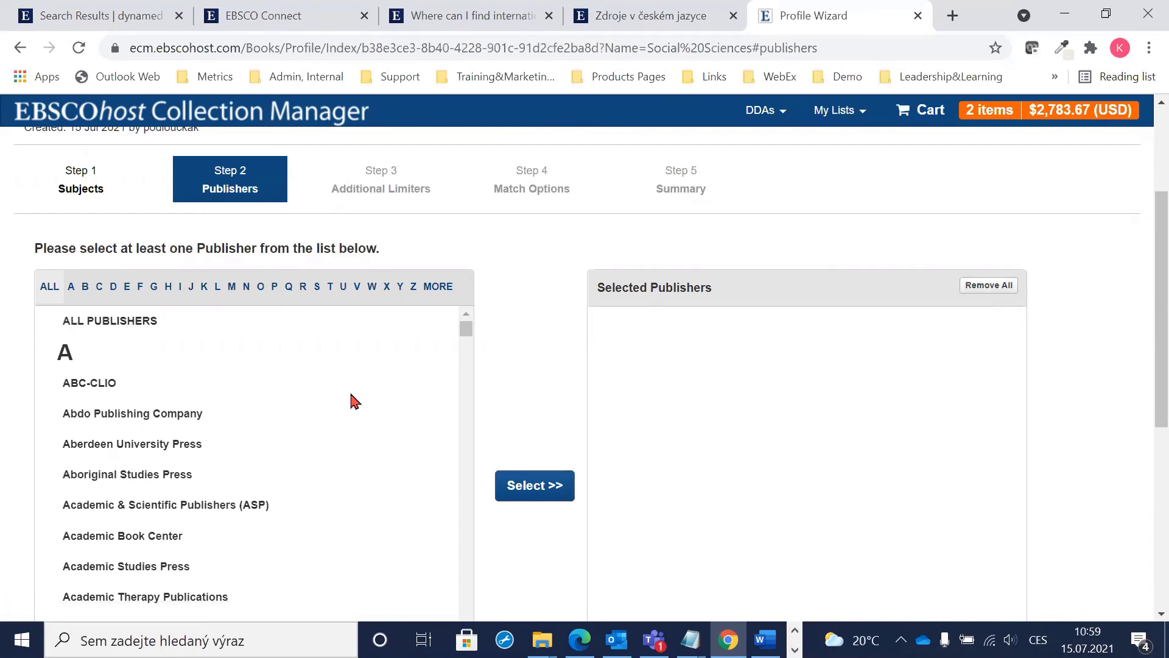
scroll(290, 361, down, 3)
click(116, 478)
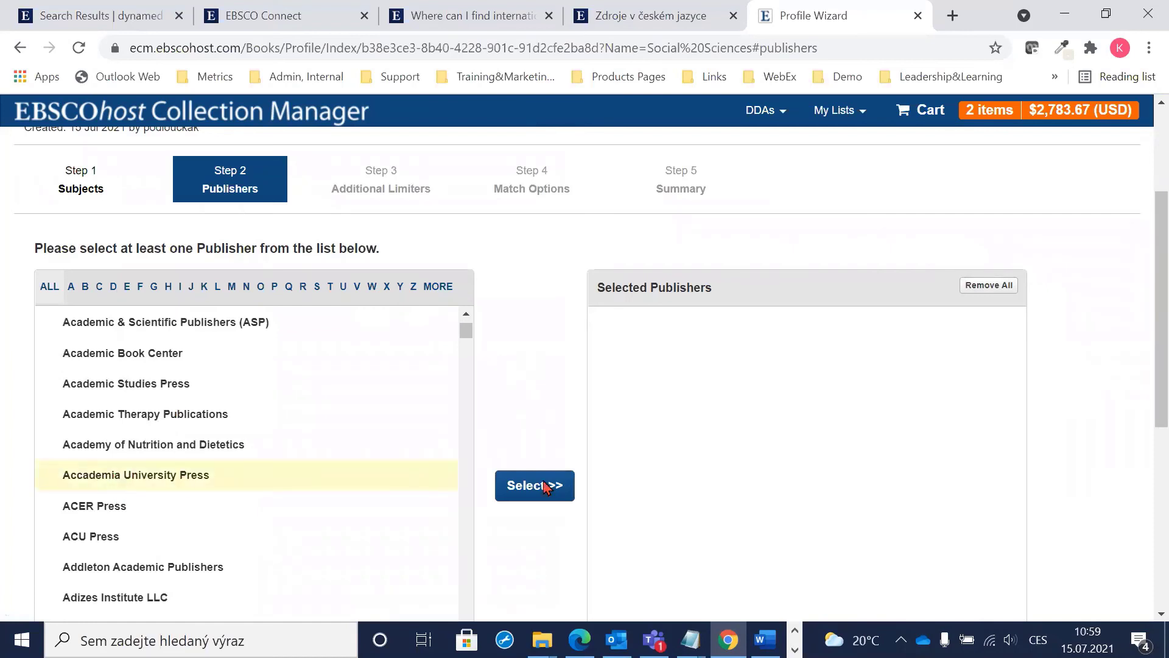
click(521, 486)
Add Academic Studies Press and Addleton Academic Publishers to the selected publishers
click(125, 386)
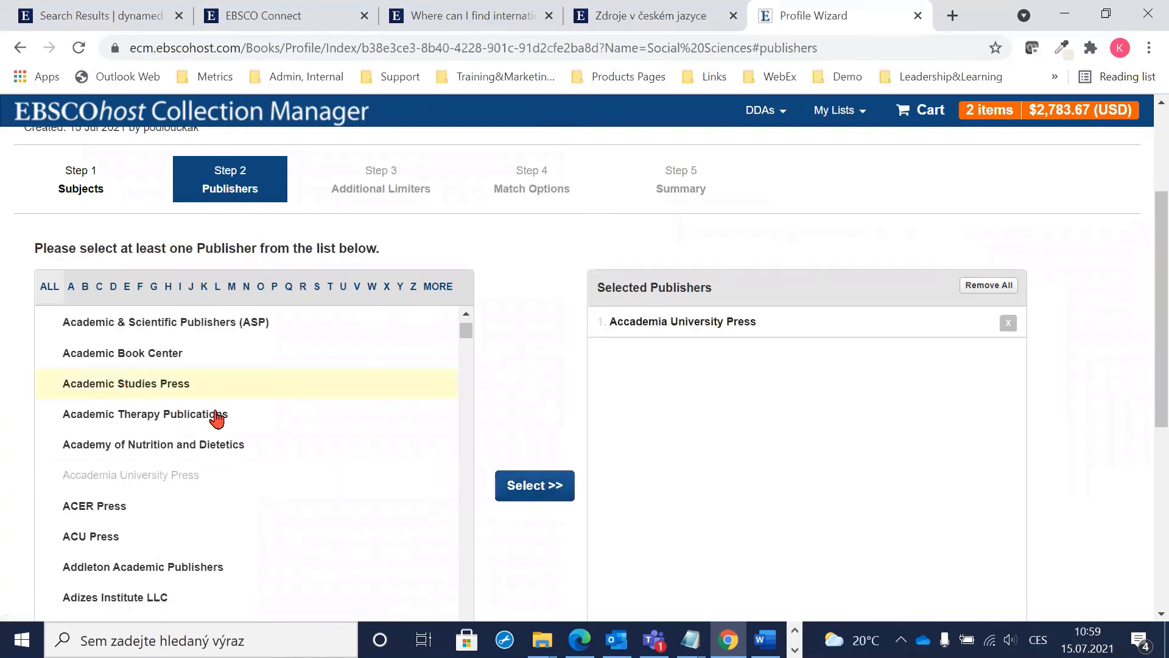
click(535, 490)
click(84, 566)
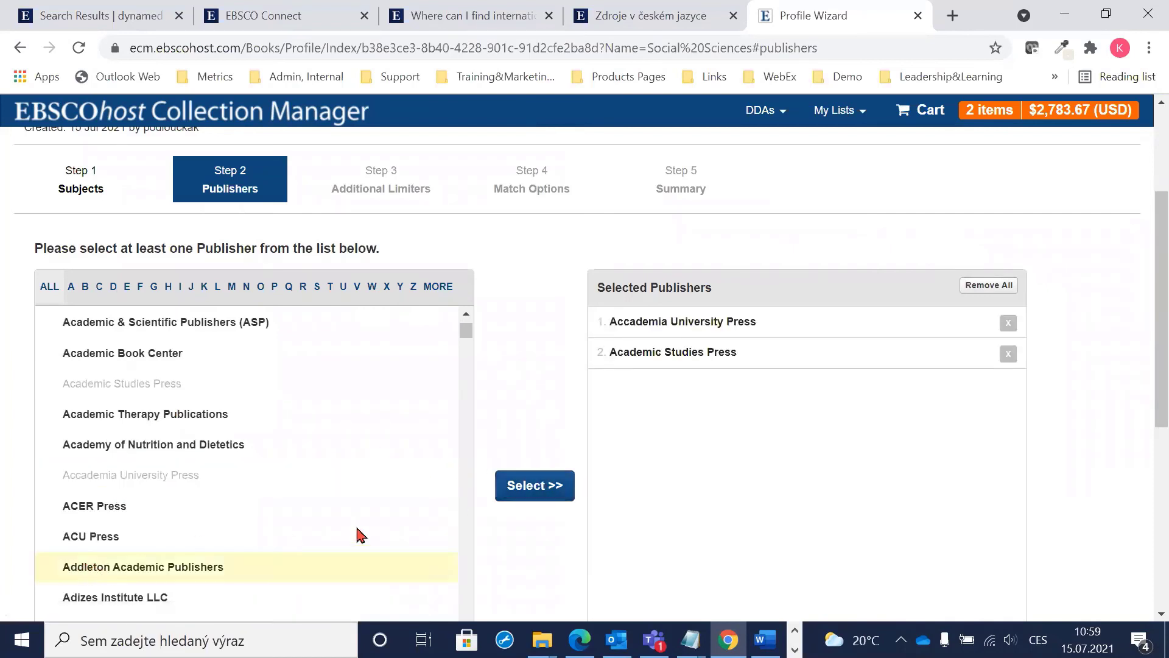
click(518, 492)
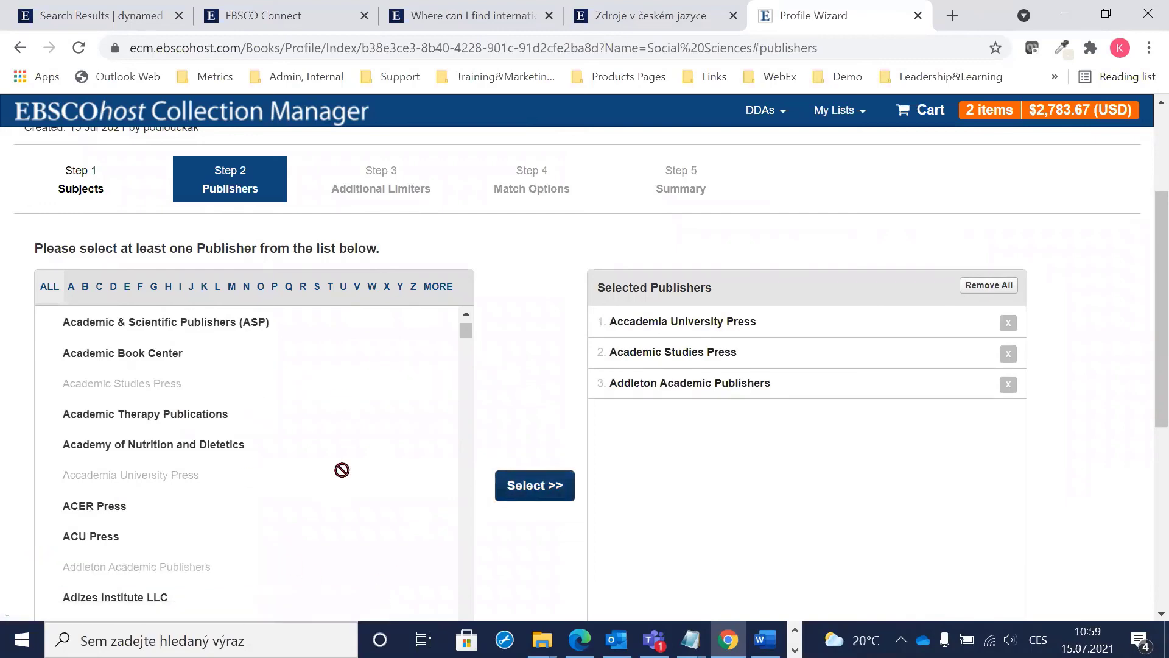
Save the publisher selection and continue to the Additional Limiters step
scroll(1093, 287, down, 1)
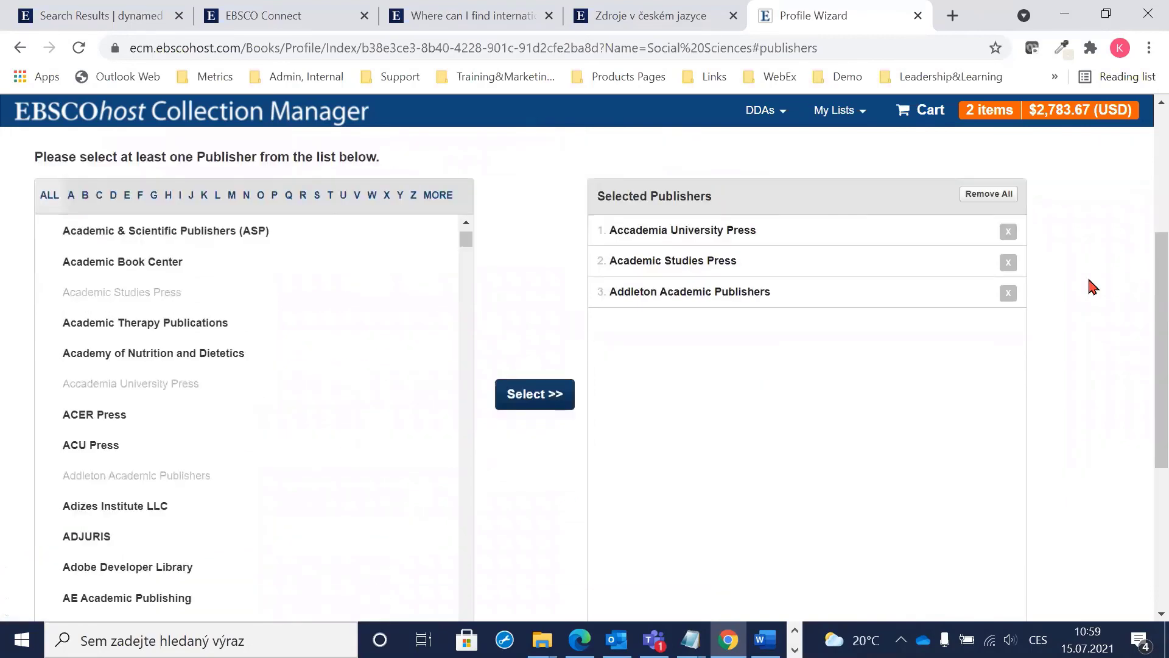
scroll(1093, 287, down, 3)
scroll(913, 352, down, 1)
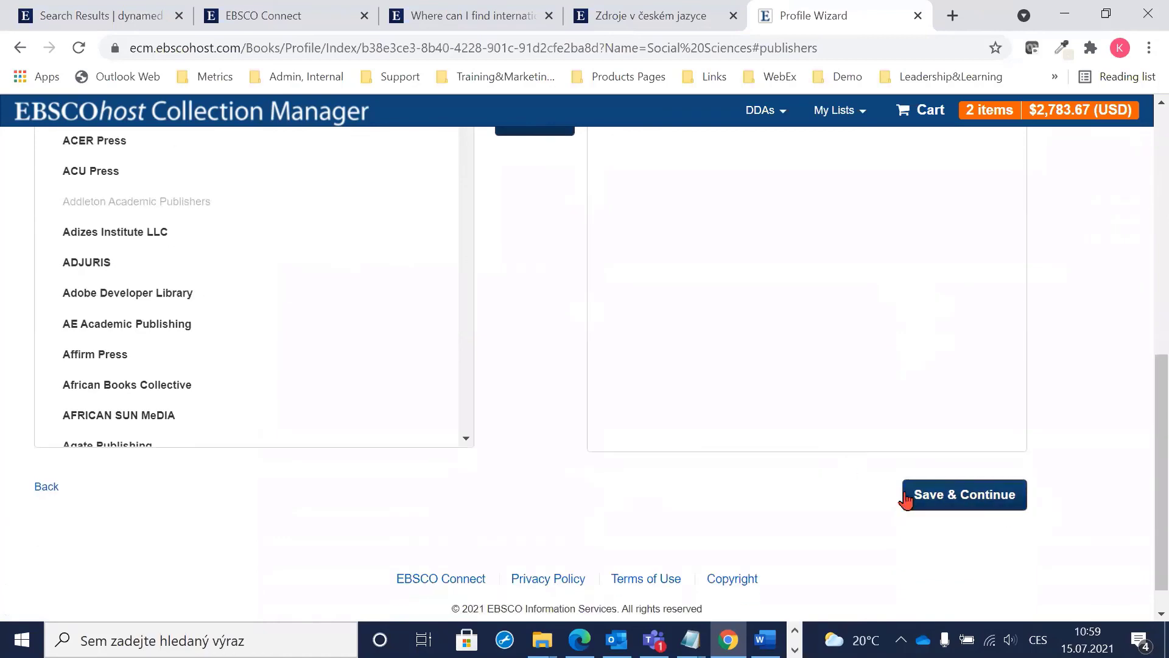
click(976, 503)
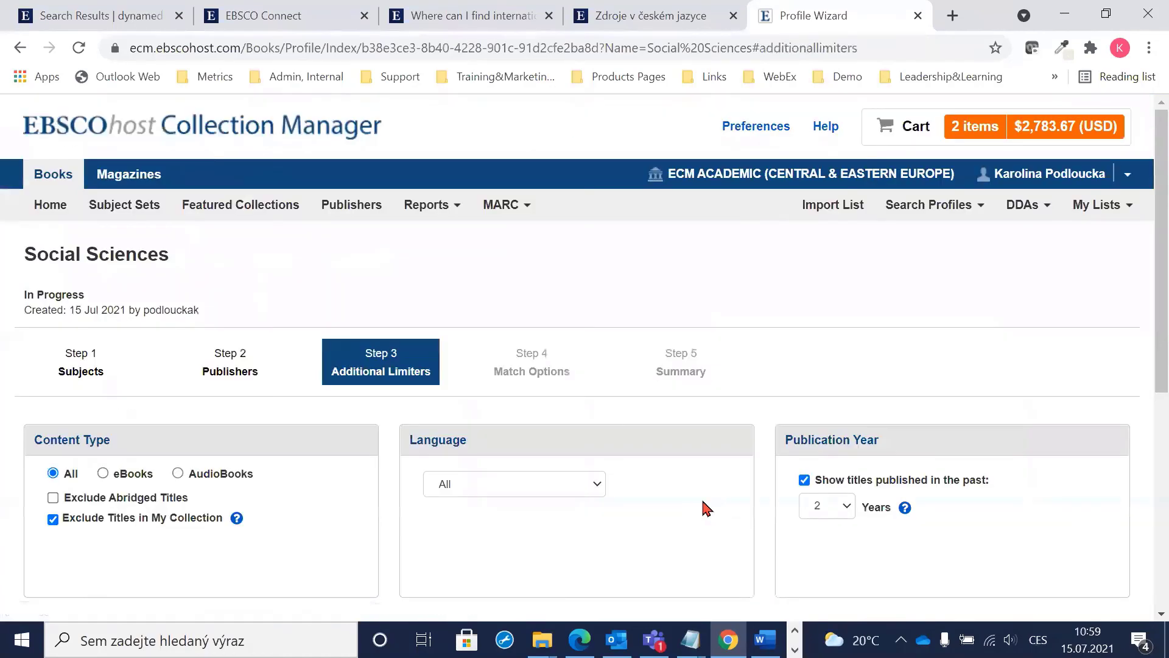
View the available language limiters, try the AudioBooks content type and return the content type to All
scroll(651, 304, down, 3)
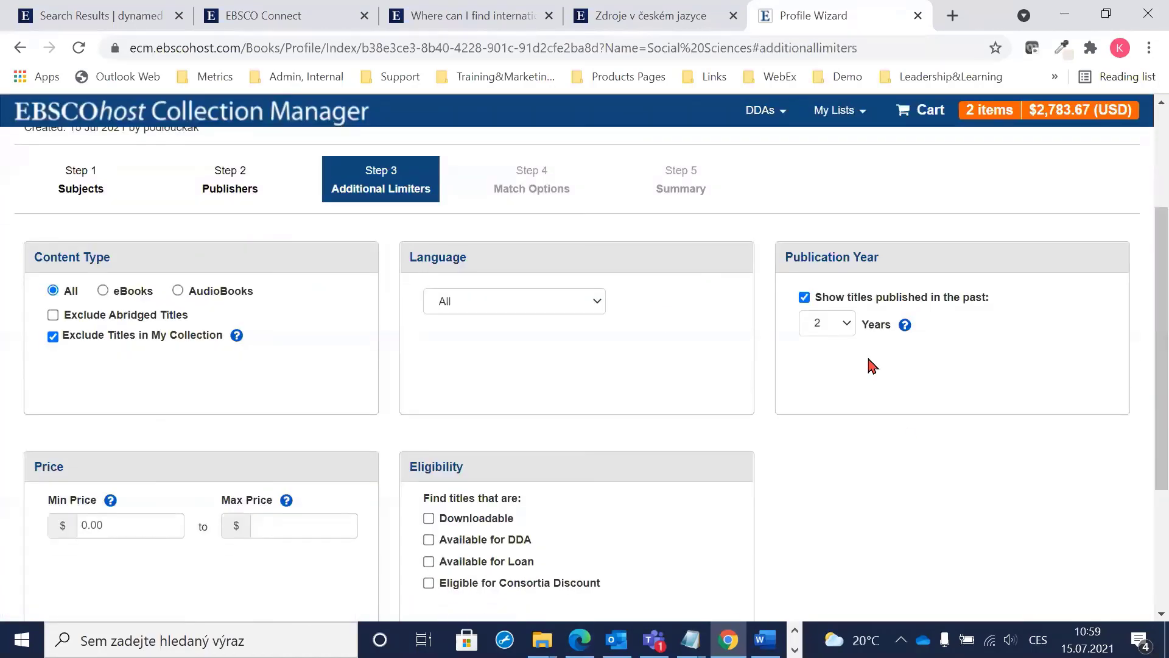
click(586, 303)
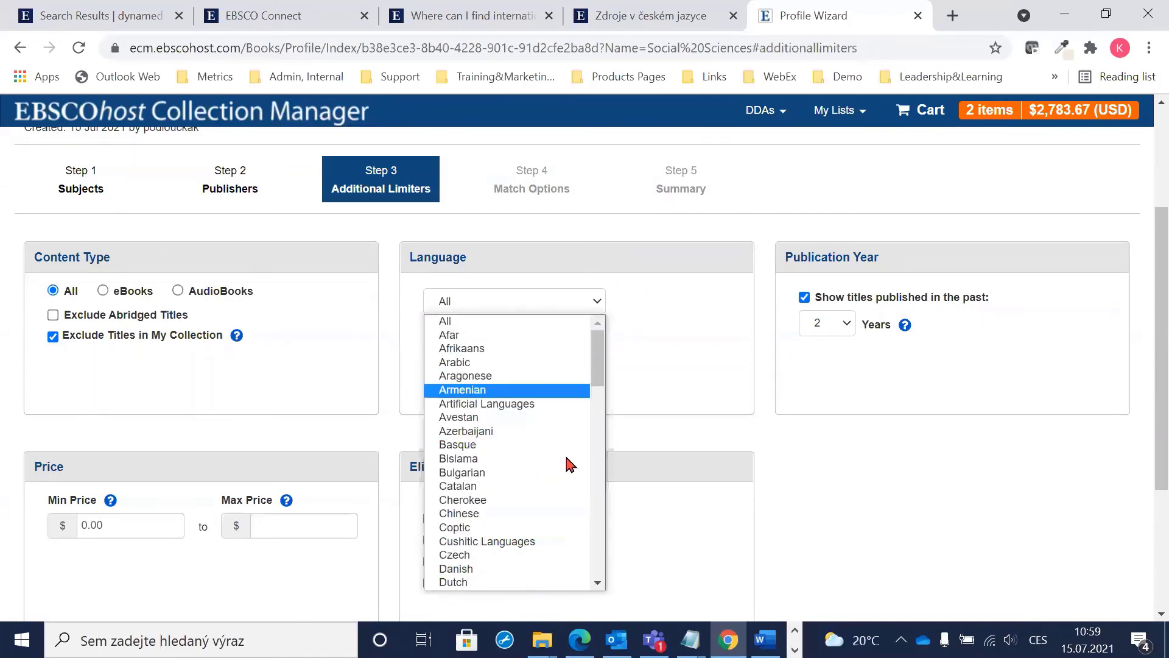
click(840, 454)
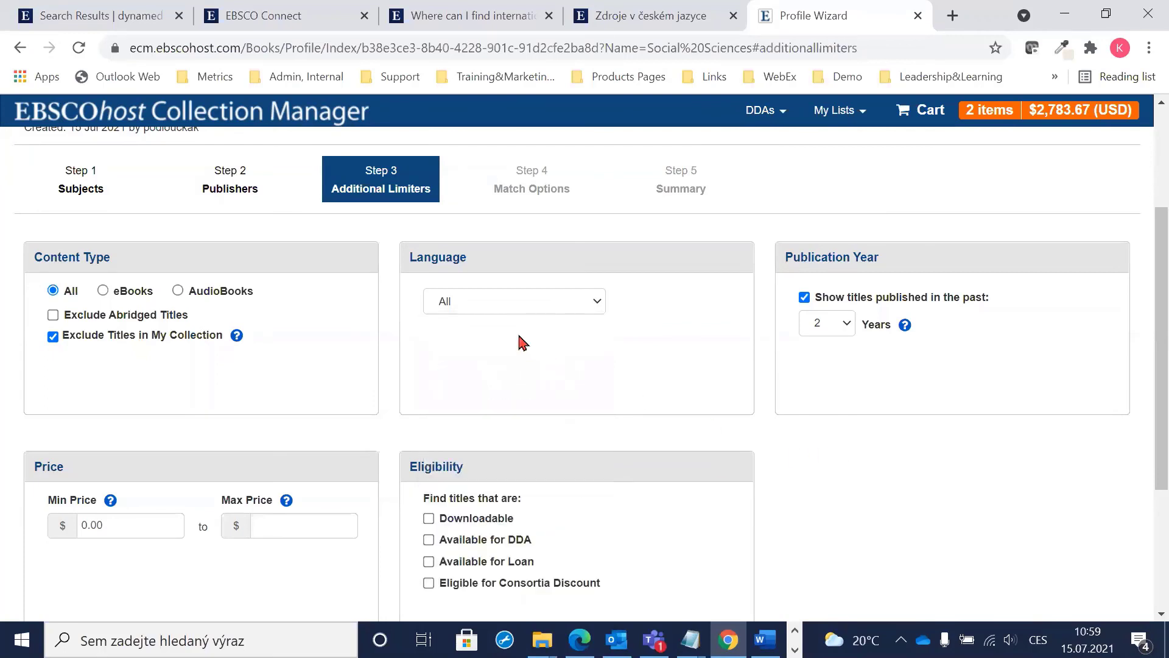
scroll(197, 293, down, 1)
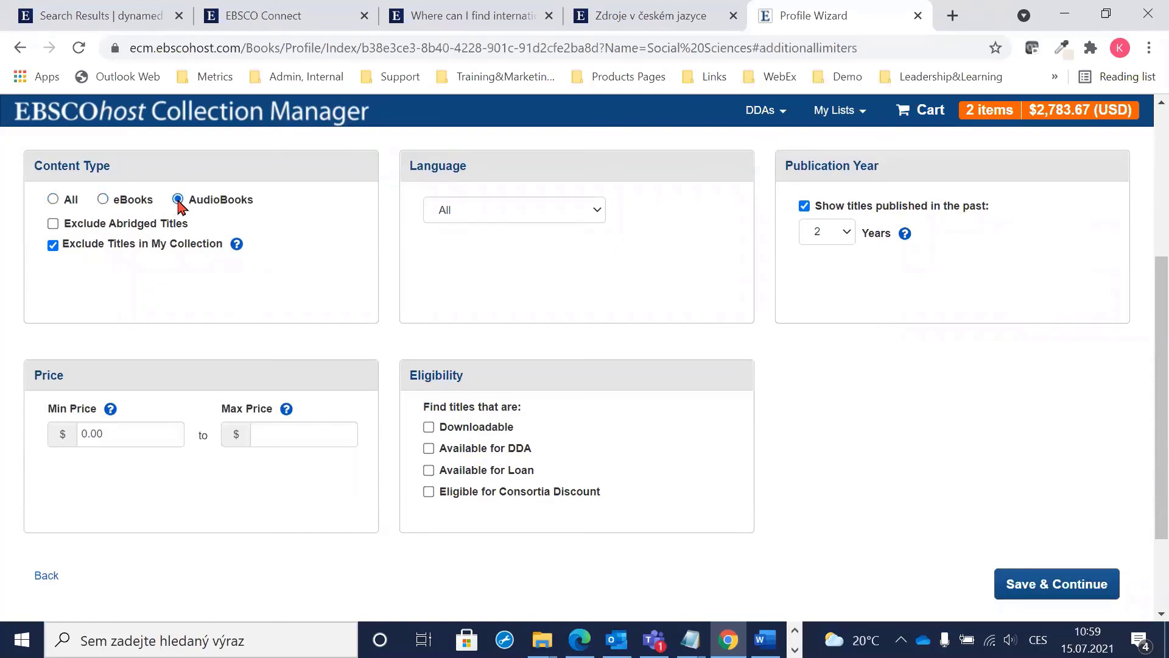
click(56, 202)
Look at the maximum price entry and the year choices for limiting titles by publication date
scroll(274, 286, down, 2)
click(284, 337)
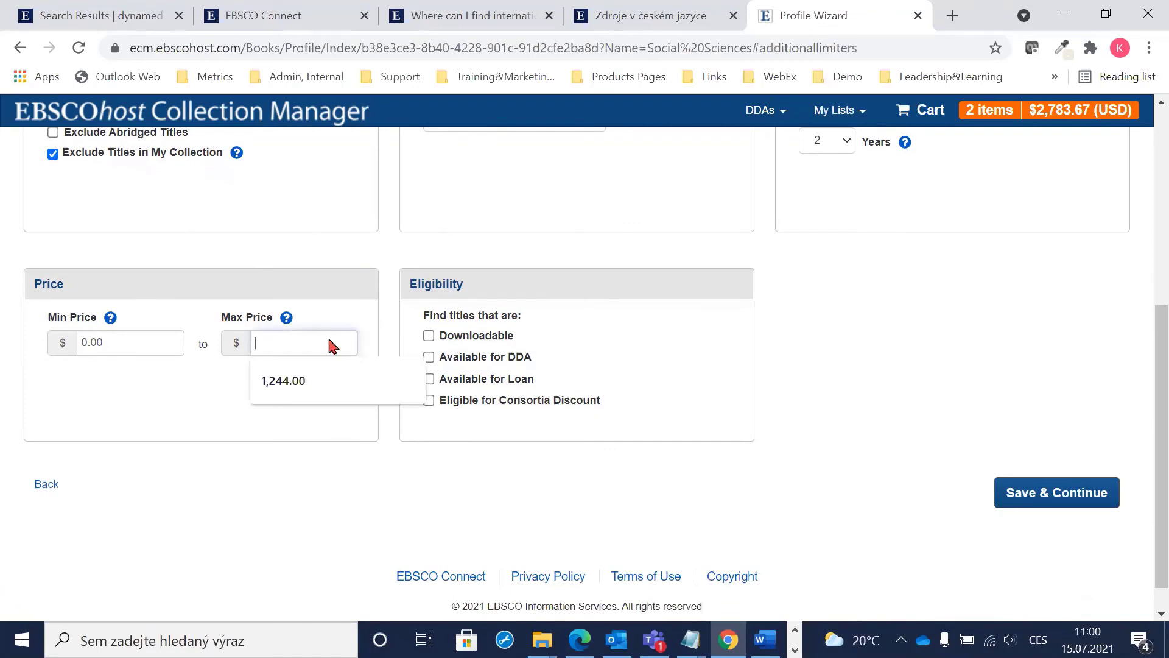
scroll(1099, 295, up, 3)
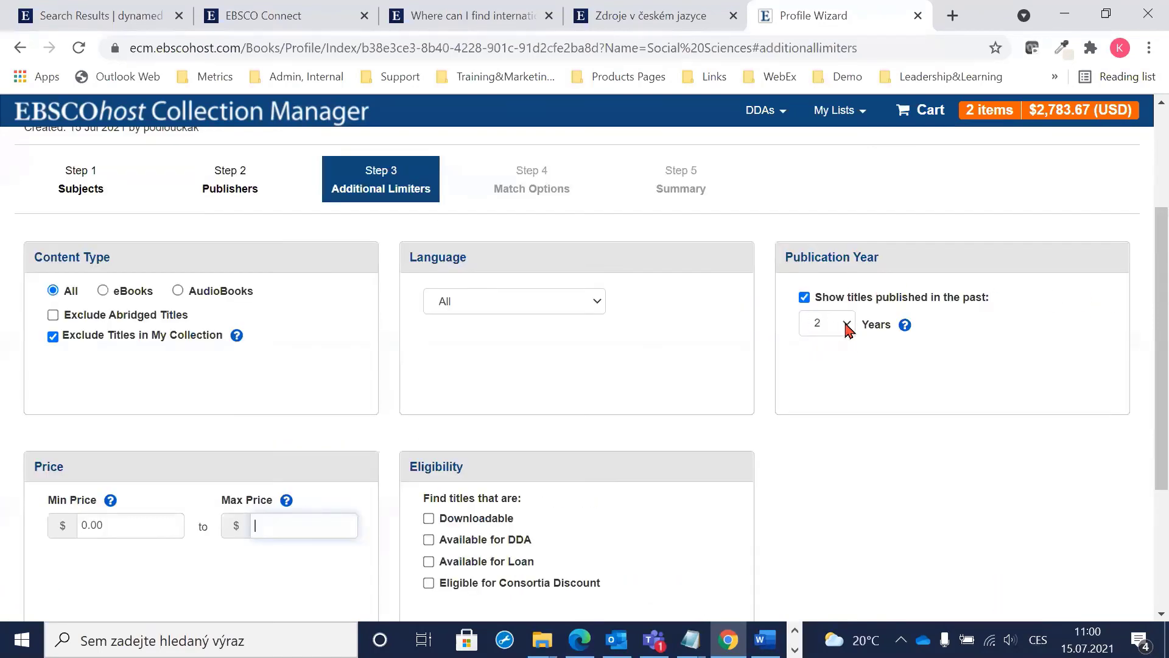
click(842, 329)
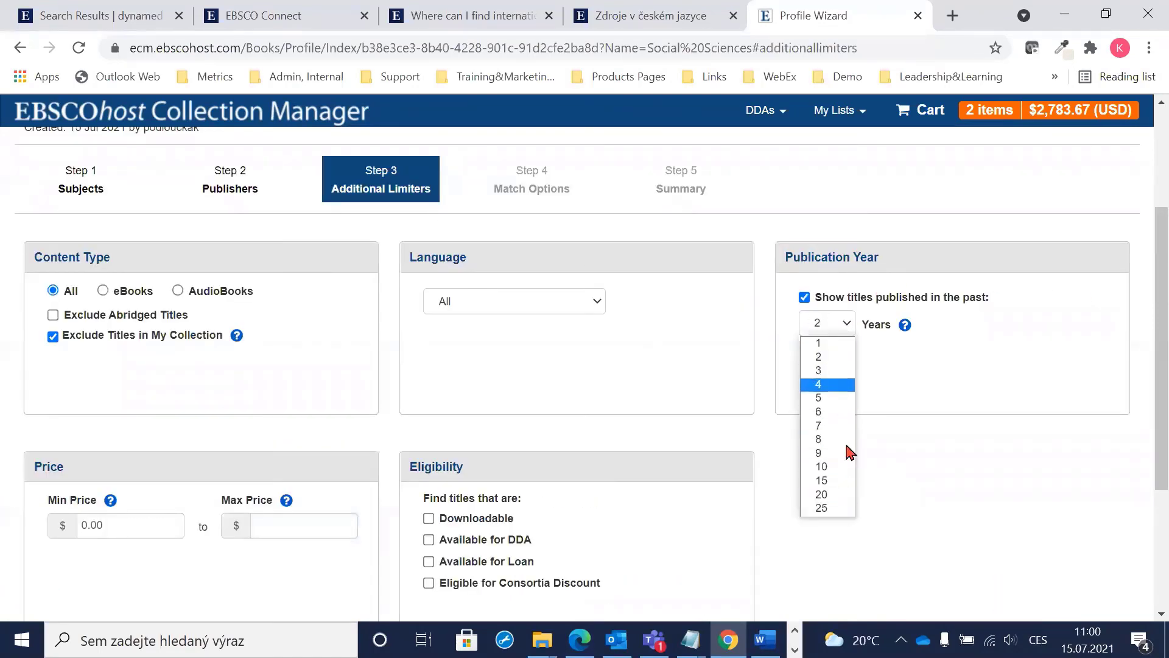
click(877, 406)
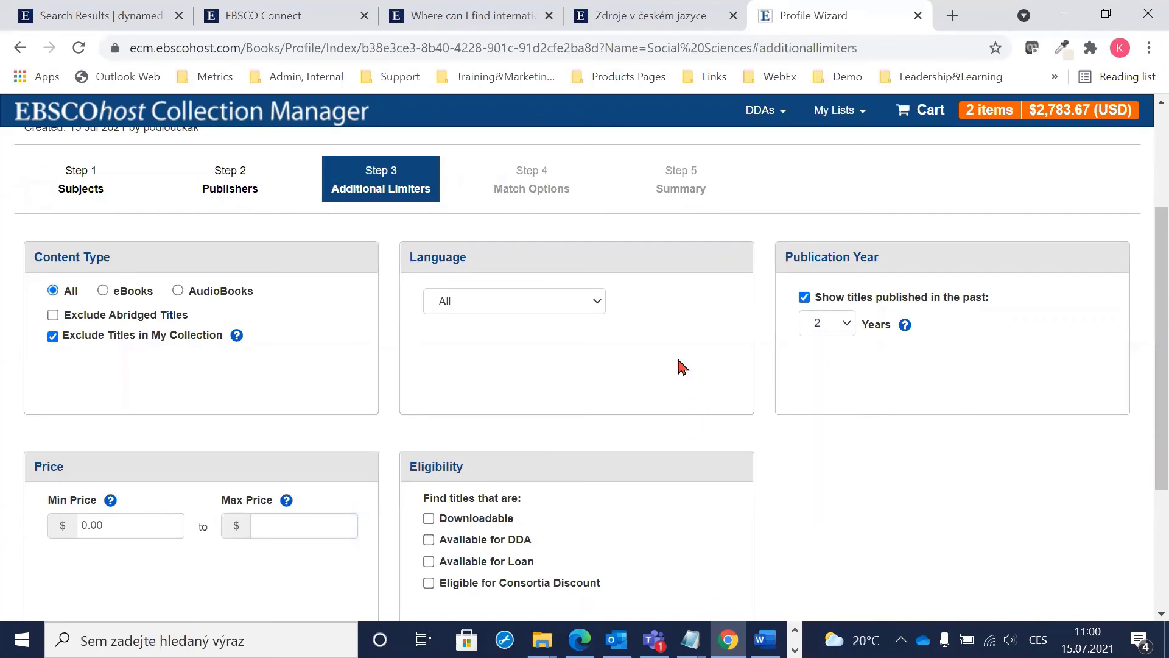
Save the additional limiters and continue to the Match Options step
scroll(678, 365, down, 3)
click(1065, 465)
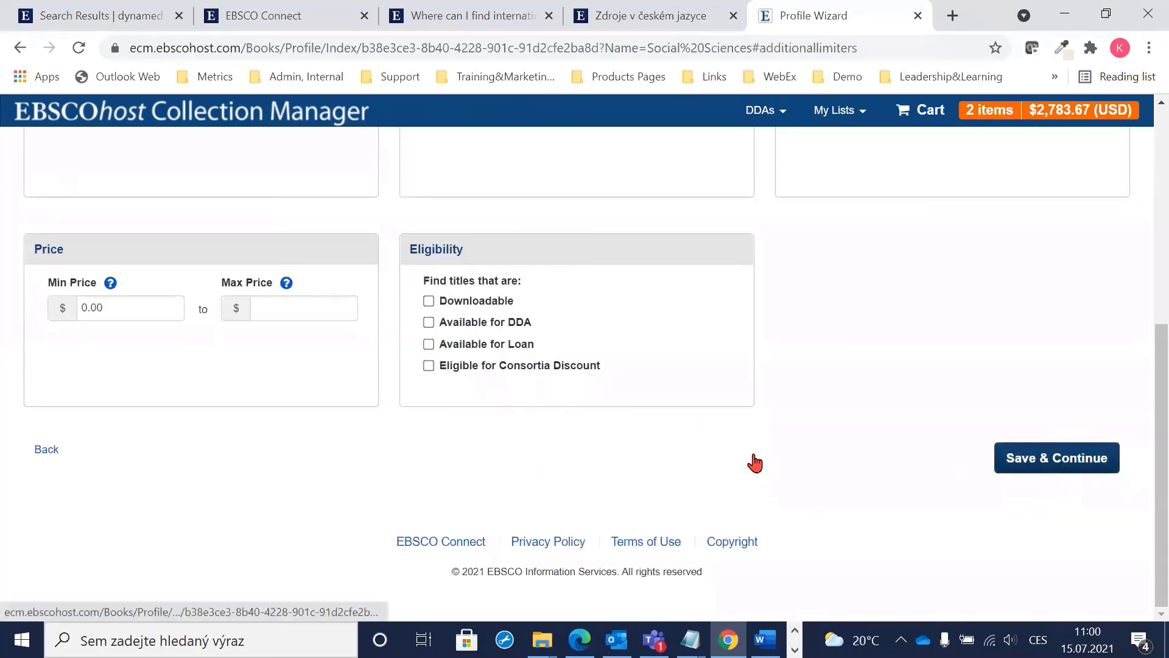
scroll(355, 395, down, 2)
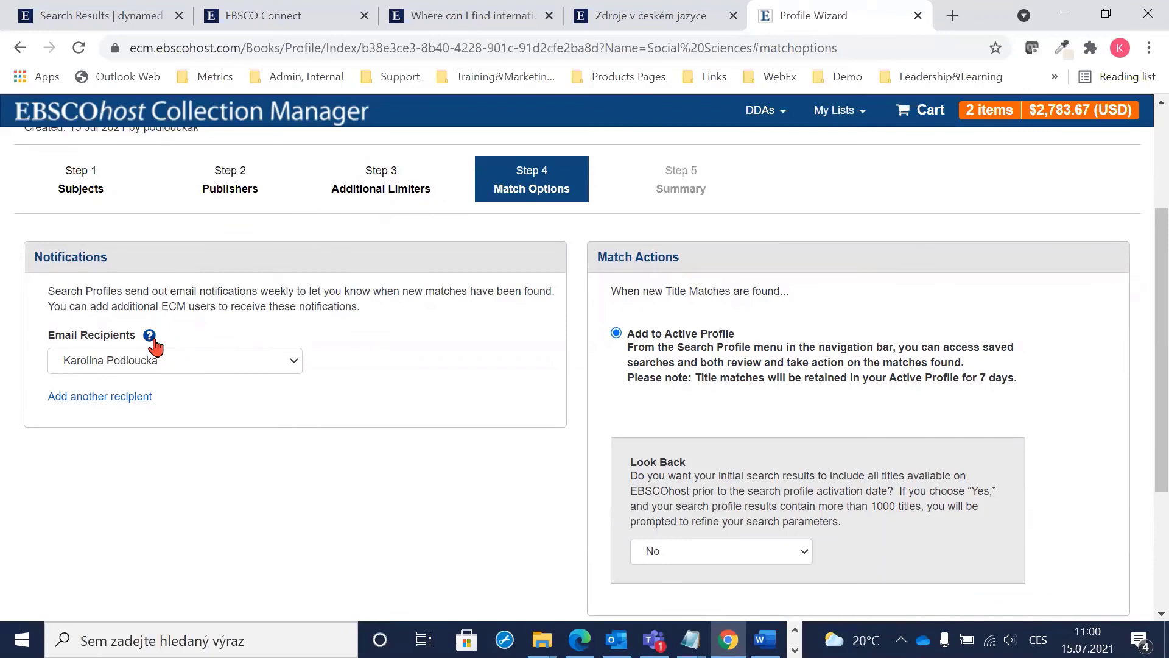
Add another email recipient row to the notifications and view the users available for it
click(91, 399)
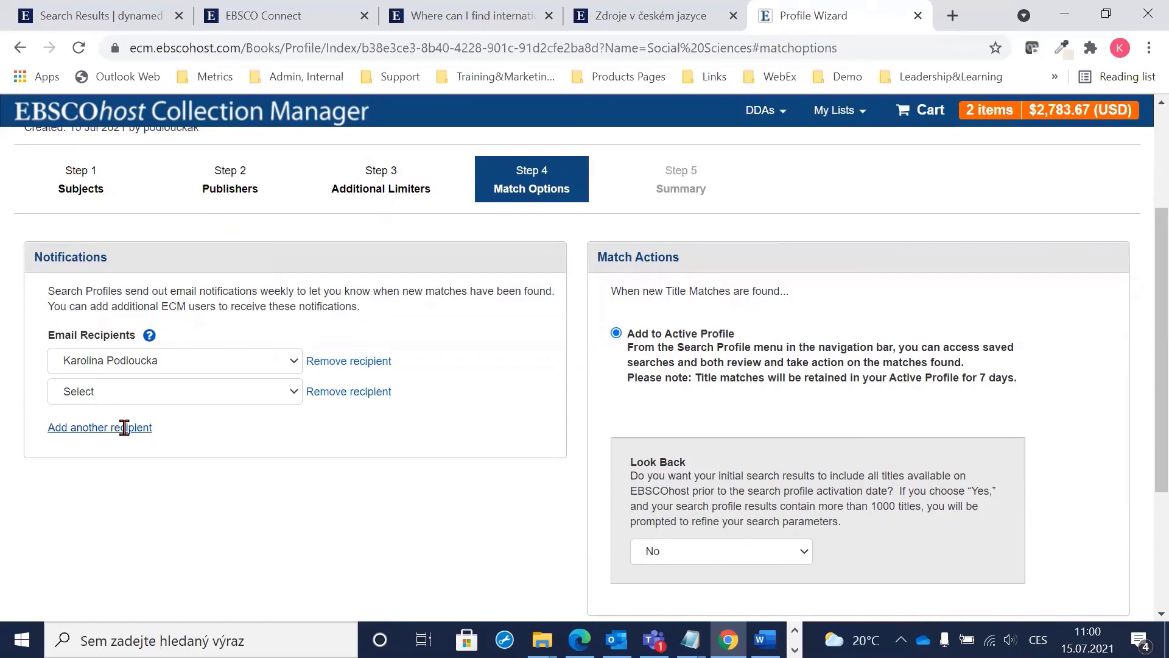
click(268, 394)
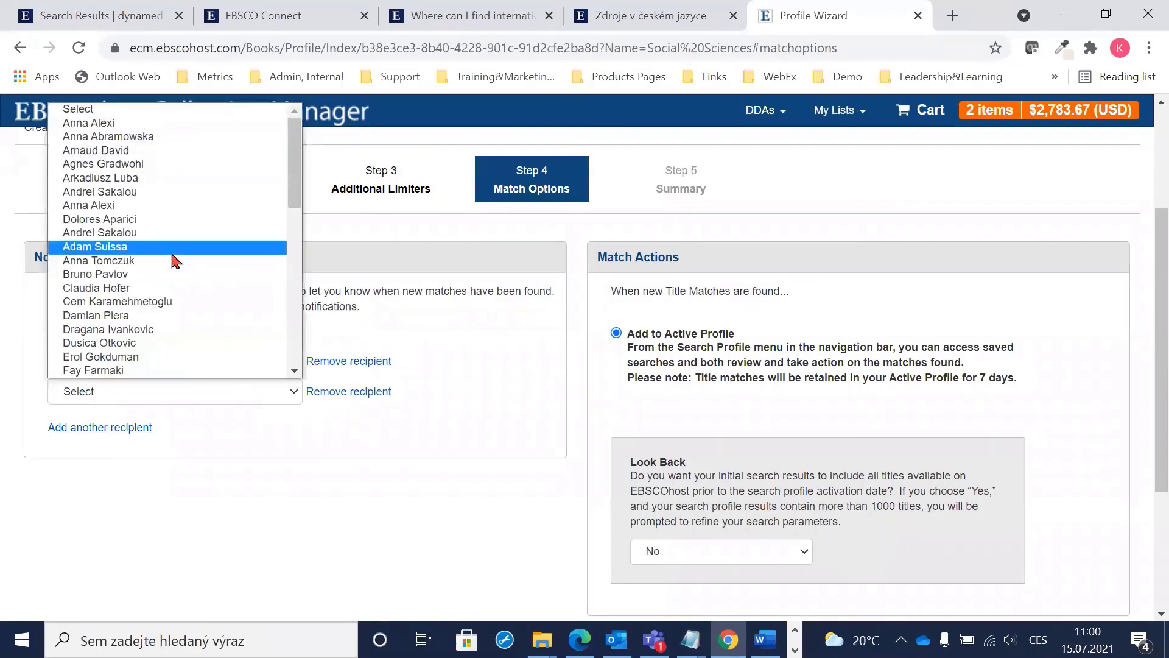
click(220, 488)
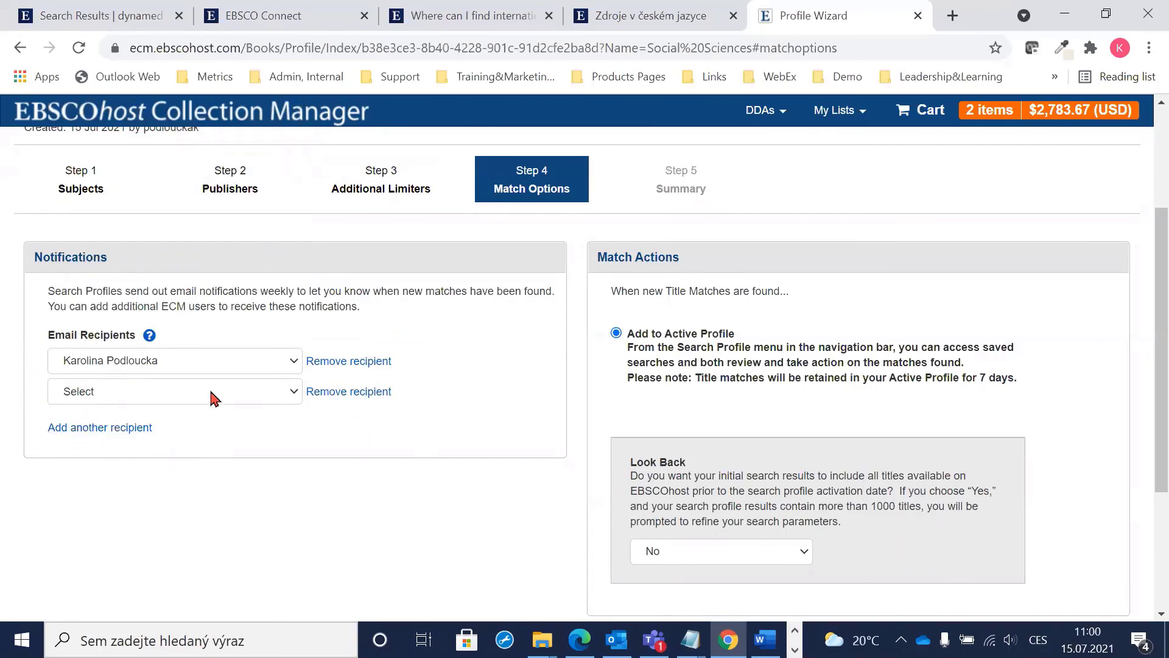
Examine the Match Actions and the Look Back setting of the Match Options step
scroll(213, 399, down, 2)
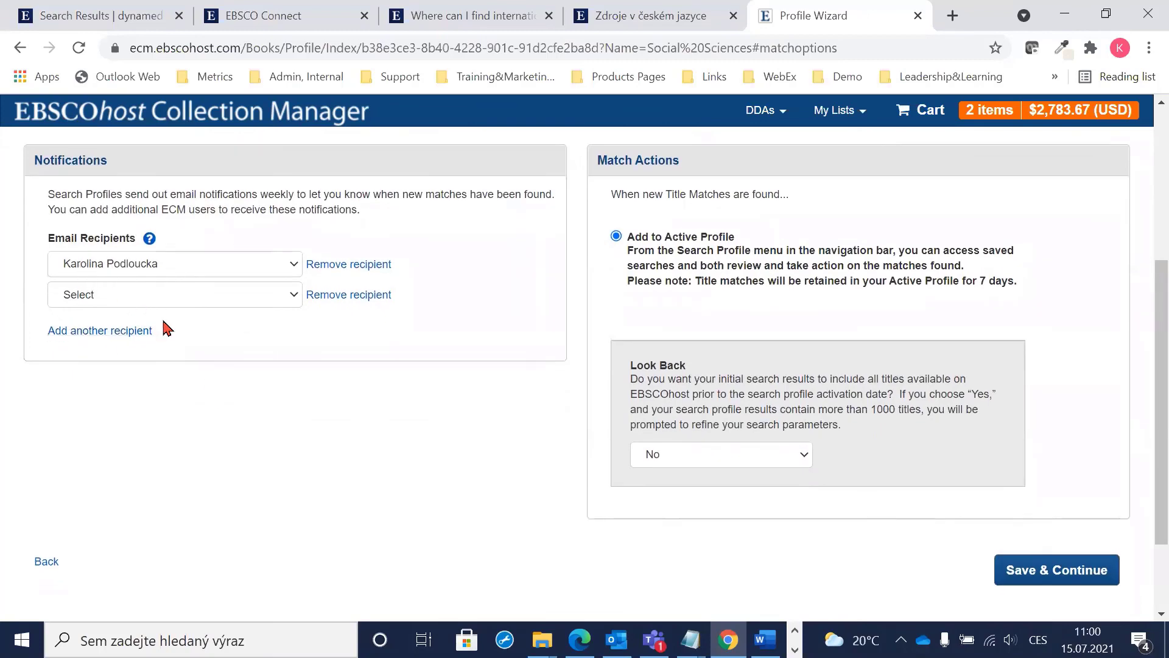
scroll(168, 329, down, 2)
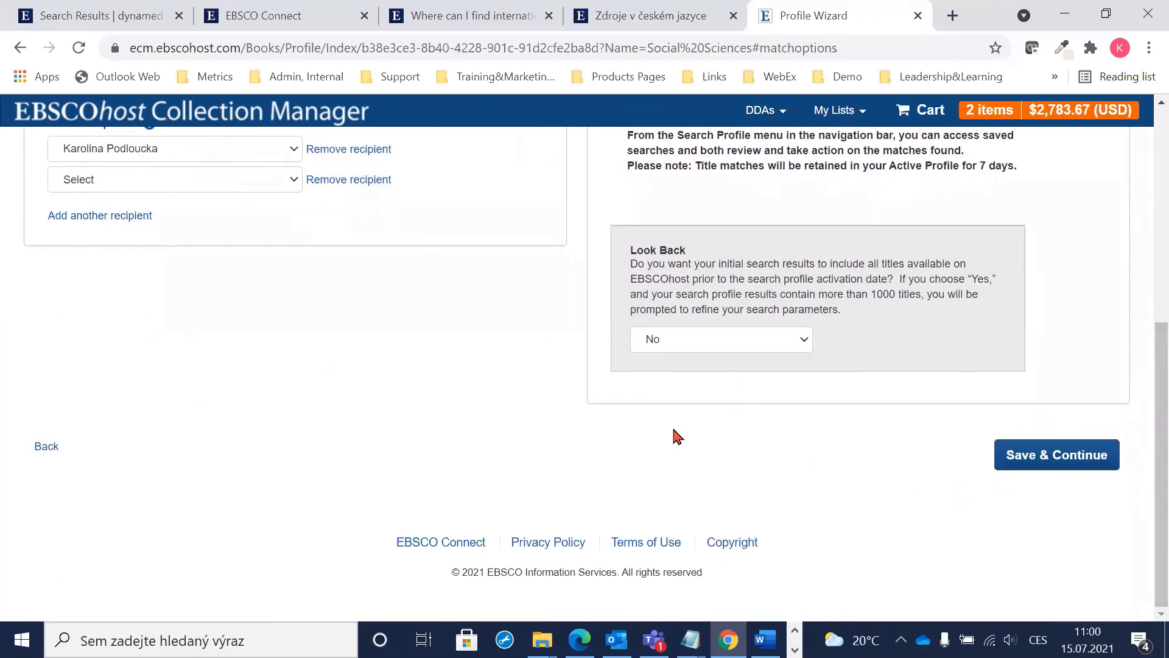
scroll(347, 406, up, 3)
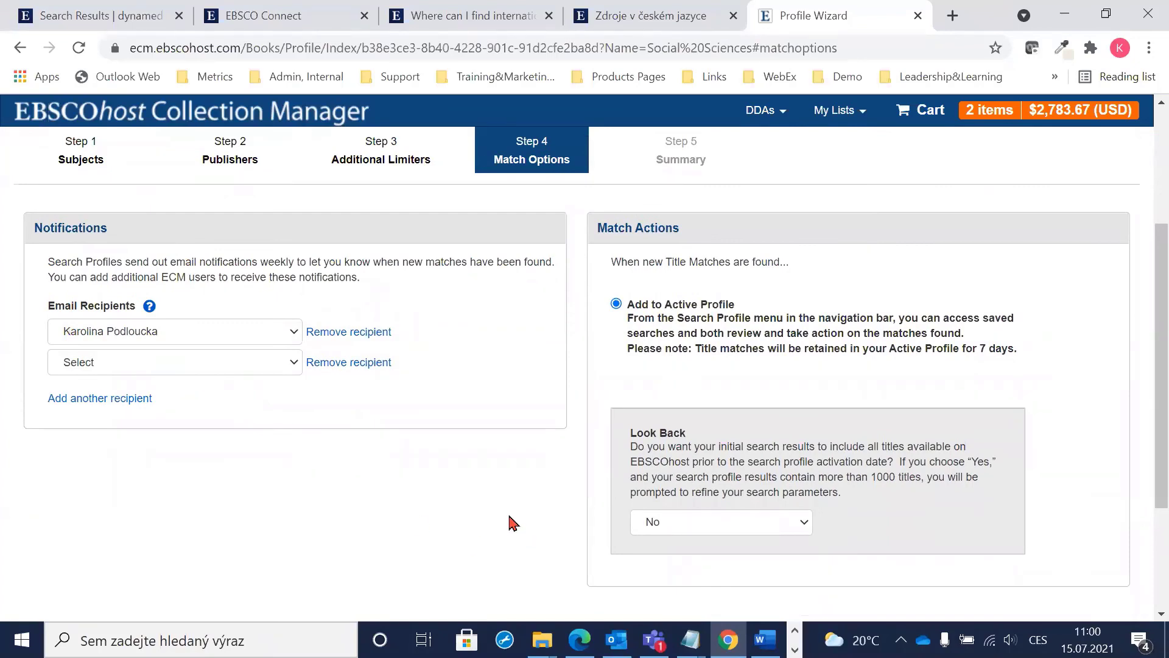
scroll(513, 522, up, 3)
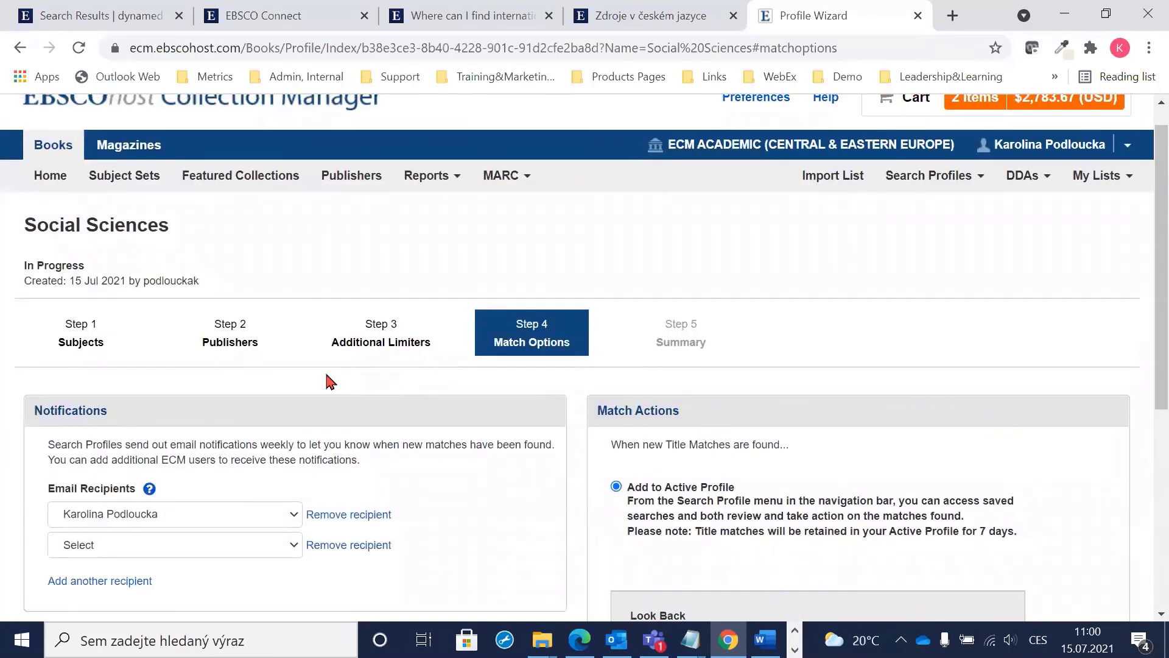